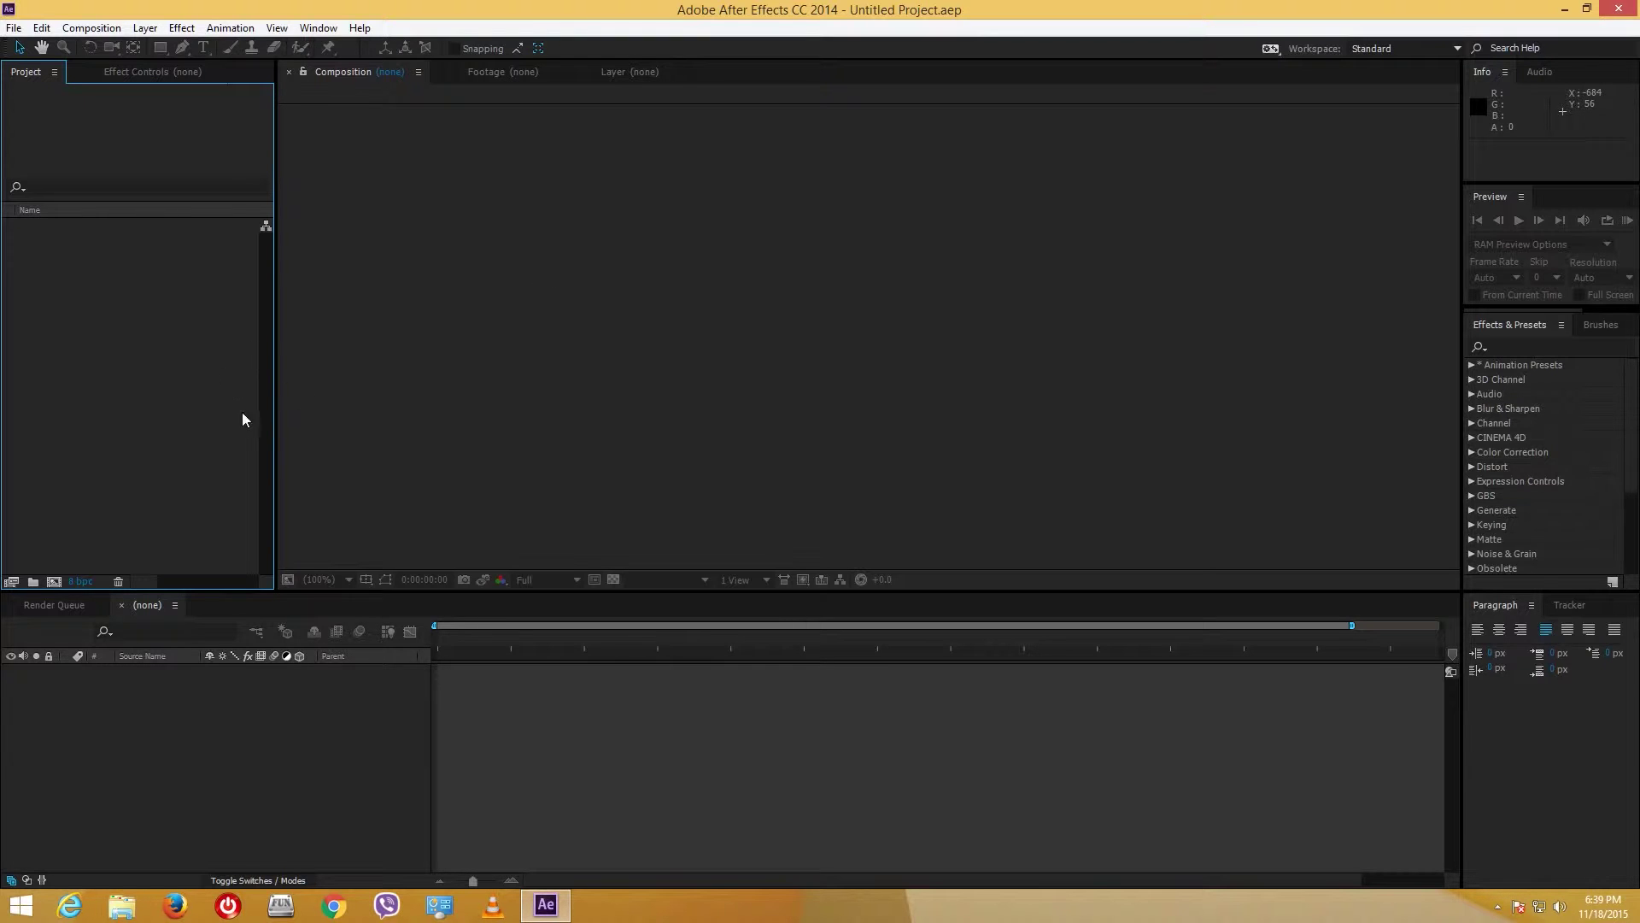
Step: Create a new composition with the HDTV 1080 25 preset and a 5-second duration
{"action": "right_click", "coordinate": [145, 290]}
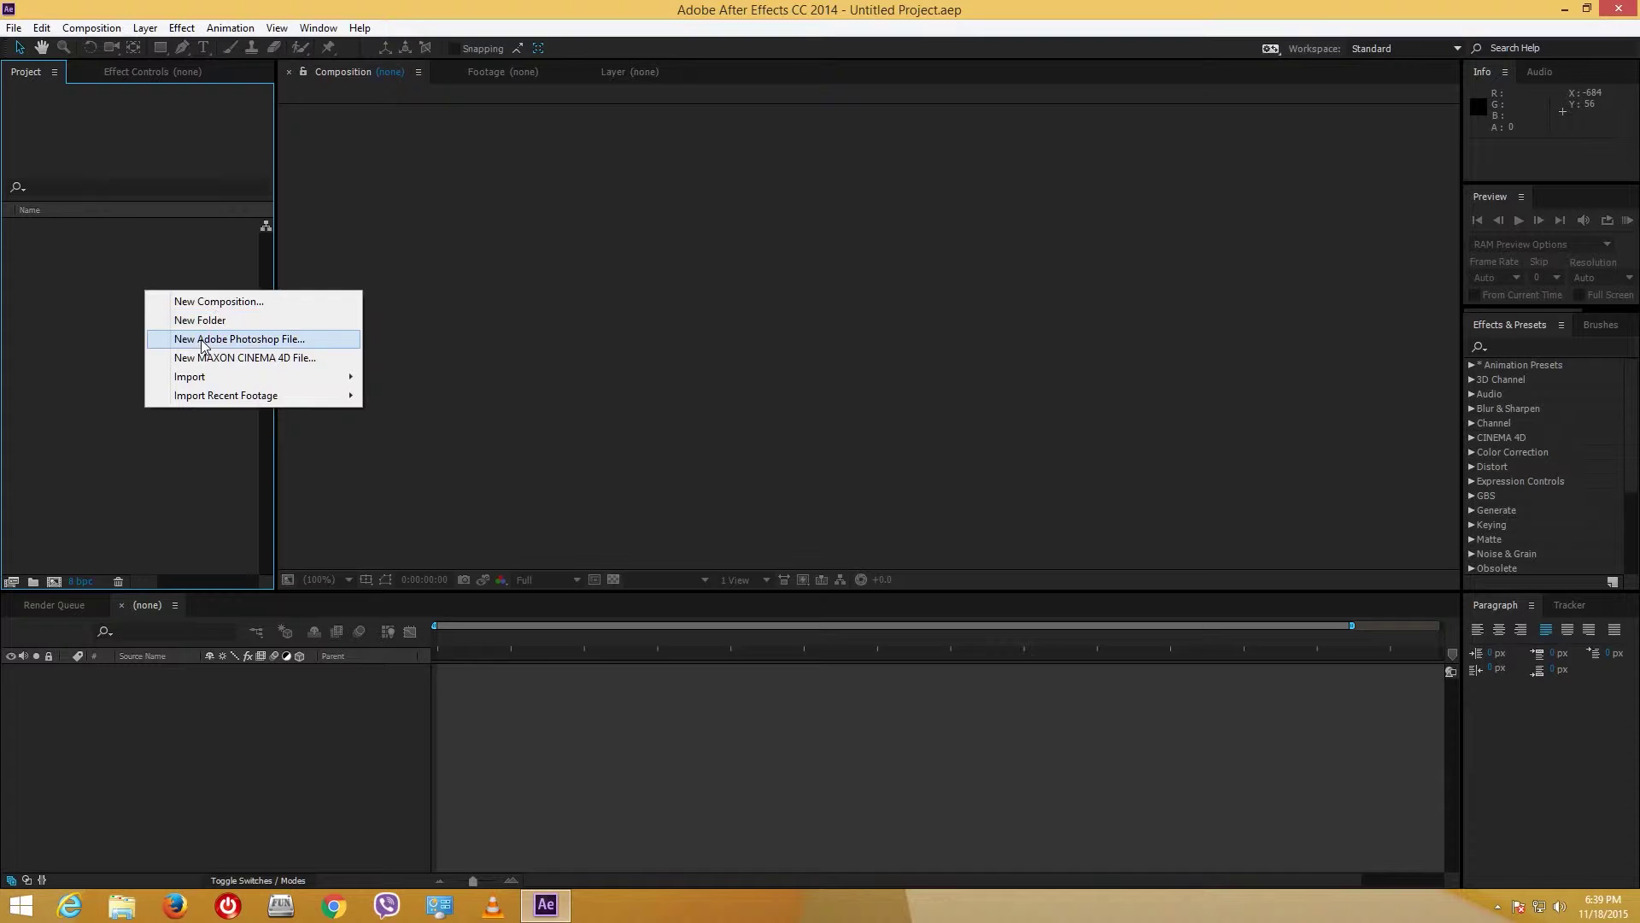
{"action": "left_click", "coordinate": [207, 304]}
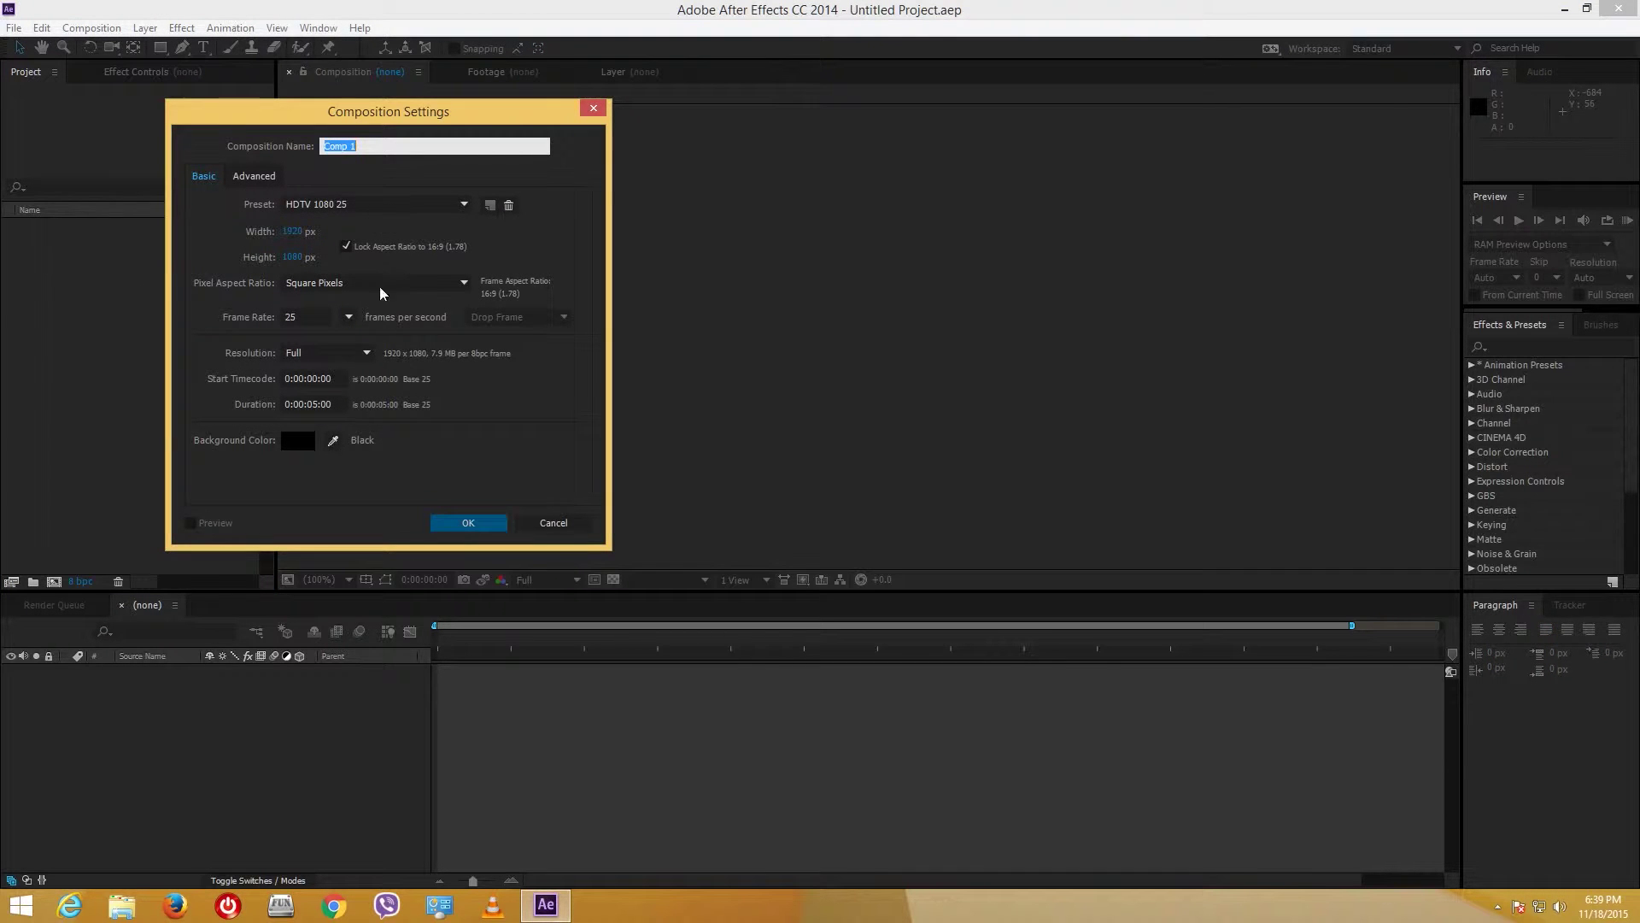
{"action": "left_click", "coordinate": [368, 204]}
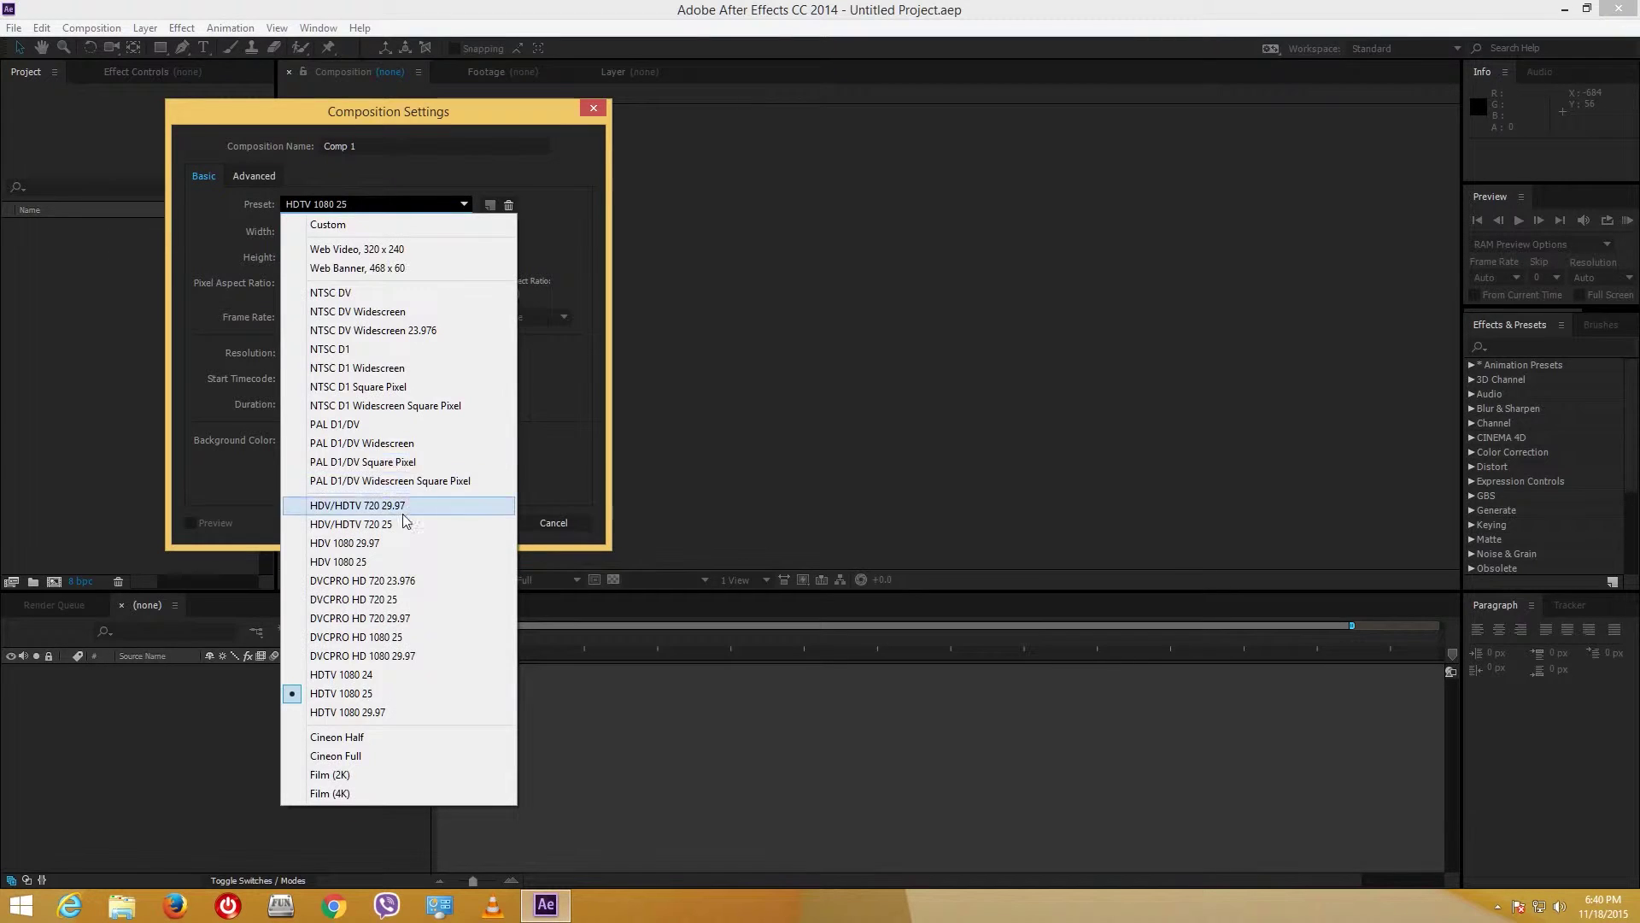
{"action": "left_click", "coordinate": [484, 425]}
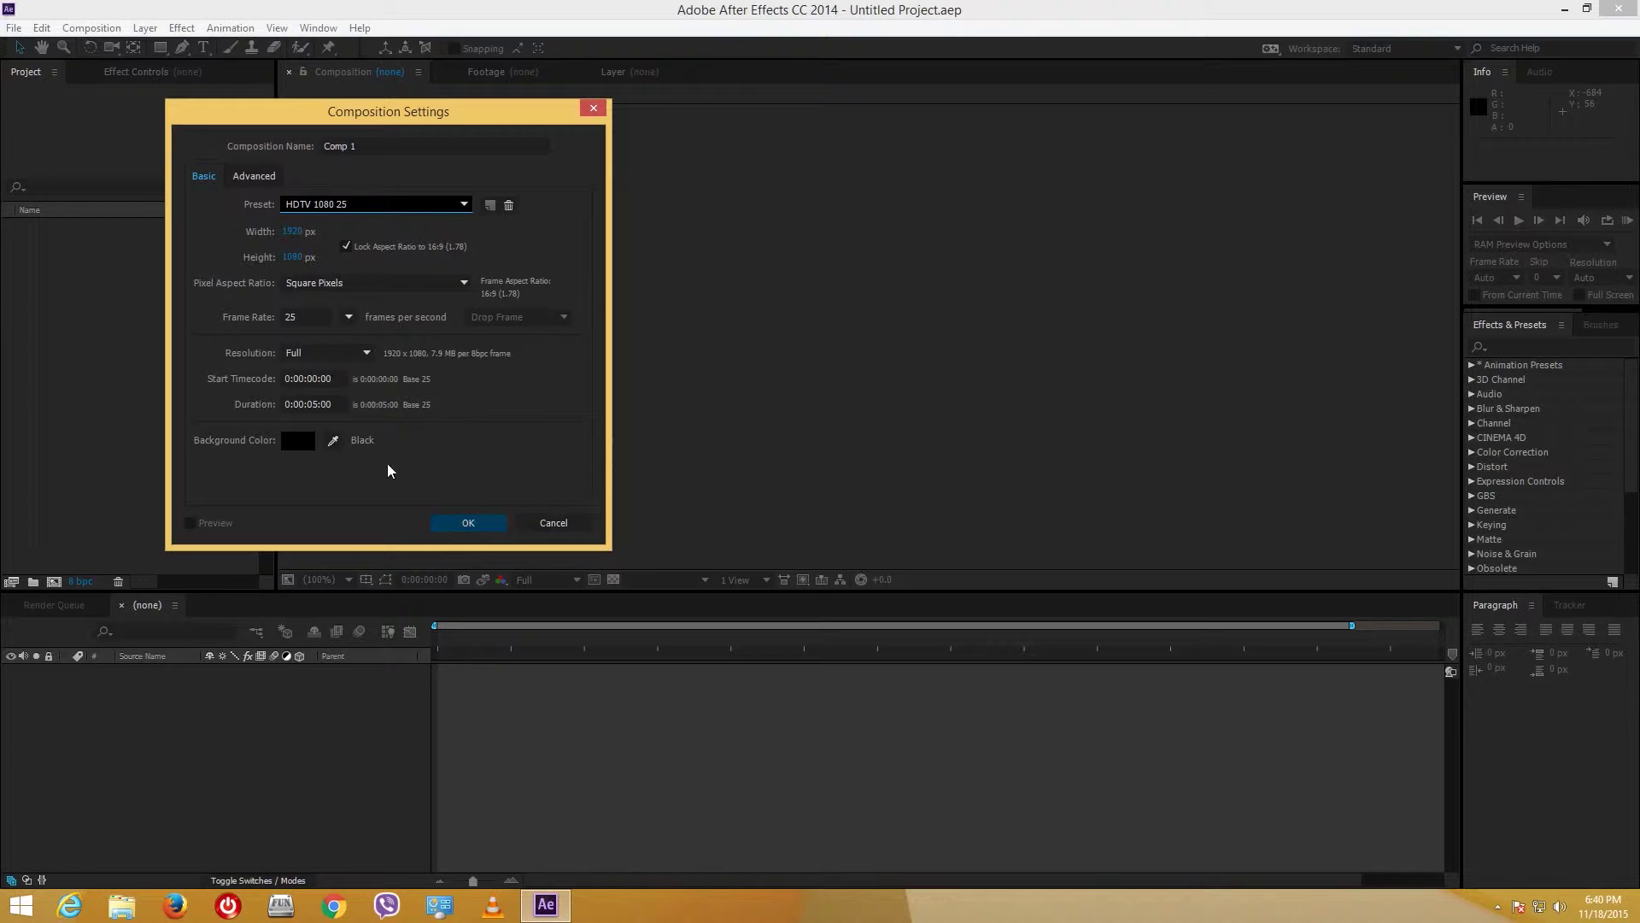
{"action": "left_click", "coordinate": [483, 533]}
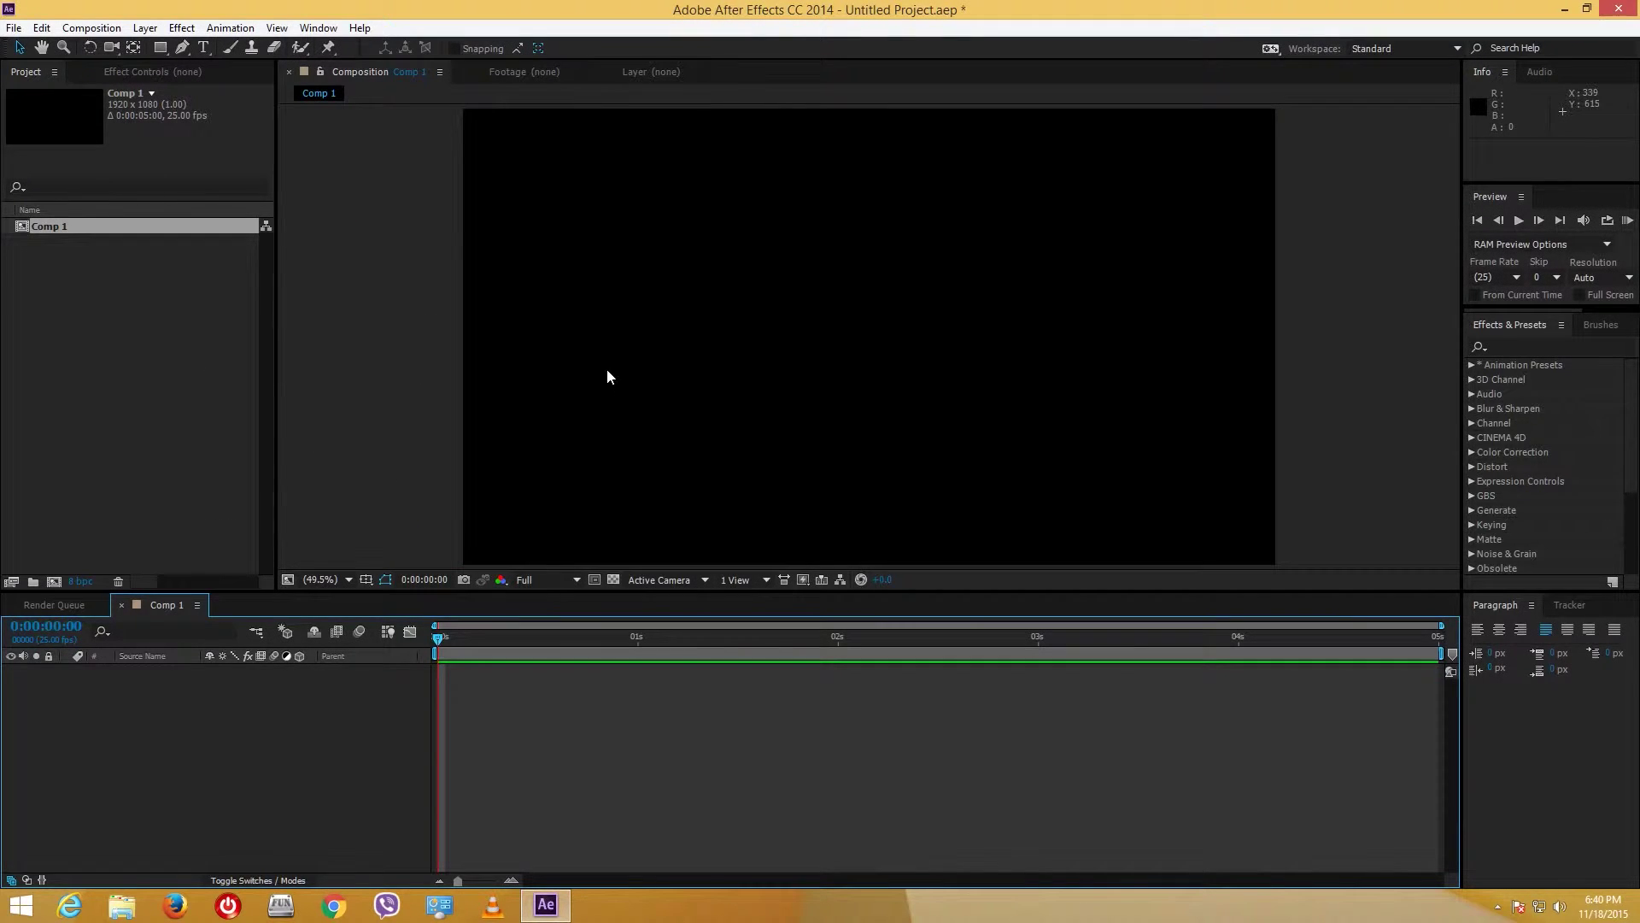
Step: Add a text layer reading TUTOR TUBE, with the two words on separate lines
{"action": "left_click", "coordinate": [204, 49]}
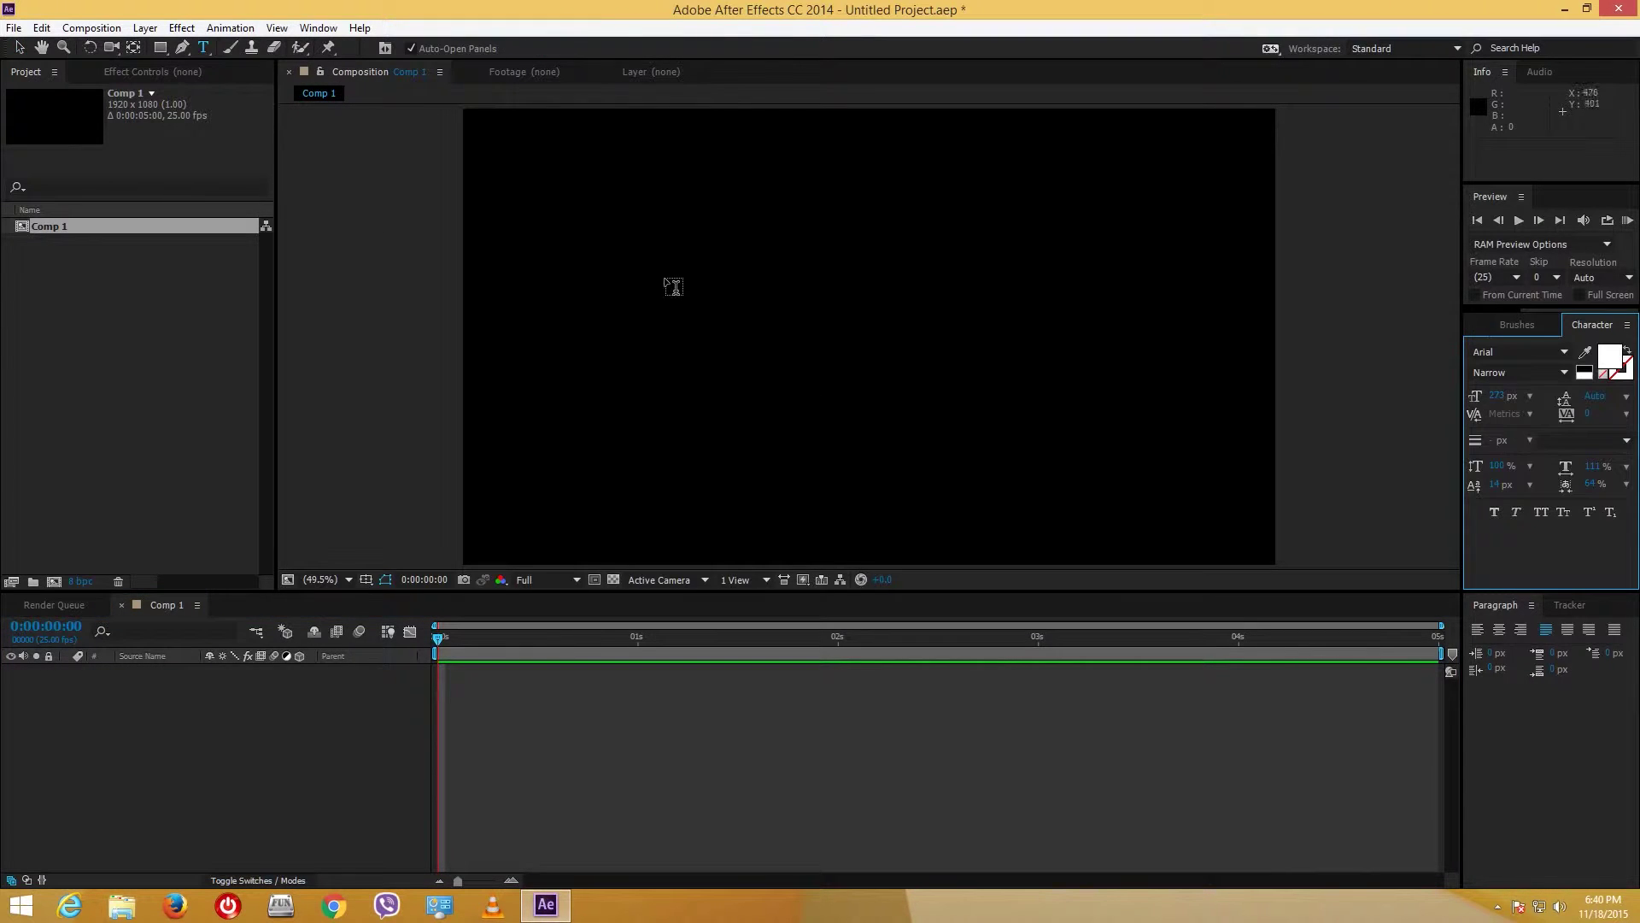
{"action": "left_click", "coordinate": [682, 295]}
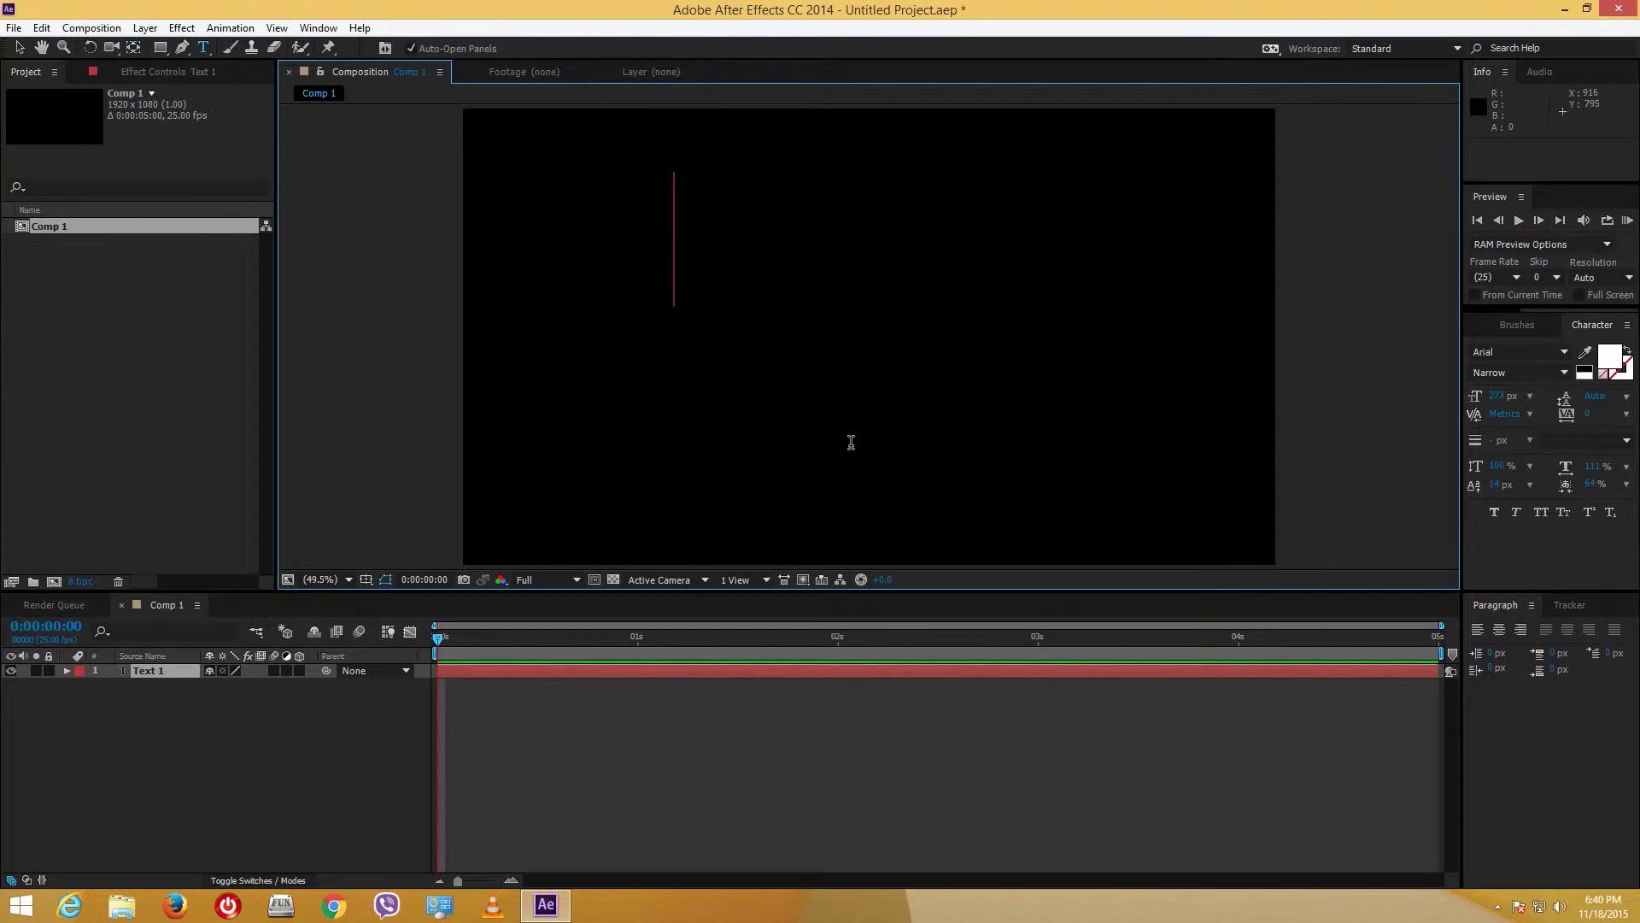
{"action": "type", "text": "TUT"}
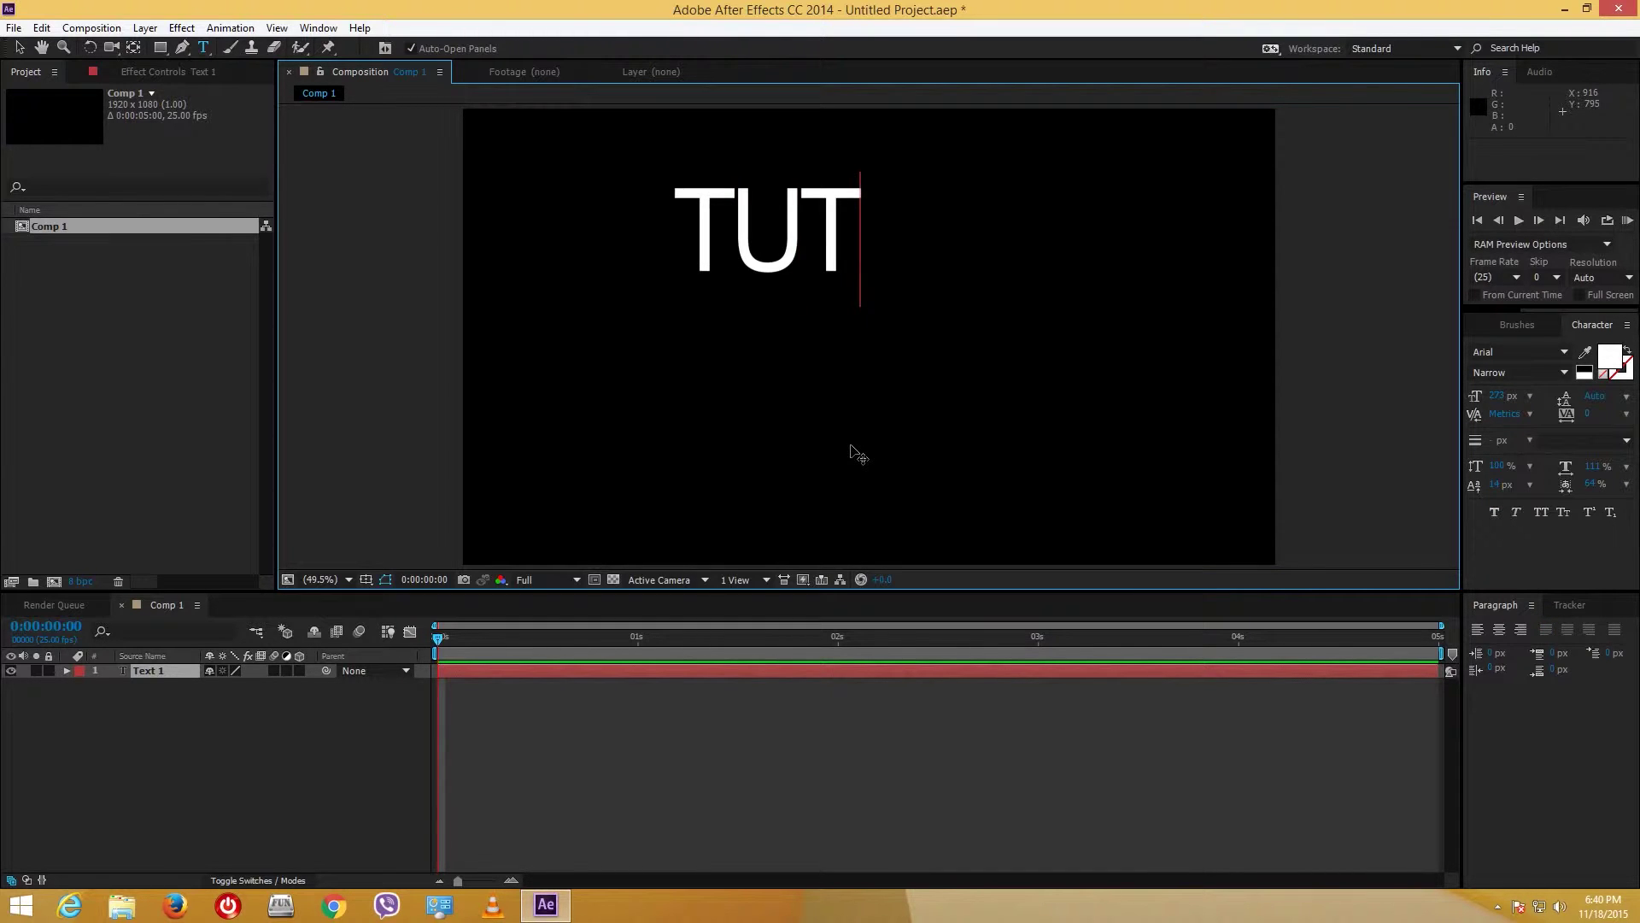
{"action": "type", "text": "OR"}
{"action": "key", "text": "Return"}
{"action": "type", "text": "TUBE"}
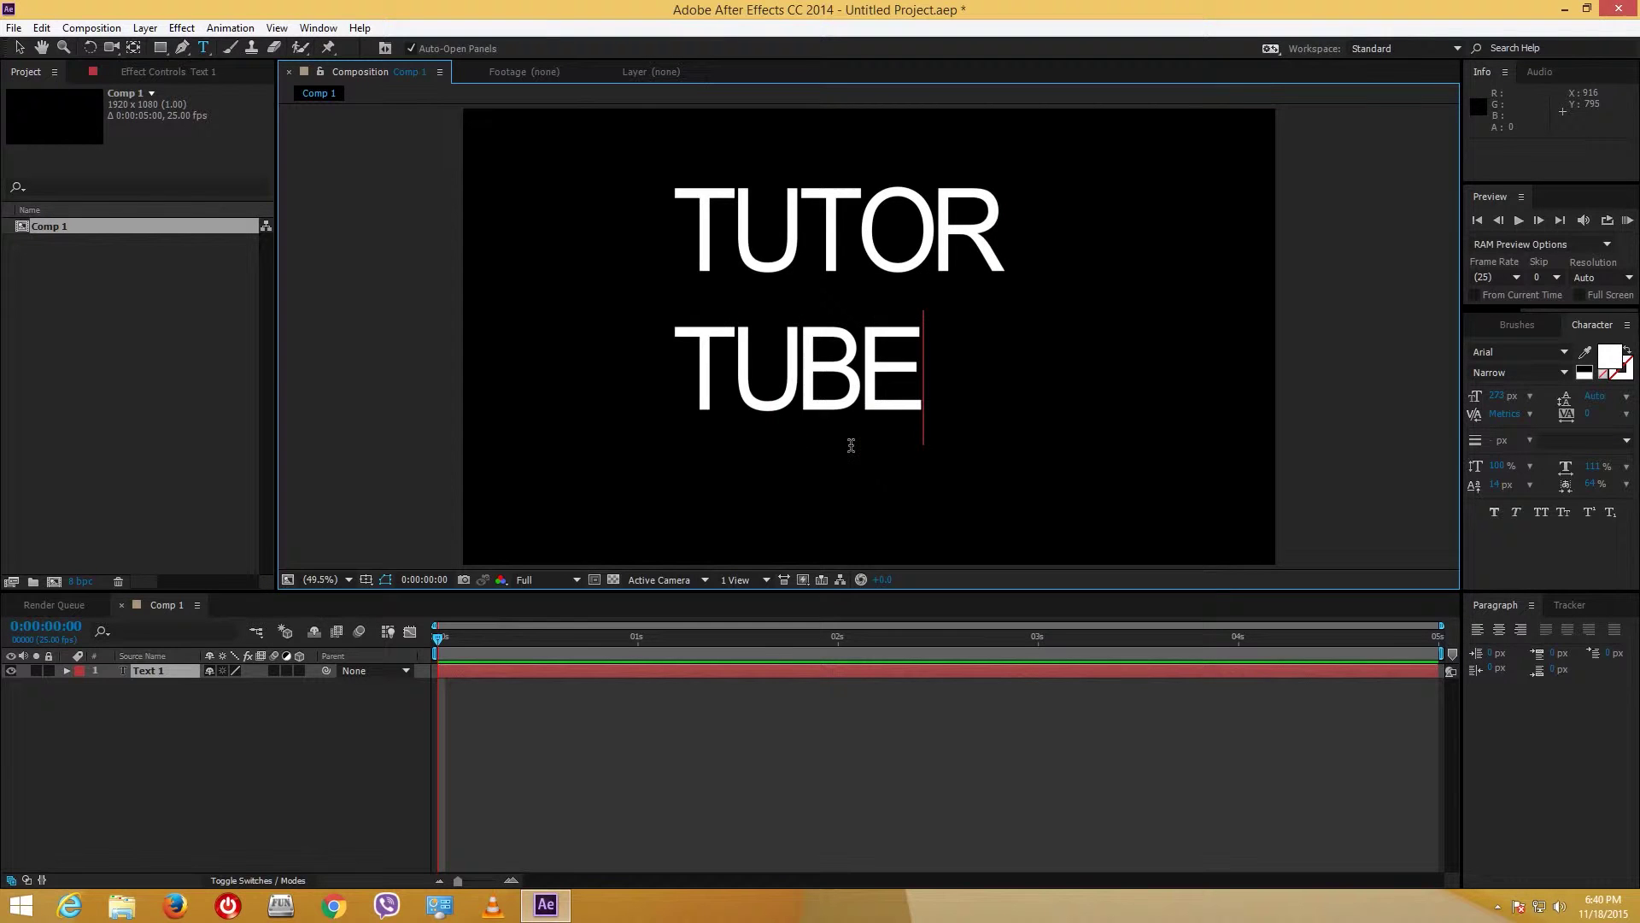
Step: Center-align both lines of the TUTOR TUBE text
{"action": "key", "text": "ctrl+a"}
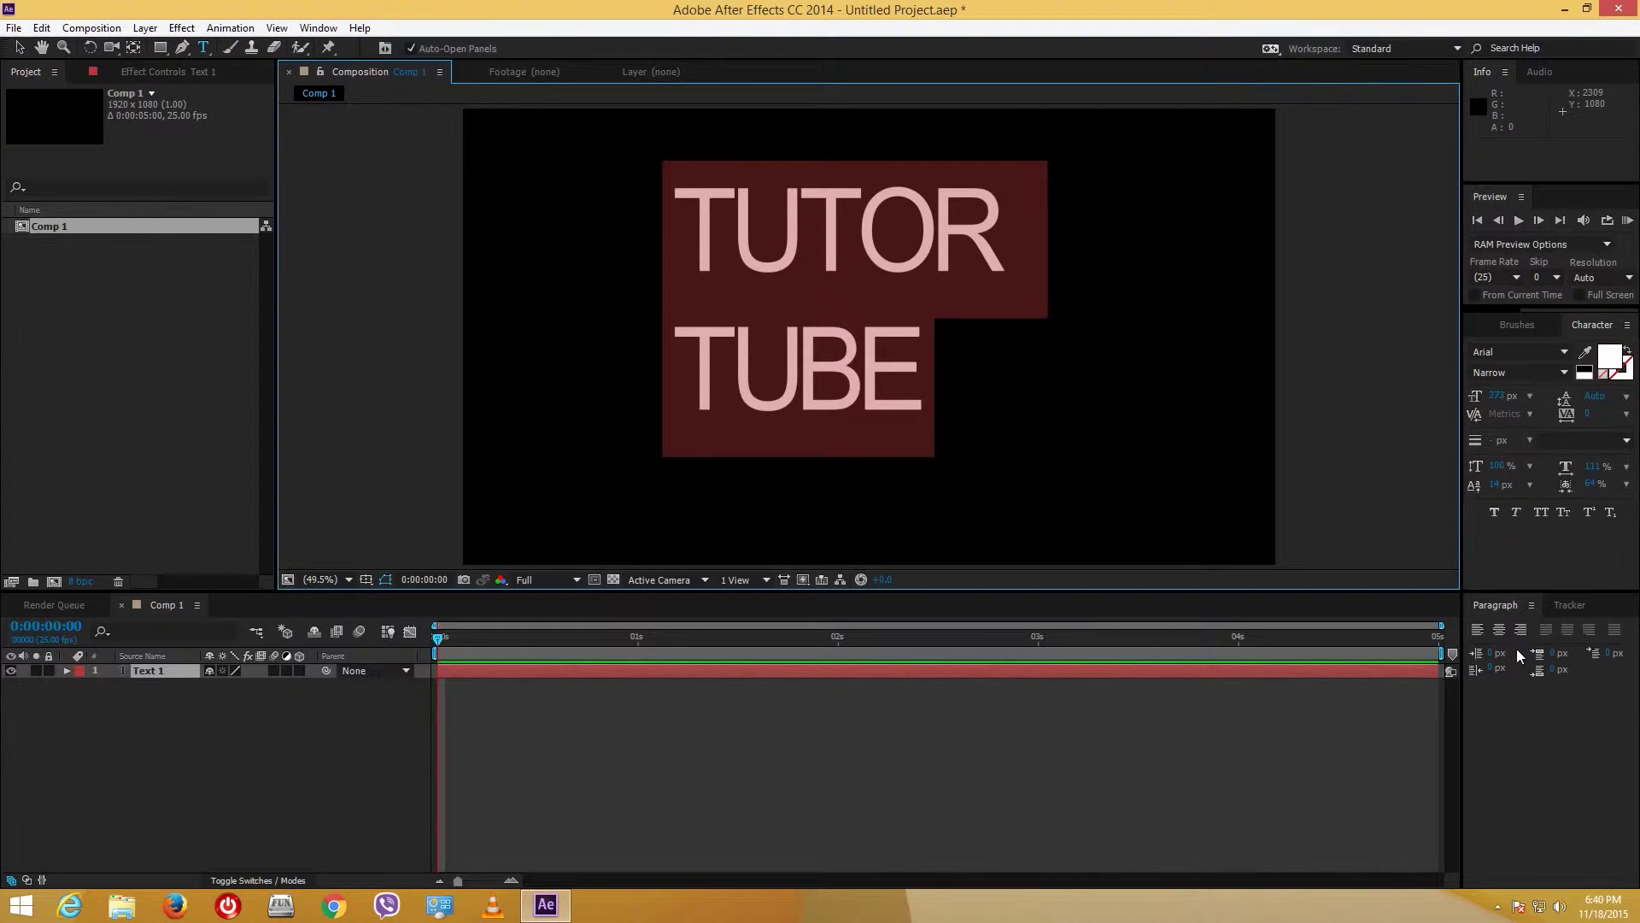
{"action": "left_click", "coordinate": [1498, 629]}
{"action": "left_click", "coordinate": [19, 47]}
Step: Scale the text down to about half its size and place it in the upper-left area of the frame
{"action": "left_click_drag", "start_coordinate": [726, 266], "coordinate": [932, 294]}
{"action": "left_click_drag", "start_coordinate": [1050, 449], "coordinate": [957, 384]}
{"action": "left_click_drag", "start_coordinate": [872, 347], "coordinate": [622, 255]}
{"action": "left_click", "coordinate": [157, 731]}
{"action": "left_click", "coordinate": [166, 671]}
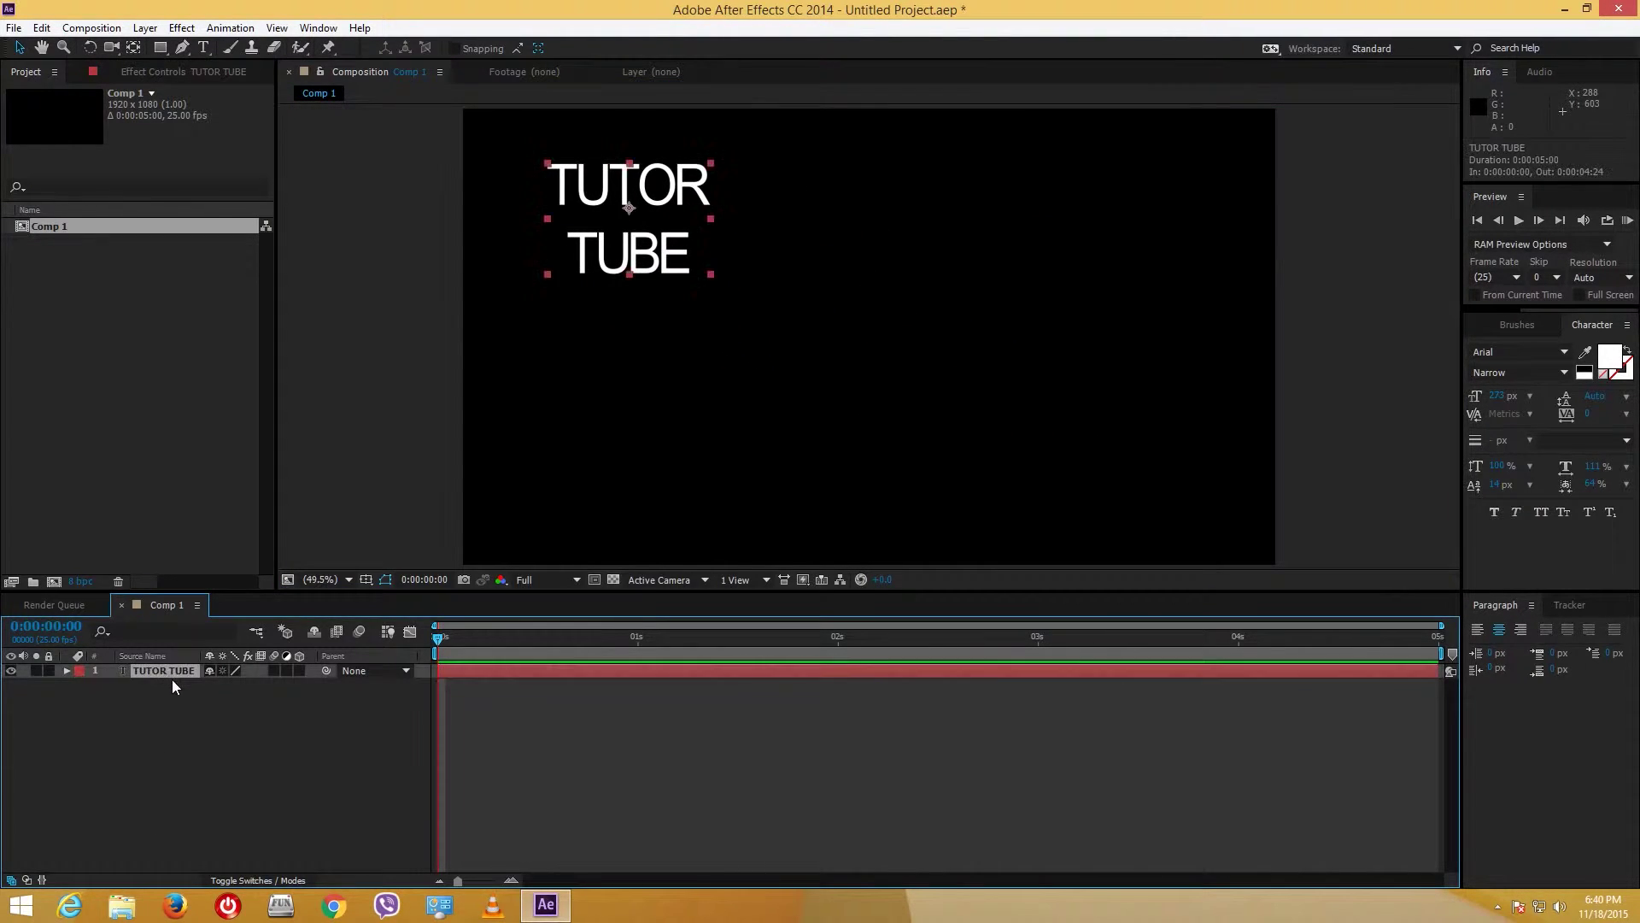
{"action": "left_click", "coordinate": [181, 685]}
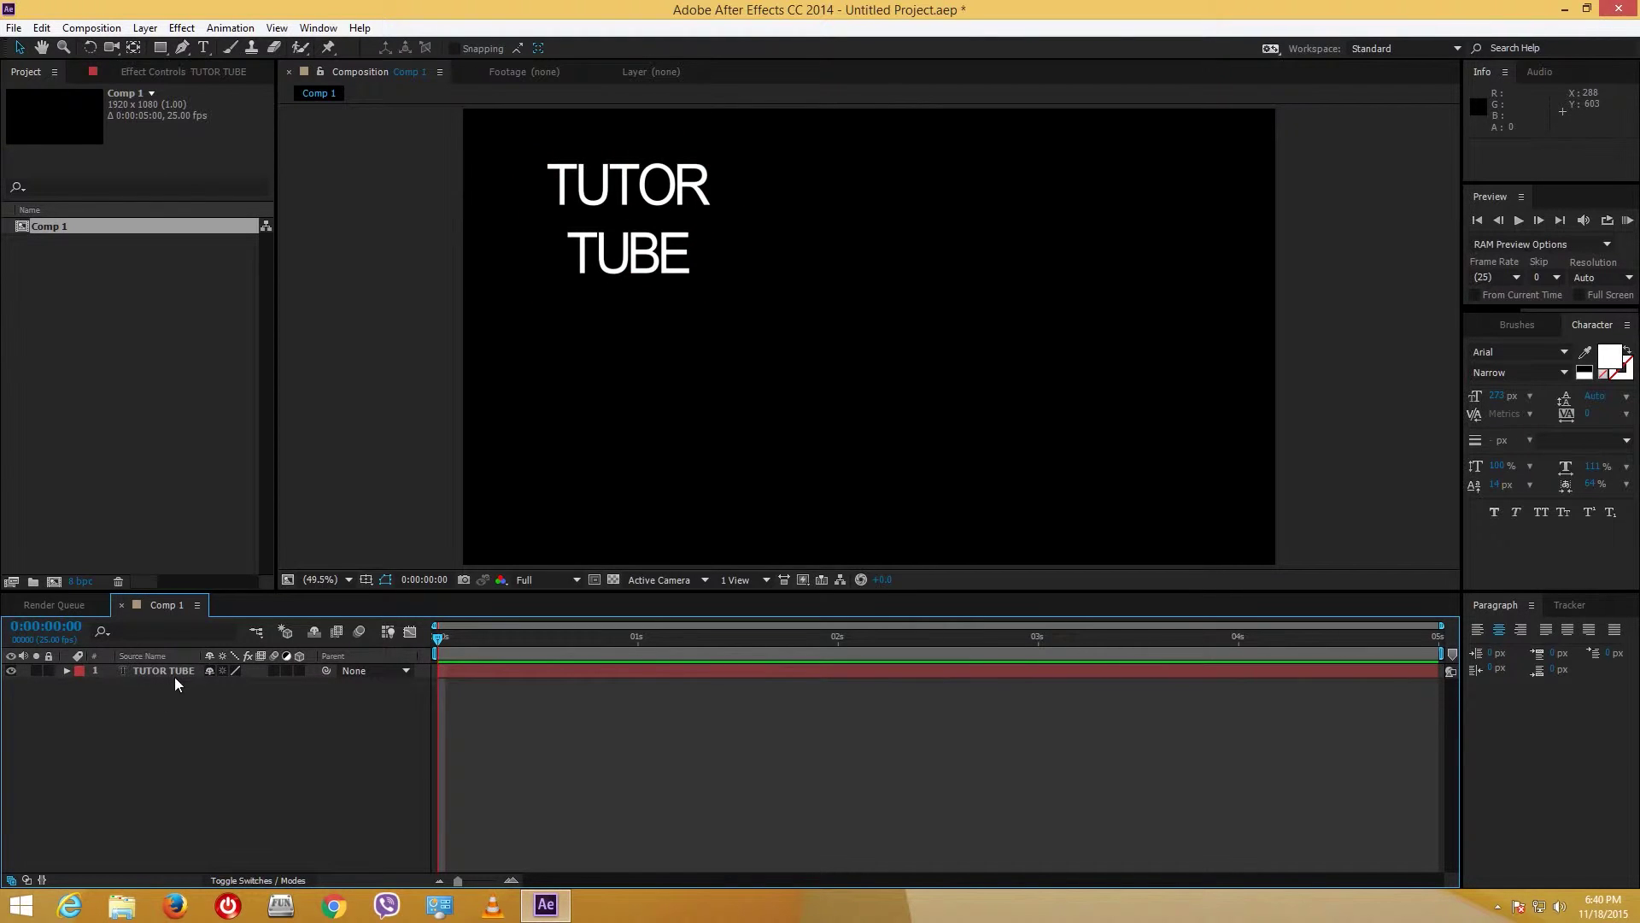
Step: Duplicate the TUTOR TUBE text layer five times
{"action": "left_click", "coordinate": [175, 674]}
{"action": "key", "text": "ctrl+d"}
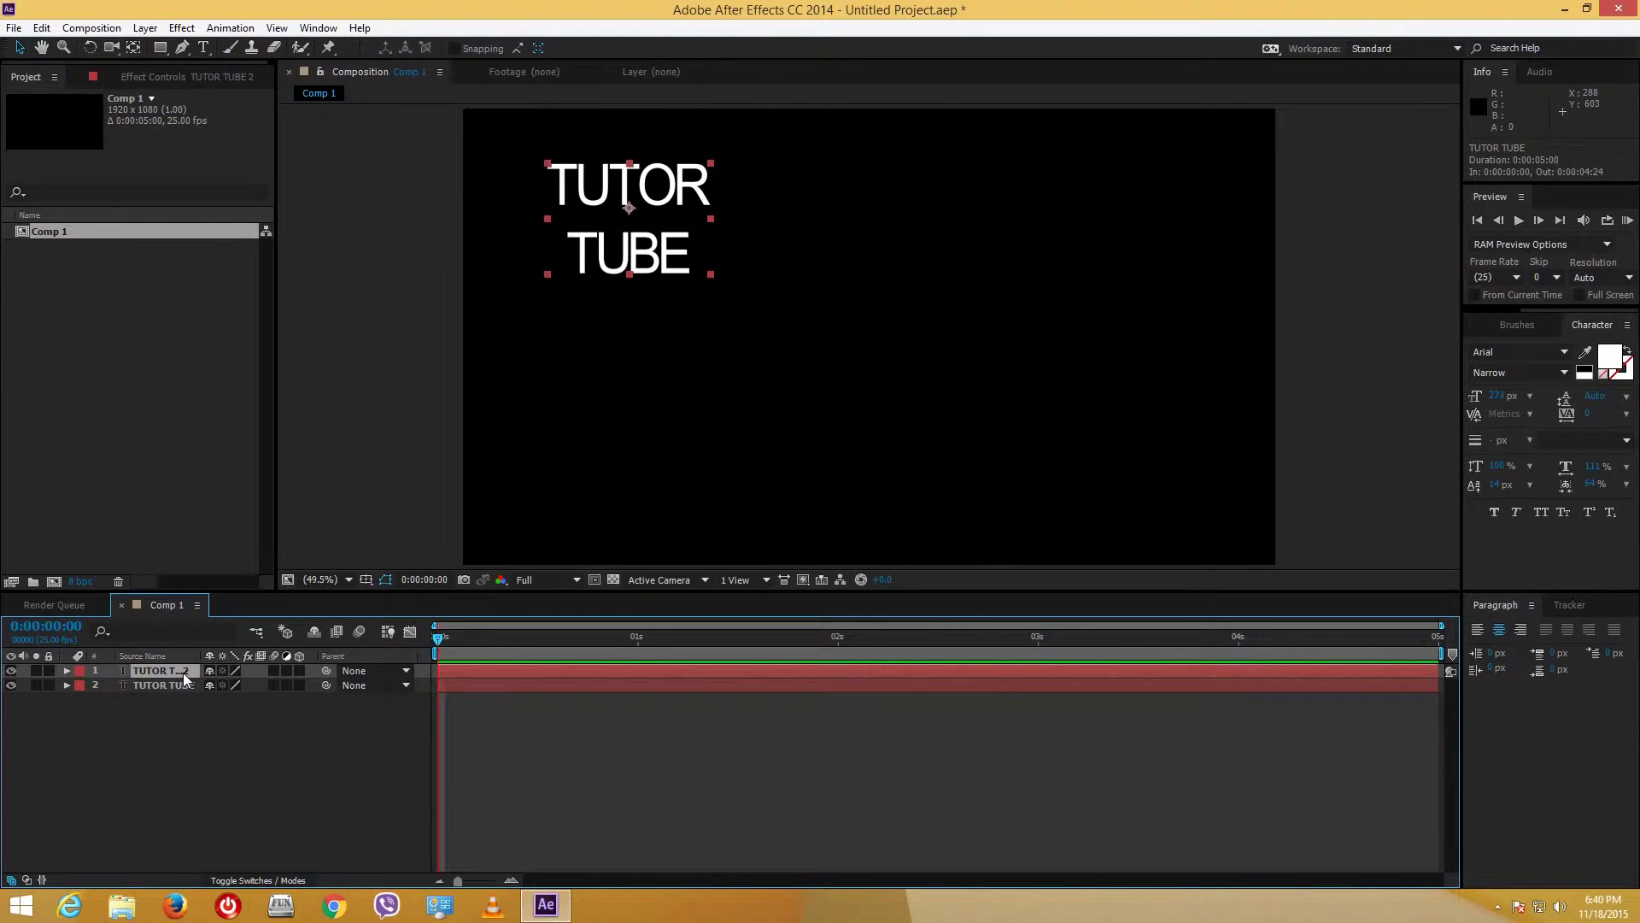
{"action": "key", "text": "ctrl+d"}
{"action": "key", "text": "ctrl+d"}
{"action": "key", "text": "ctrl+d"}
{"action": "key", "text": "ctrl+d"}
Step: Spread the original text and its five copies across the frame so that they do not overlap
{"action": "left_click_drag", "start_coordinate": [629, 218], "coordinate": [1086, 308]}
{"action": "left_click_drag", "start_coordinate": [628, 218], "coordinate": [613, 405]}
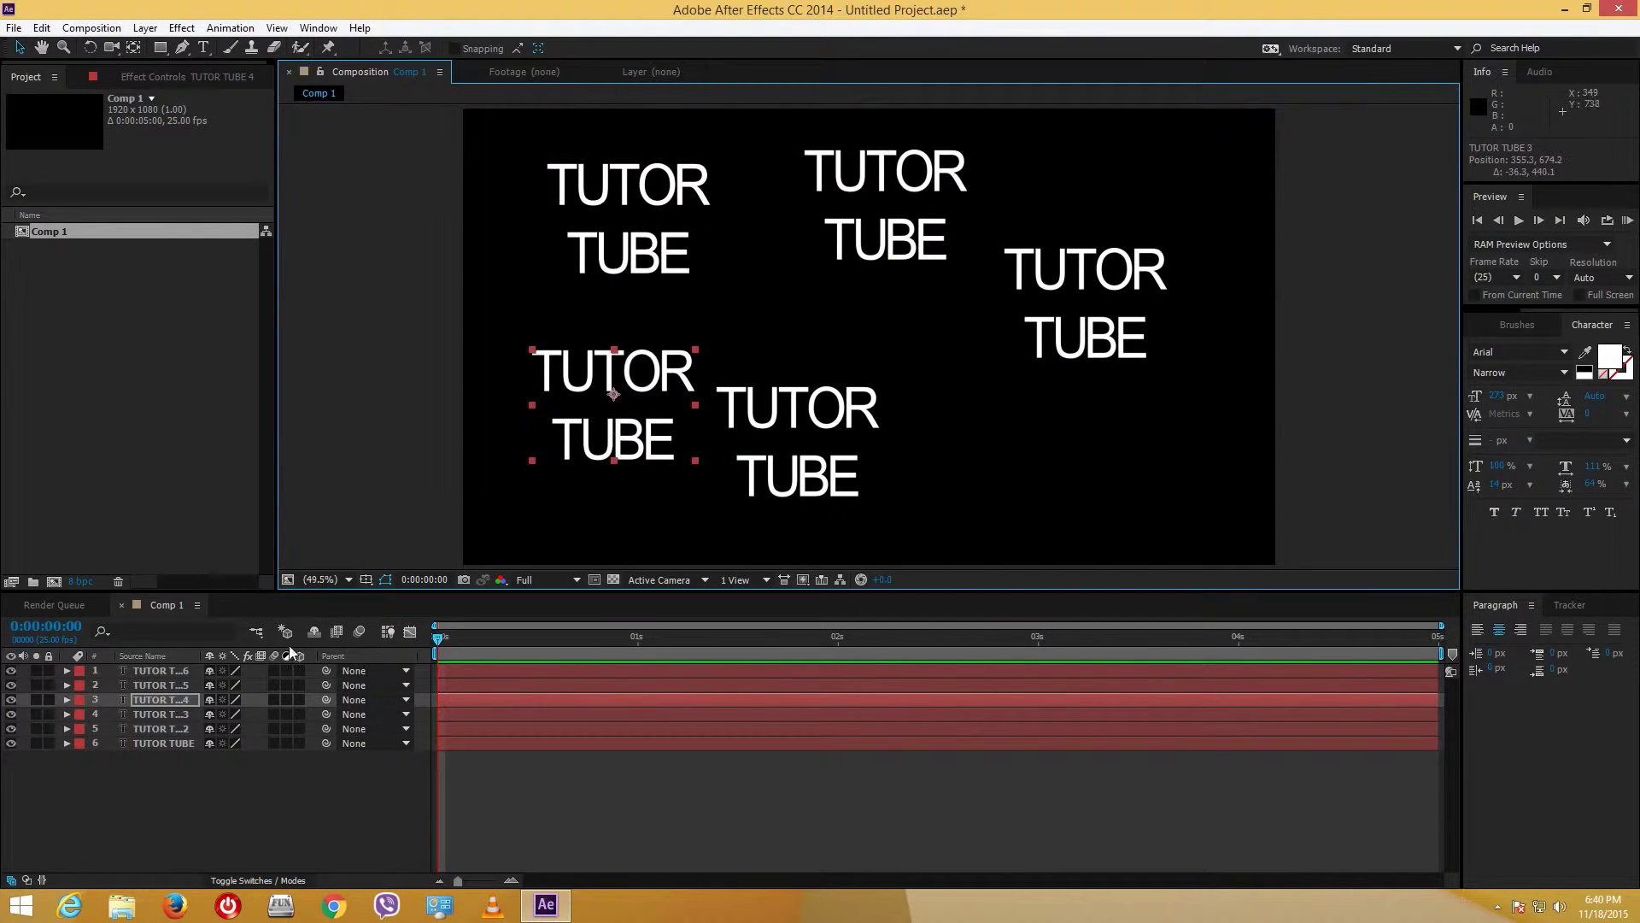
{"action": "key", "text": "ctrl+Down"}
{"action": "left_click_drag", "start_coordinate": [798, 442], "coordinate": [893, 451]}
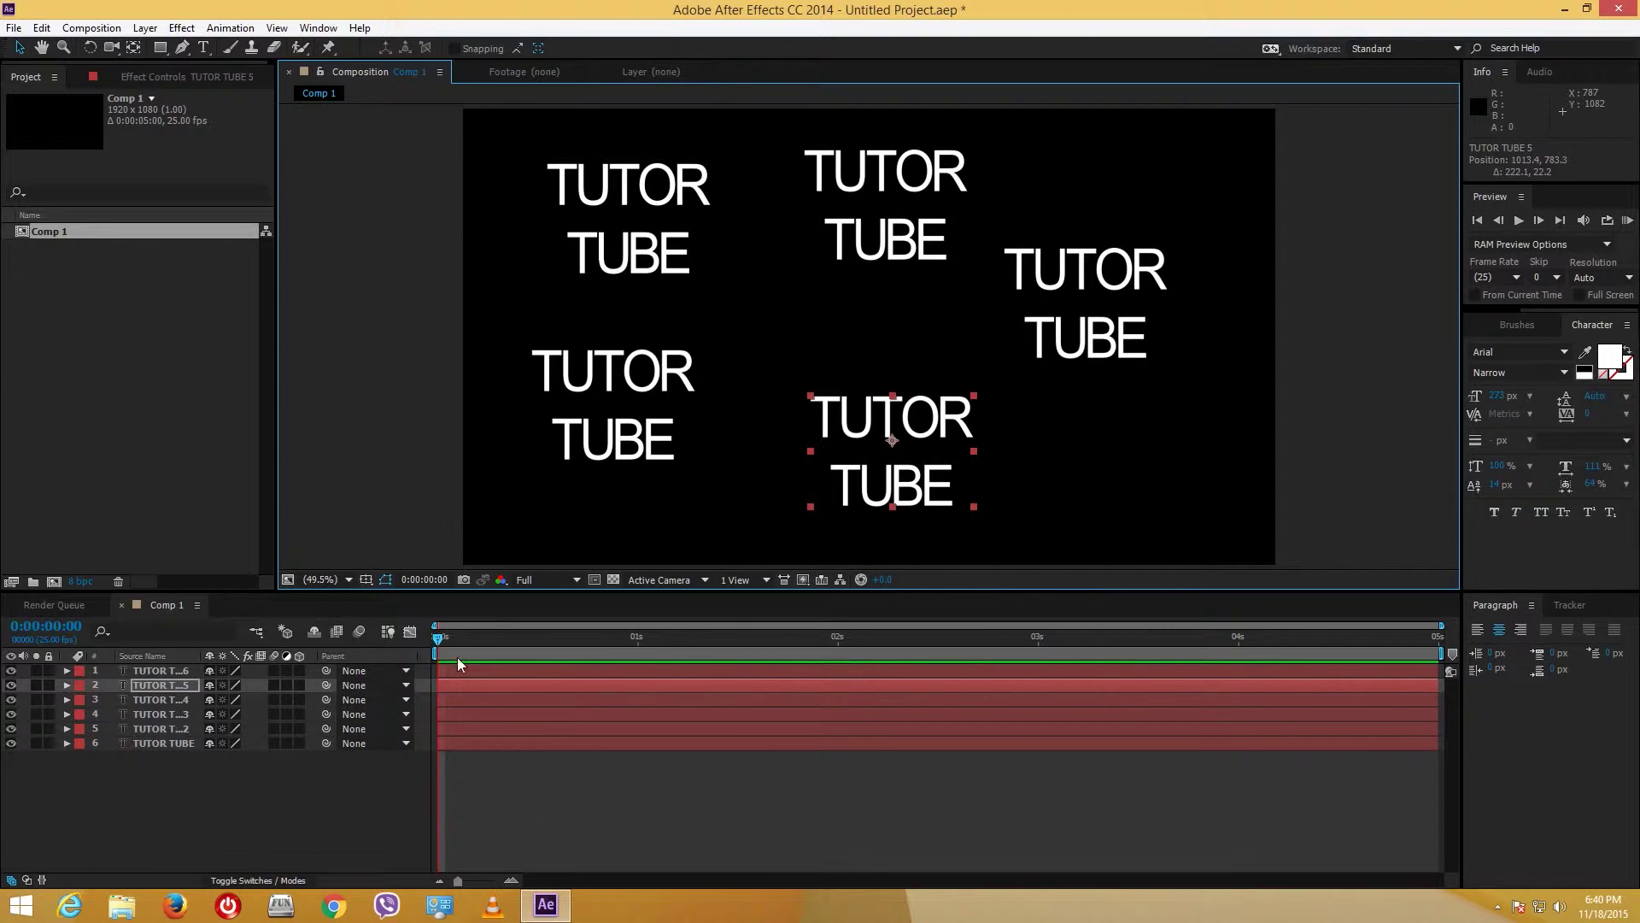
{"action": "left_click_drag", "start_coordinate": [685, 188], "coordinate": [809, 289]}
{"action": "left_click_drag", "start_coordinate": [683, 239], "coordinate": [646, 217]}
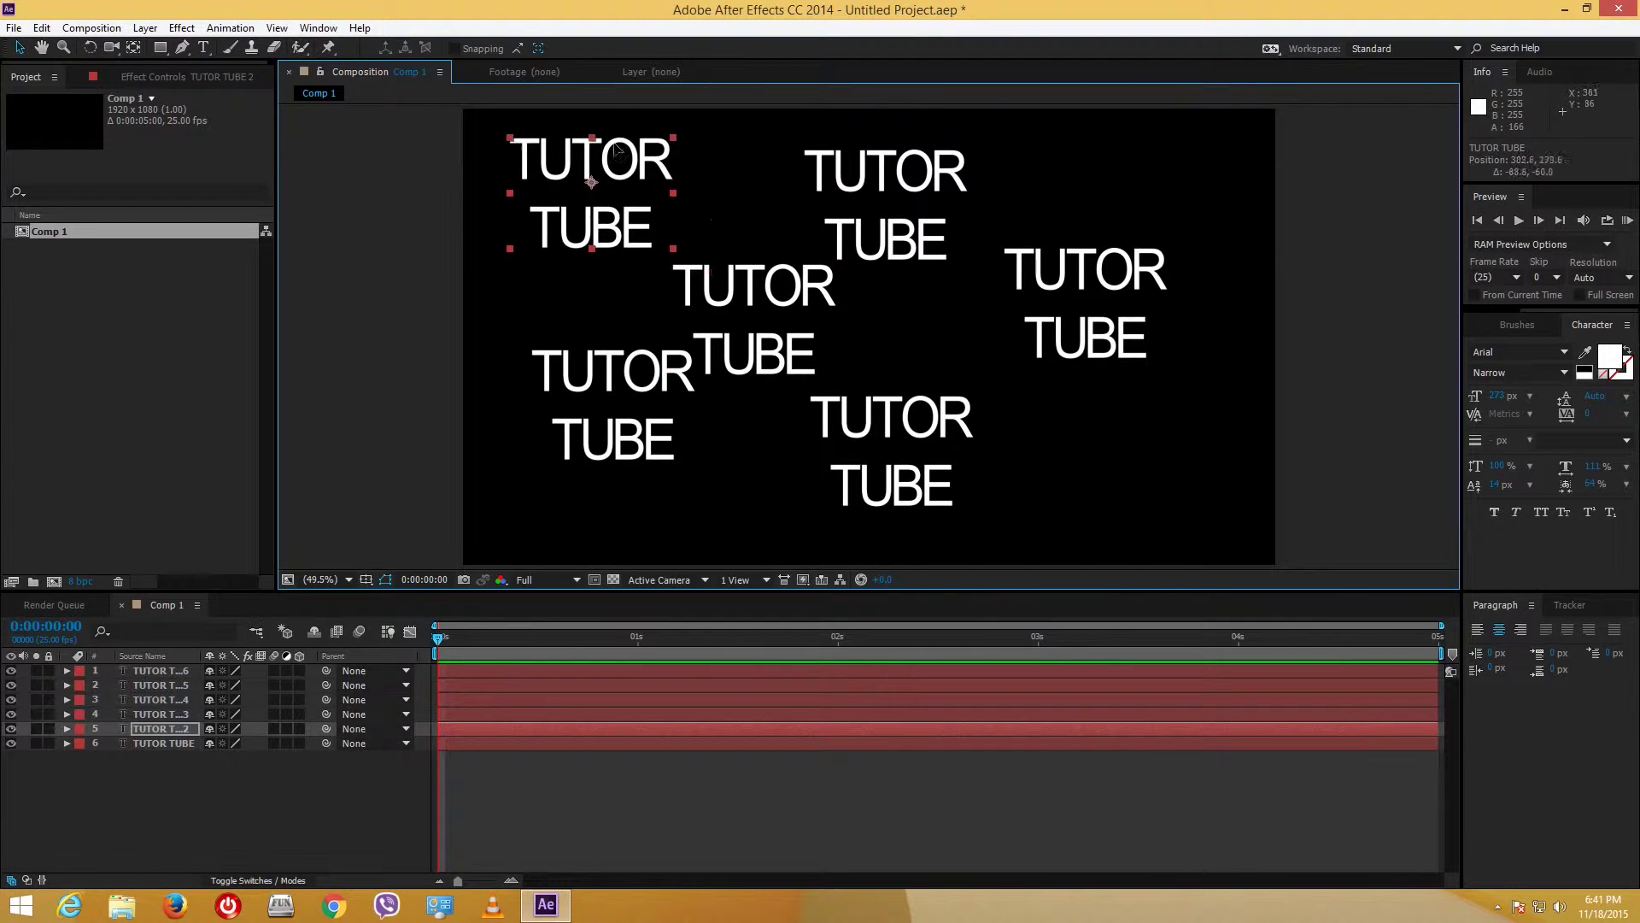
{"action": "left_click_drag", "start_coordinate": [660, 370], "coordinate": [626, 398]}
{"action": "left_click_drag", "start_coordinate": [752, 359], "coordinate": [735, 383]}
{"action": "left_click", "coordinate": [933, 453]}
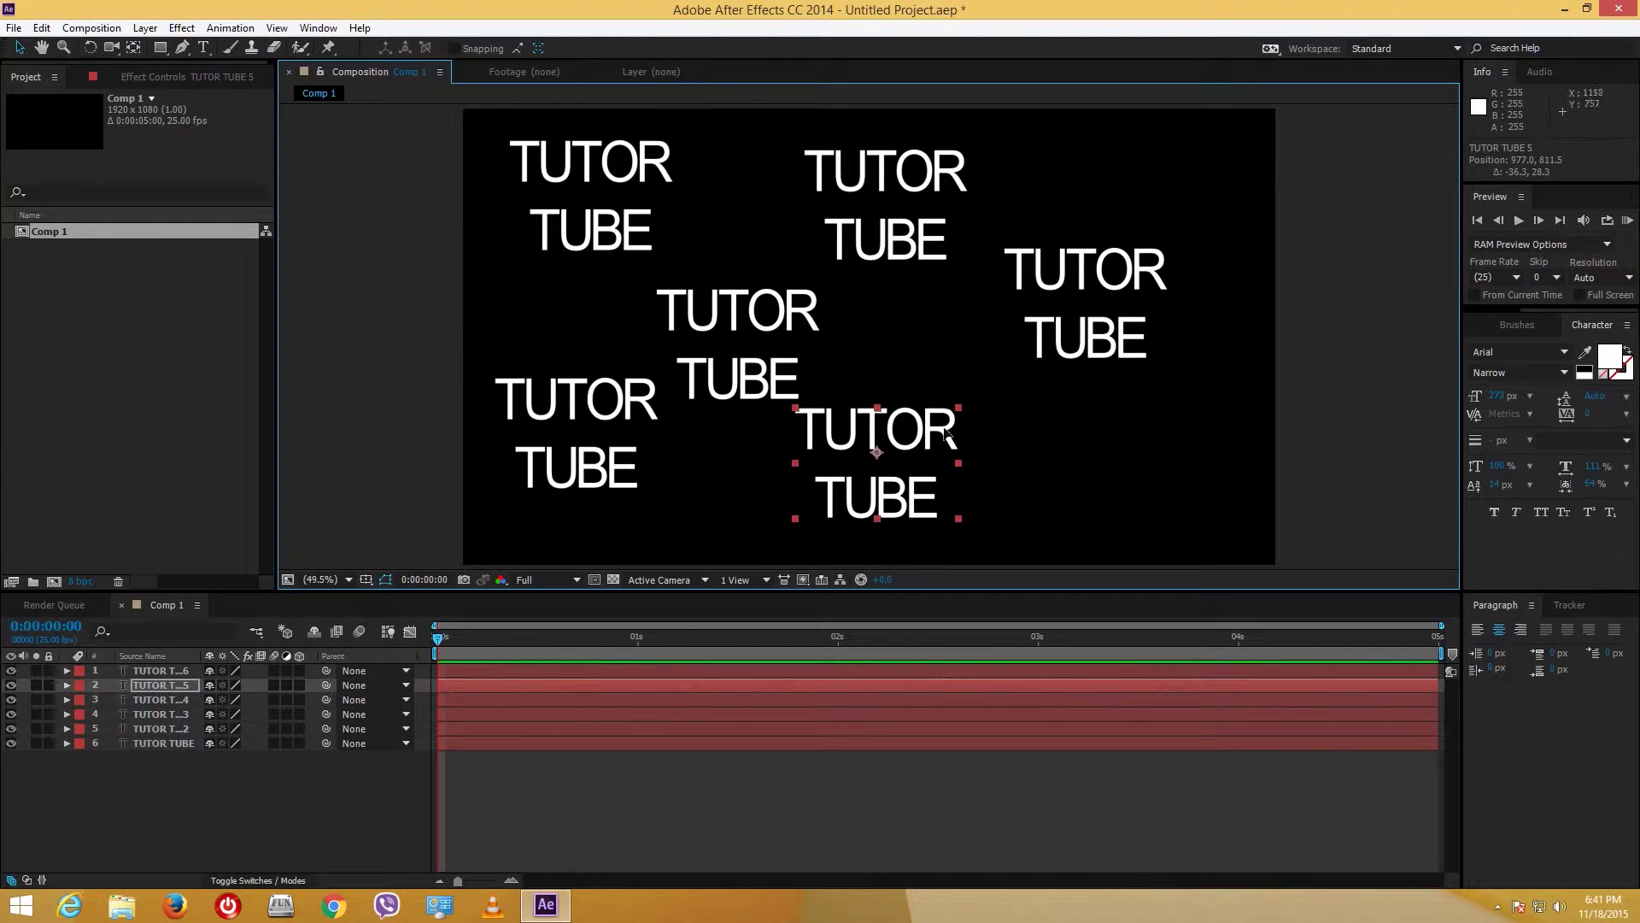
{"action": "left_click_drag", "start_coordinate": [933, 453], "coordinate": [942, 466]}
{"action": "left_click_drag", "start_coordinate": [576, 252], "coordinate": [568, 252]}
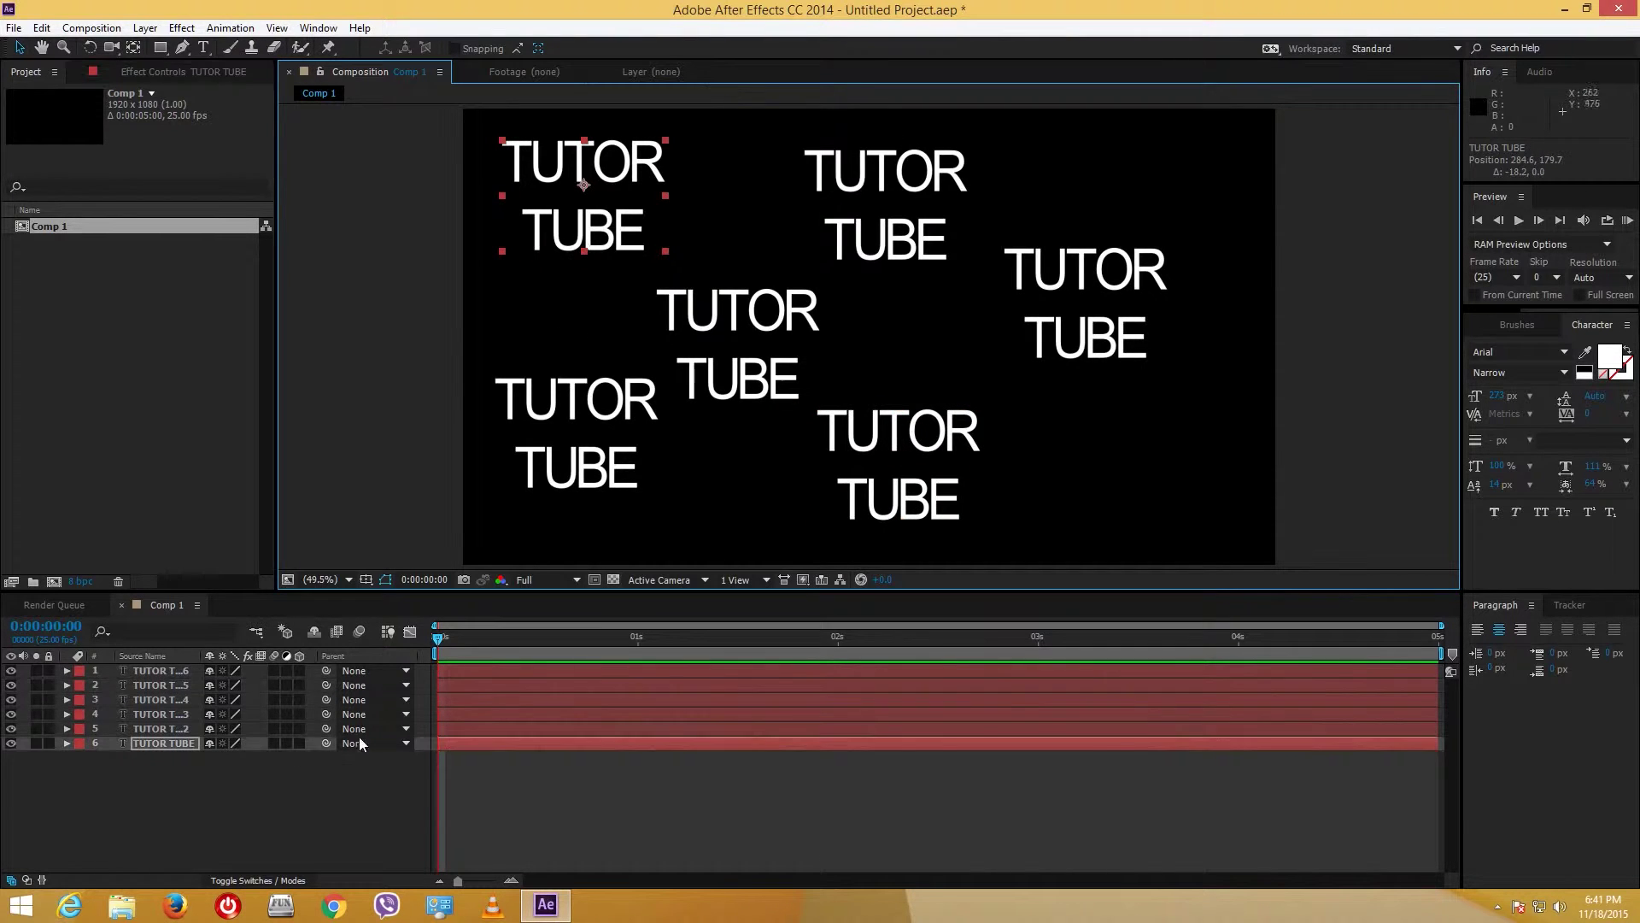
Step: Turn on Position keyframing for the TUTOR TUBE 6 layer at 0 seconds
{"action": "left_click", "coordinate": [164, 673]}
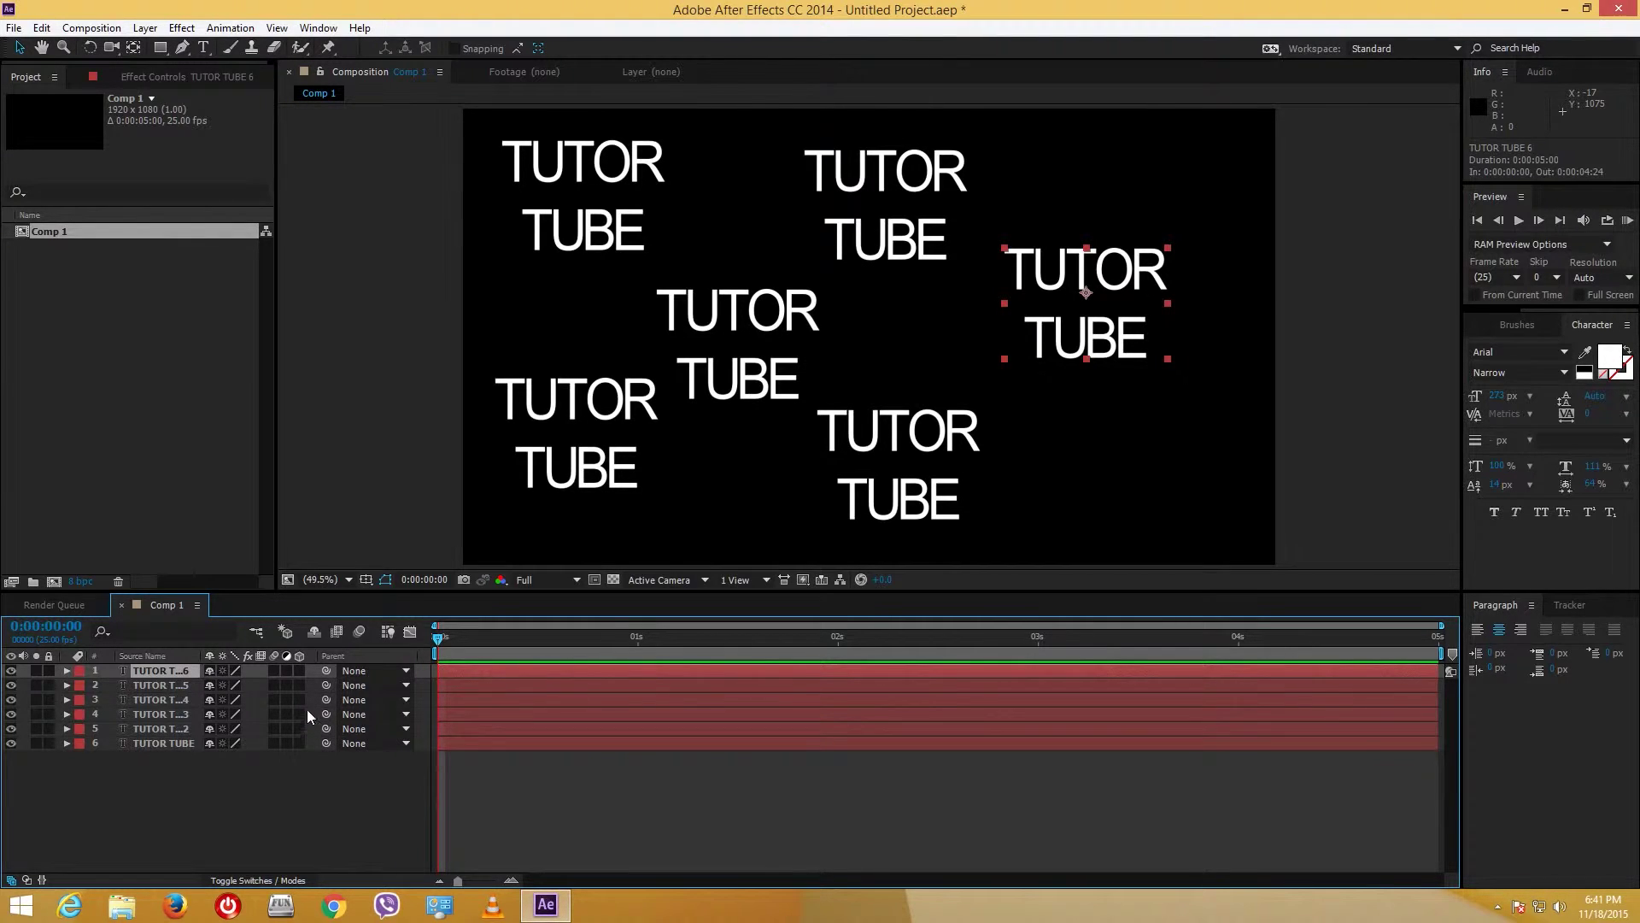
{"action": "key", "text": "p"}
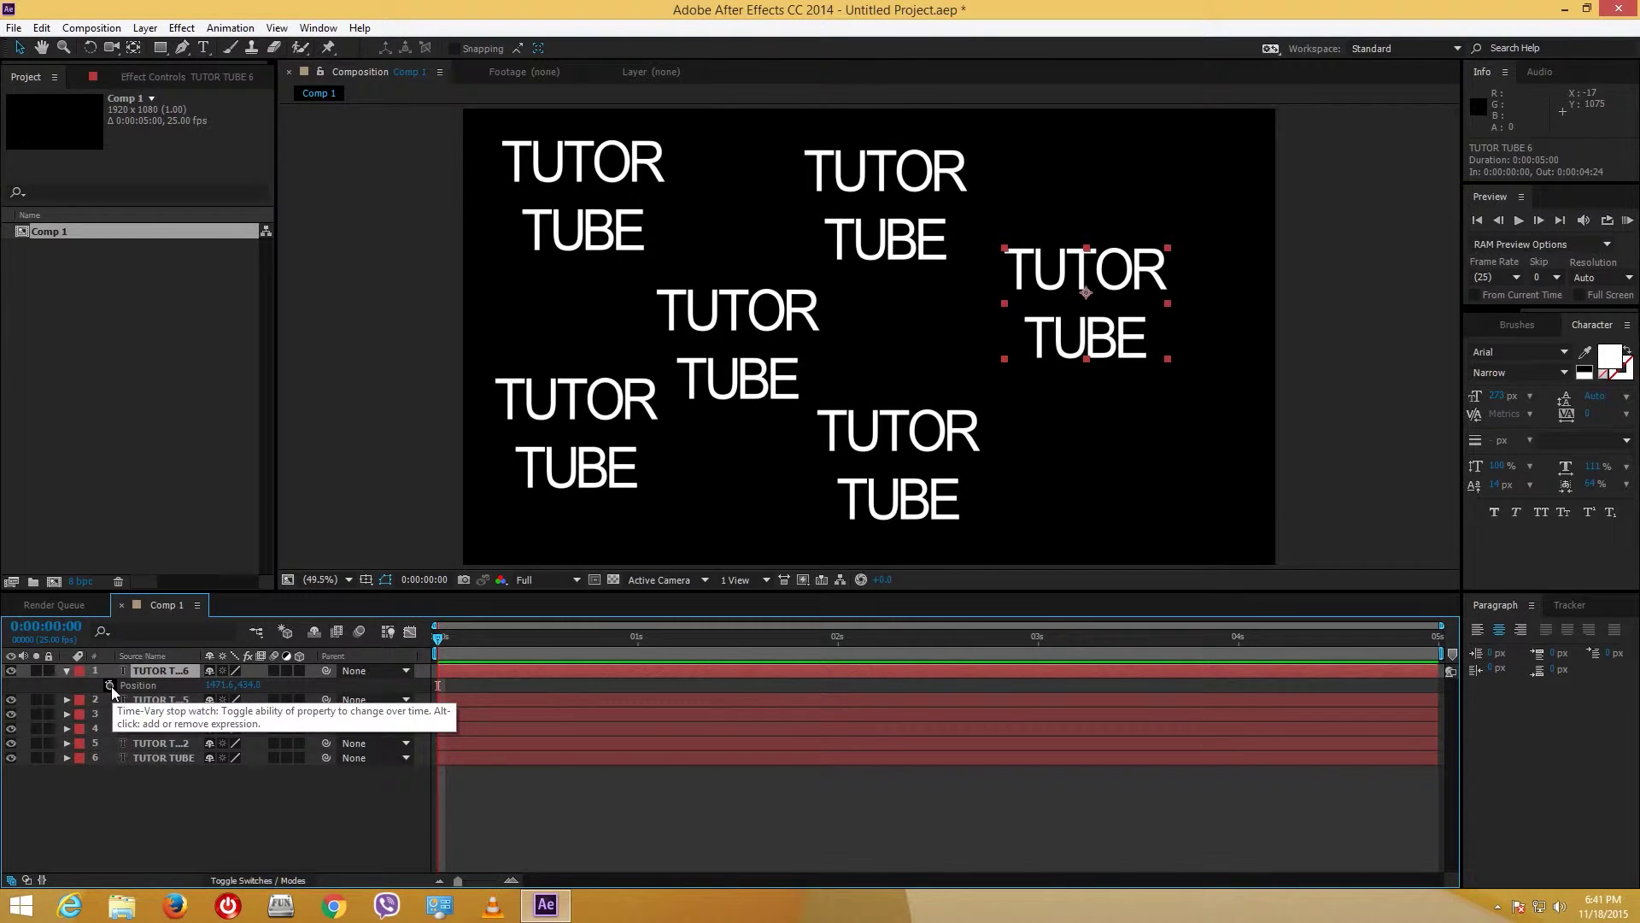
{"action": "left_click", "coordinate": [109, 685]}
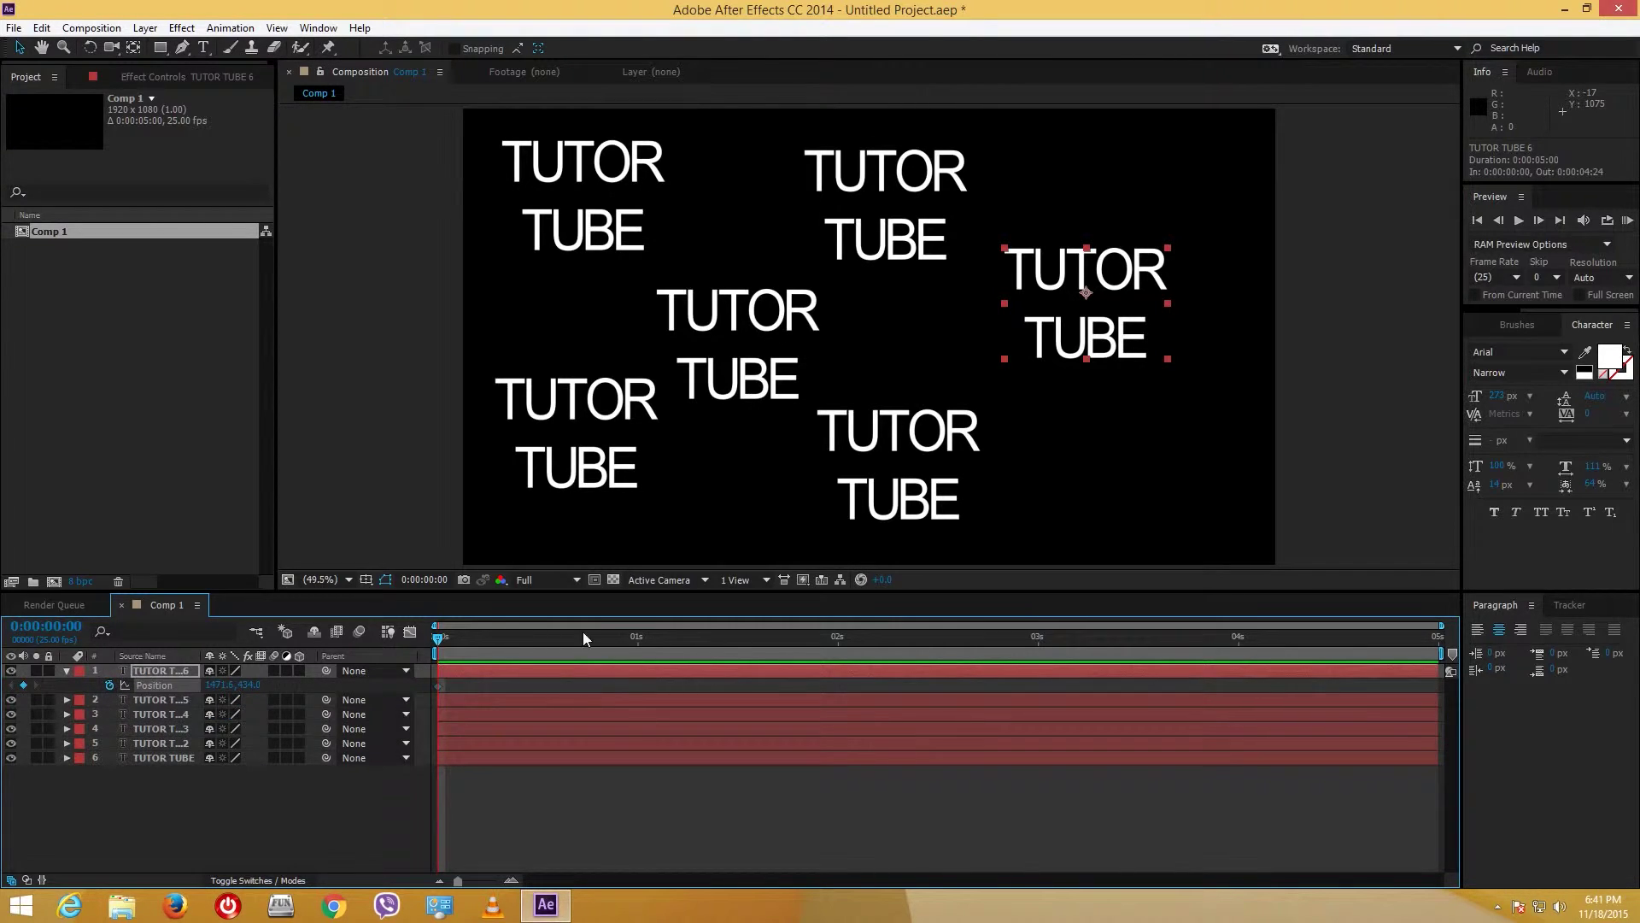
Step: Move the original TUTOR TUBE text down to about 347, 735 in the frame's lower left and return to the start
{"action": "left_click", "coordinate": [638, 638]}
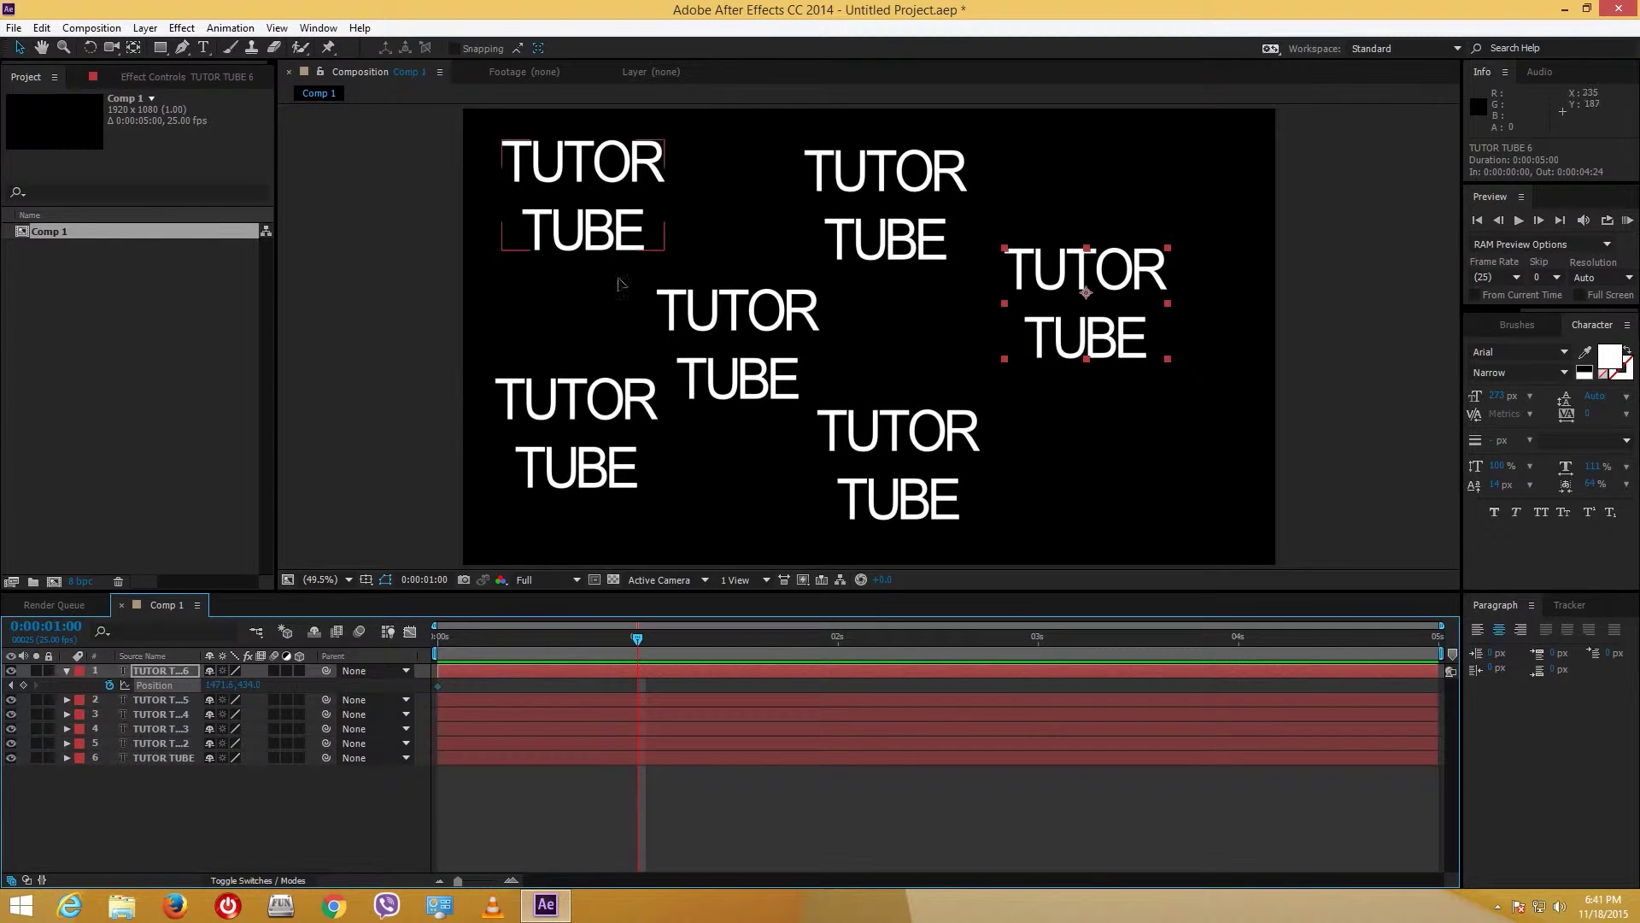
{"action": "left_click_drag", "start_coordinate": [621, 285], "coordinate": [647, 520]}
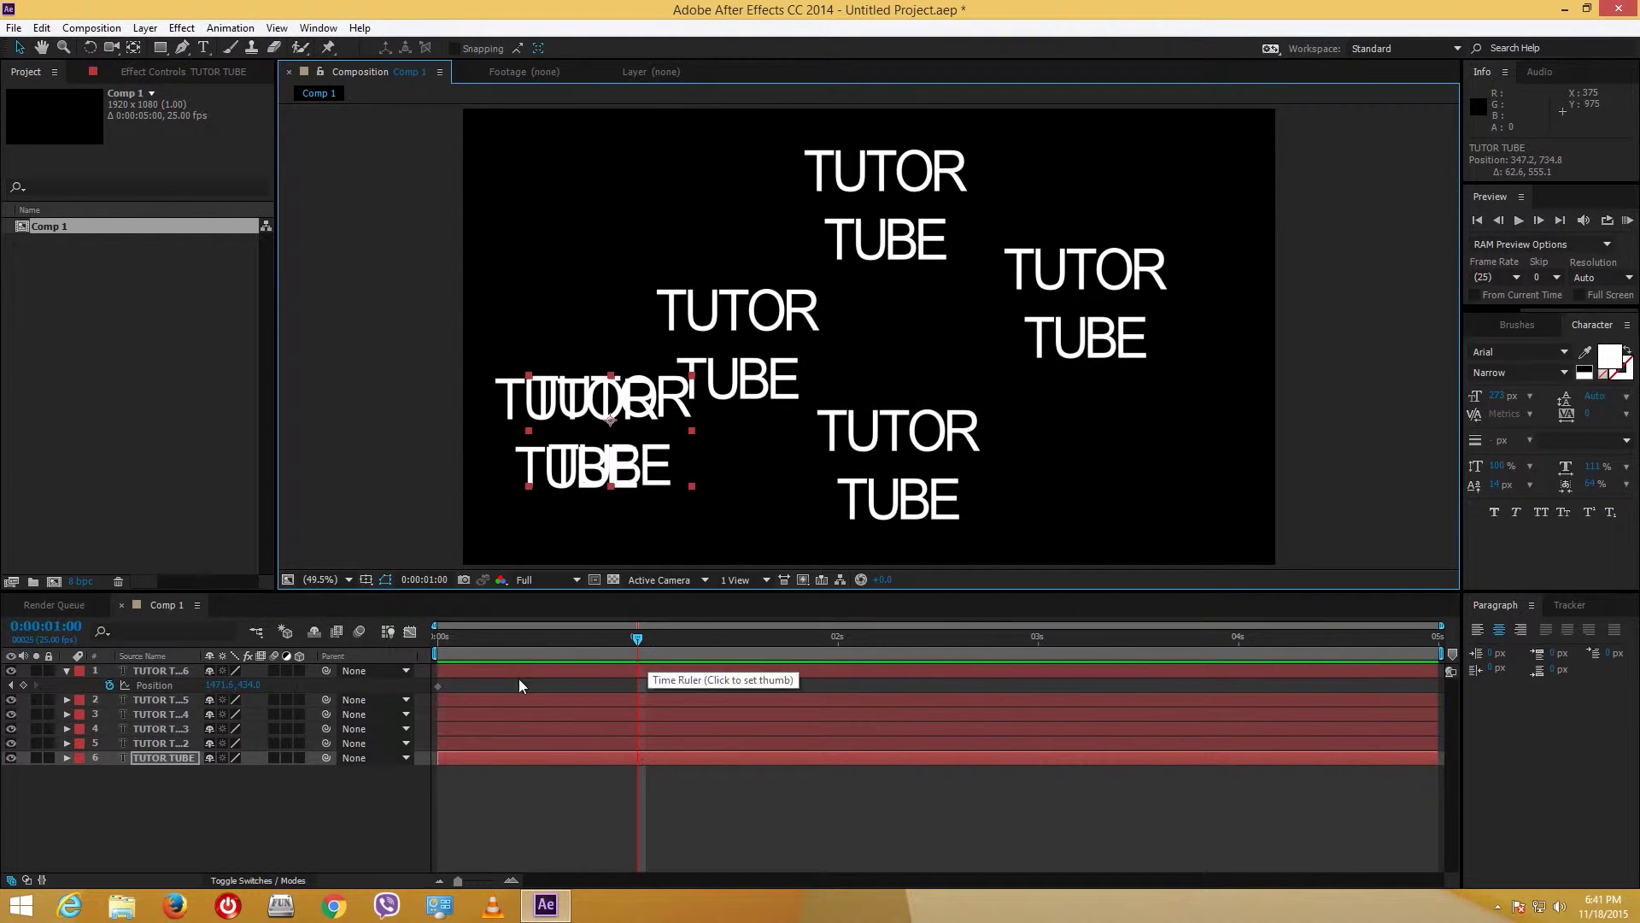
{"action": "left_click", "coordinate": [443, 647]}
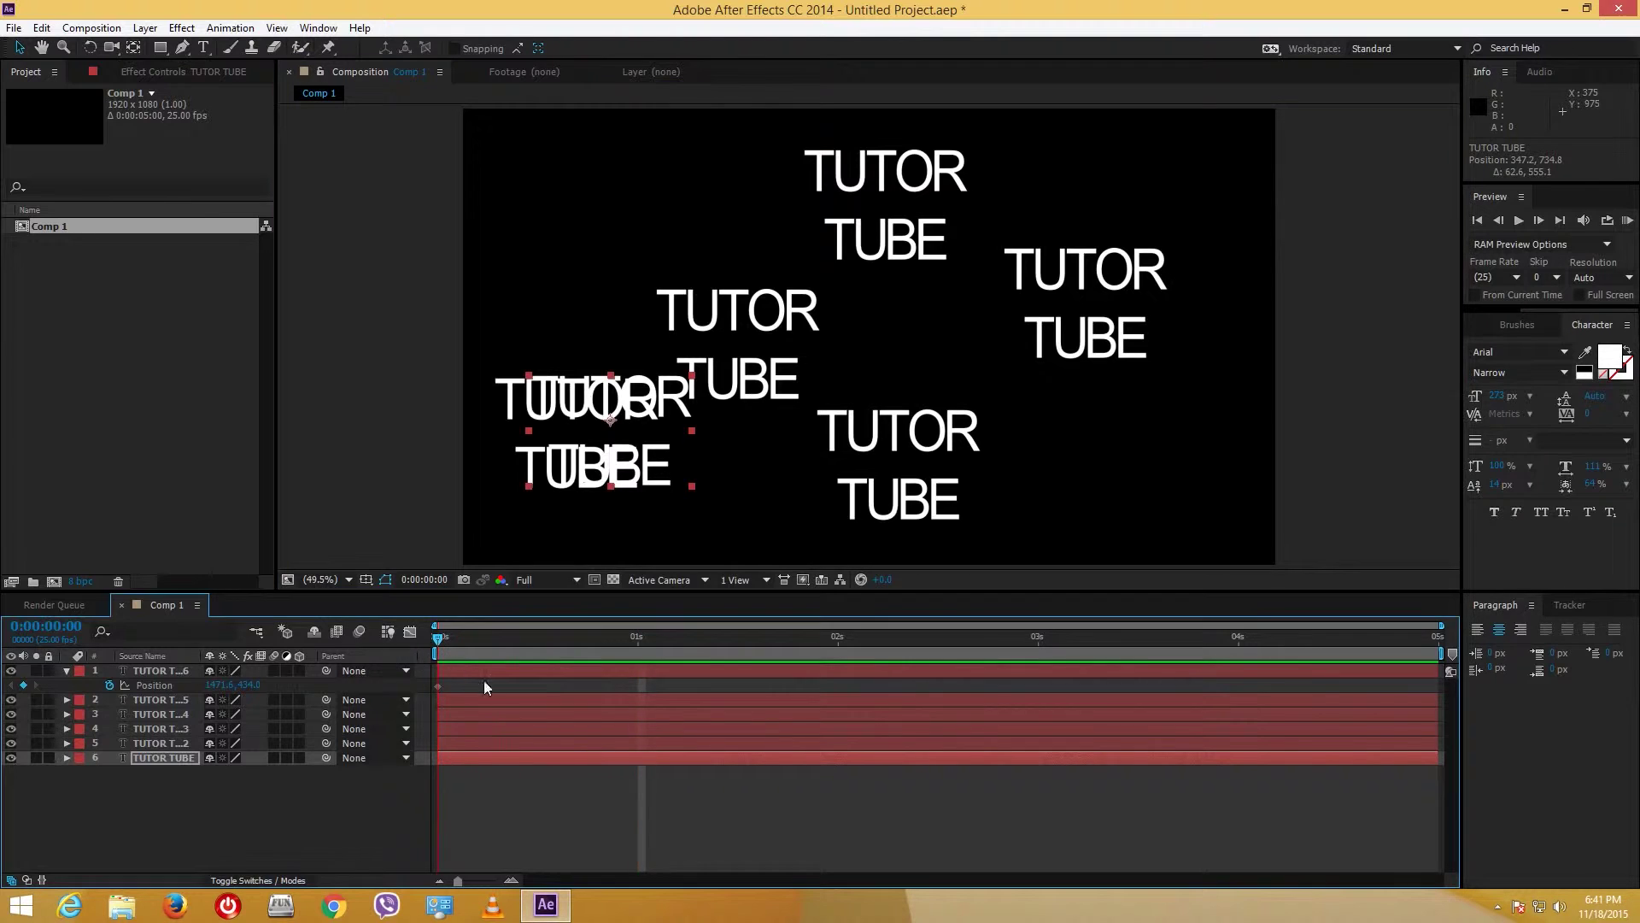
Step: Animate the TUTOR TUBE 6 layer around its area of the frame with Position keyframes at 1, 2, 3 and 4 seconds
{"action": "left_click", "coordinate": [484, 670]}
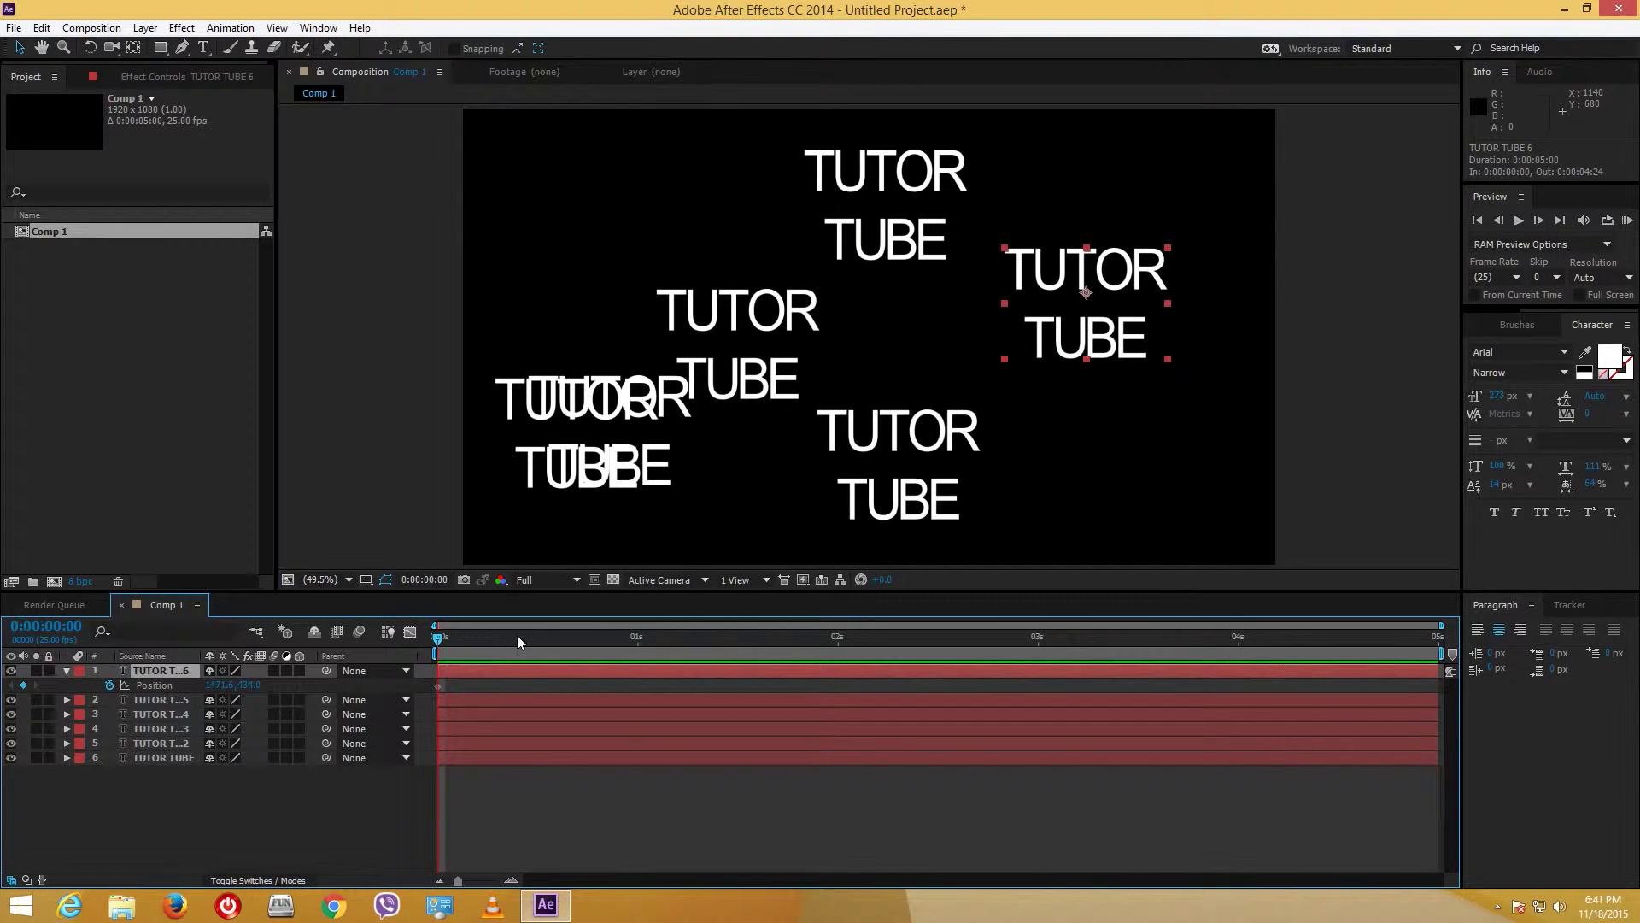
{"action": "left_click", "coordinate": [637, 639]}
{"action": "left_click_drag", "start_coordinate": [1096, 337], "coordinate": [1083, 205]}
{"action": "left_click", "coordinate": [839, 637]}
{"action": "left_click", "coordinate": [1042, 637]}
{"action": "left_click", "coordinate": [1238, 637]}
{"action": "left_click_drag", "start_coordinate": [1111, 359], "coordinate": [1183, 345]}
{"action": "left_click_drag", "start_coordinate": [1102, 248], "coordinate": [1208, 370]}
{"action": "left_click_drag", "start_coordinate": [1239, 637], "coordinate": [662, 640]}
{"action": "key", "text": "space"}
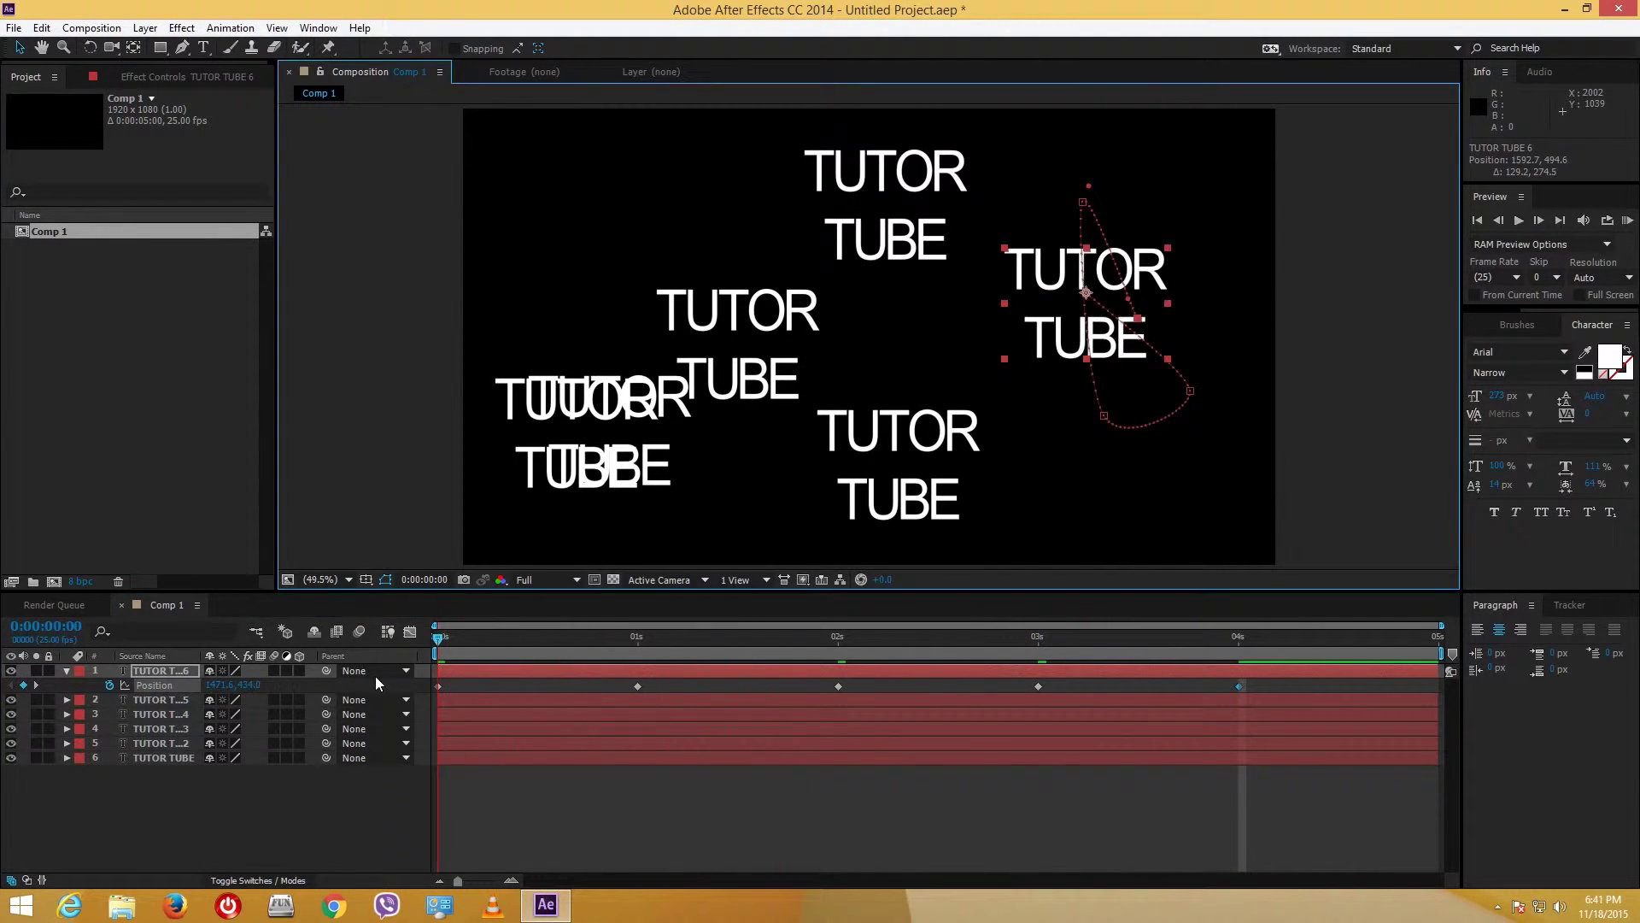
Step: Animate the TUTOR TUBE 5 layer's Position with keyframes at the start, 0:00:01:01, about 3 seconds and 0:00:04:21
{"action": "left_click", "coordinate": [171, 701]}
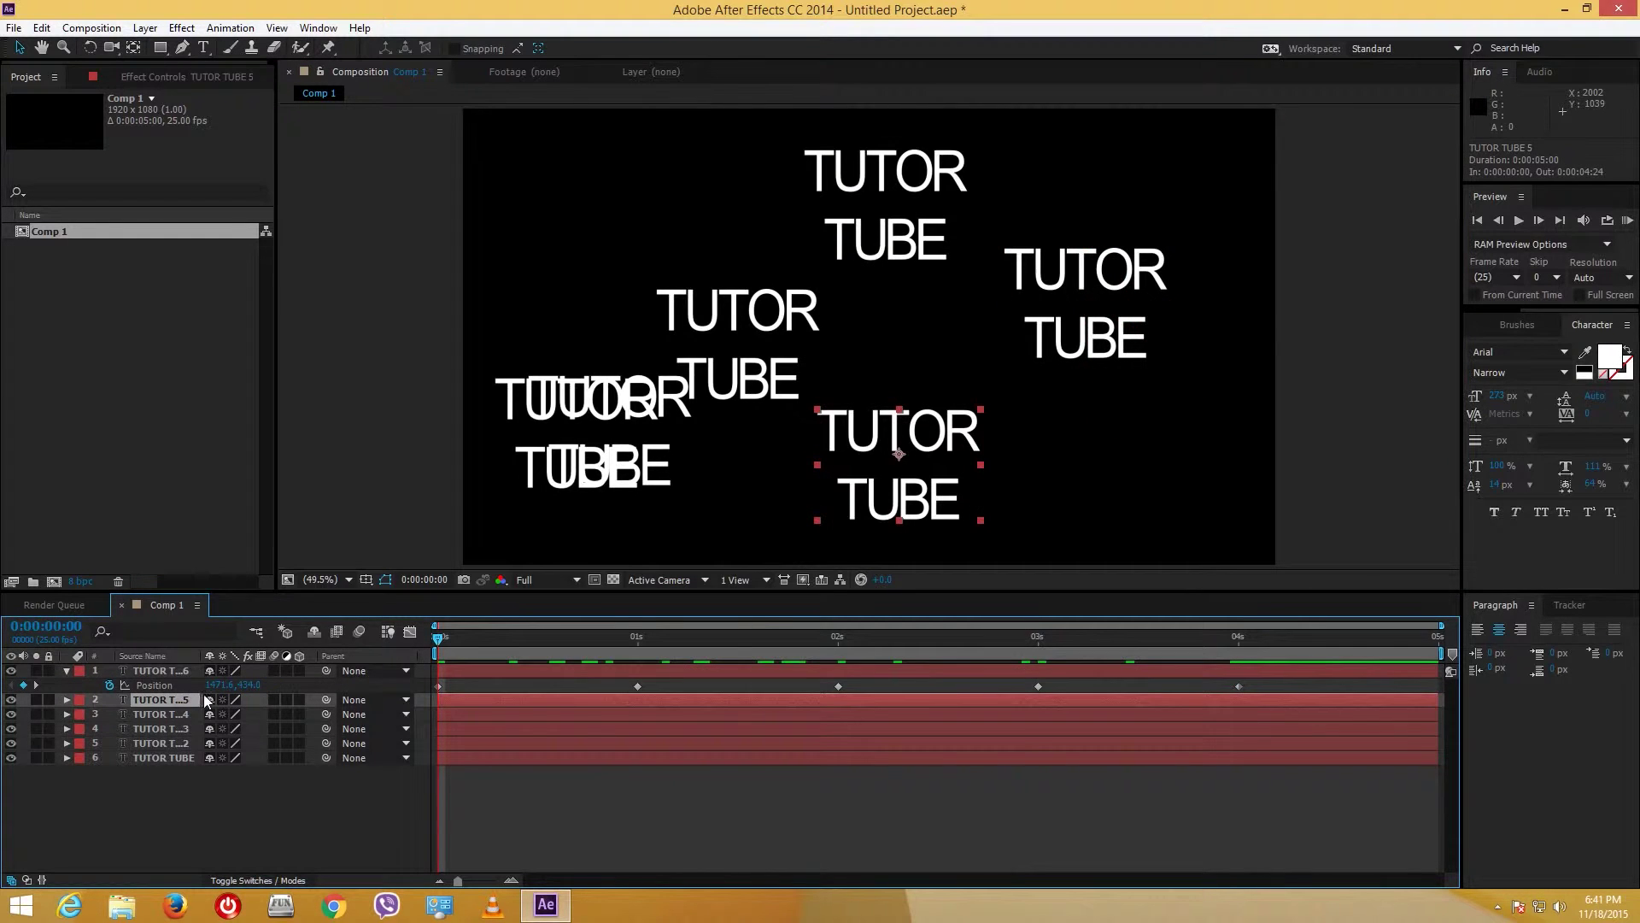
{"action": "key", "text": "p"}
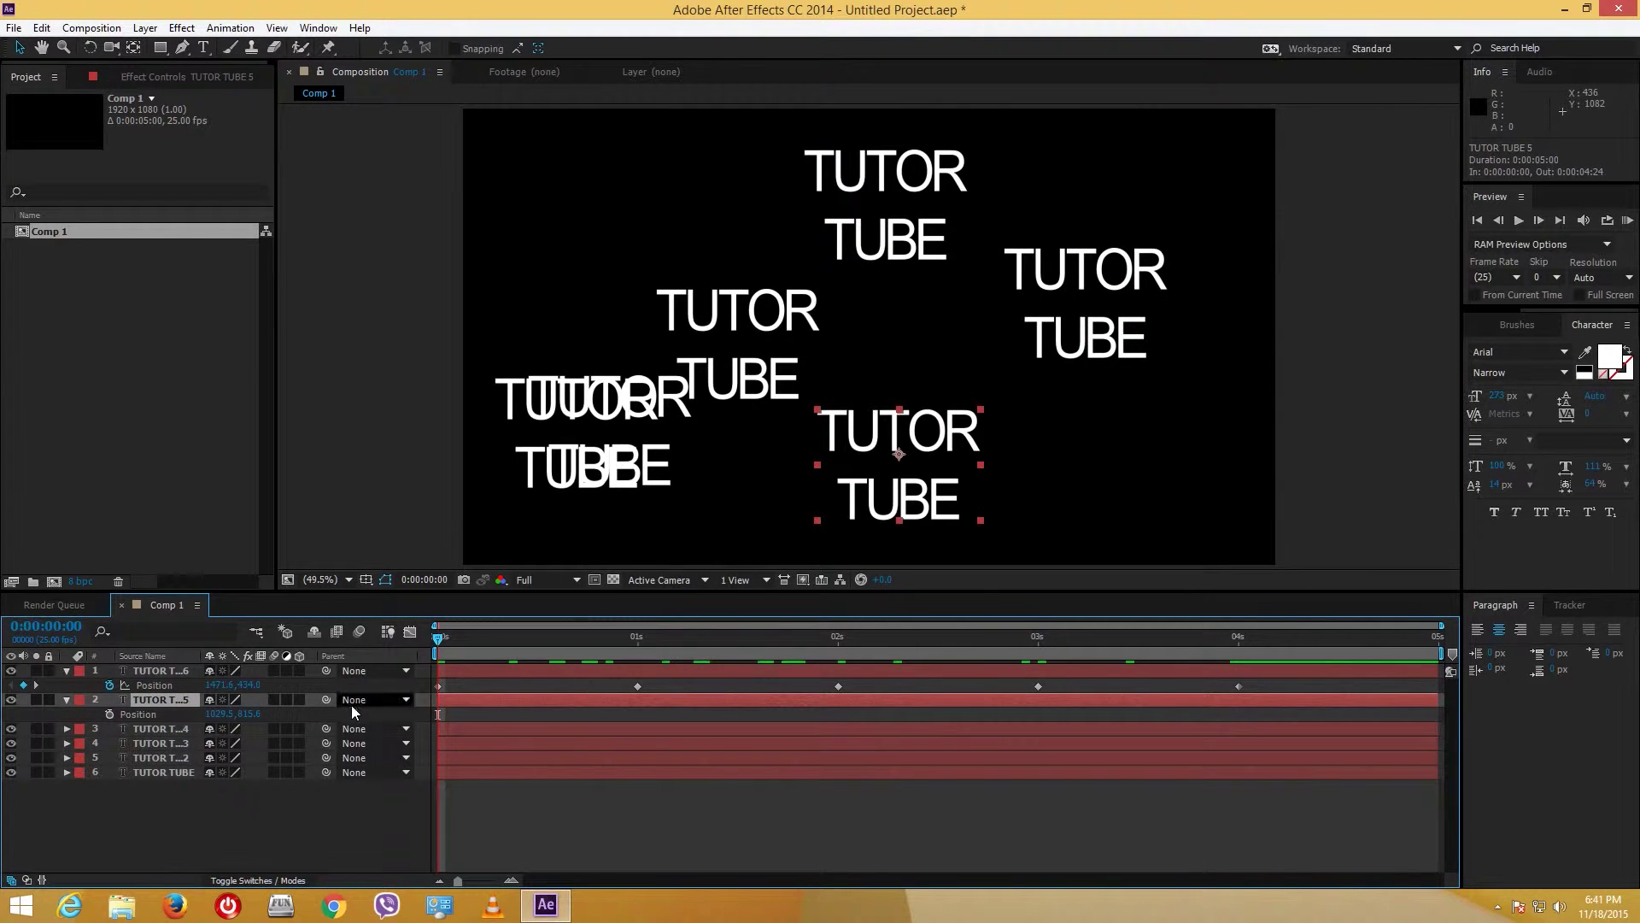
{"action": "left_click", "coordinate": [110, 713]}
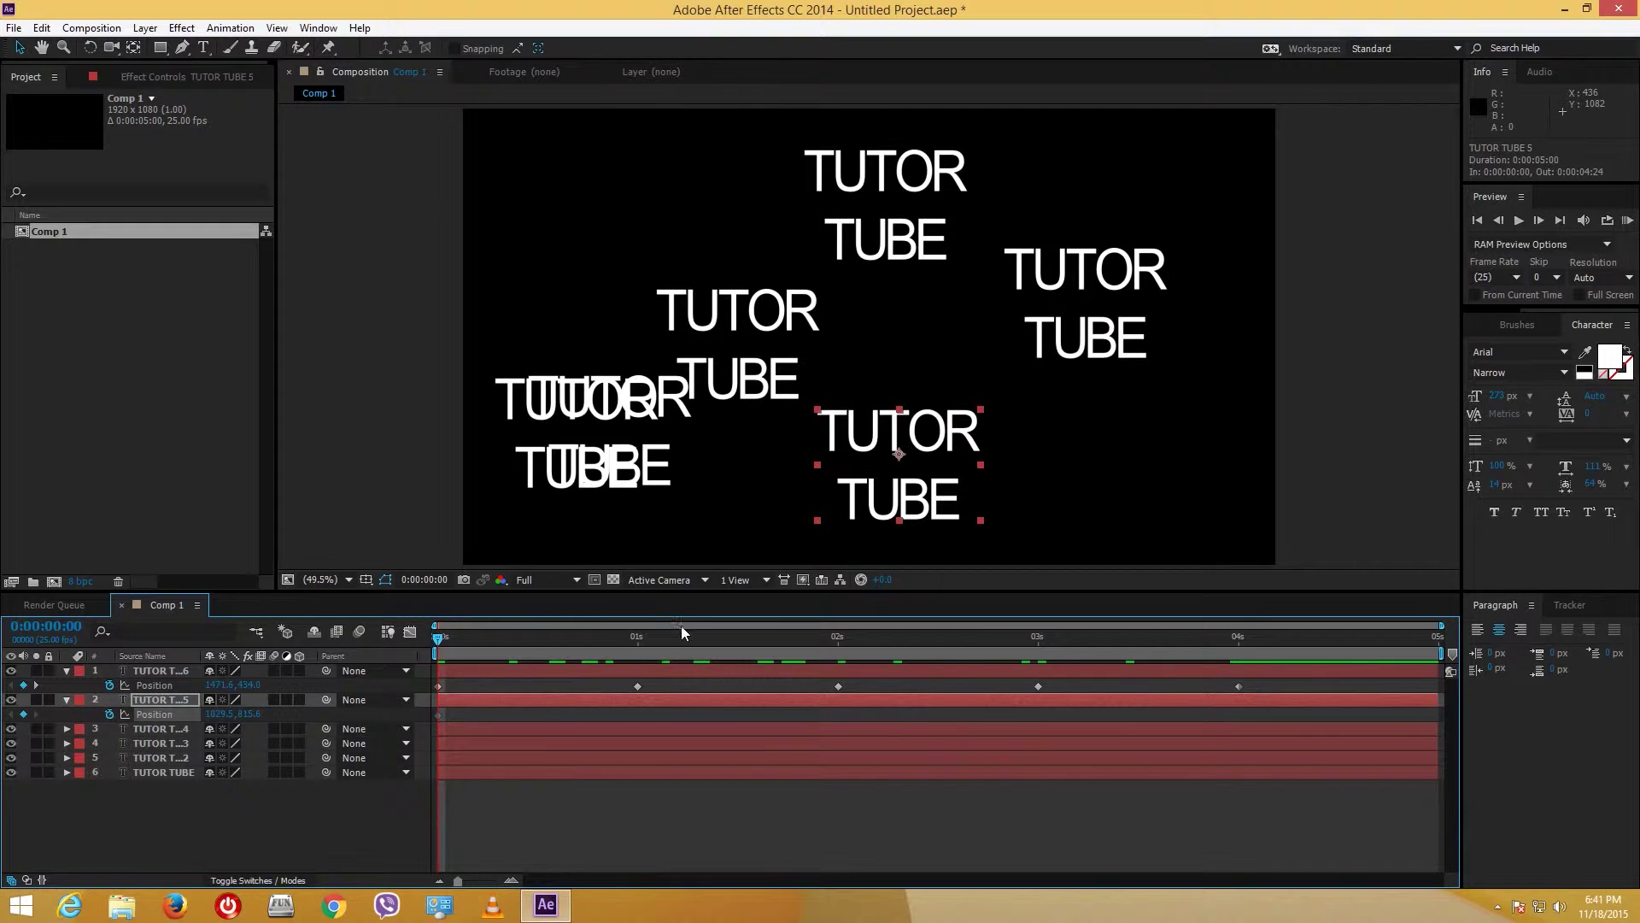
{"action": "left_click", "coordinate": [643, 636]}
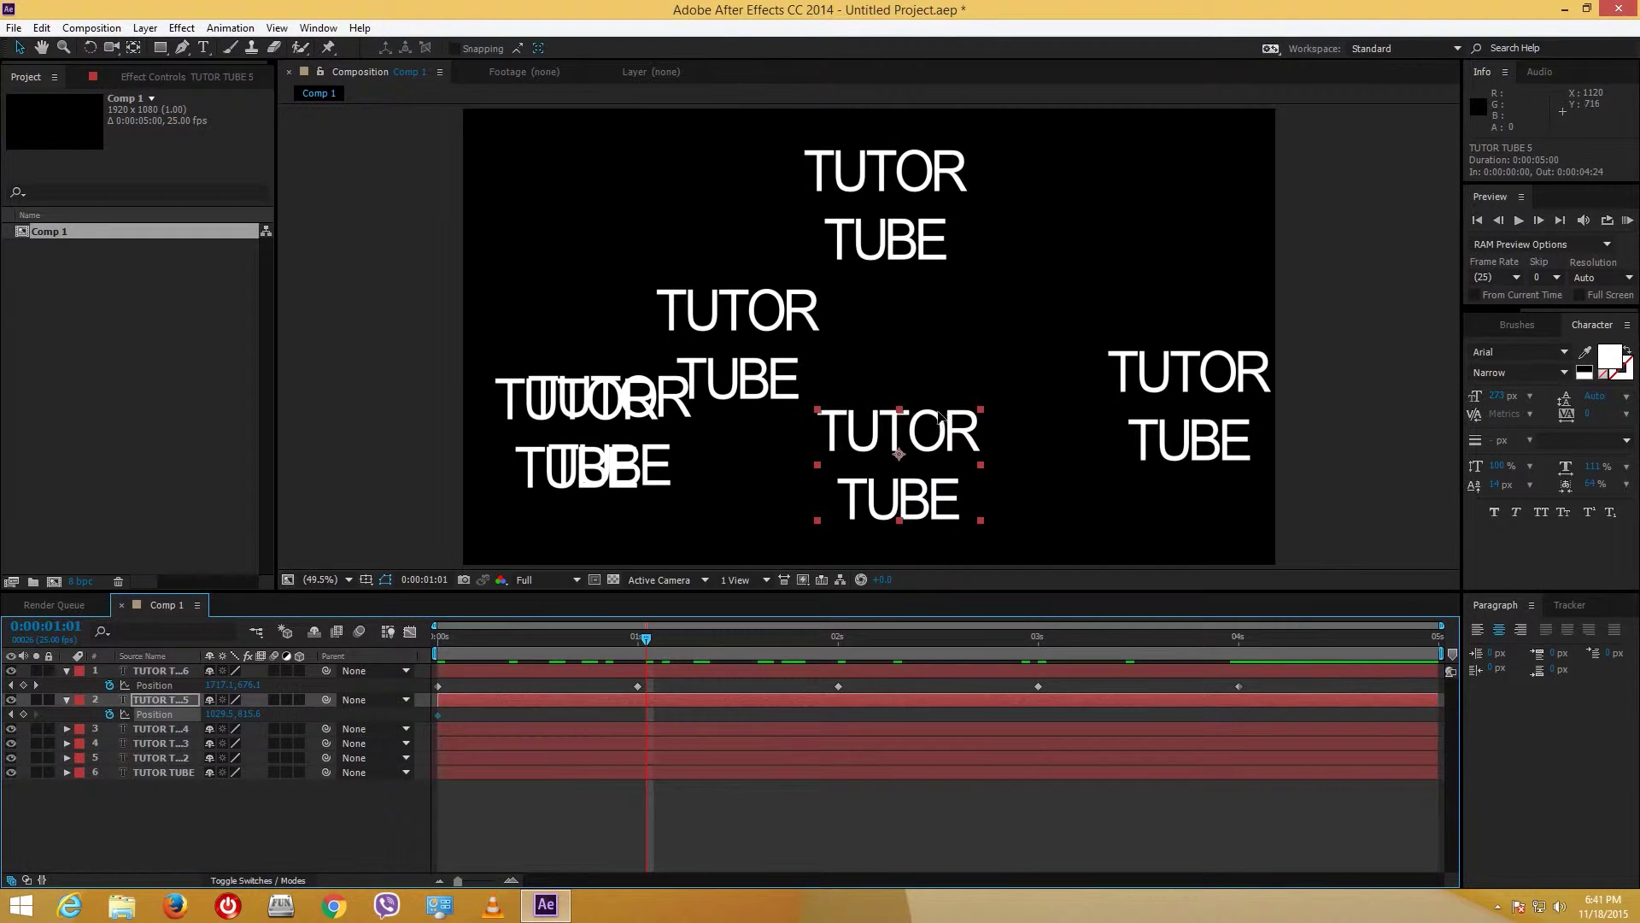
{"action": "left_click_drag", "start_coordinate": [939, 419], "coordinate": [1103, 223]}
{"action": "left_click", "coordinate": [1030, 649]}
{"action": "left_click_drag", "start_coordinate": [1068, 303], "coordinate": [1088, 444]}
{"action": "left_click", "coordinate": [1406, 641]}
Step: Show the Position property of the four remaining text layers, from TUTOR TUBE 4 down to the original TUTOR TUBE
{"action": "left_click", "coordinate": [162, 724]}
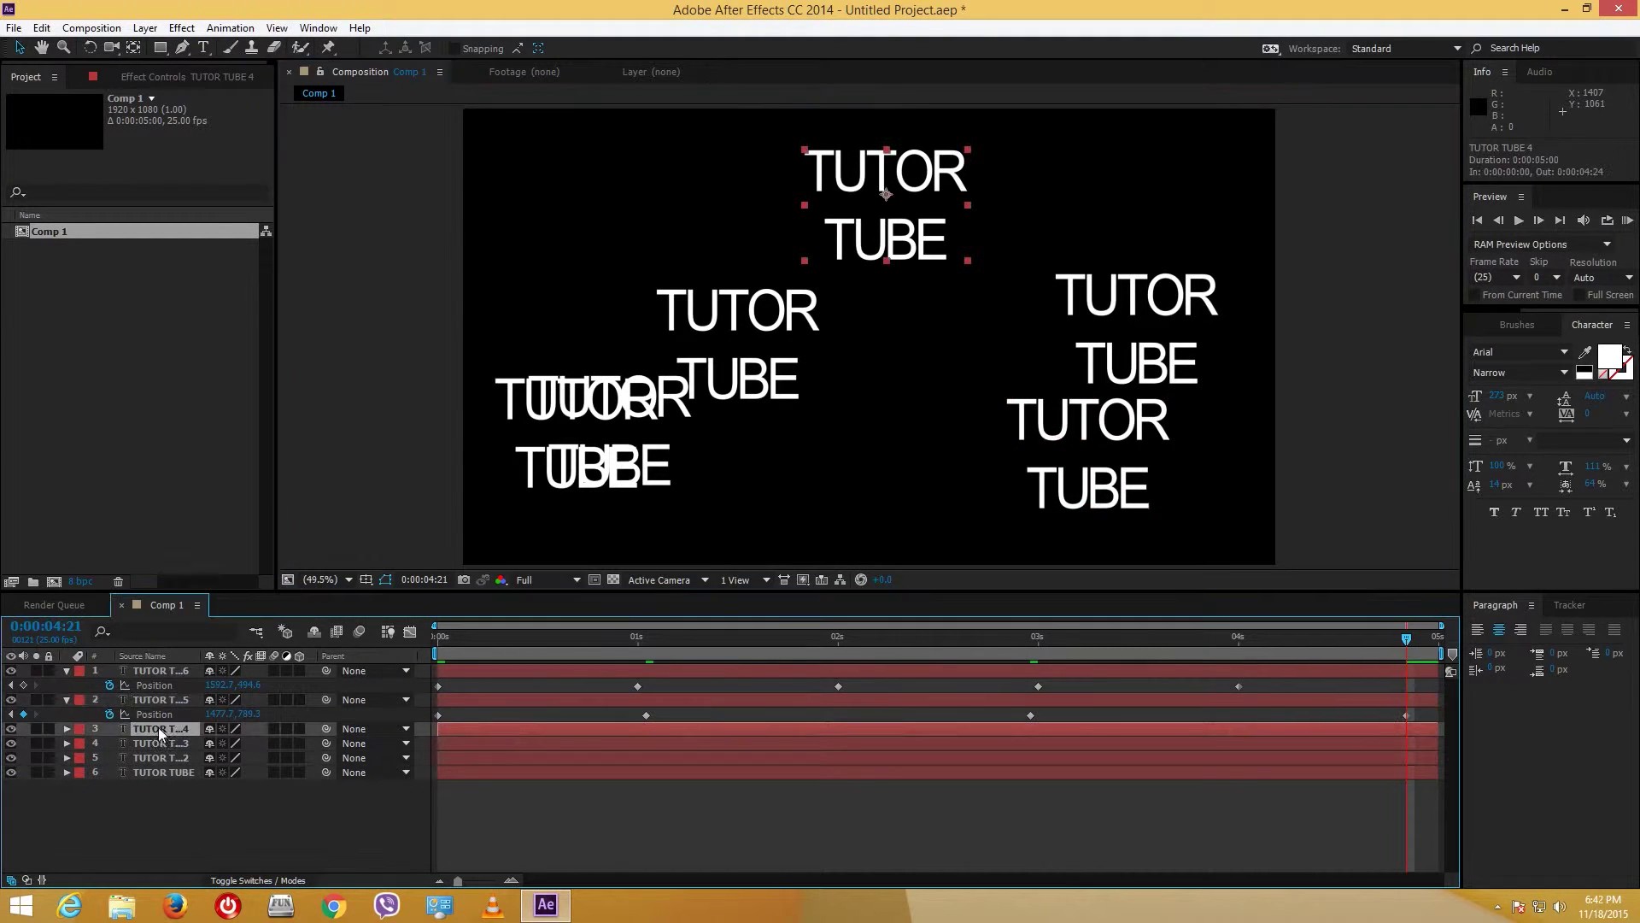
{"action": "key", "text": "p"}
{"action": "left_click", "coordinate": [184, 757]}
{"action": "key", "text": "p"}
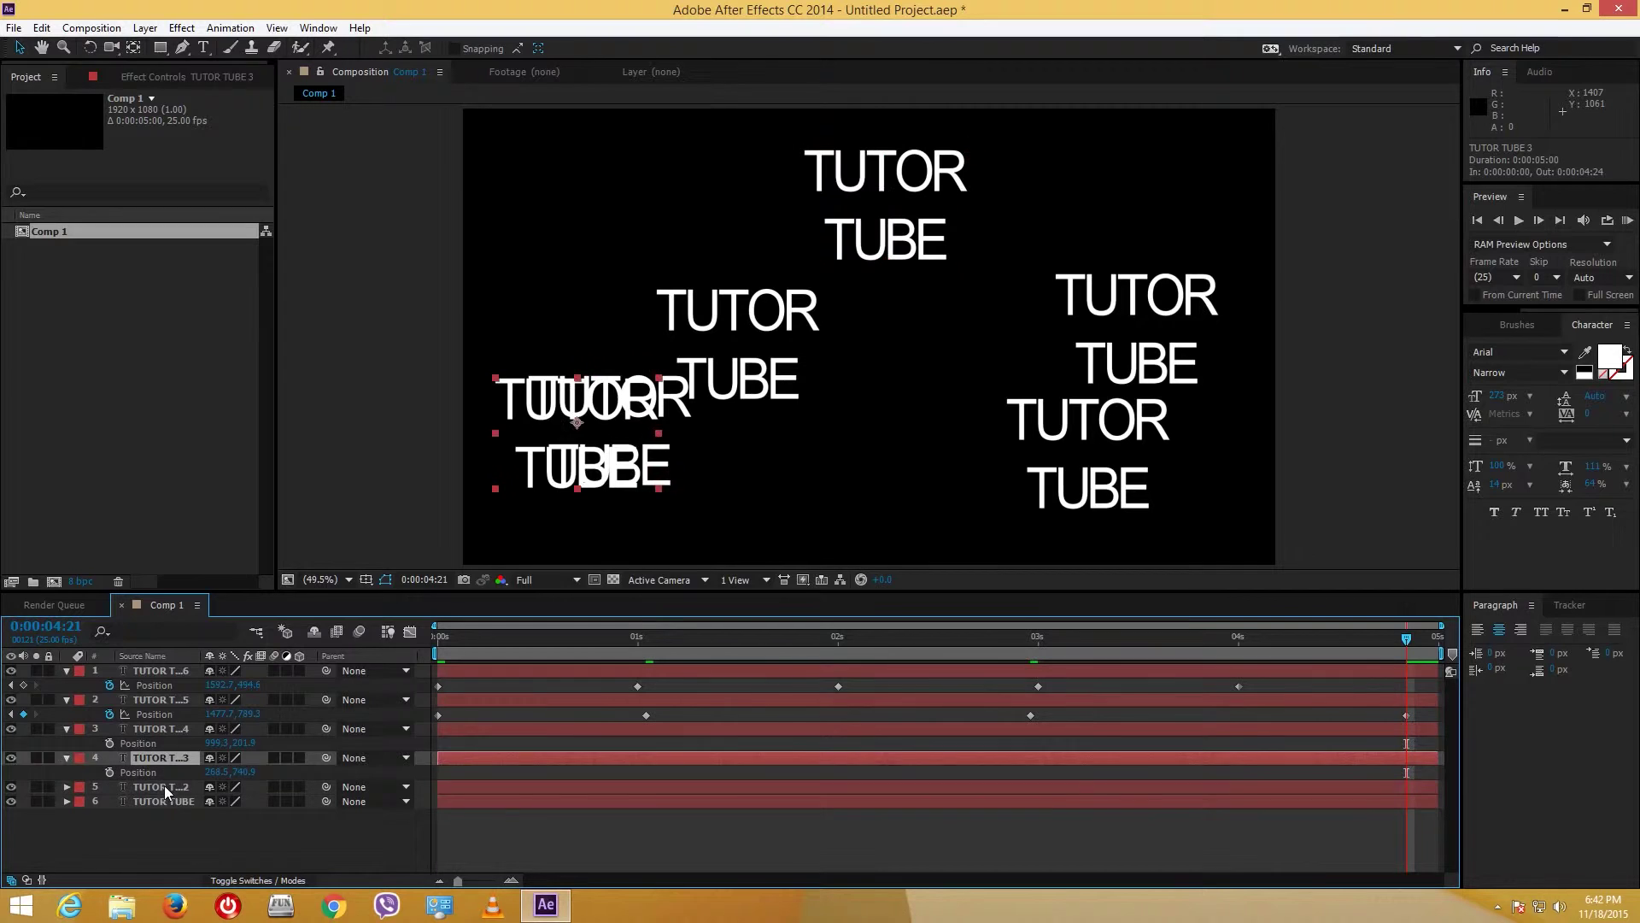
{"action": "left_click", "coordinate": [164, 786]}
{"action": "key", "text": "p"}
{"action": "left_click", "coordinate": [156, 818]}
{"action": "key", "text": "p"}
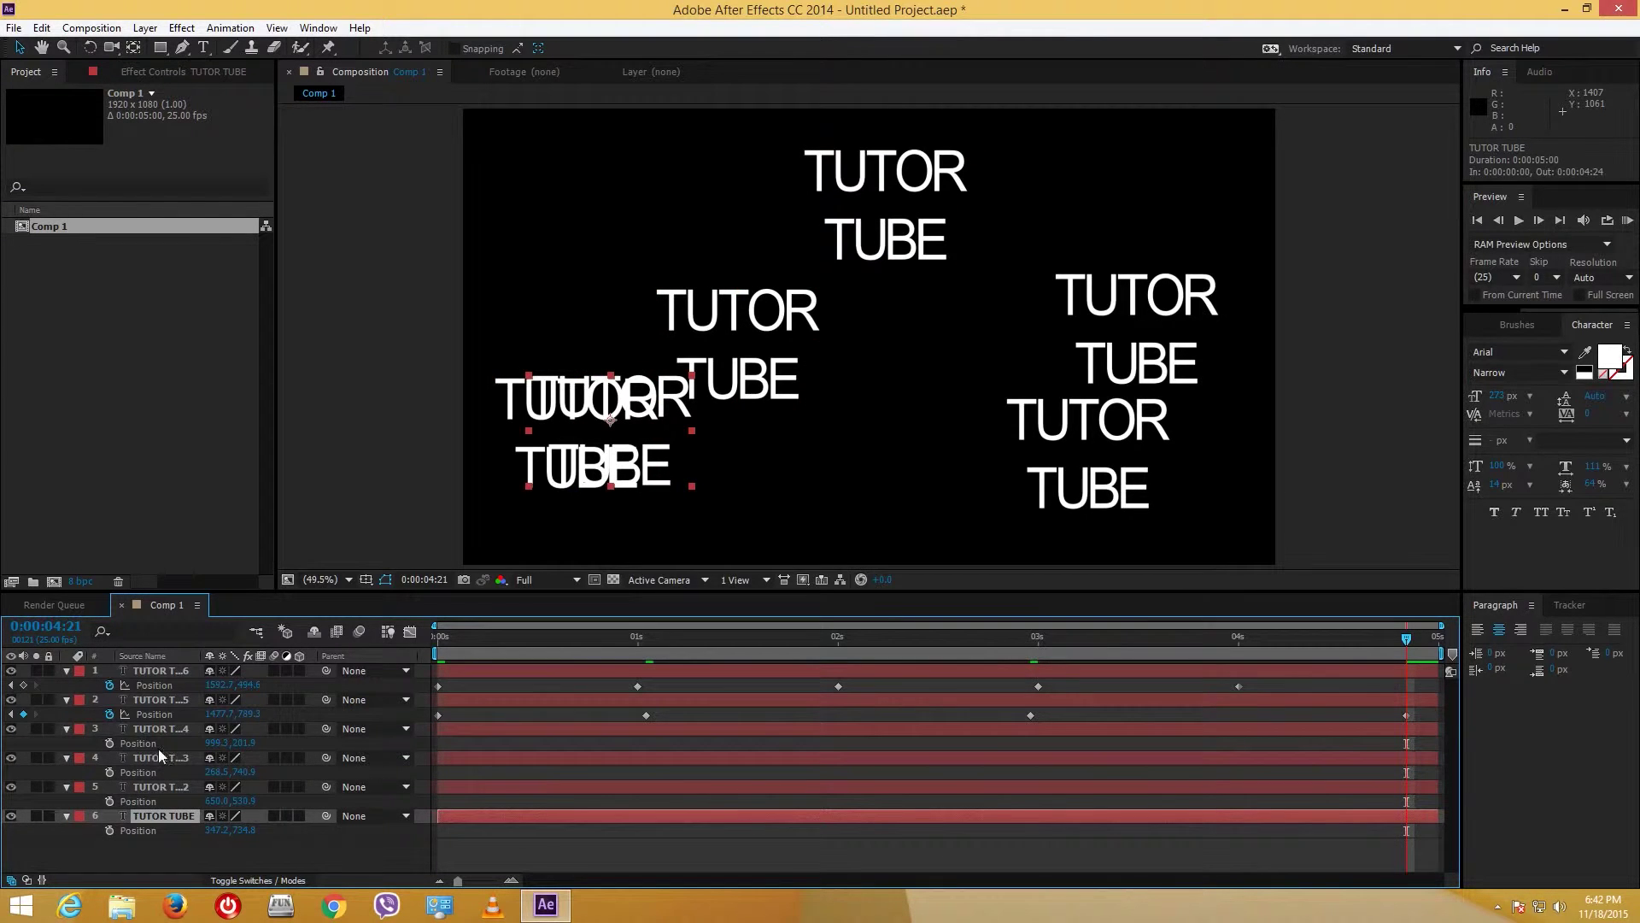
{"action": "left_click", "coordinate": [162, 731]}
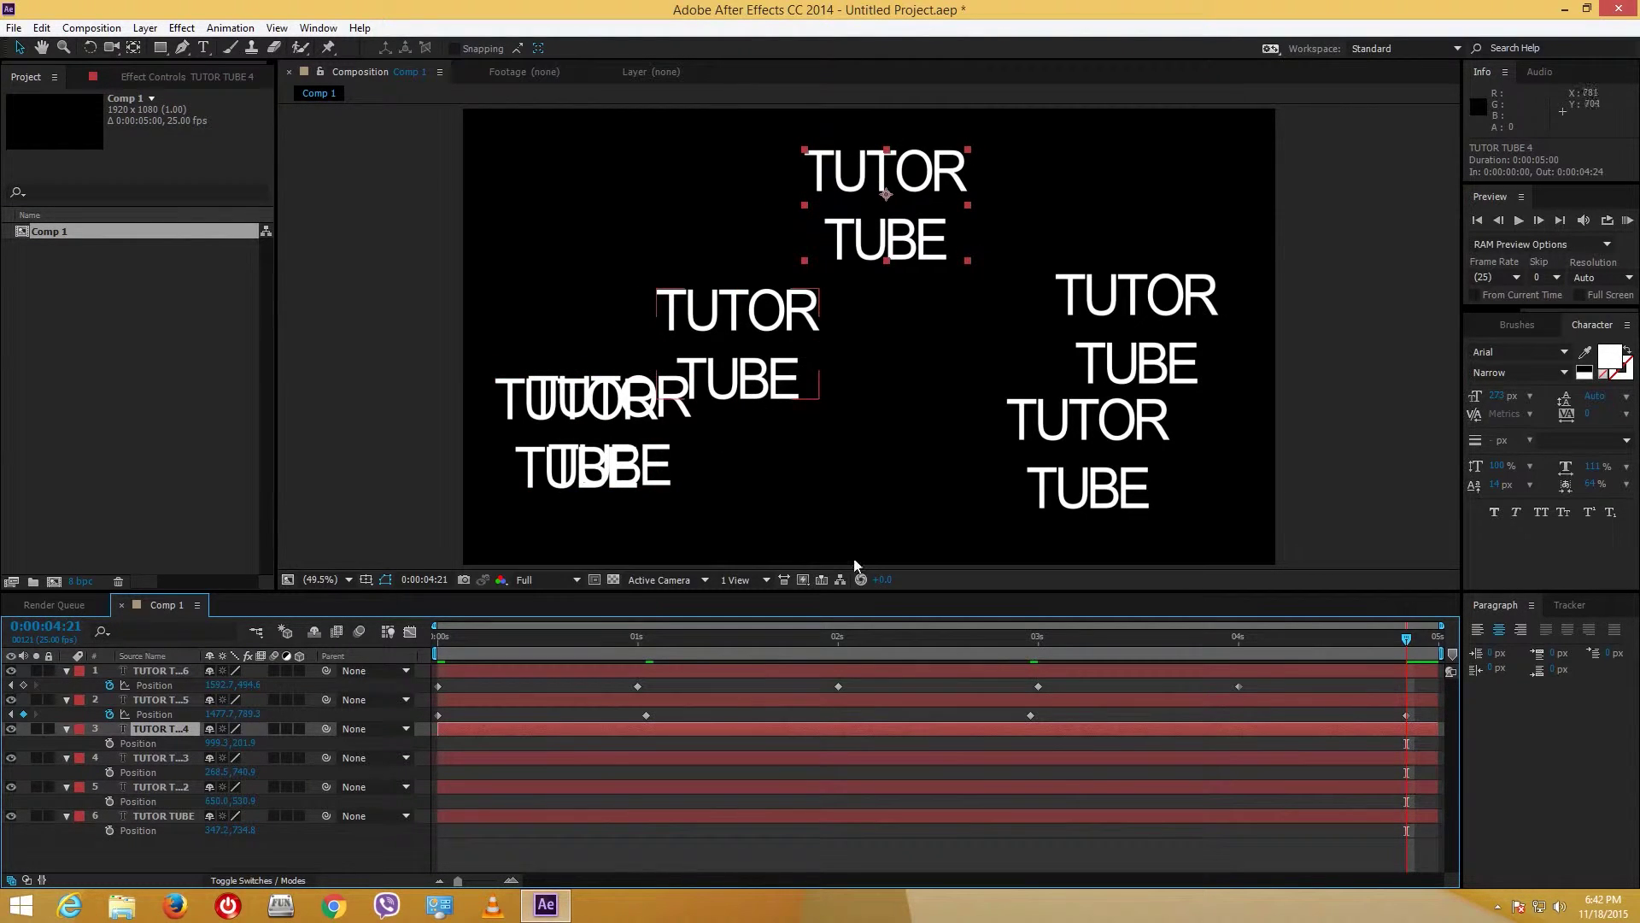
{"action": "left_click", "coordinate": [161, 788]}
{"action": "left_click", "coordinate": [183, 757]}
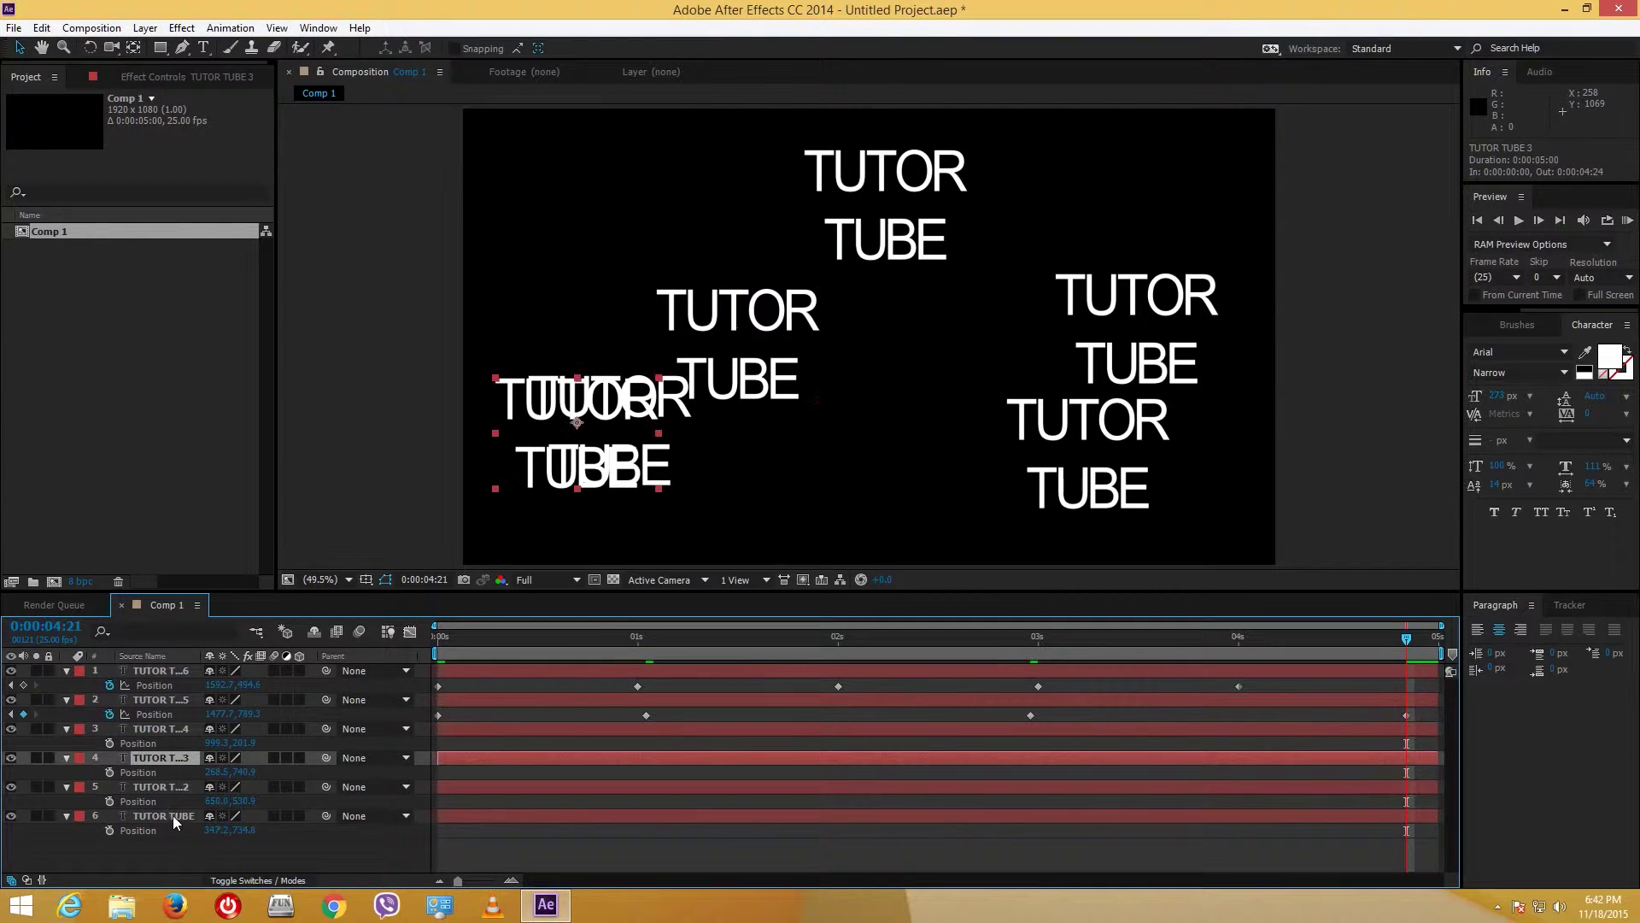
Step: Delete the TUTOR TUBE 3, TUTOR TUBE 2 and original TUTOR TUBE text layers
{"action": "left_click", "coordinate": [173, 815], "text": "shift"}
{"action": "key", "text": "Delete"}
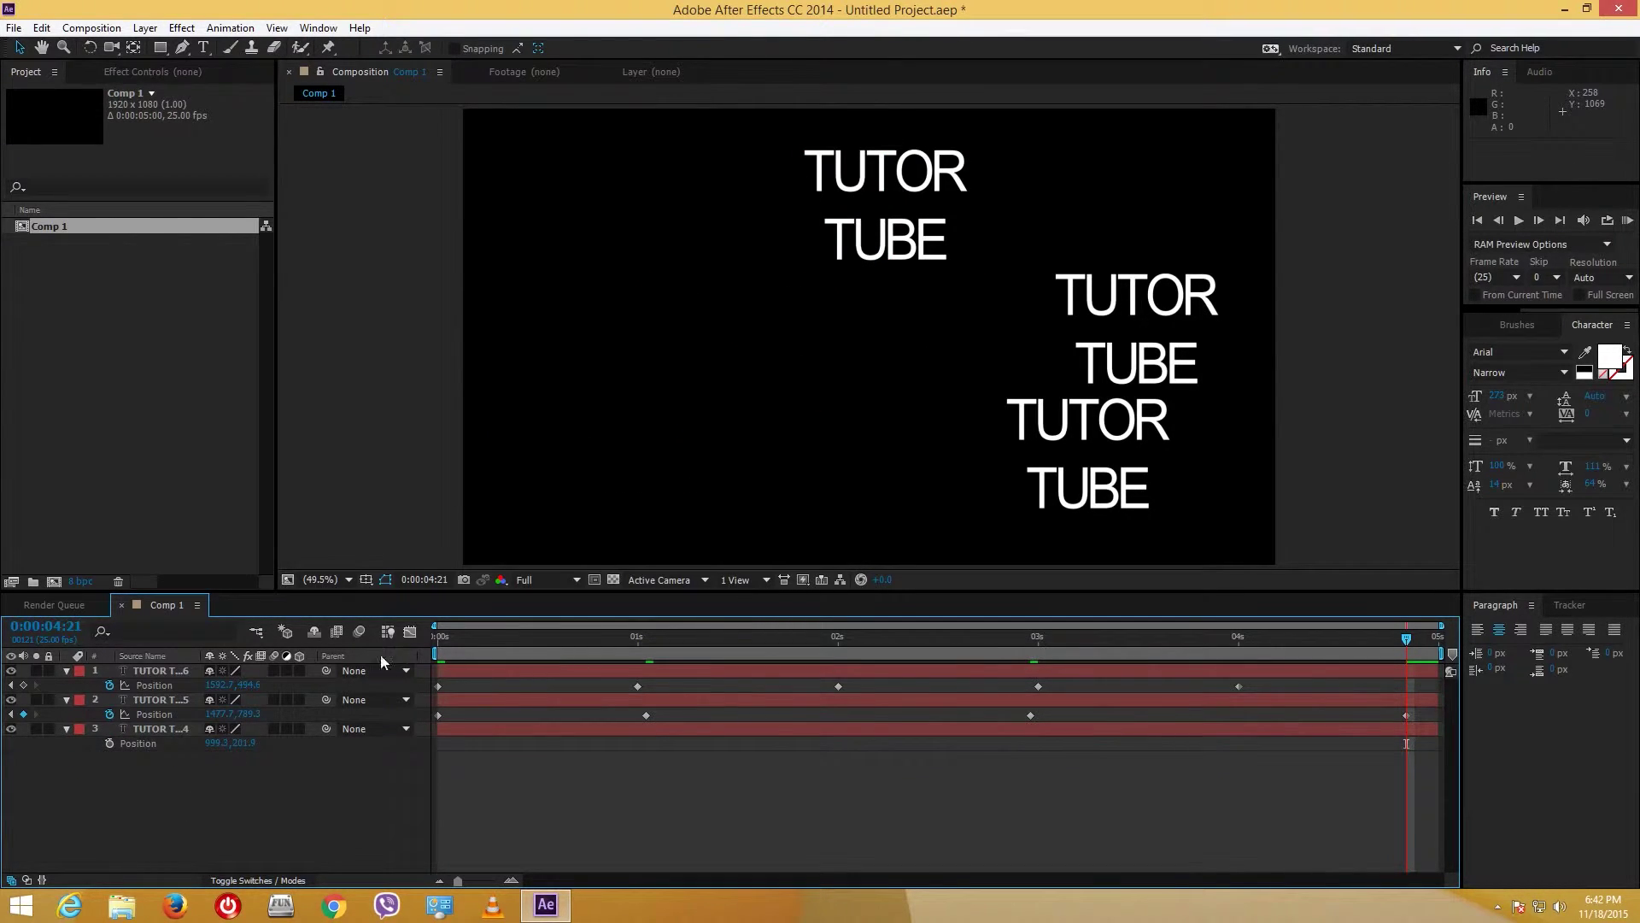
Step: Animate the TUTOR TUBE 4 layer's Position with keyframes at the start, about 1.7 seconds and 0:00:04:13, ending at about 1302, 759
{"action": "left_click", "coordinate": [167, 733]}
{"action": "left_click_drag", "start_coordinate": [482, 639], "coordinate": [284, 783]}
{"action": "left_click", "coordinate": [109, 744]}
{"action": "left_click", "coordinate": [774, 638]}
{"action": "left_click_drag", "start_coordinate": [816, 256], "coordinate": [642, 400]}
{"action": "left_click", "coordinate": [1341, 641]}
{"action": "left_click_drag", "start_coordinate": [794, 376], "coordinate": [1090, 501]}
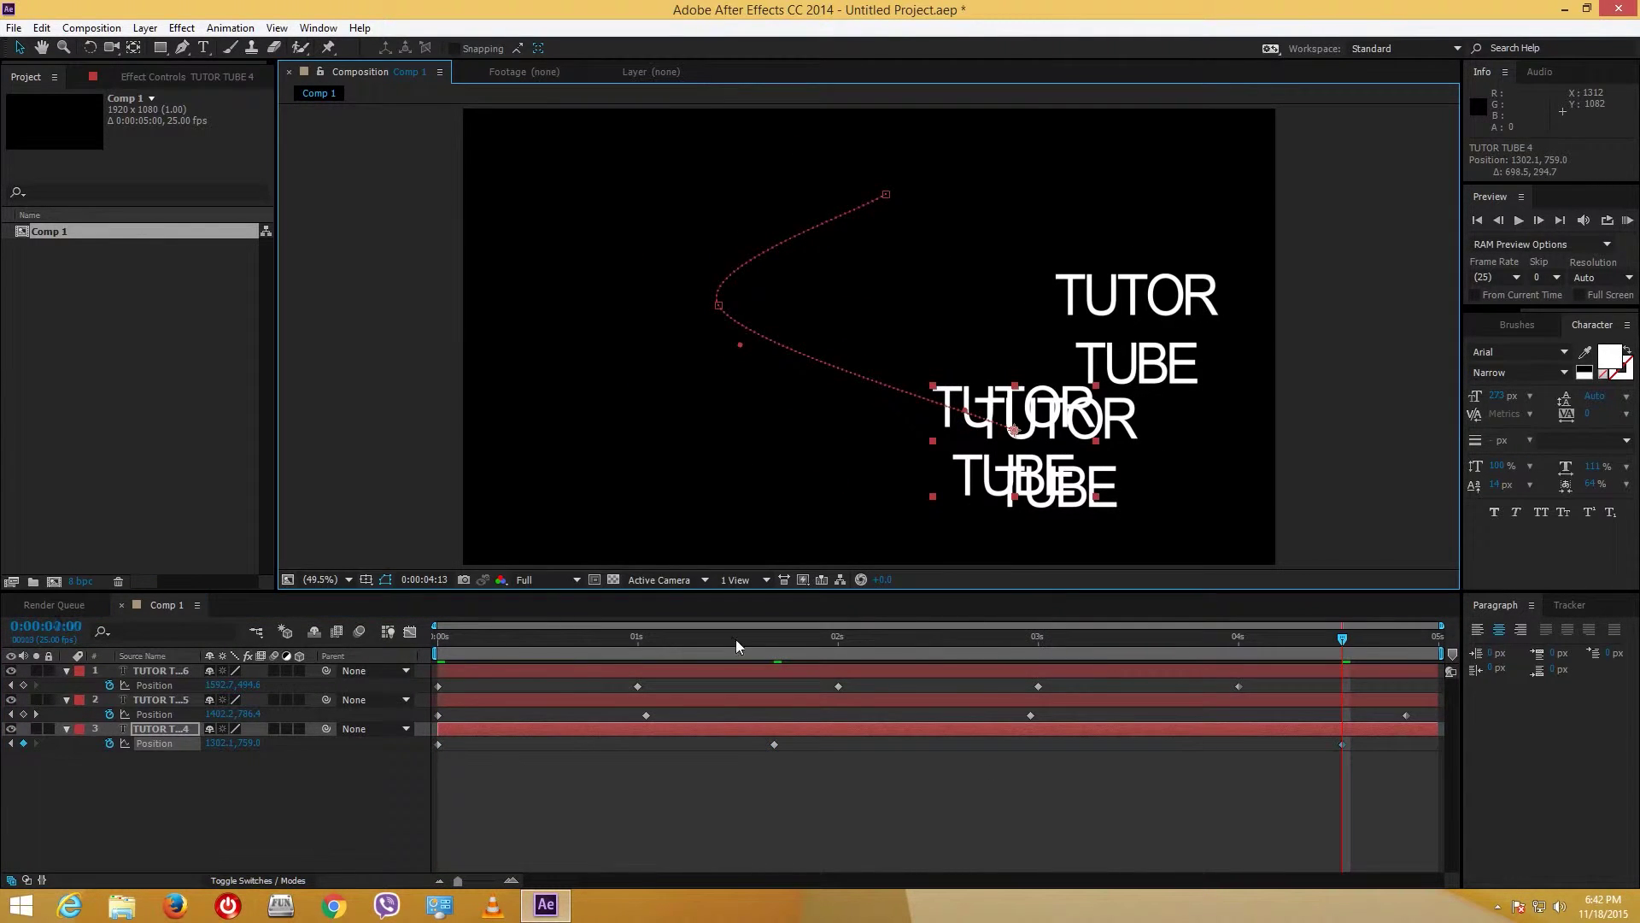
Step: Preview the animation of the three text layers from the start of the composition
{"action": "key", "text": "Home"}
{"action": "key", "text": "space"}
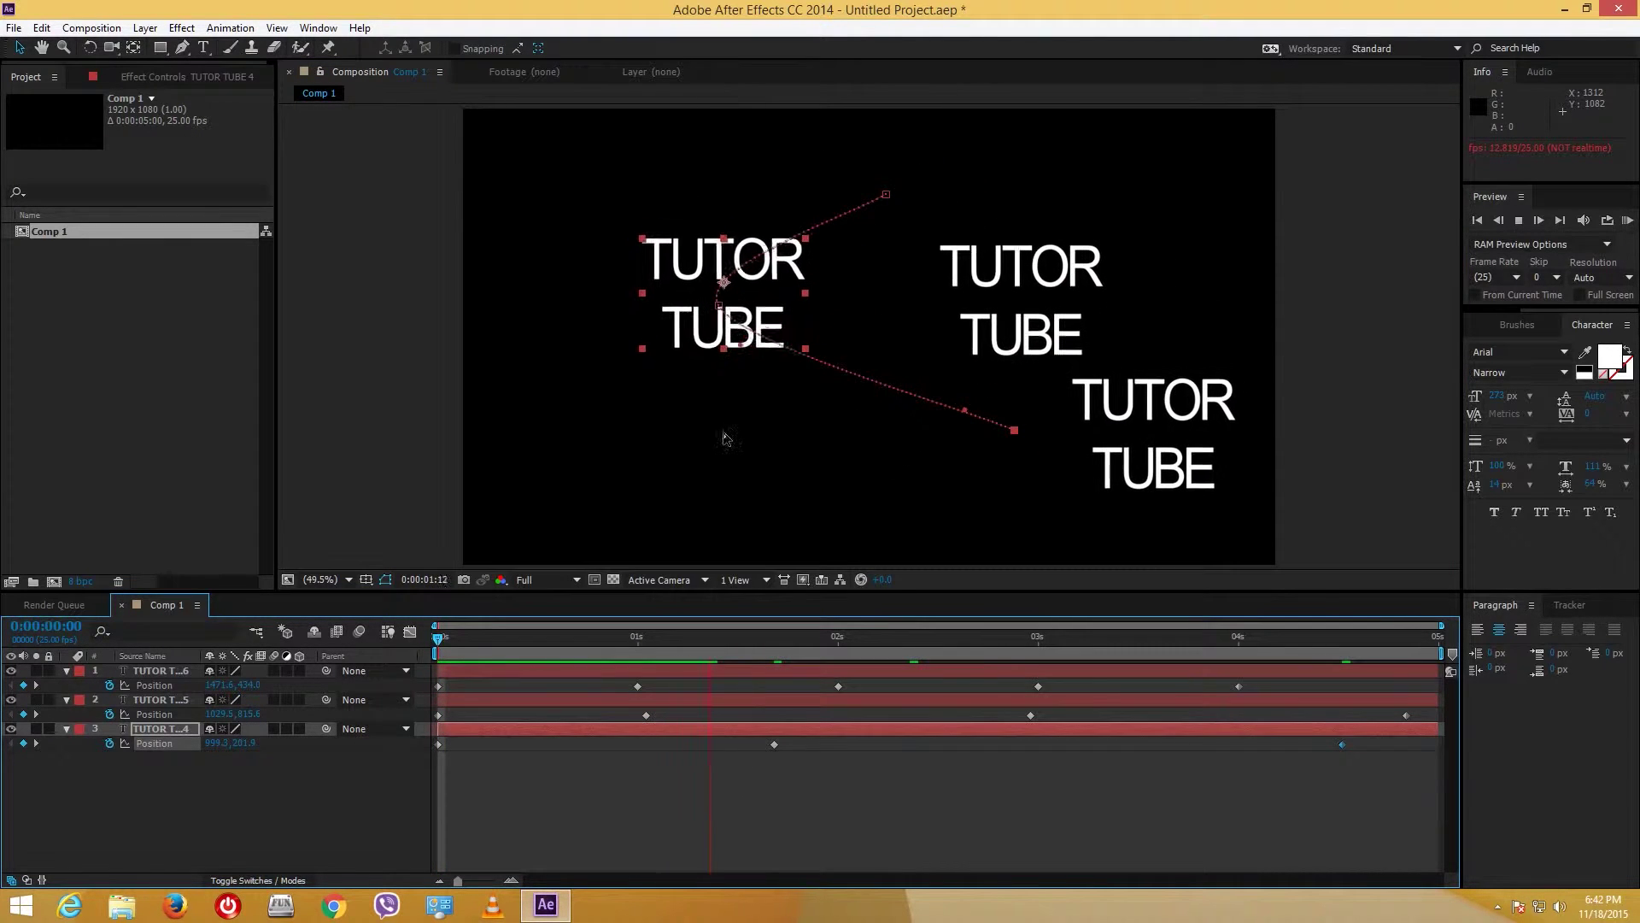
{"action": "key", "text": "space"}
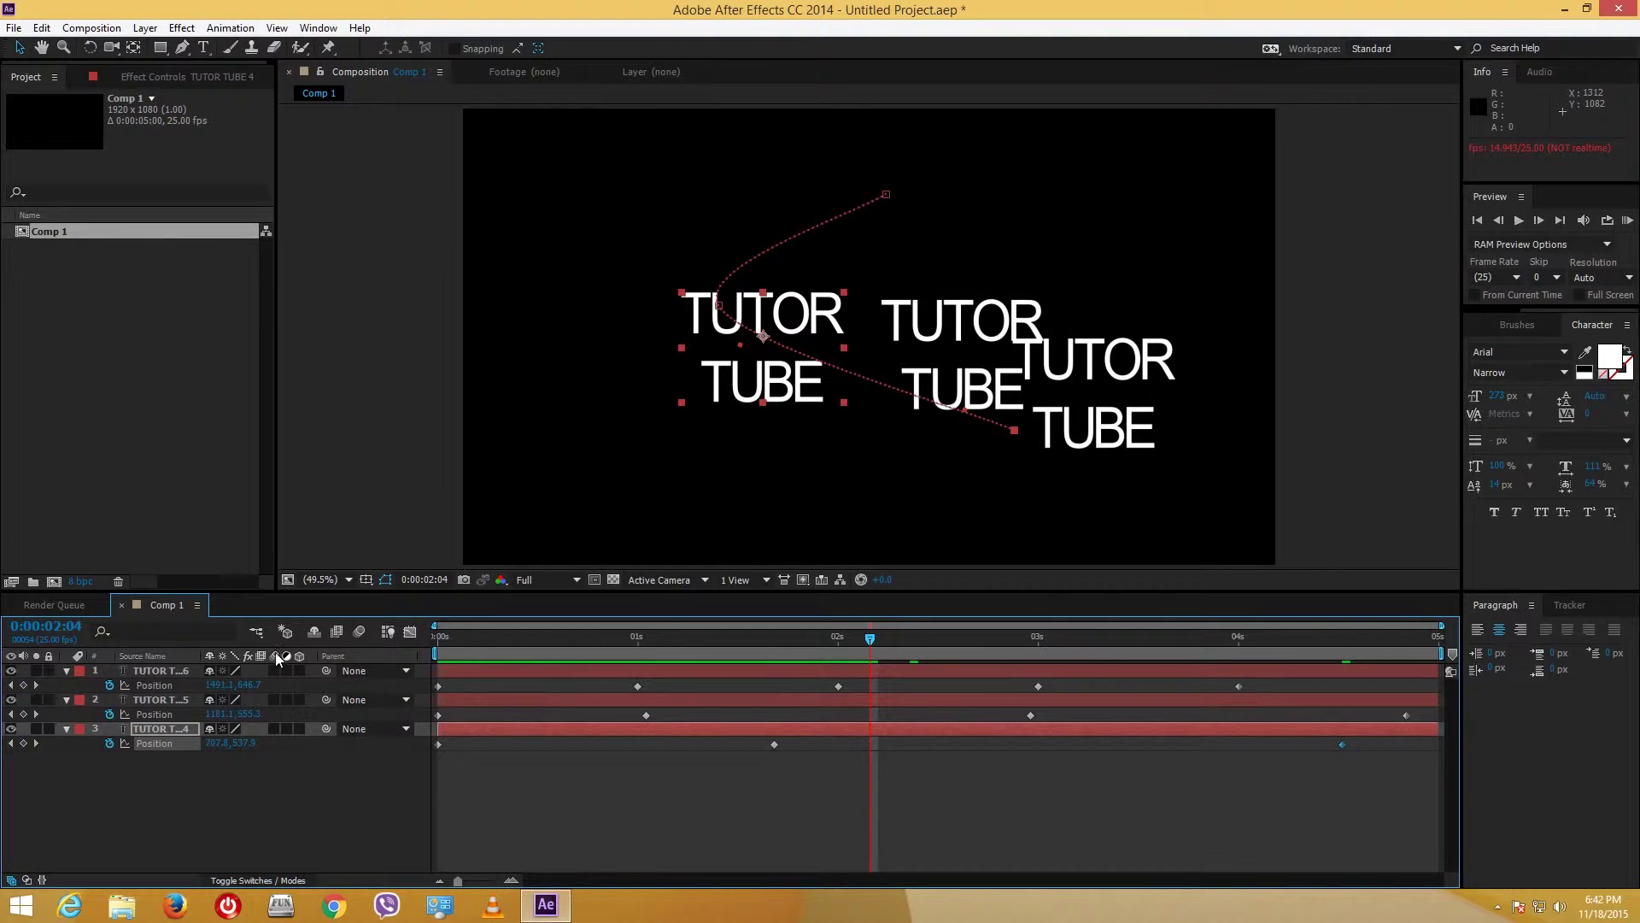
Step: Enable motion blur on all three text layers and play back the animation
{"action": "left_click_drag", "start_coordinate": [273, 671], "coordinate": [275, 730]}
{"action": "left_click", "coordinate": [320, 770]}
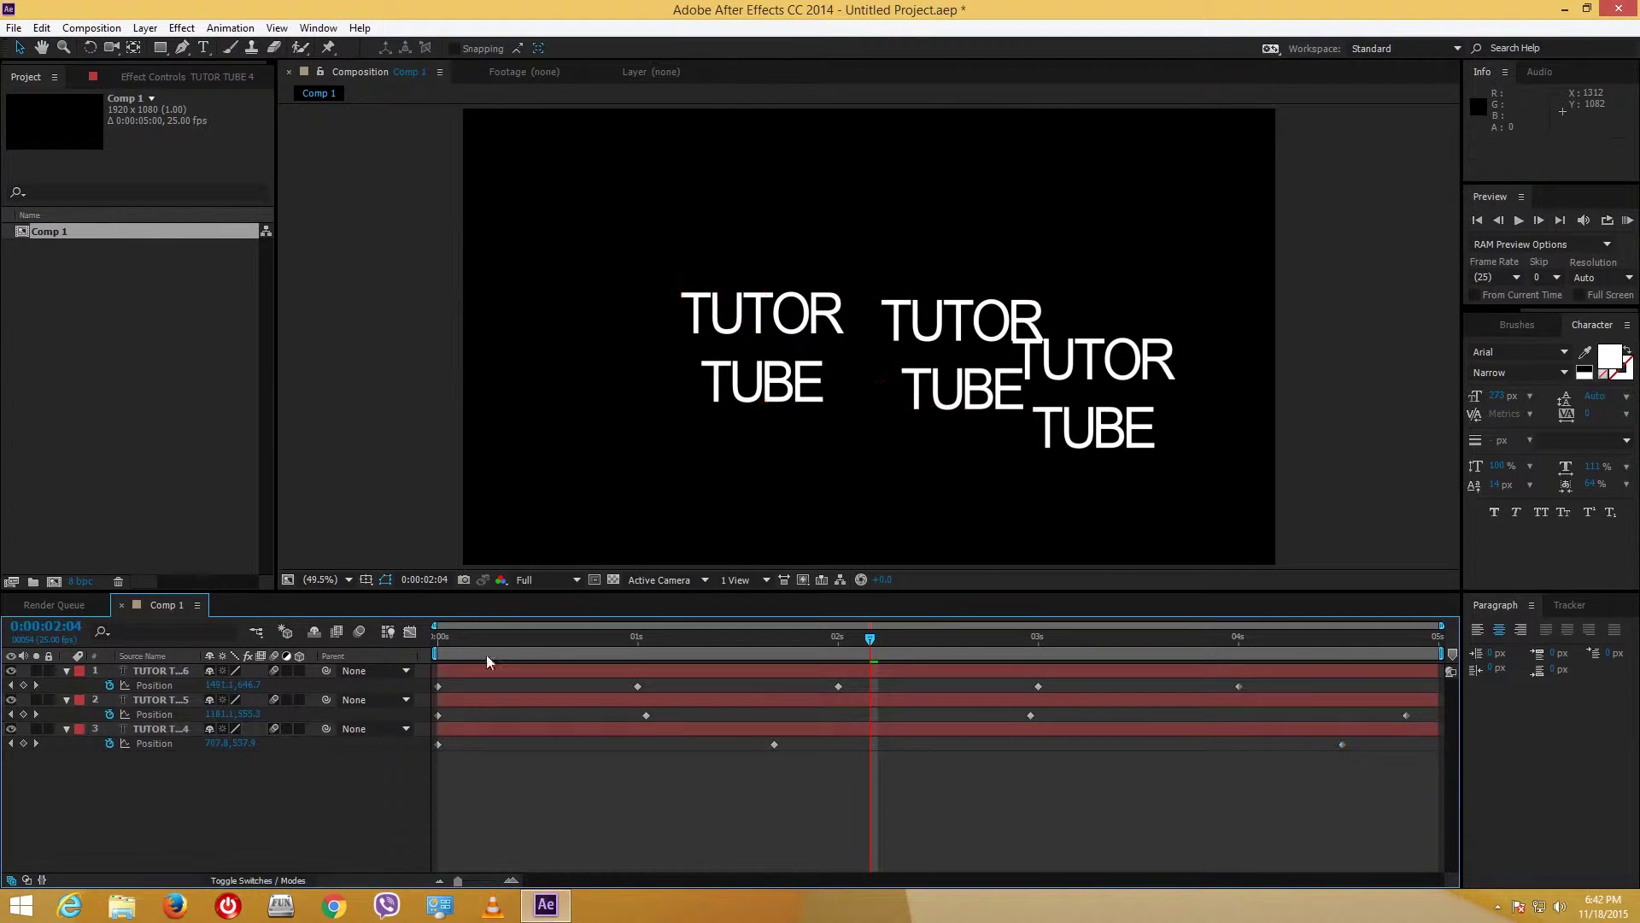
{"action": "key", "text": "space"}
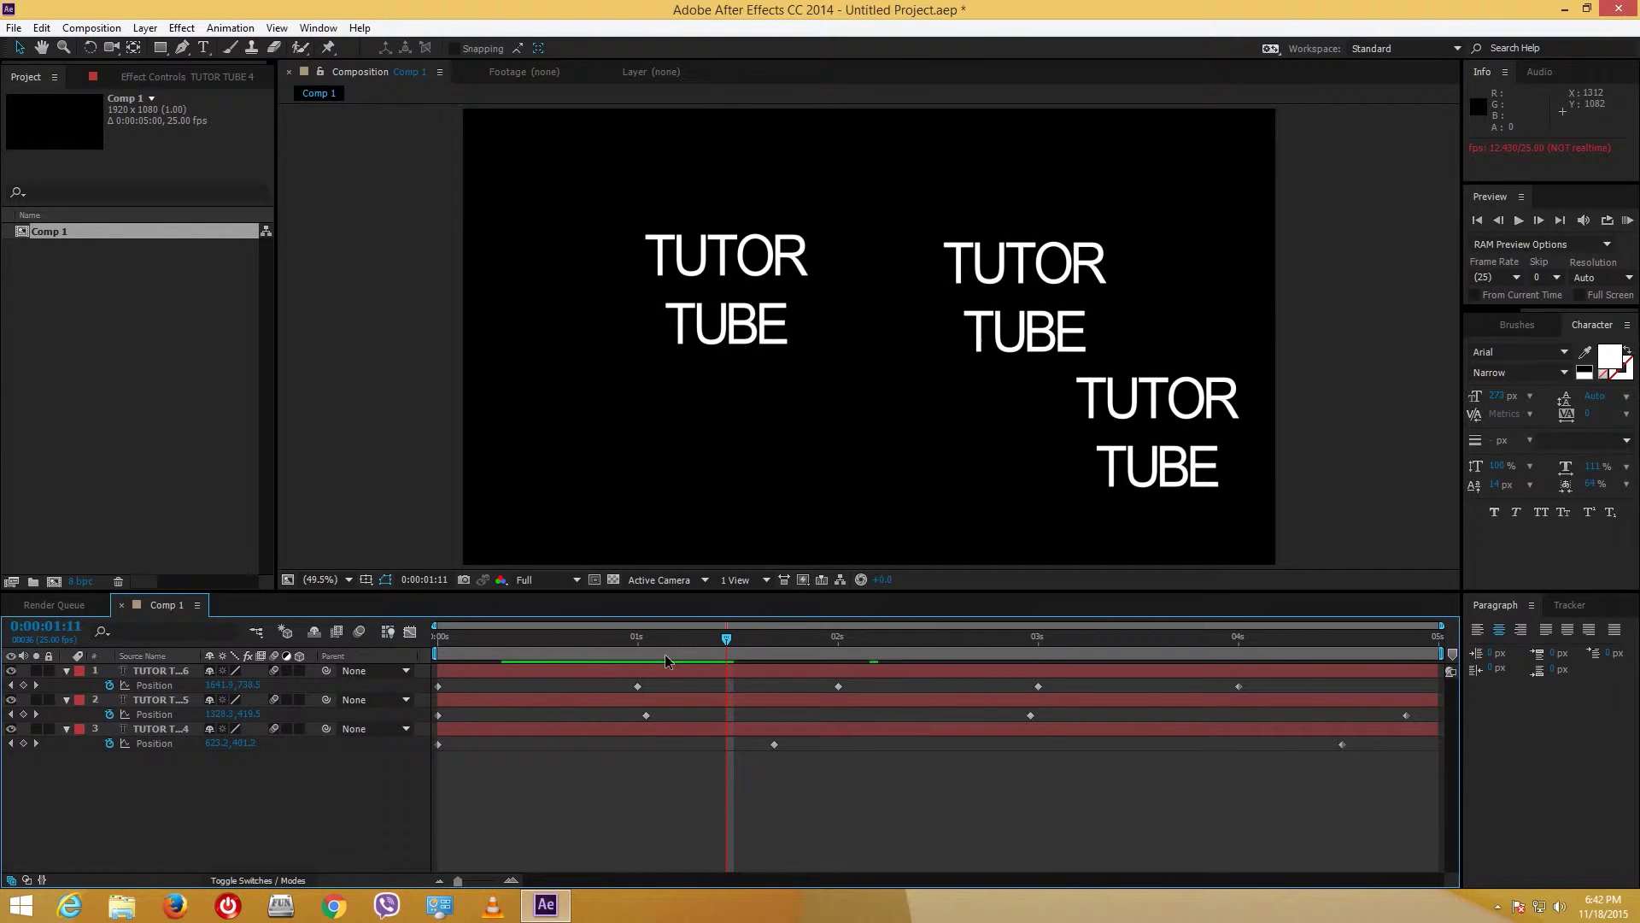
{"action": "key", "text": "space"}
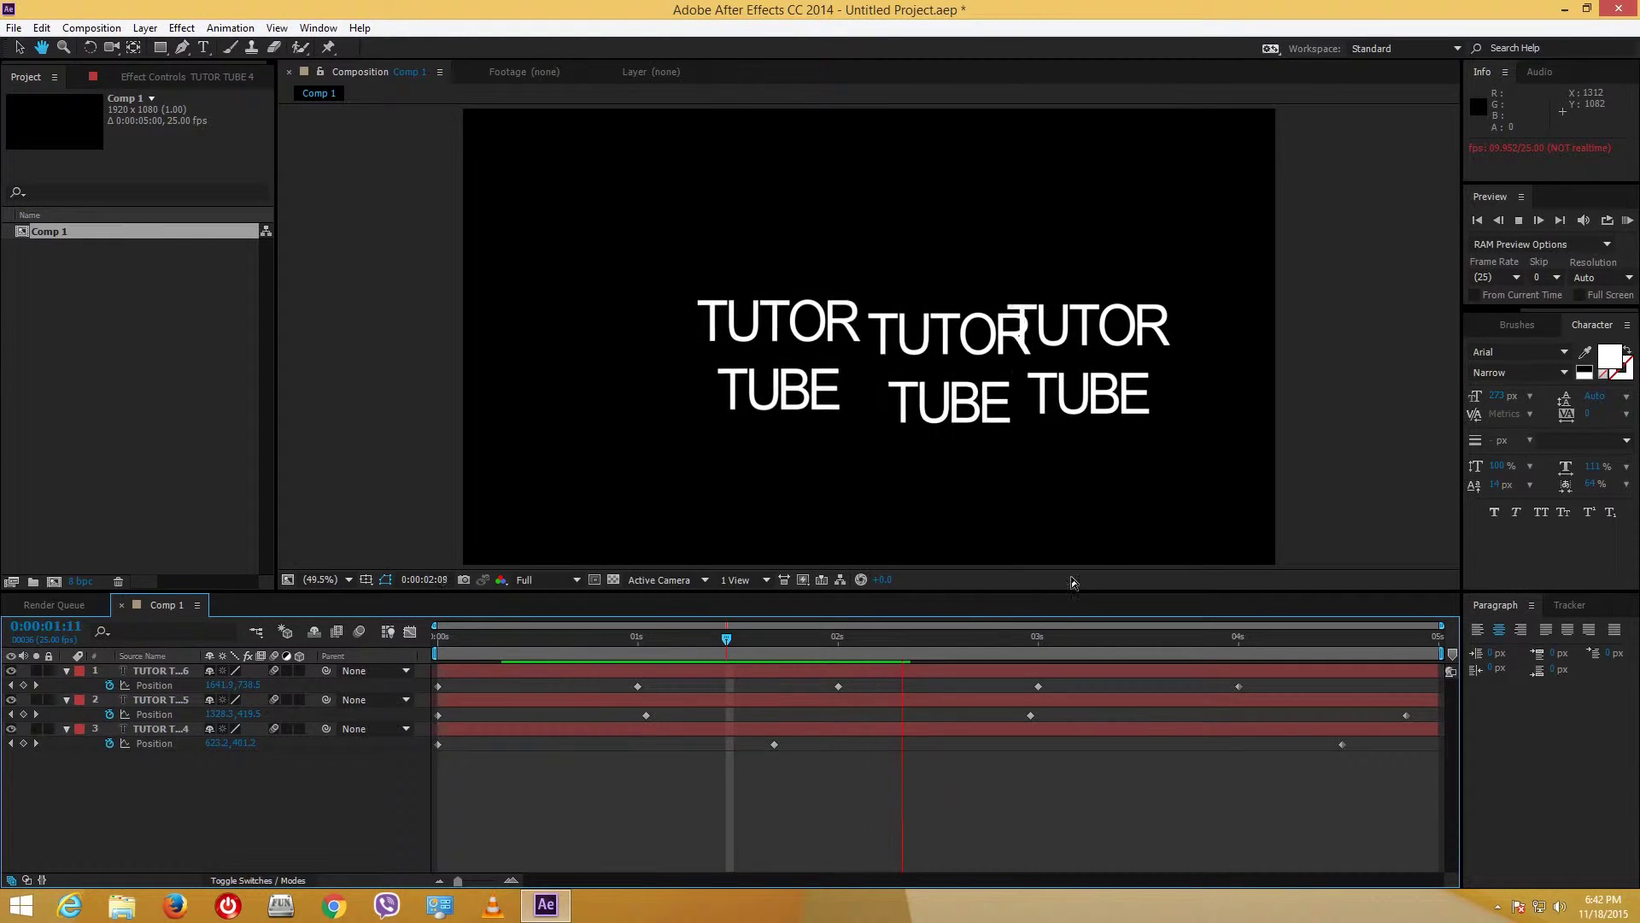
{"action": "key", "text": "space"}
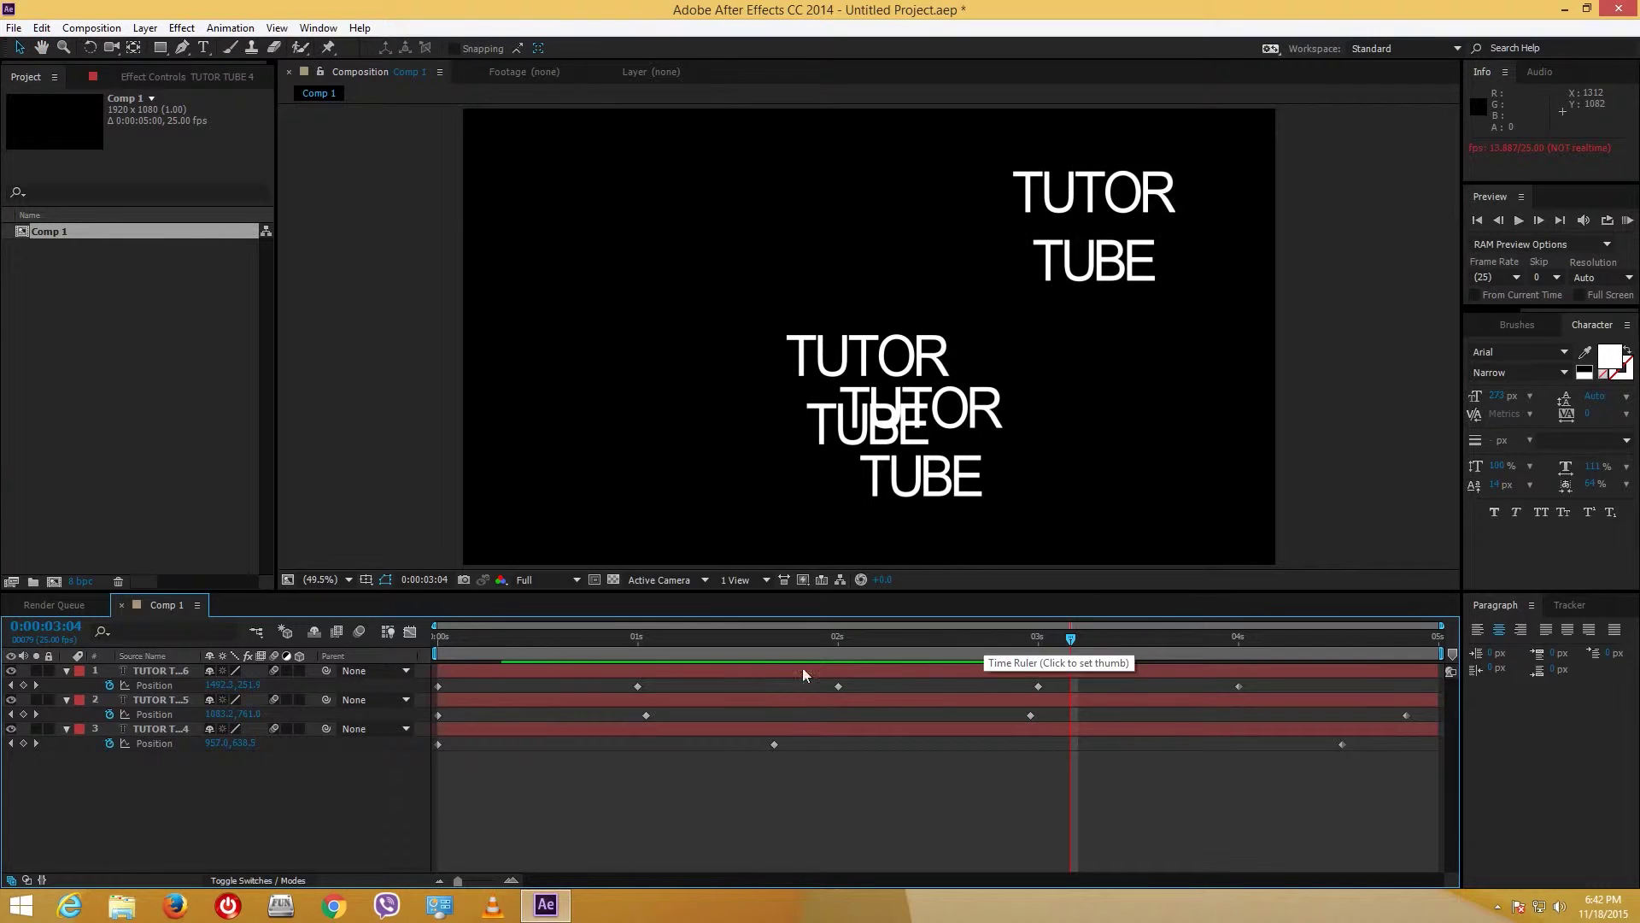
Step: Select the TUTOR TUBE 6, 5 and 4 layers together and collapse their Position properties
{"action": "left_click", "coordinate": [146, 670]}
{"action": "left_click", "coordinate": [154, 700], "text": "ctrl"}
{"action": "left_click", "coordinate": [163, 730], "text": "ctrl"}
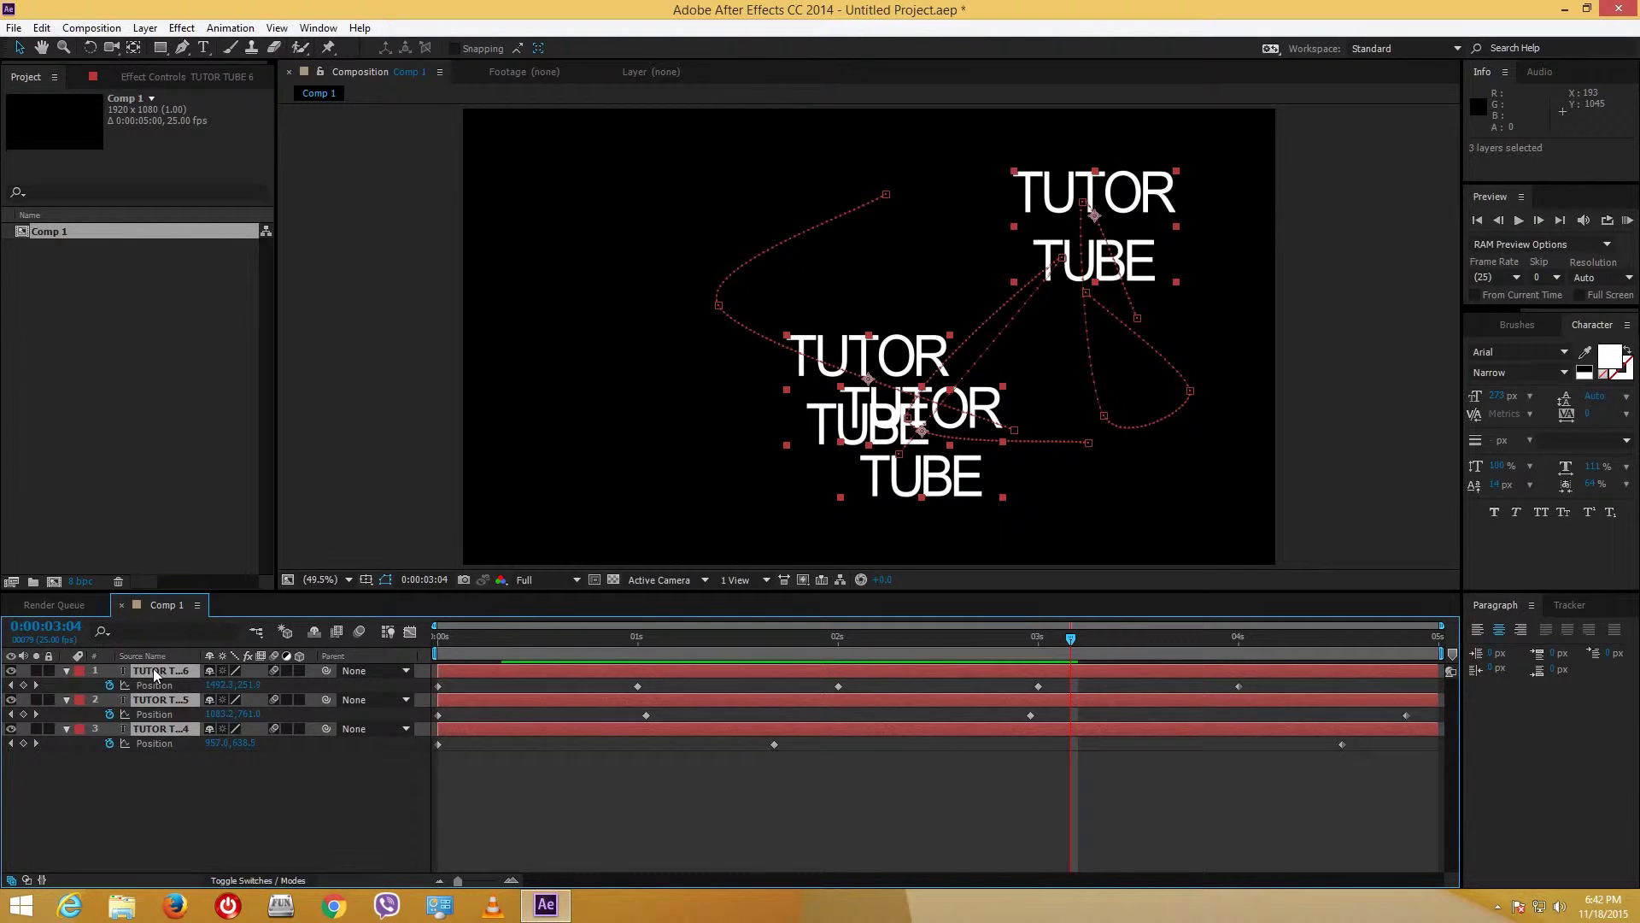
{"action": "key", "text": "p"}
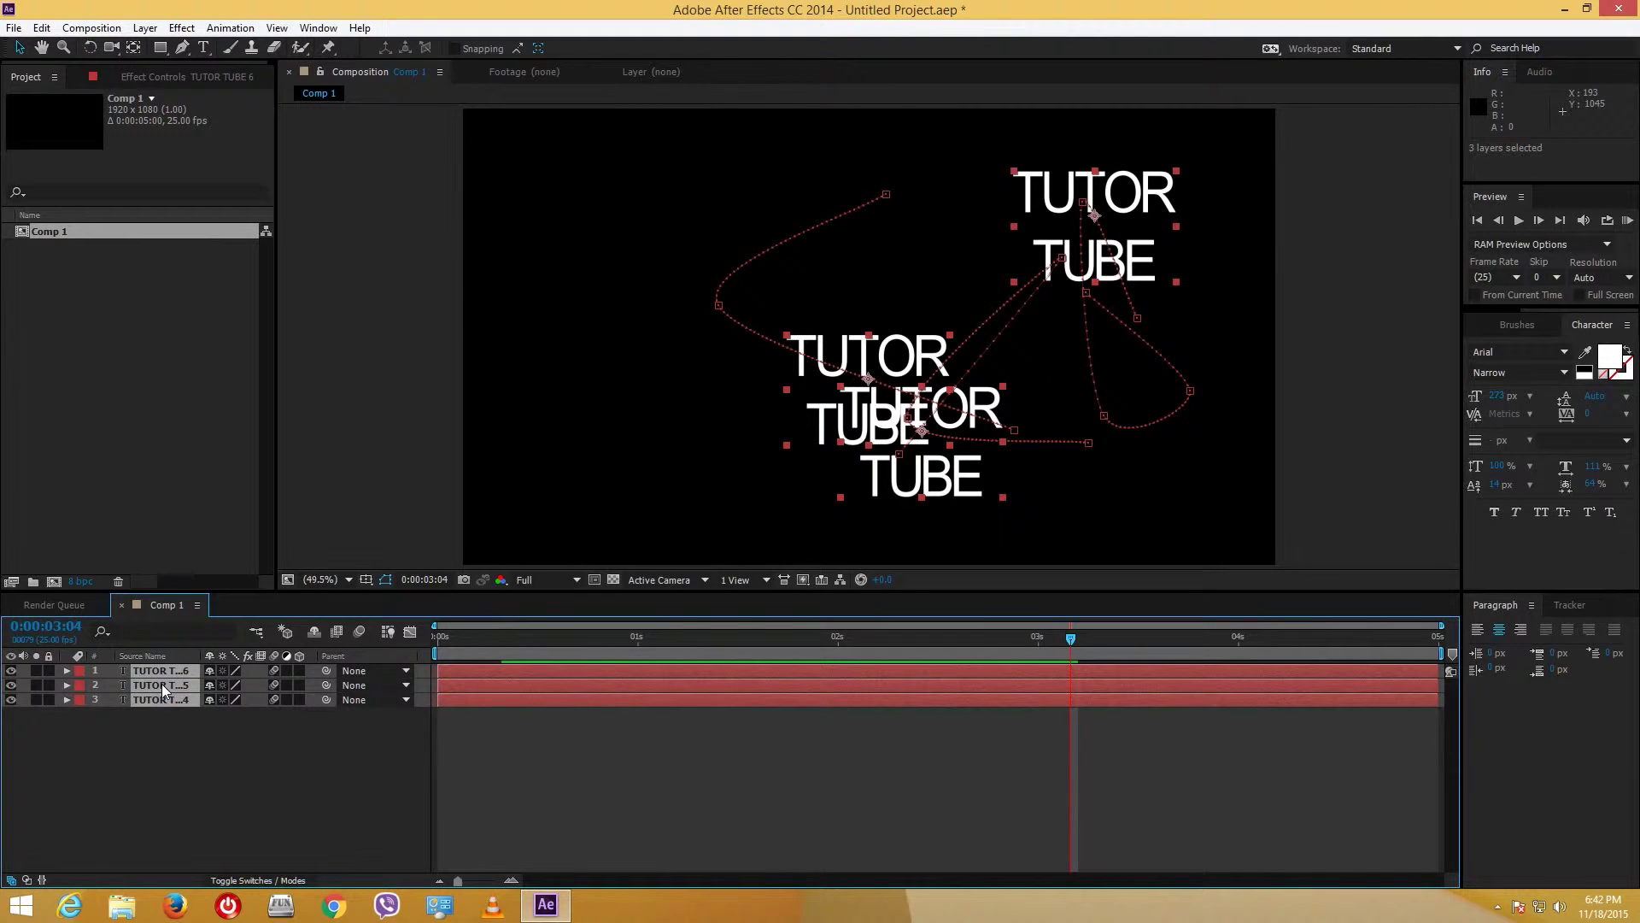
Step: Pre-compose the three selected text layers as TUTORTUBEANIMATION, moving all attributes into the new composition
{"action": "right_click", "coordinate": [161, 684]}
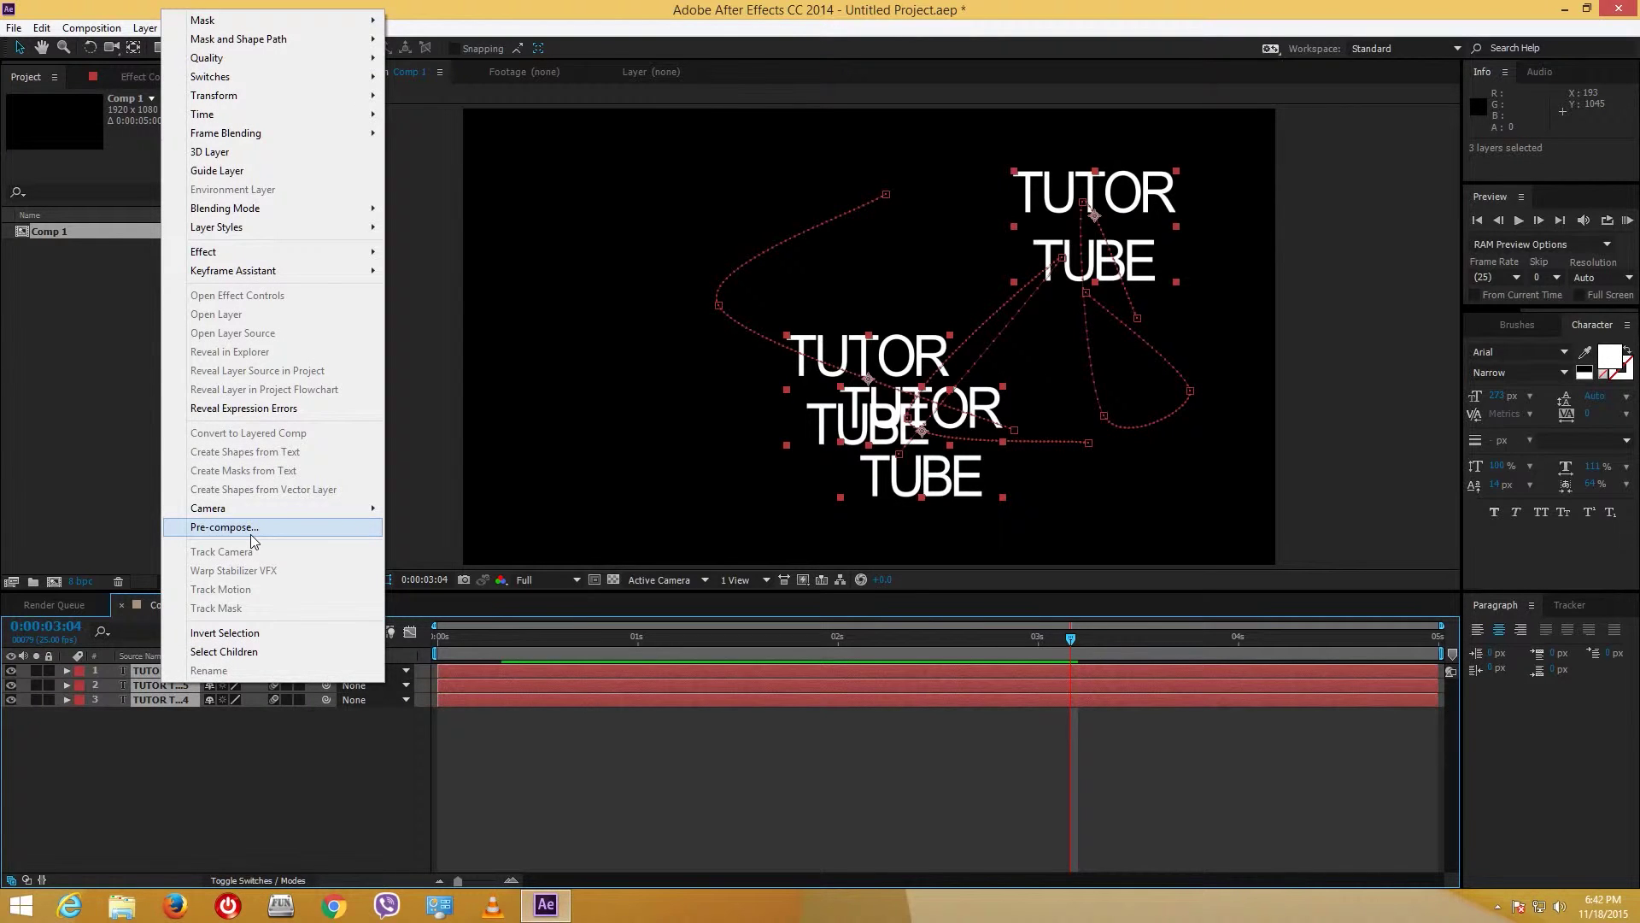
{"action": "left_click_drag", "start_coordinate": [225, 789], "coordinate": [121, 661]}
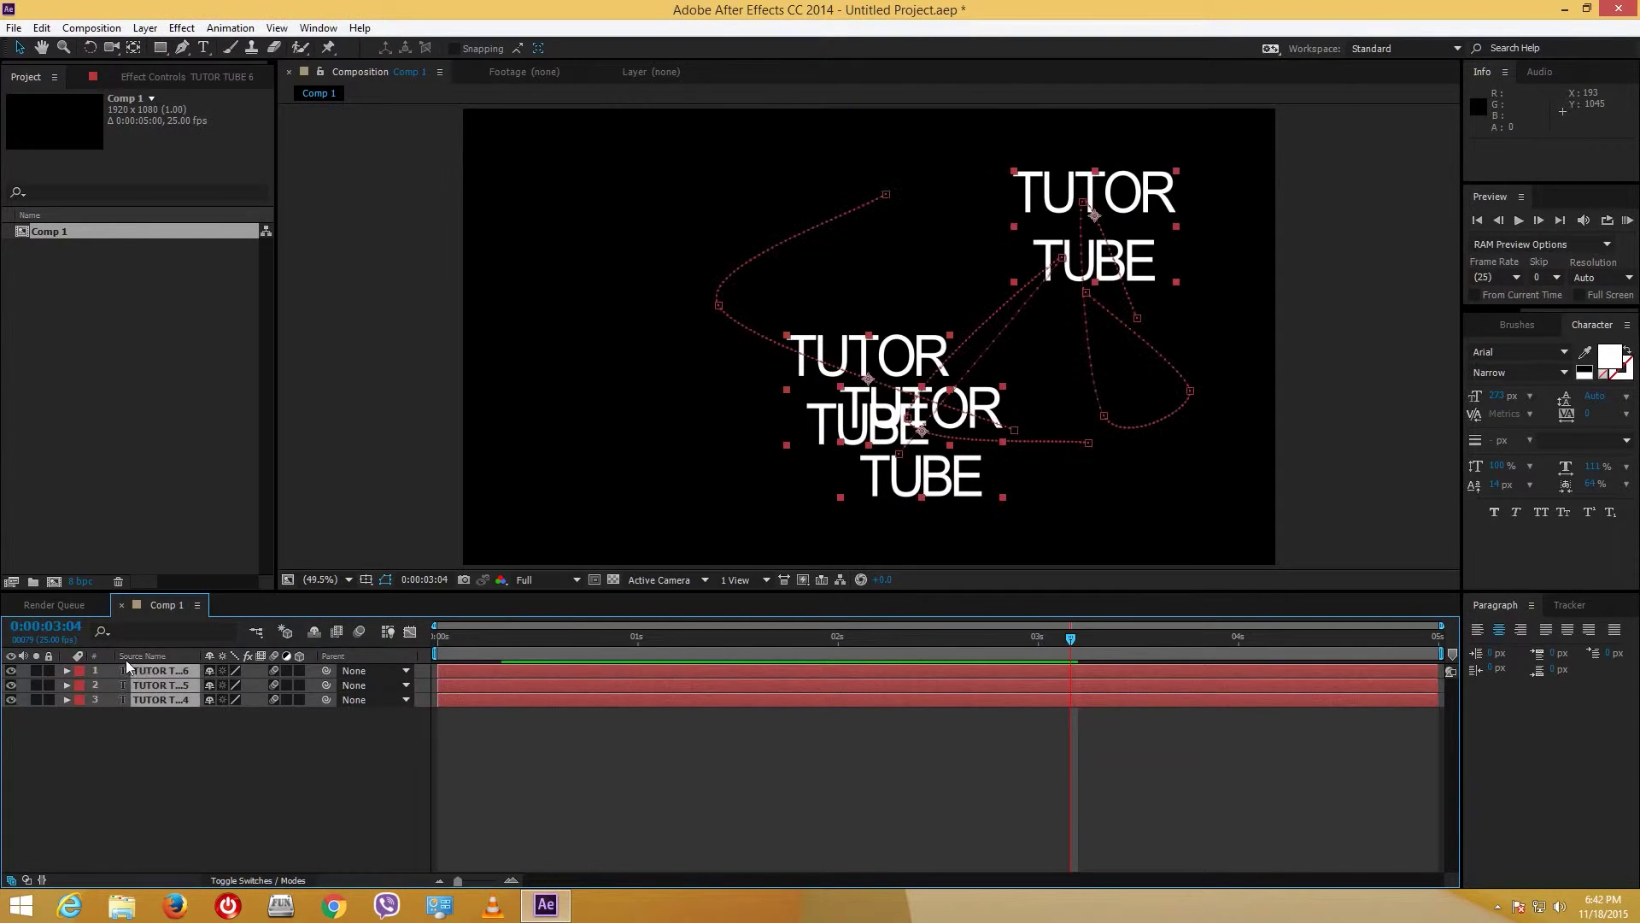
{"action": "left_click", "coordinate": [116, 29]}
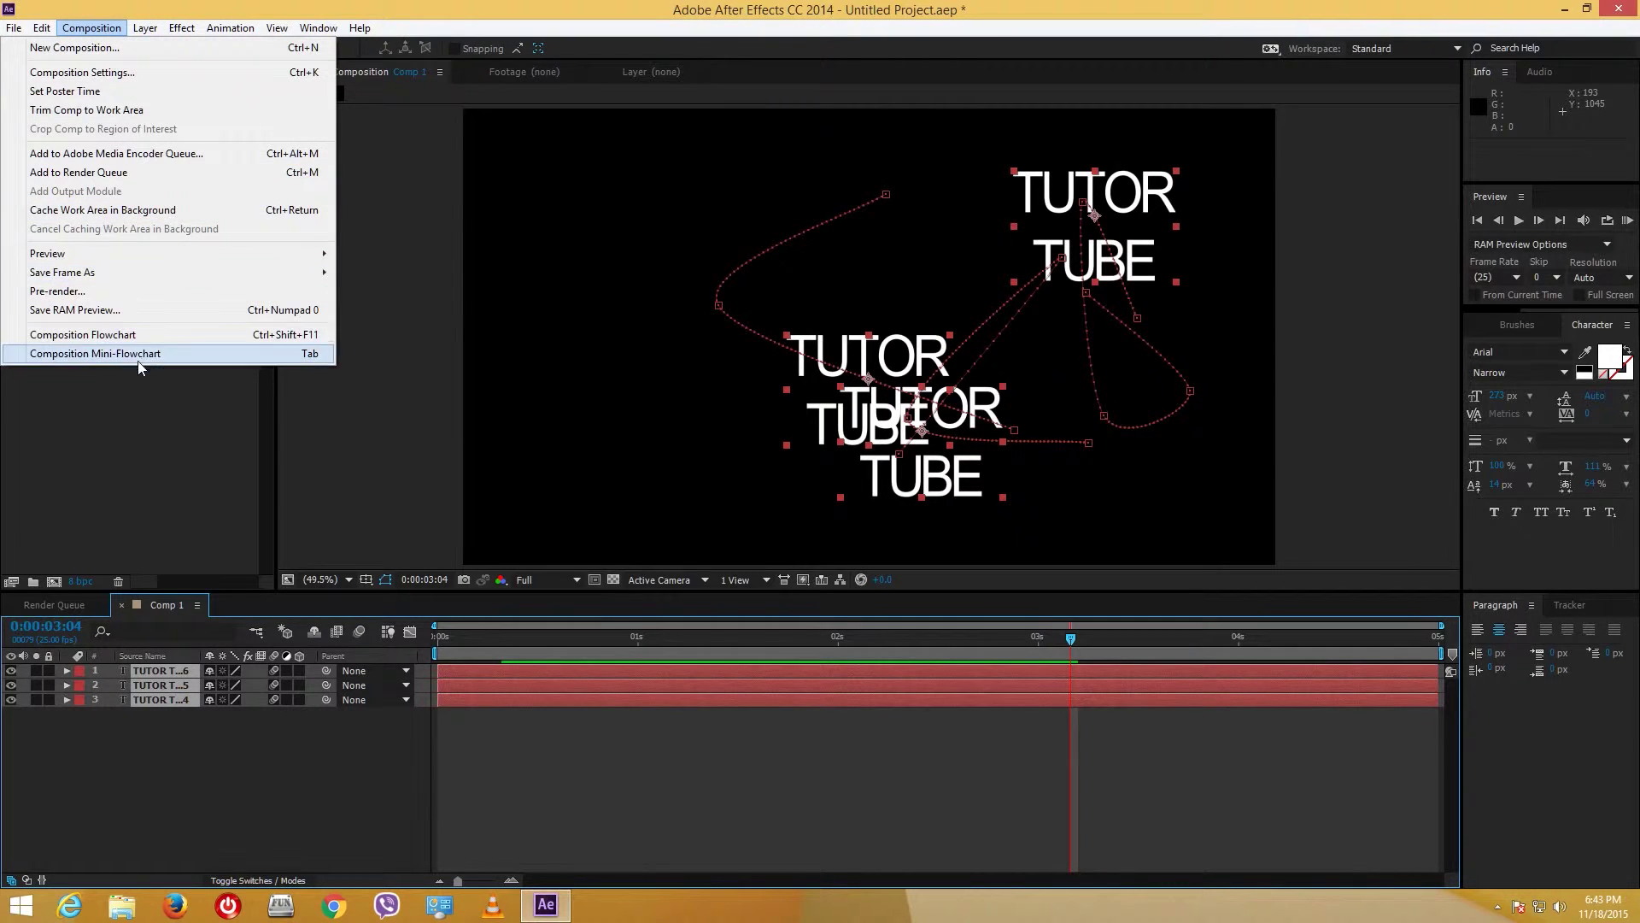
{"action": "mouse_move", "coordinate": [147, 33]}
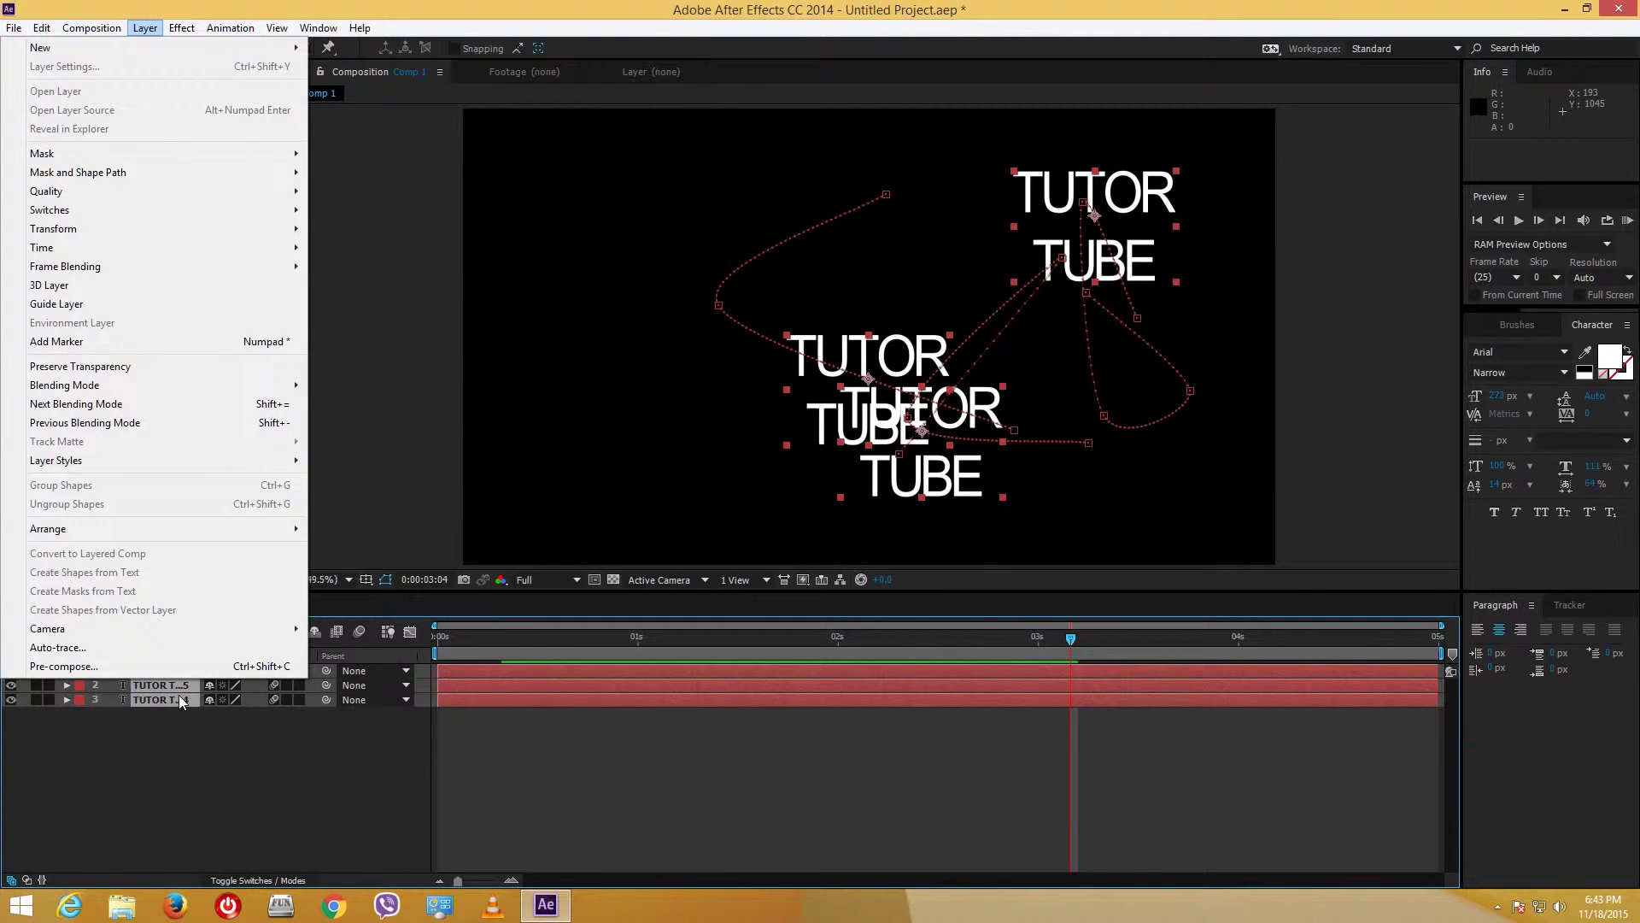
{"action": "left_click", "coordinate": [135, 666]}
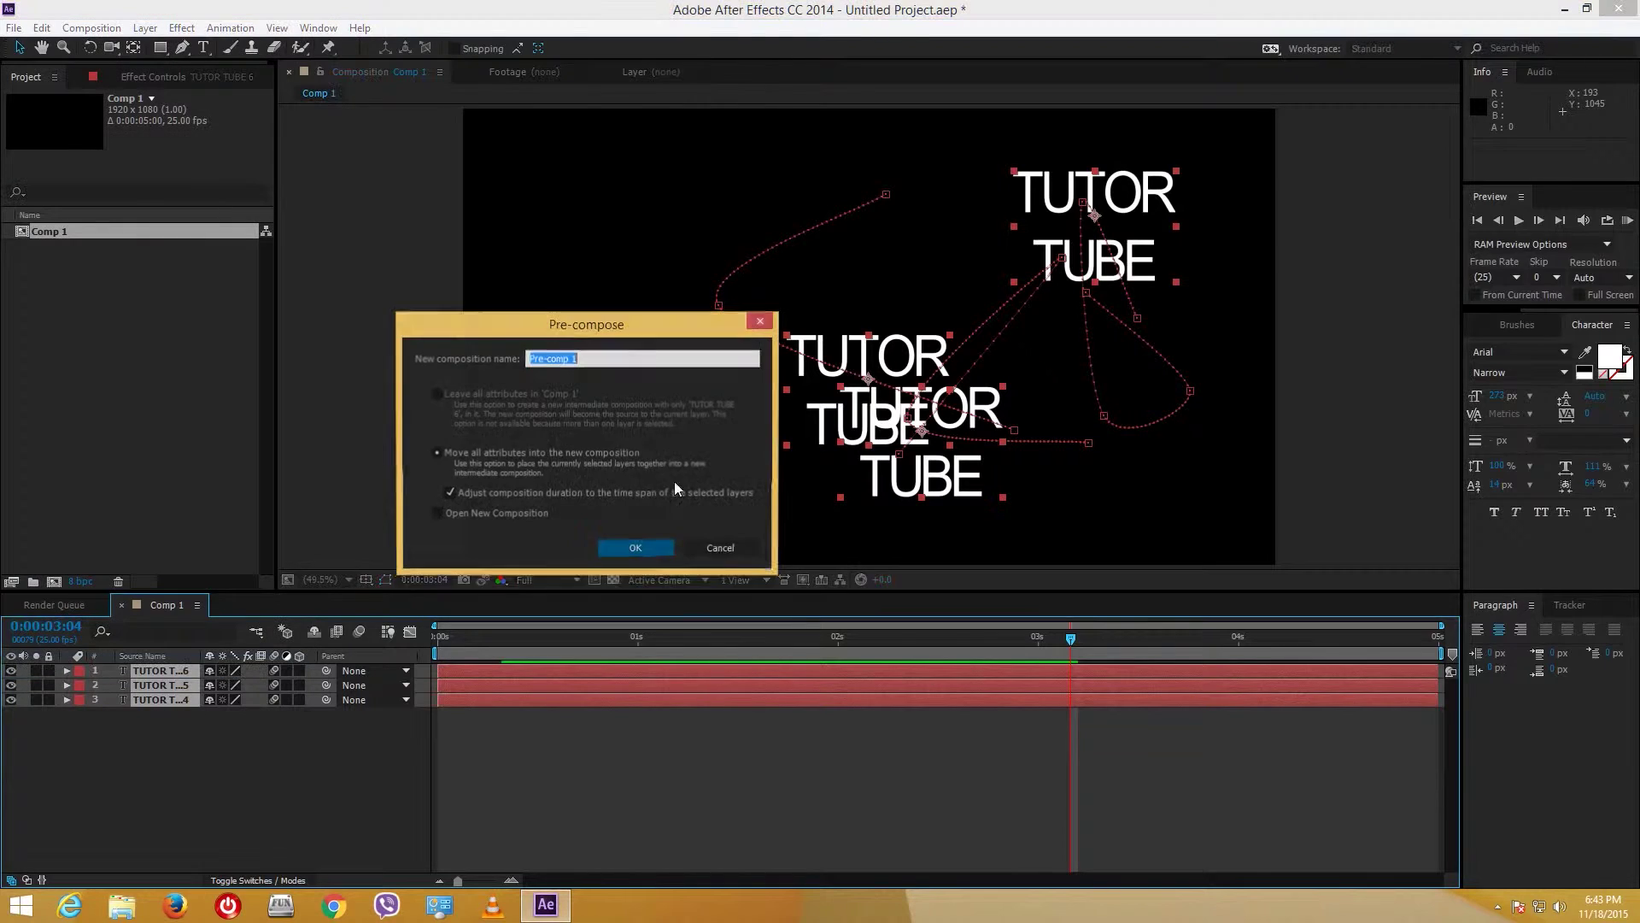
{"action": "left_click", "coordinate": [438, 393]}
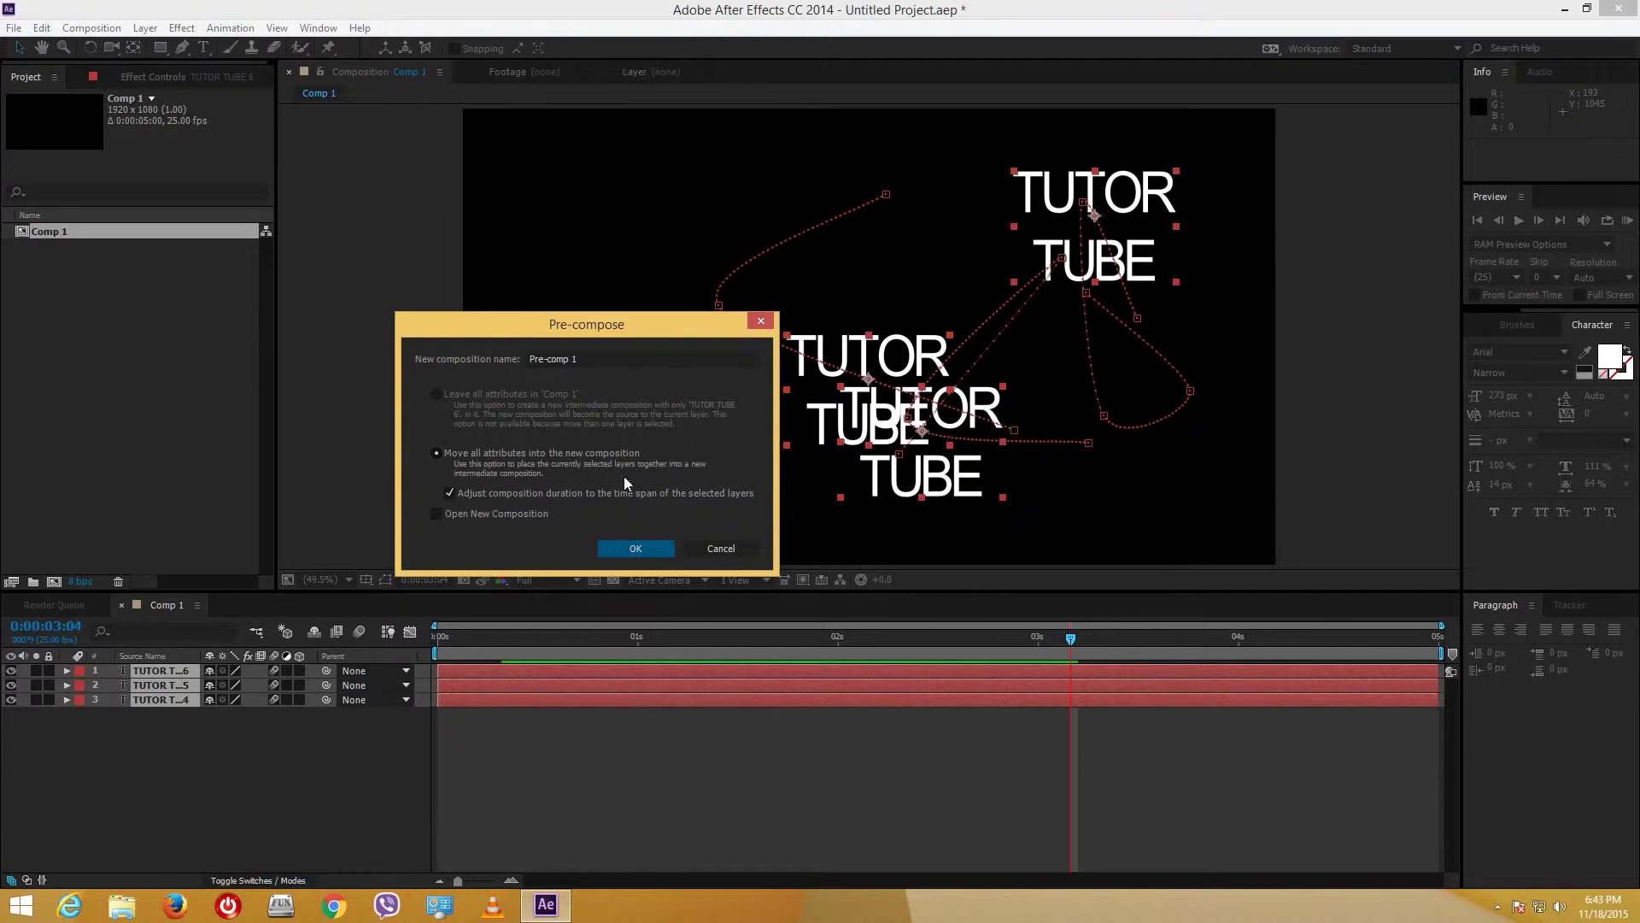
{"action": "left_click", "coordinate": [629, 360]}
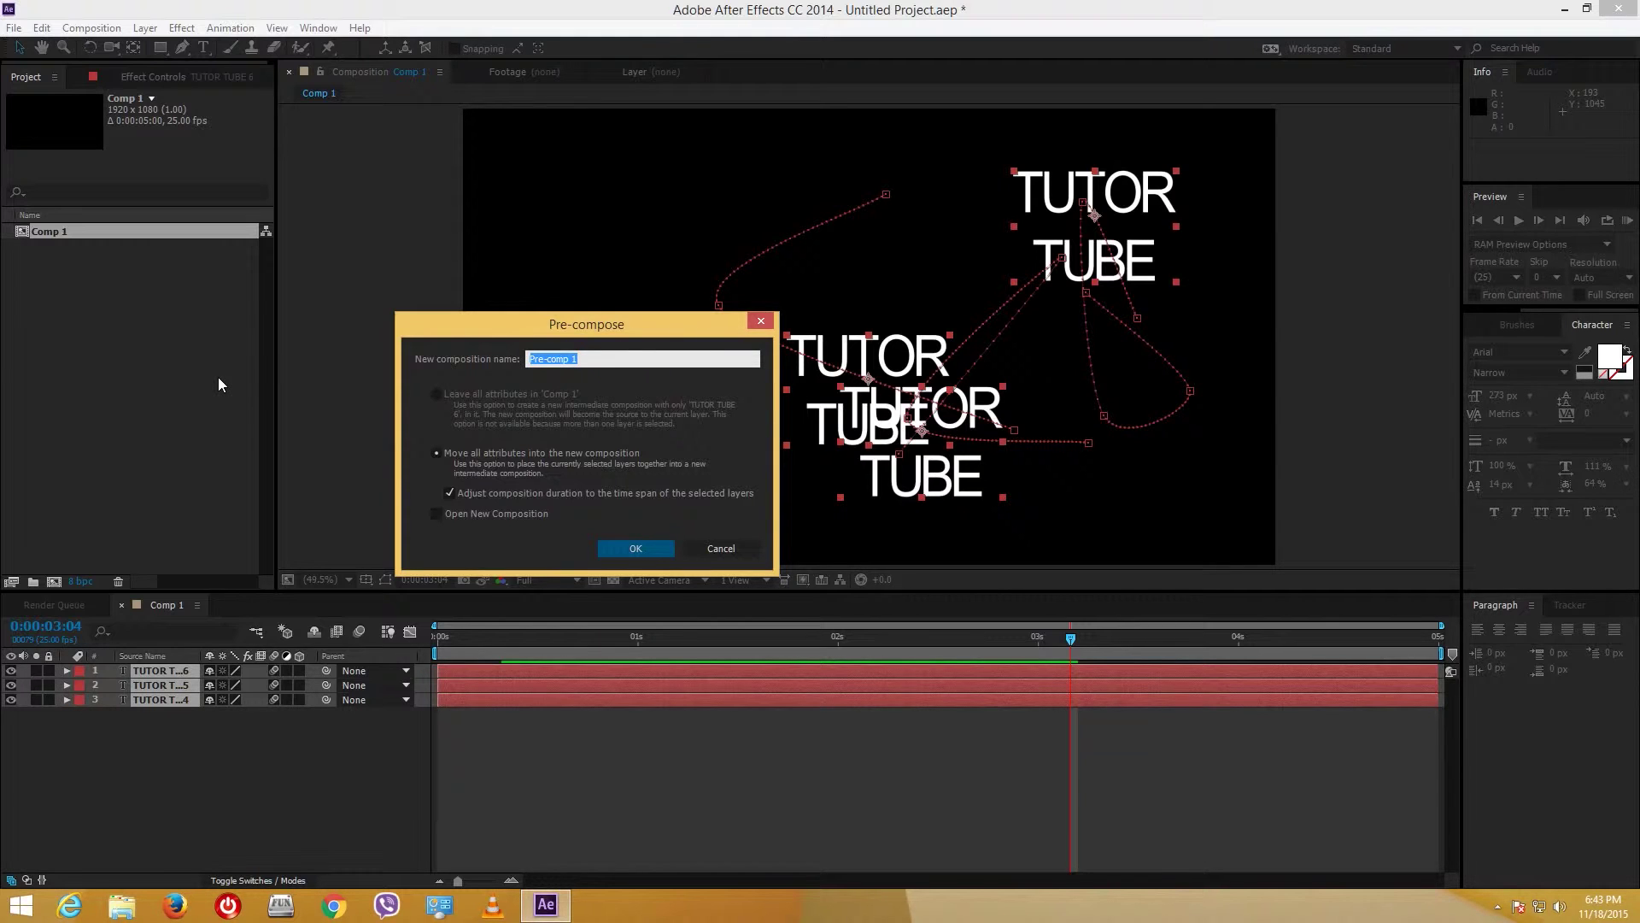
{"action": "type", "text": "TUTORTUBEANIMATION"}
{"action": "left_click", "coordinate": [647, 545]}
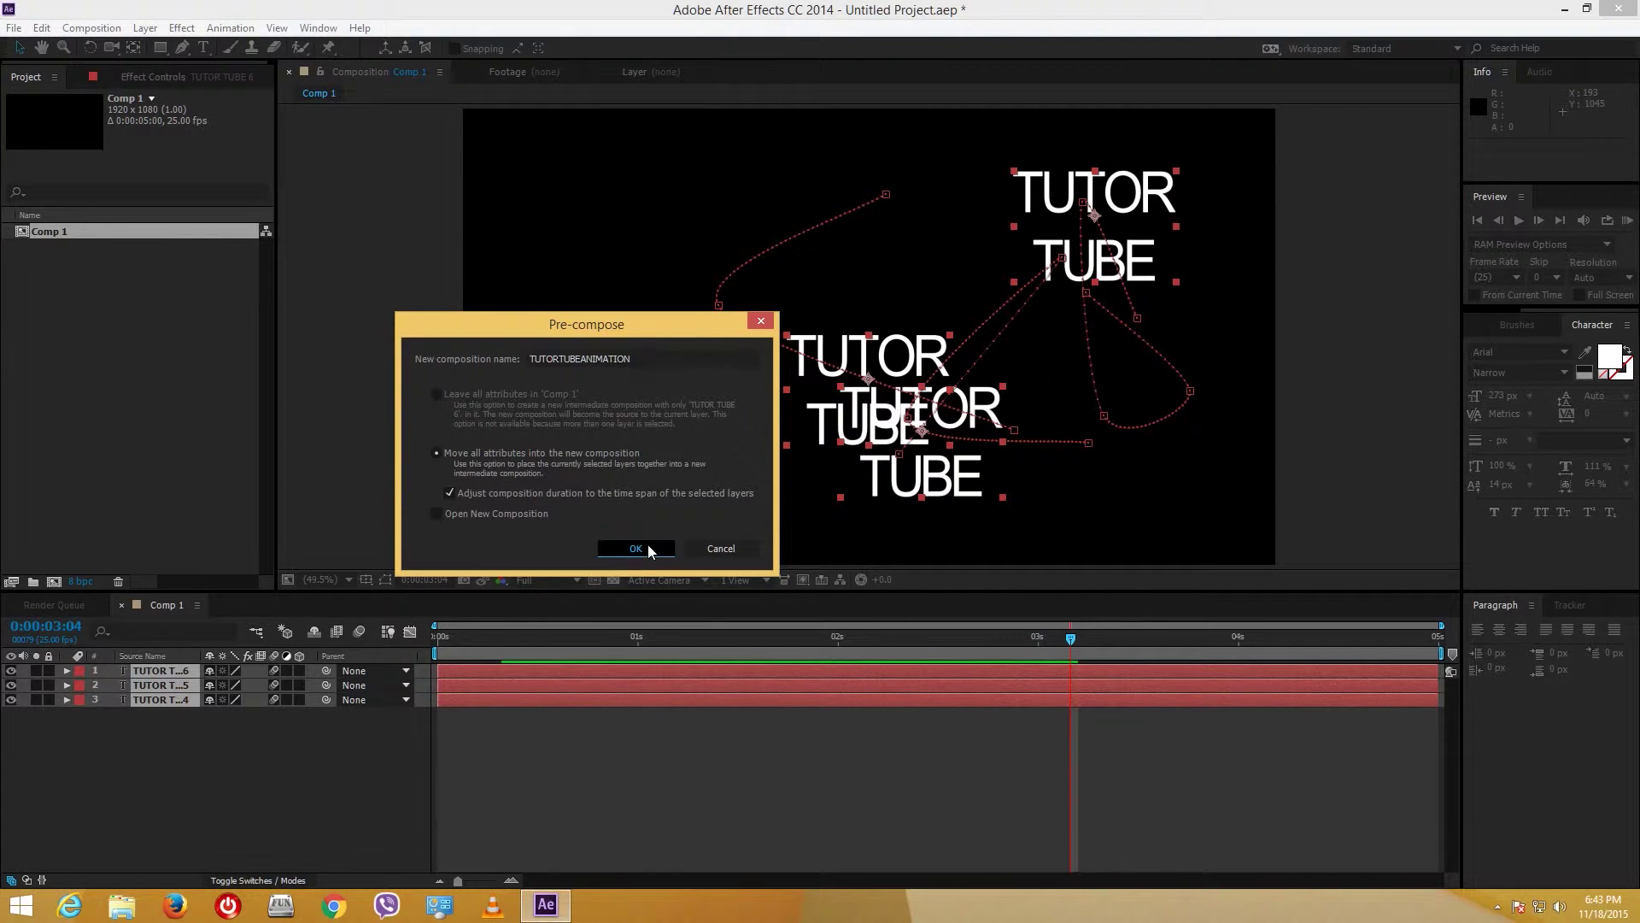
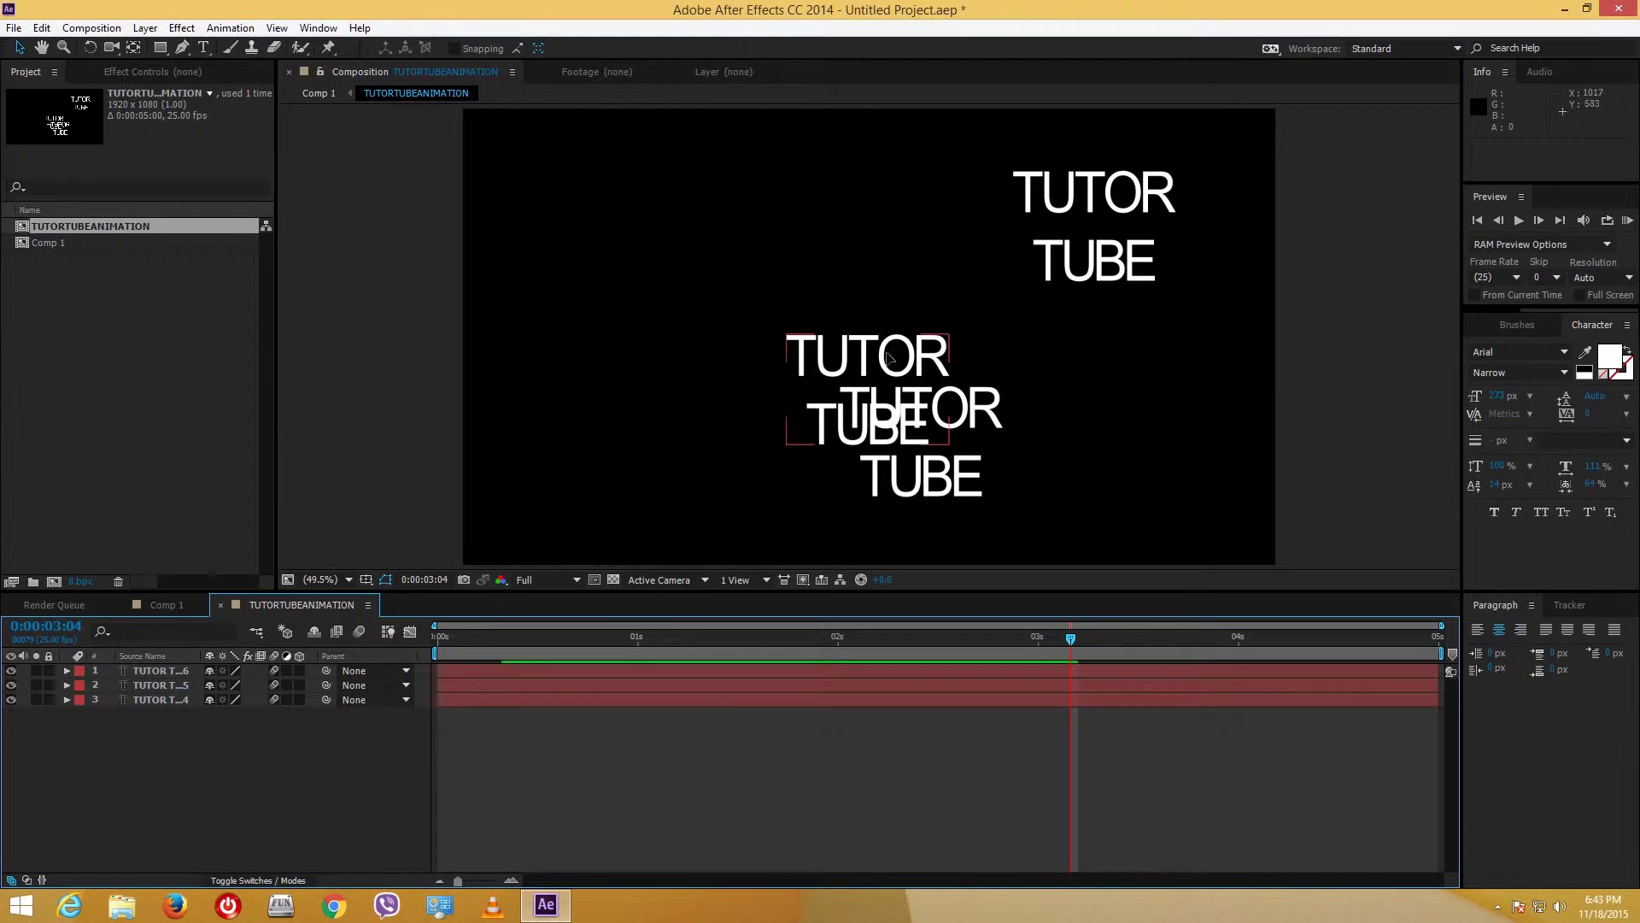
Step: In TUTORTUBEANIMATION, move the TUTOR TUBE 4 text to about 678, 709 at 0:00:03:04 and return to Comp 1
{"action": "left_click_drag", "start_coordinate": [896, 369], "coordinate": [779, 399]}
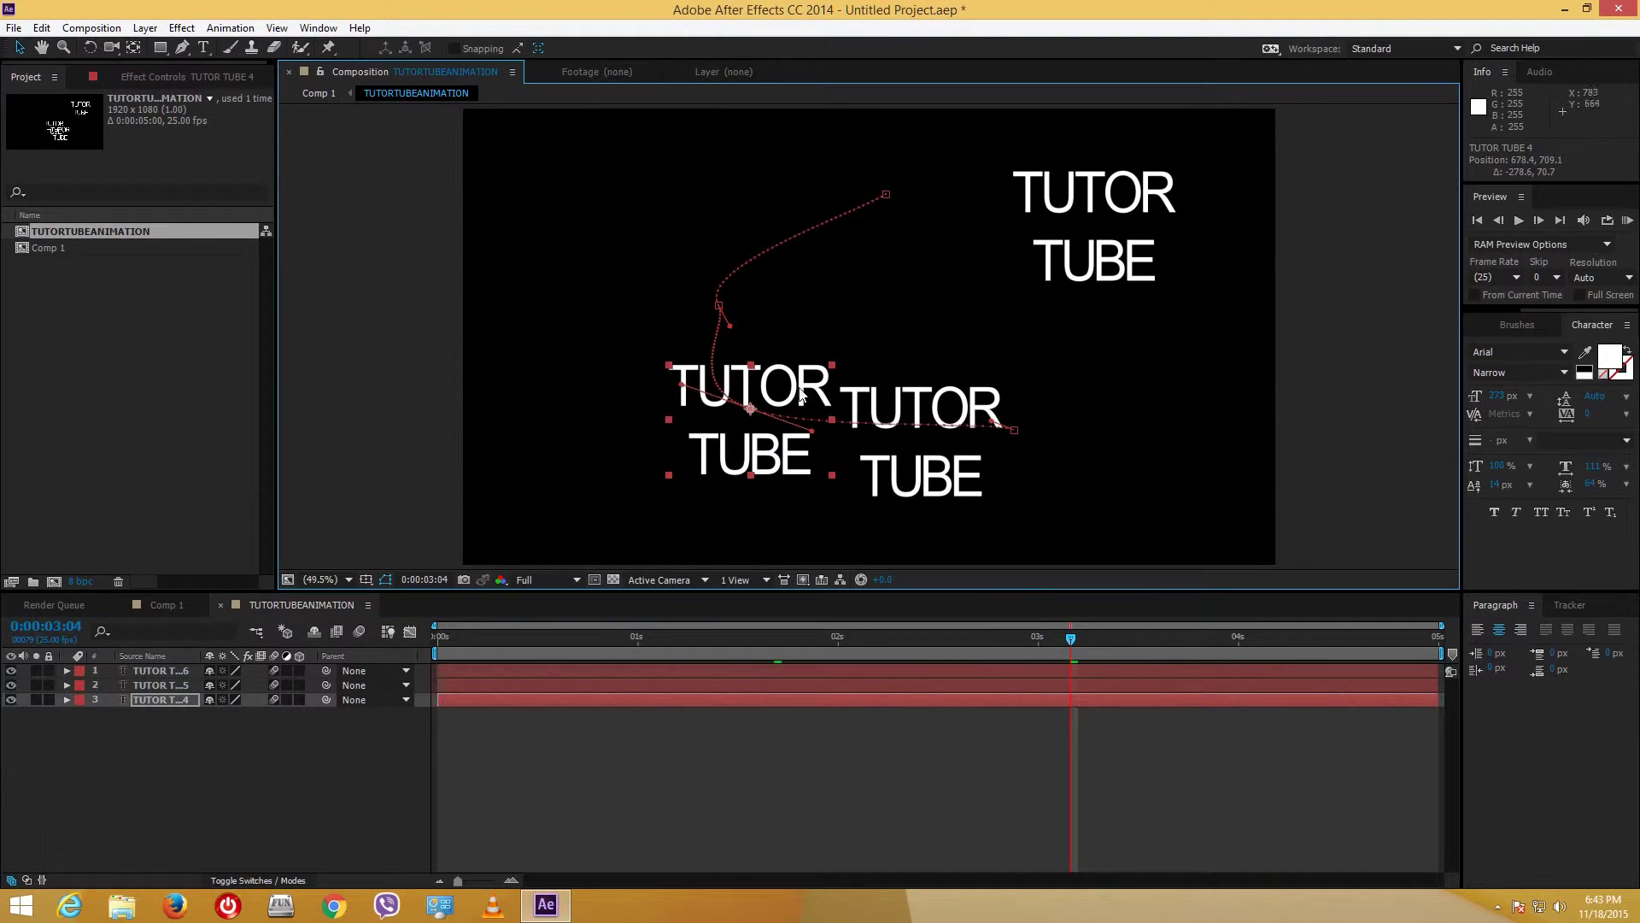
{"action": "double_click", "coordinate": [49, 246]}
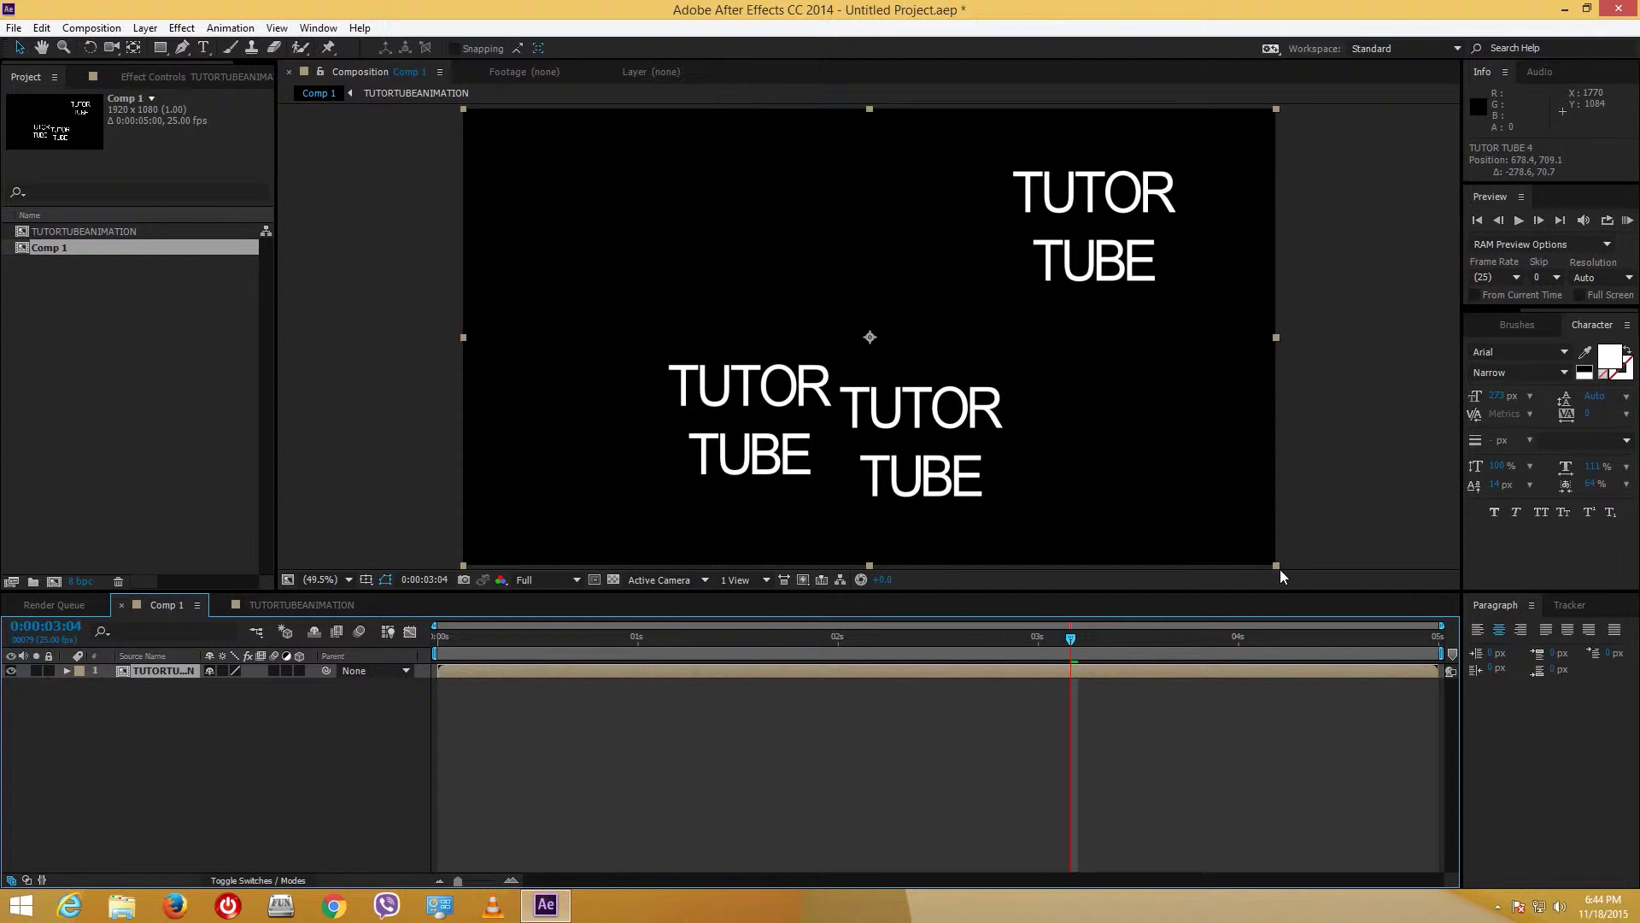
Step: Scale the TUTORTUBEANIMATION layer to about 37% and move it to about 367, 211 in the frame's upper left
{"action": "left_click_drag", "start_coordinate": [1274, 562], "coordinate": [1019, 422]}
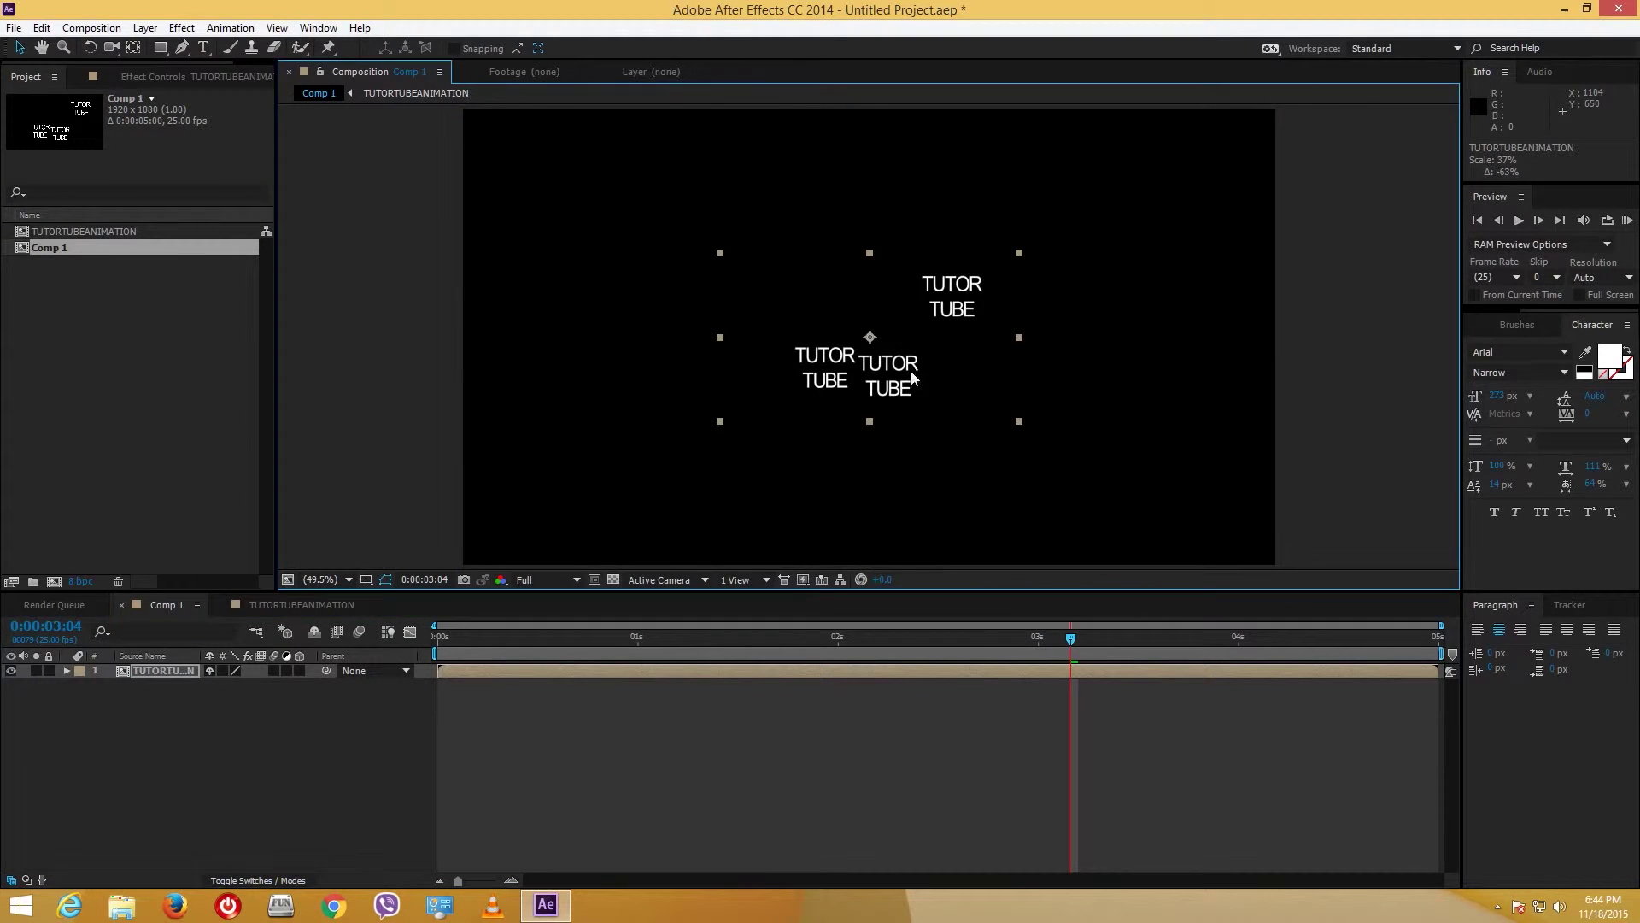
{"action": "left_click_drag", "start_coordinate": [912, 376], "coordinate": [649, 228]}
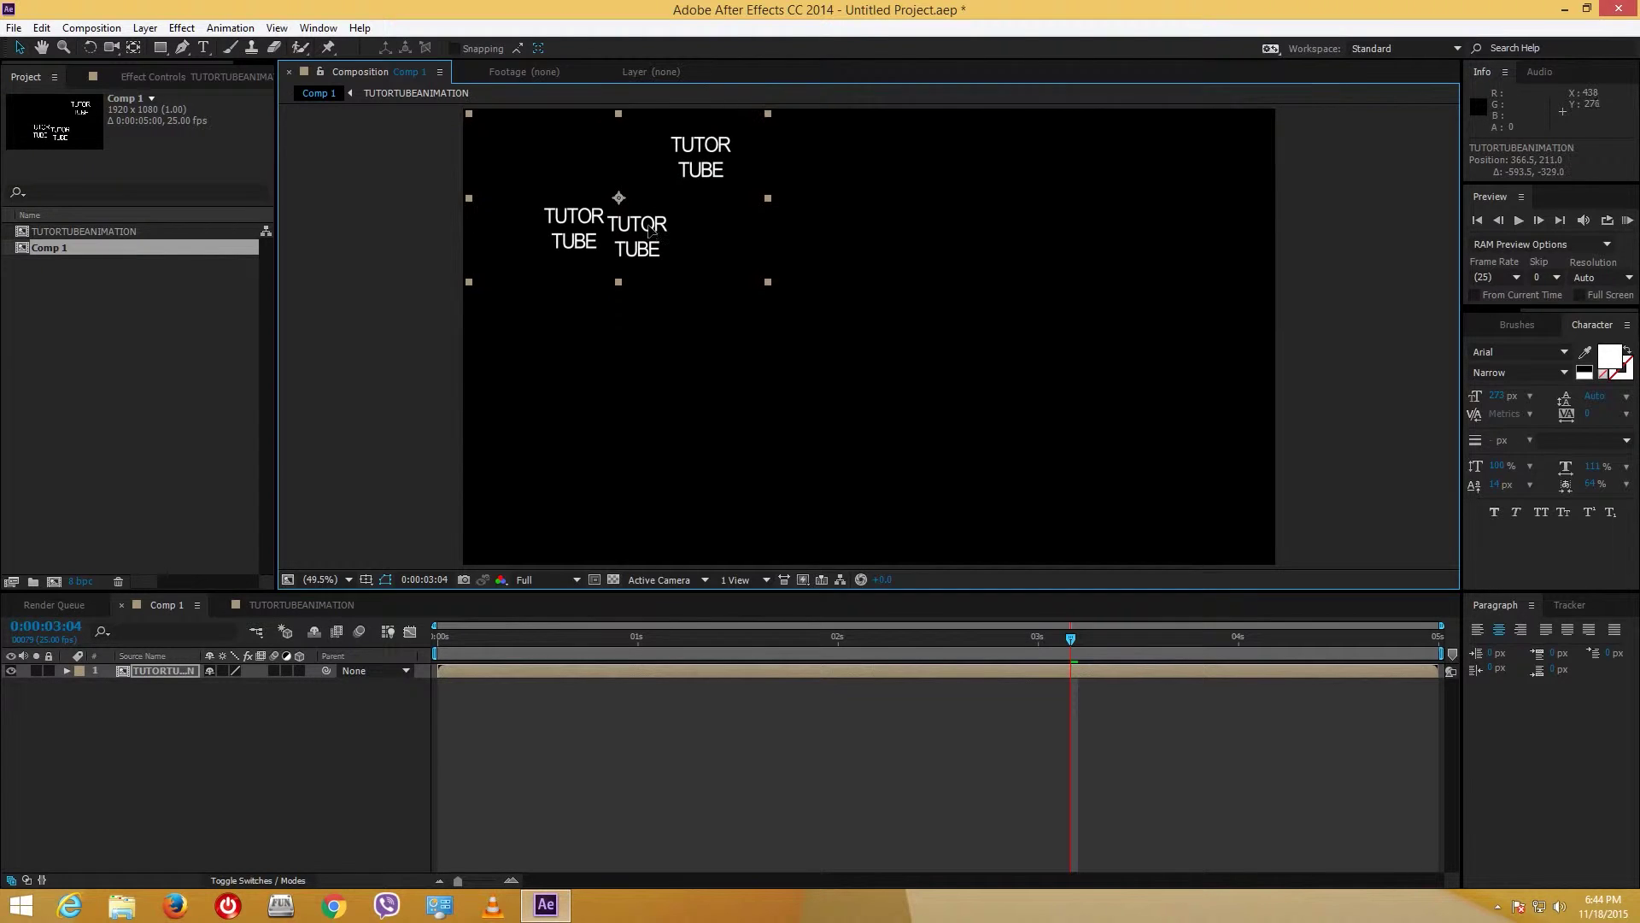
{"action": "left_click", "coordinate": [571, 644]}
{"action": "key", "text": "KP_0"}
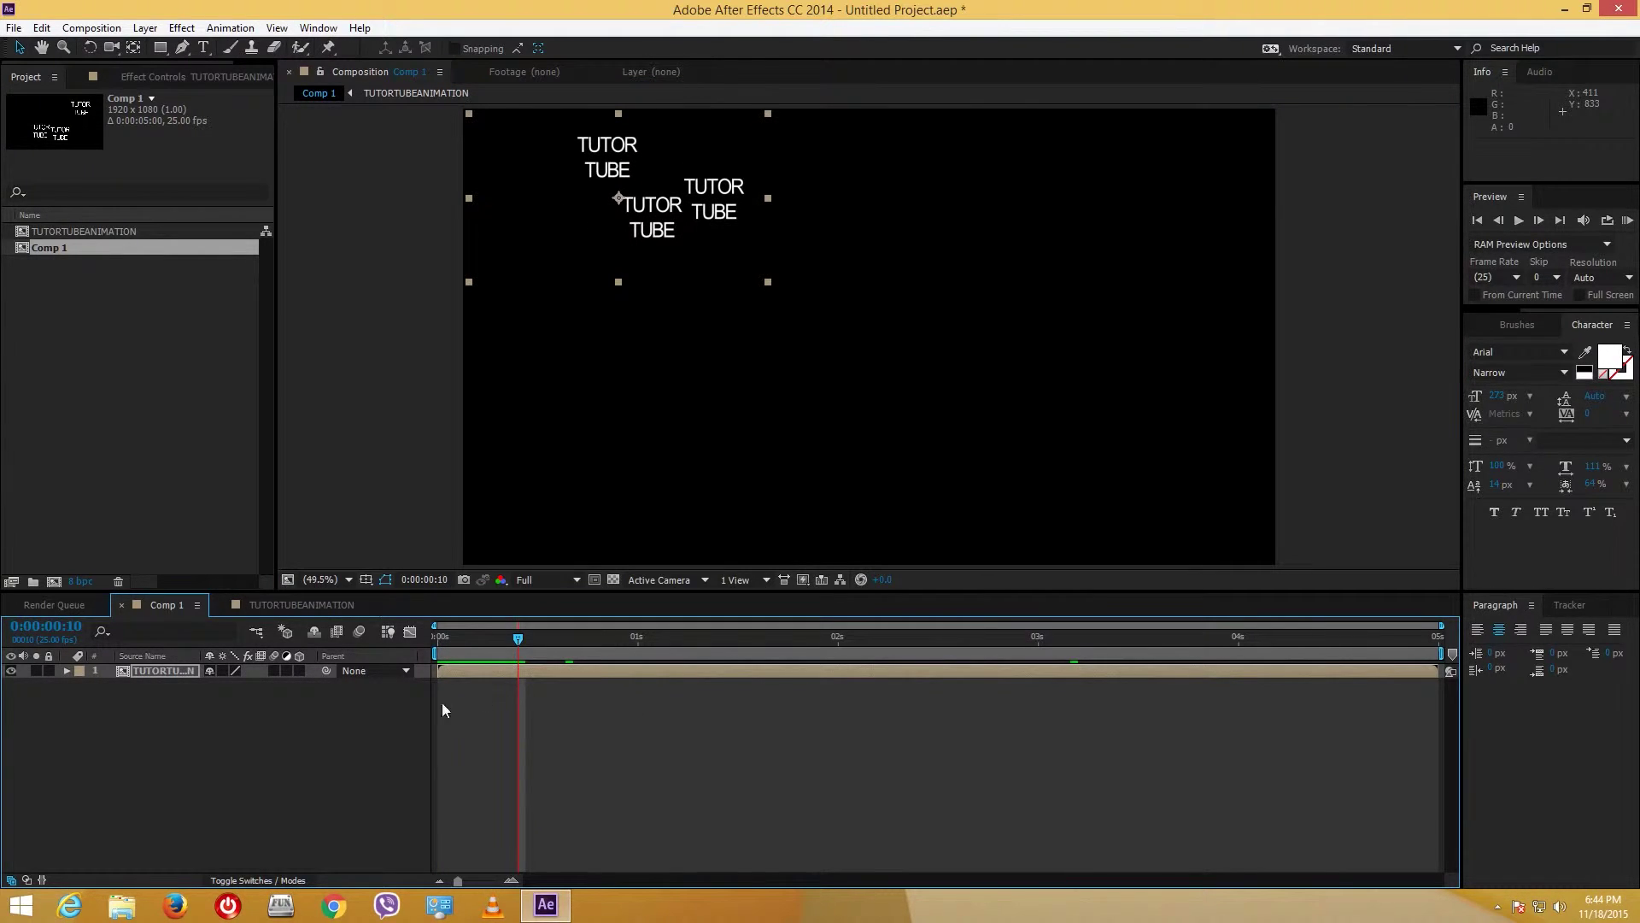
Step: Duplicate the TUTORTUBEANIMATION layer three times in Comp 1
{"action": "left_click", "coordinate": [157, 674]}
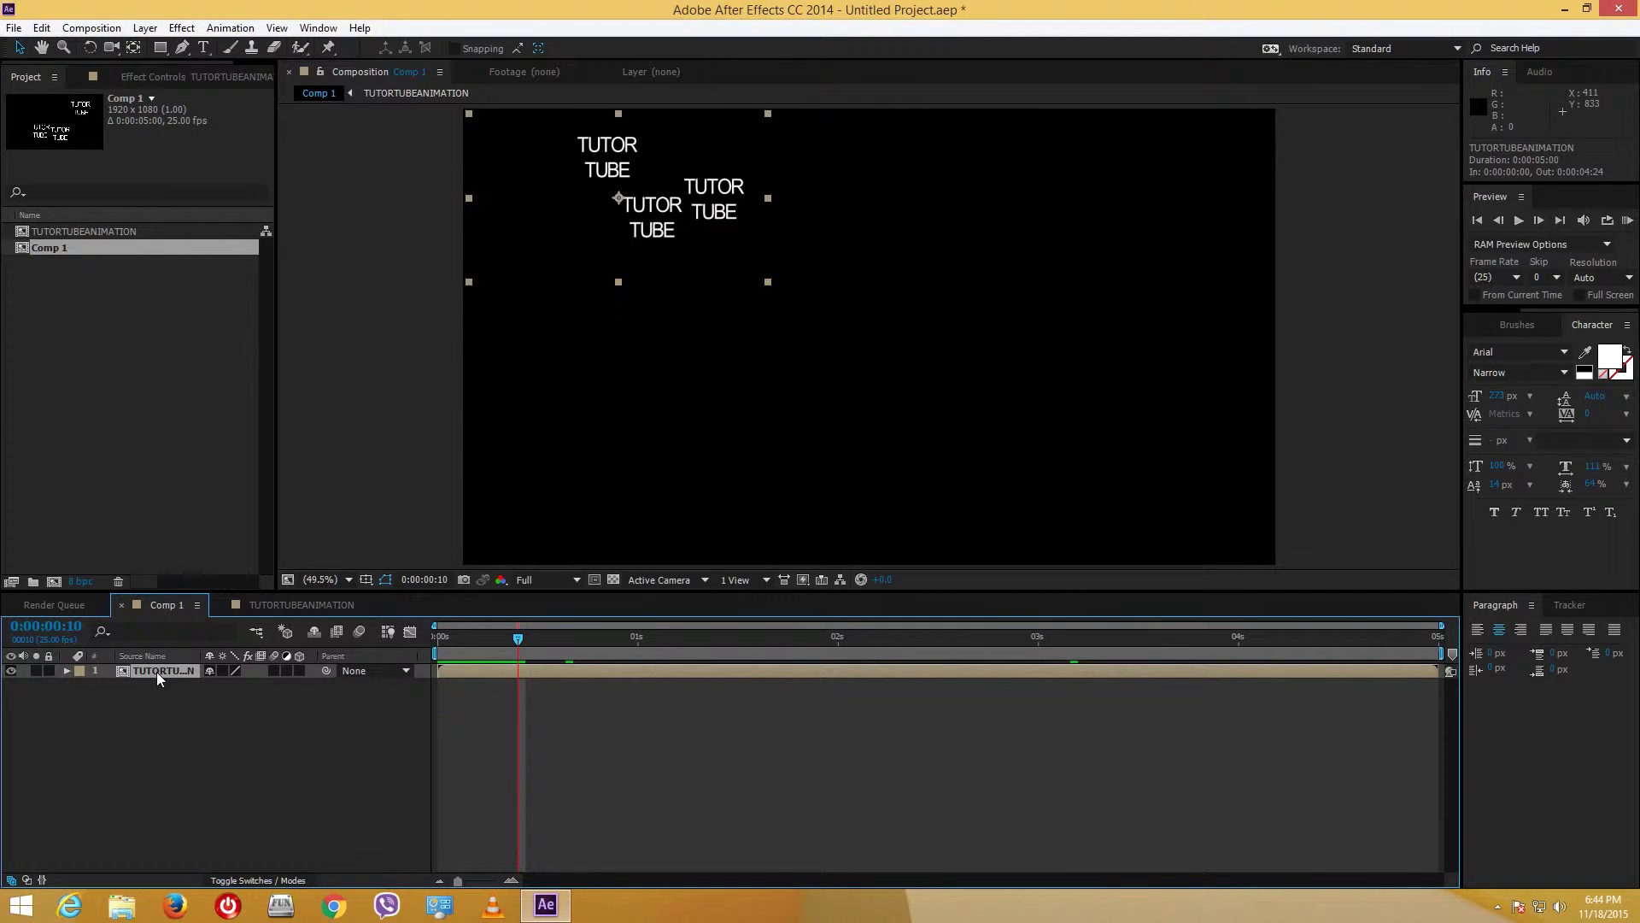
{"action": "right_click", "coordinate": [157, 672]}
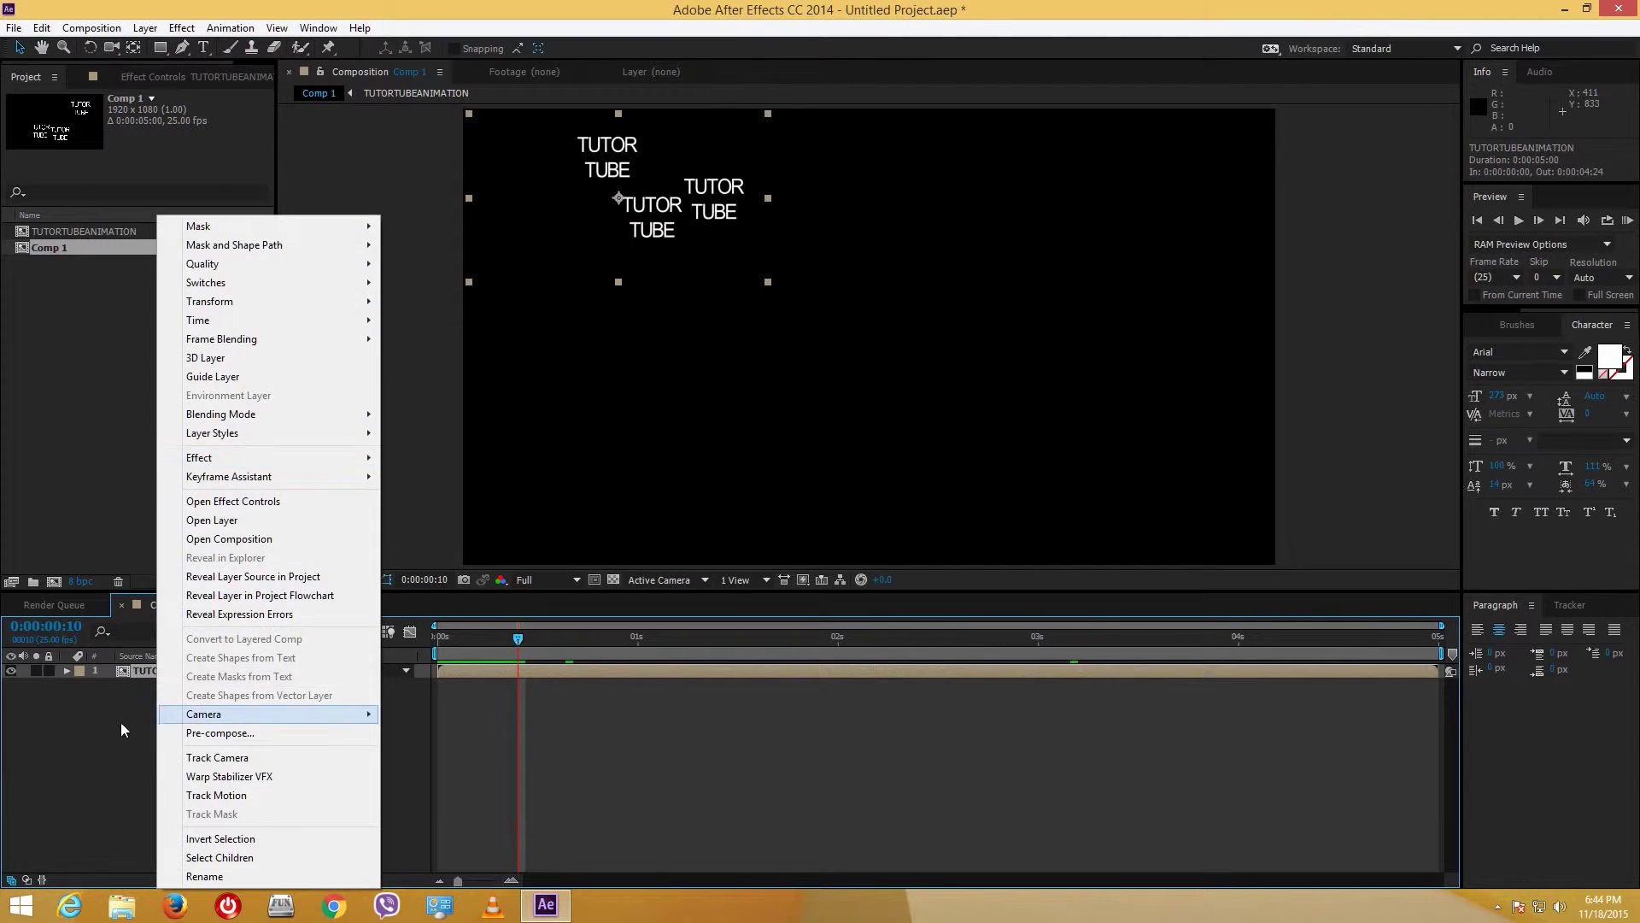
{"action": "left_click", "coordinate": [120, 721]}
{"action": "left_click", "coordinate": [150, 670]}
{"action": "key", "text": "ctrl+d"}
{"action": "key", "text": "ctrl+d"}
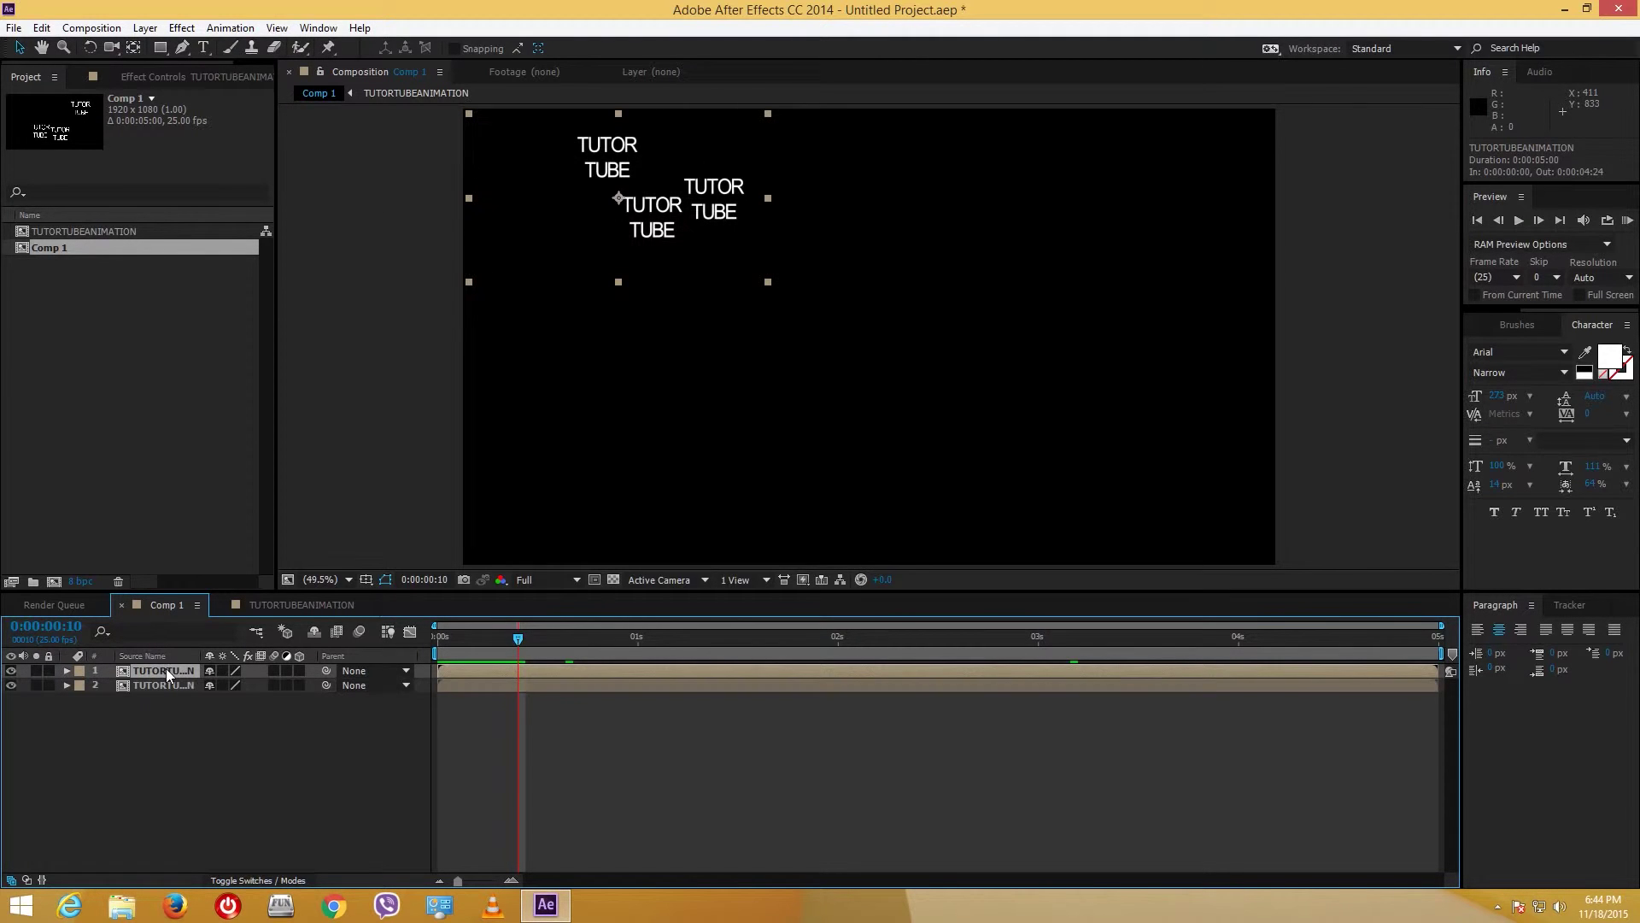
{"action": "key", "text": "ctrl+d"}
Step: Spread the three copies over the frame's upper right, lower right and middle, with the middle one at about 748, 520
{"action": "left_click_drag", "start_coordinate": [636, 195], "coordinate": [989, 212]}
{"action": "left_click_drag", "start_coordinate": [659, 246], "coordinate": [1087, 525]}
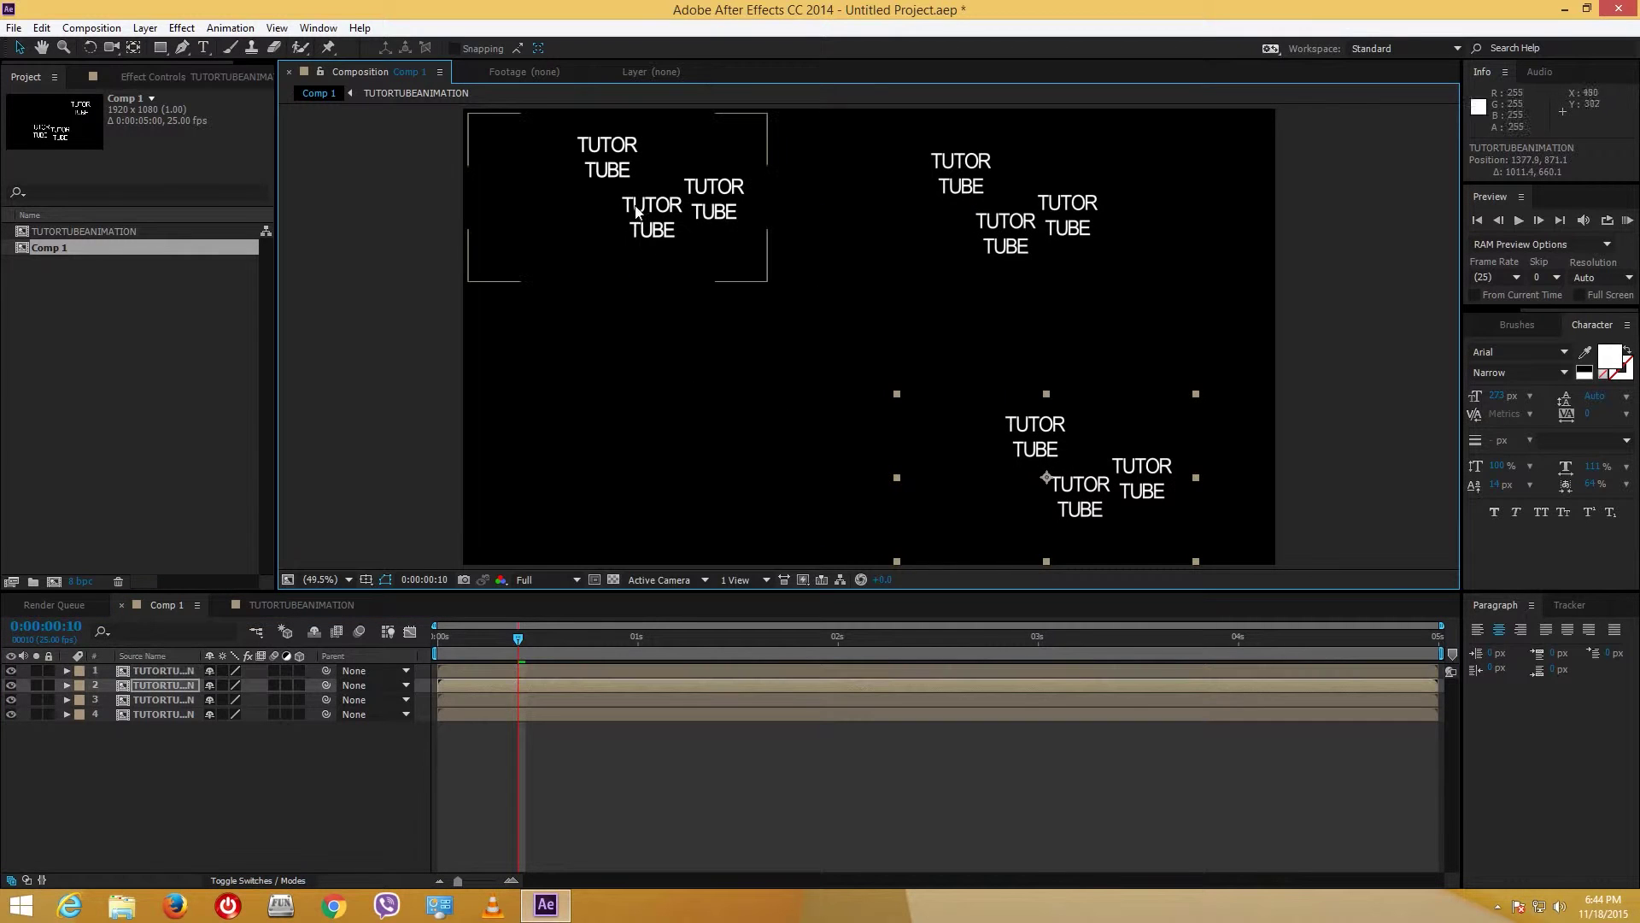
{"action": "left_click_drag", "start_coordinate": [670, 188], "coordinate": [772, 436]}
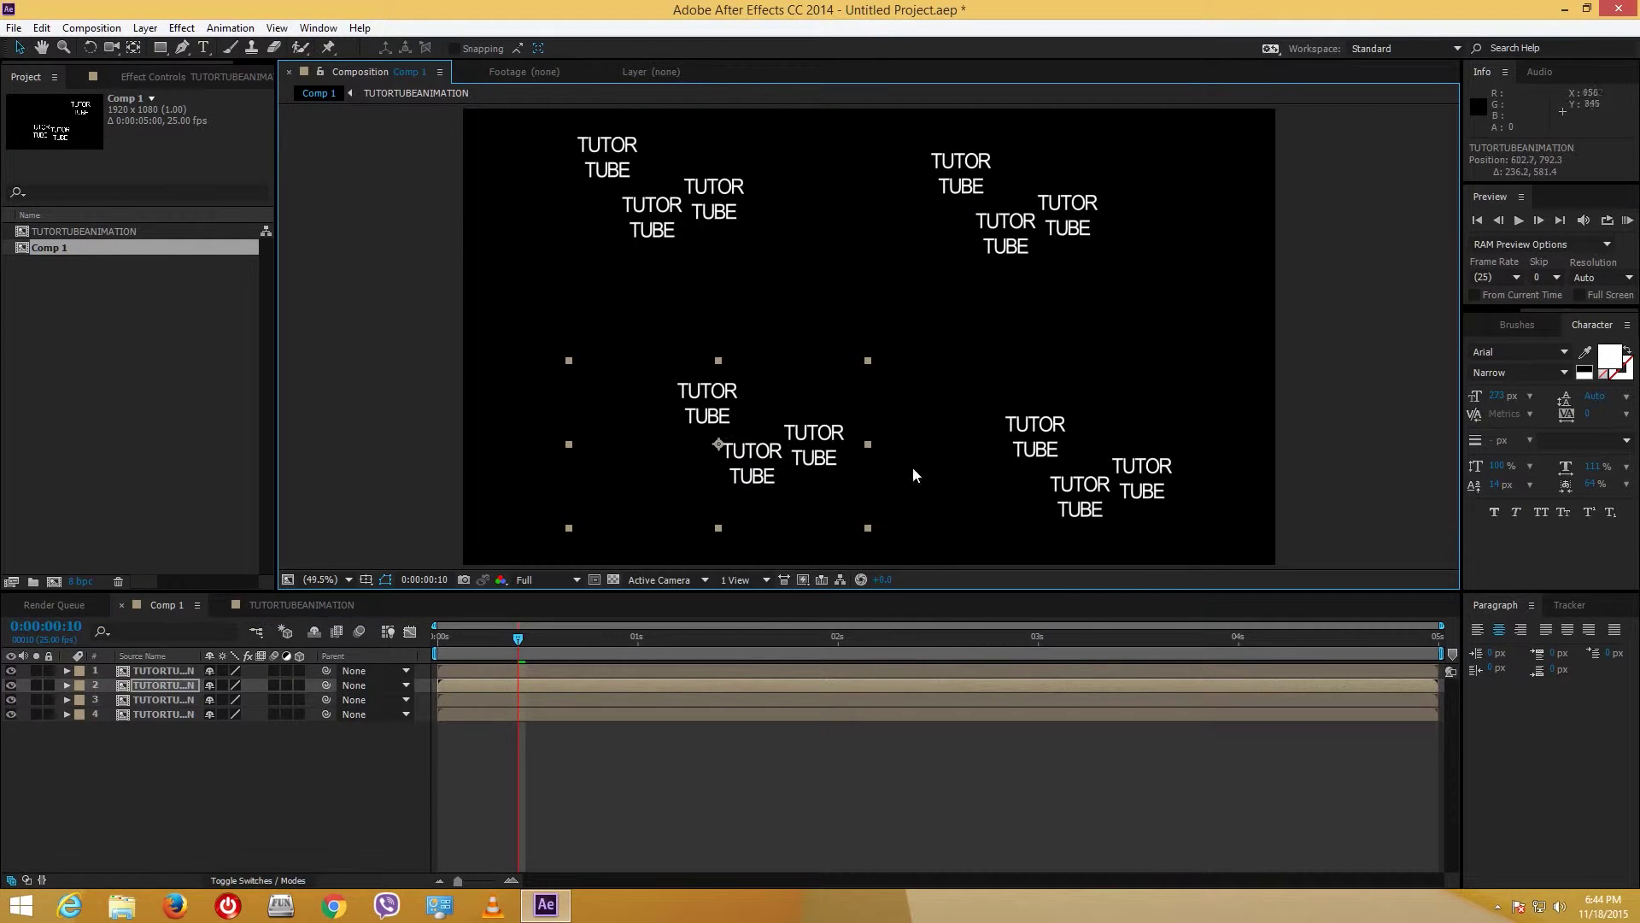
{"action": "left_click_drag", "start_coordinate": [913, 467], "coordinate": [849, 289]}
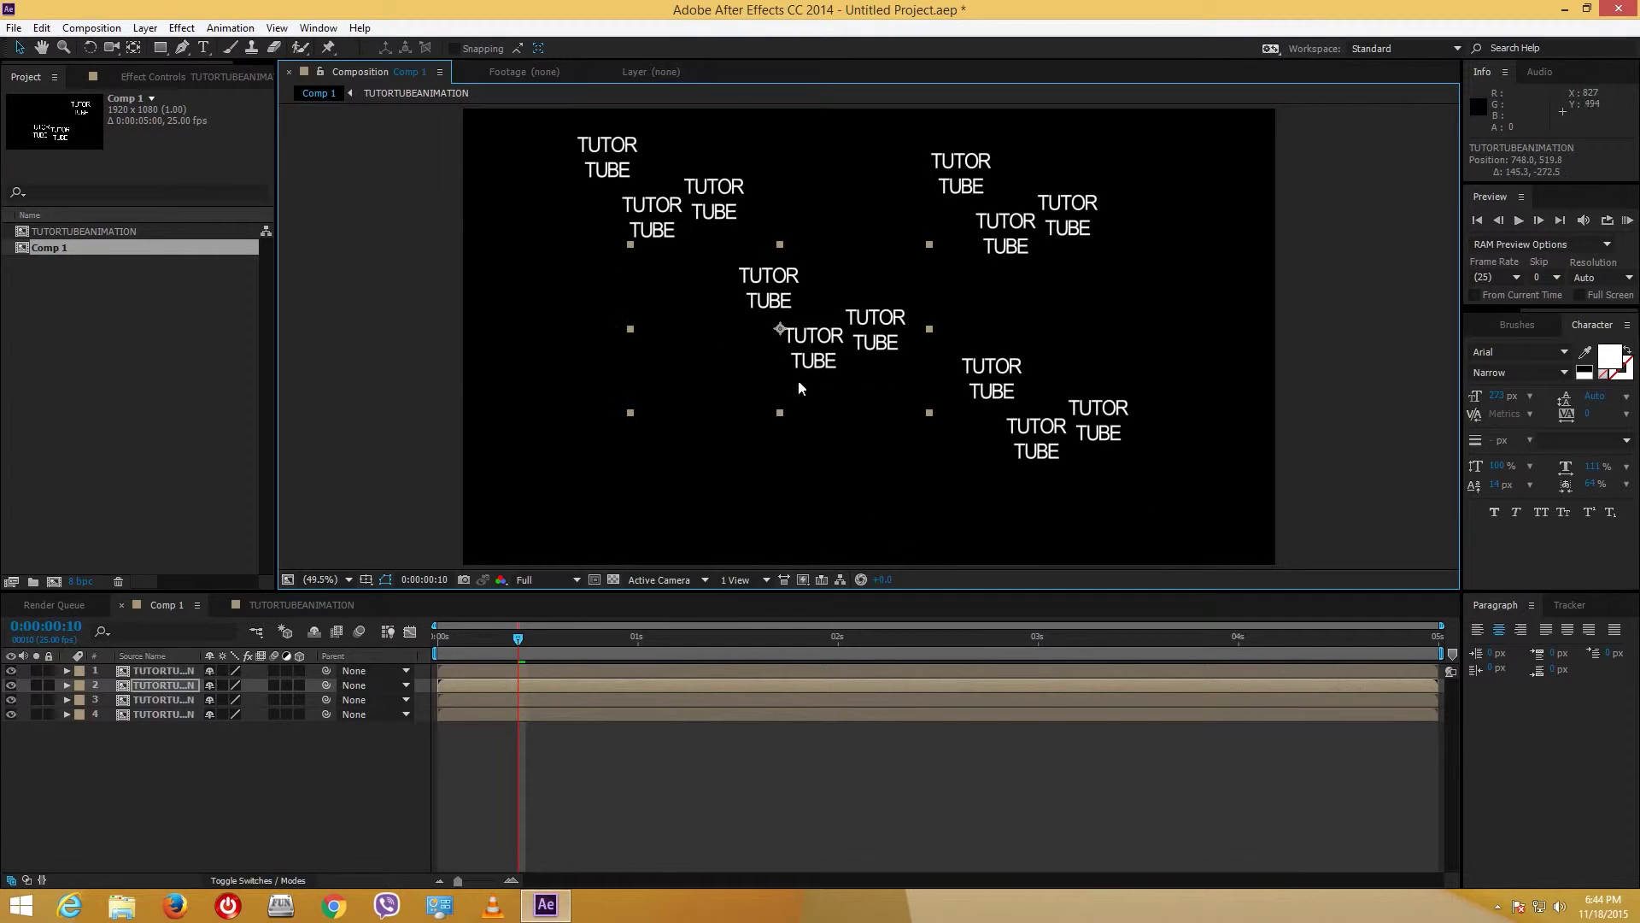
Step: Preview the four animated TUTORTUBEANIMATION layers from 0:00:00:08
{"action": "left_click", "coordinate": [503, 637]}
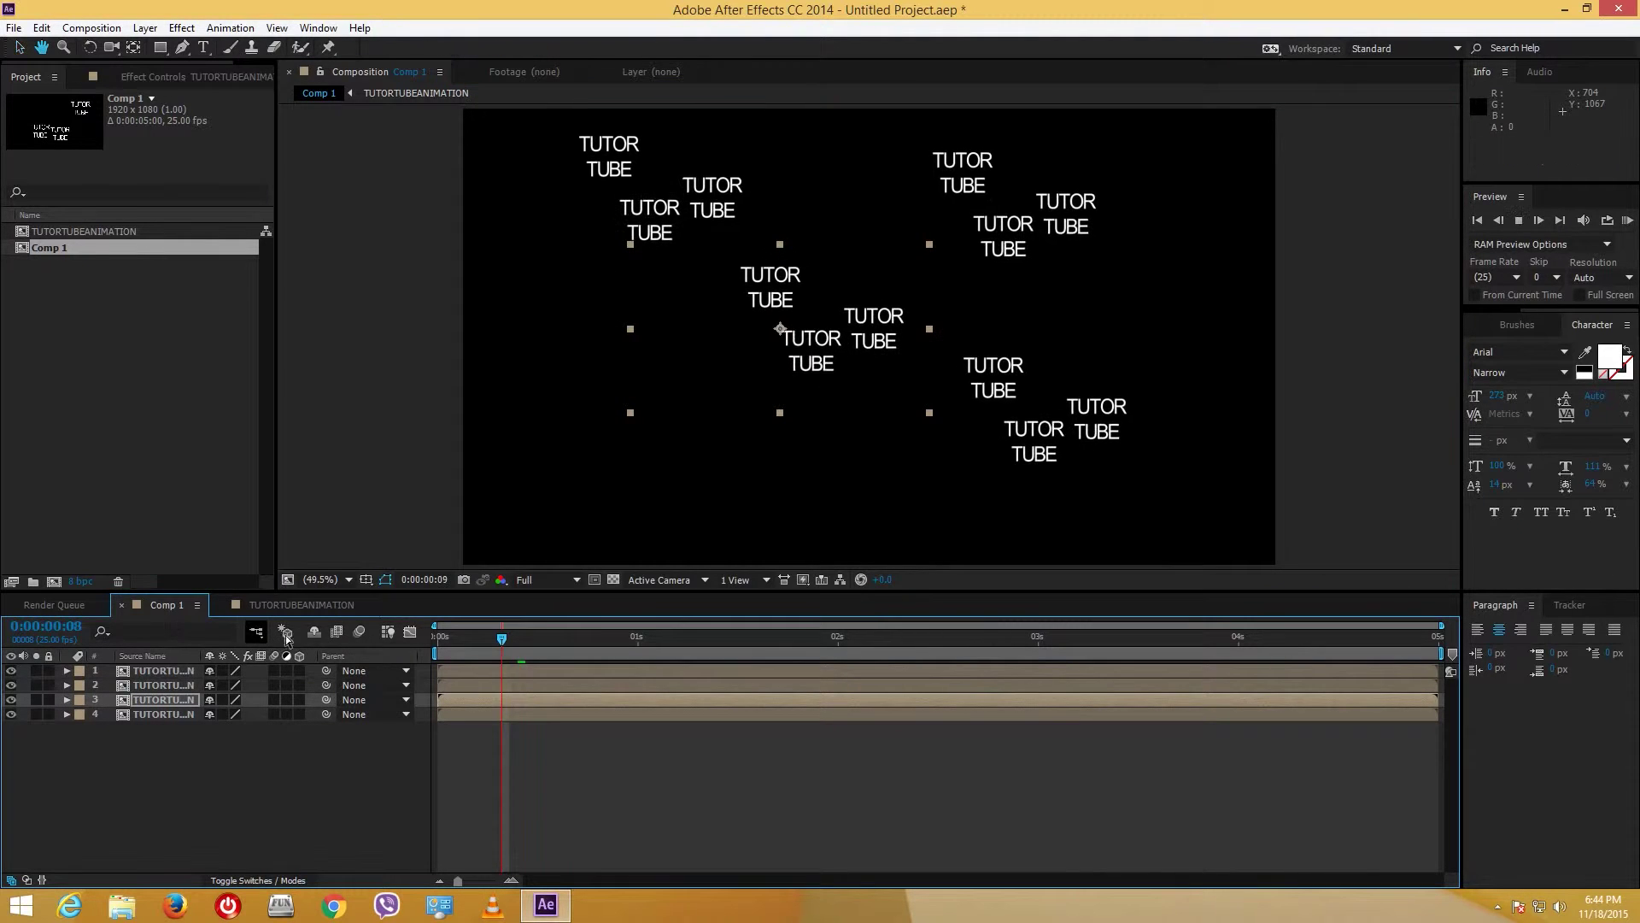
{"action": "key", "text": "space"}
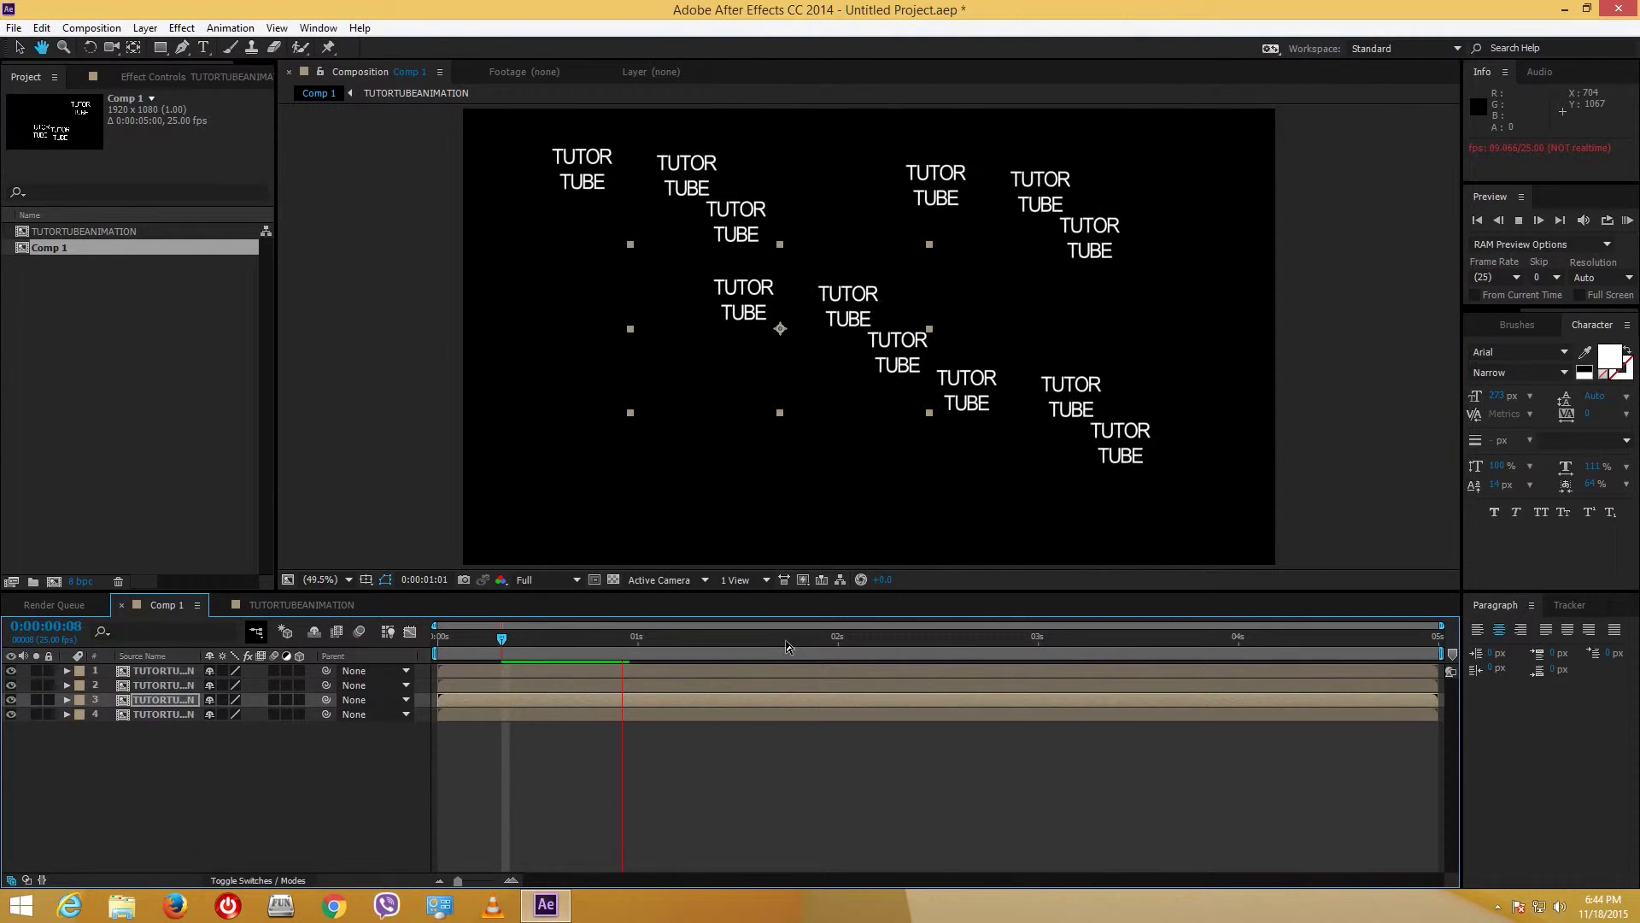
{"action": "key", "text": "space"}
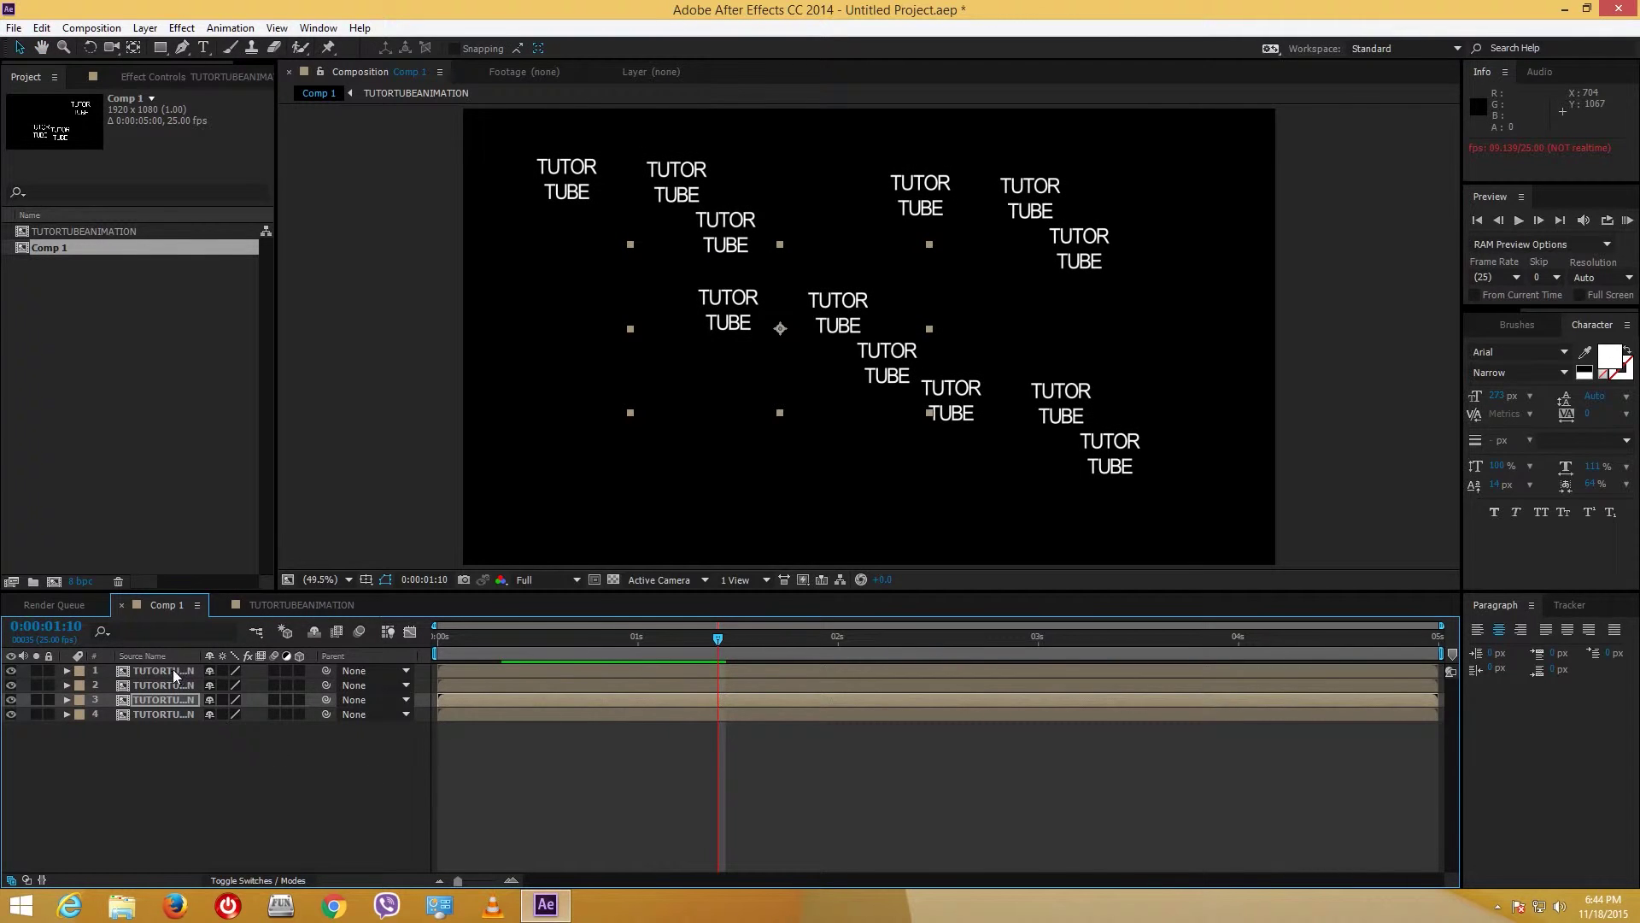
Step: Duplicate all four TUTORTUBEANIMATION layers twice and offset each set of copies to fill the frame with text
{"action": "left_click", "coordinate": [176, 676]}
{"action": "left_click", "coordinate": [176, 717], "text": "shift"}
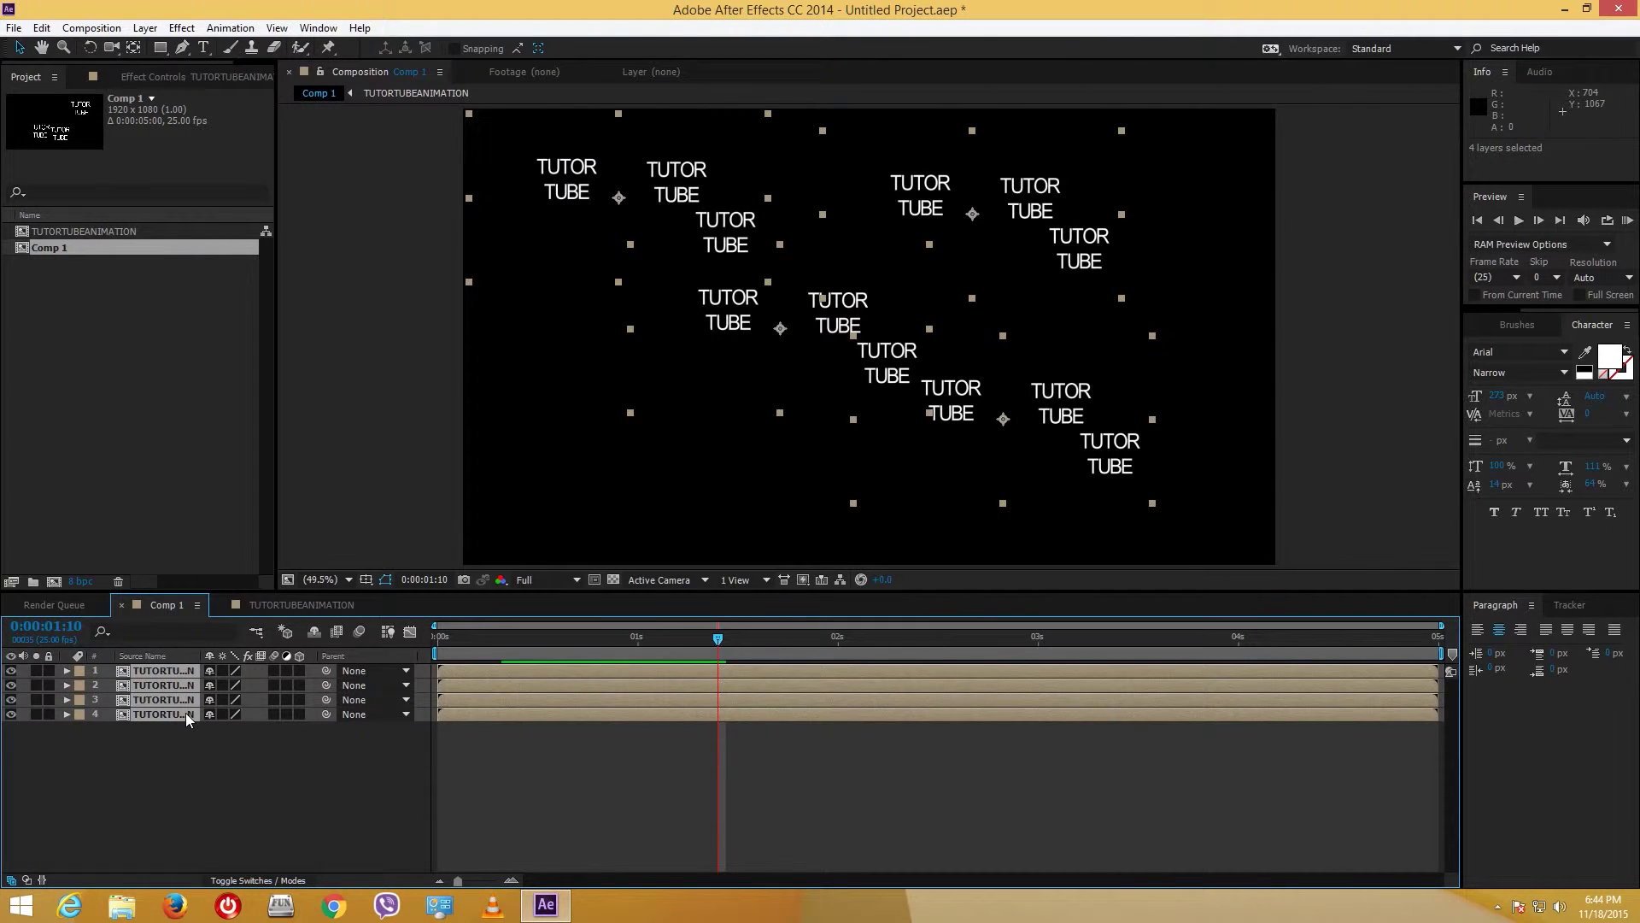
{"action": "key", "text": "ctrl+d"}
{"action": "left_click_drag", "start_coordinate": [944, 390], "coordinate": [844, 576]}
{"action": "key", "text": "ctrl+d"}
{"action": "left_click_drag", "start_coordinate": [660, 416], "coordinate": [834, 173]}
{"action": "left_click", "coordinate": [1350, 387]}
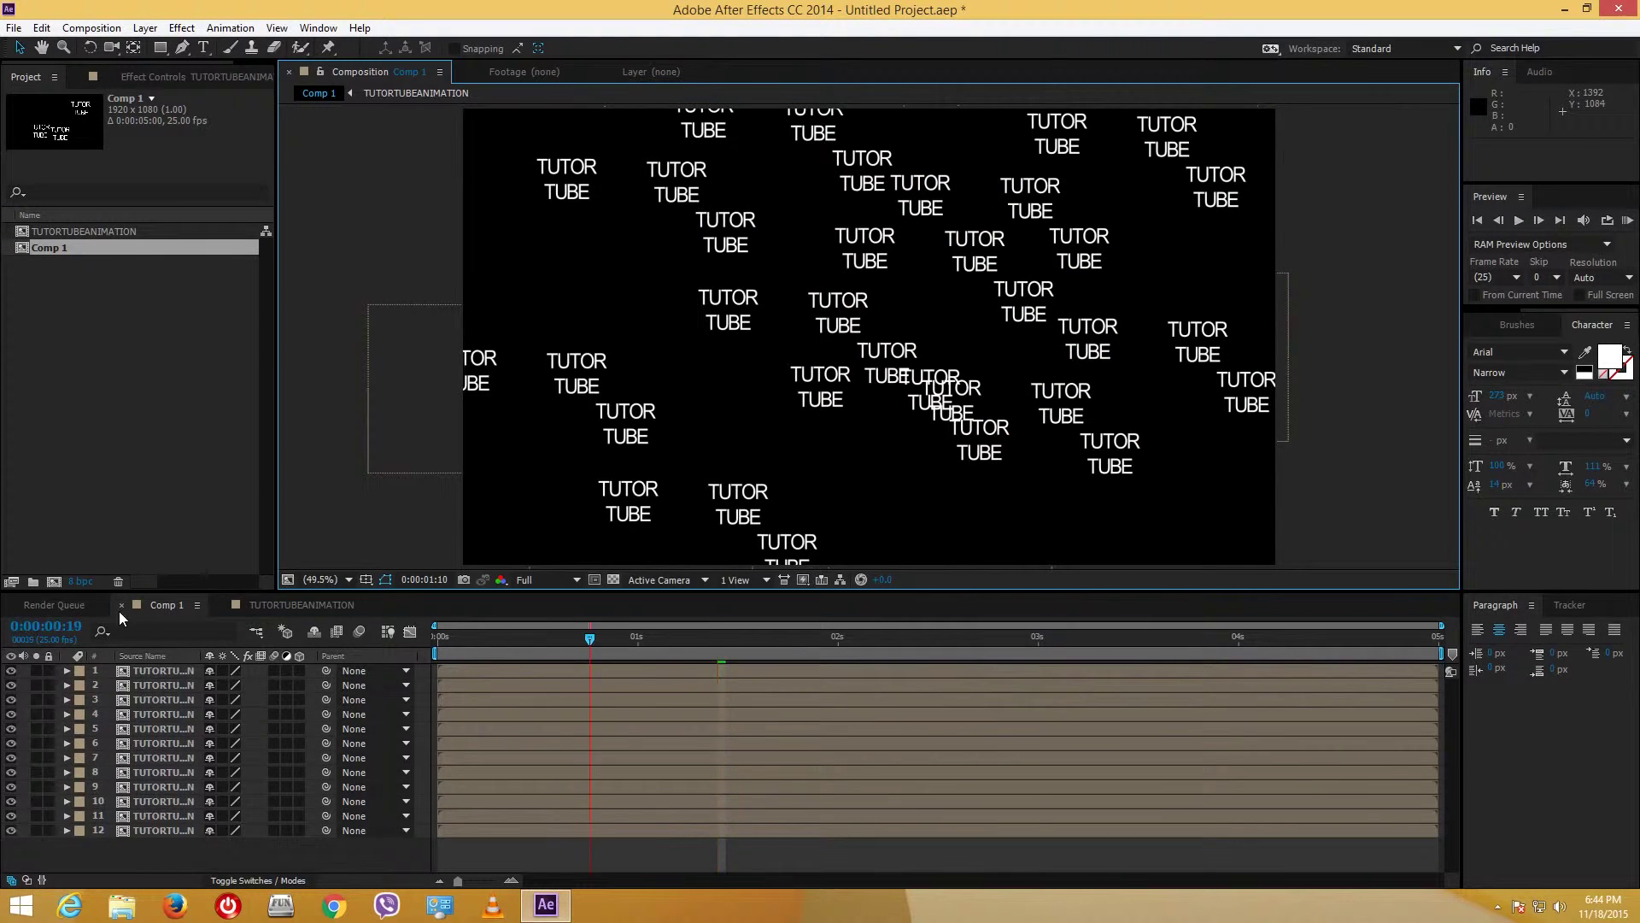
Step: Preview the animation in Comp 1 and pre-compose all twelve TUTORTUBEANIMATION layers under the default name
{"action": "key", "text": "space"}
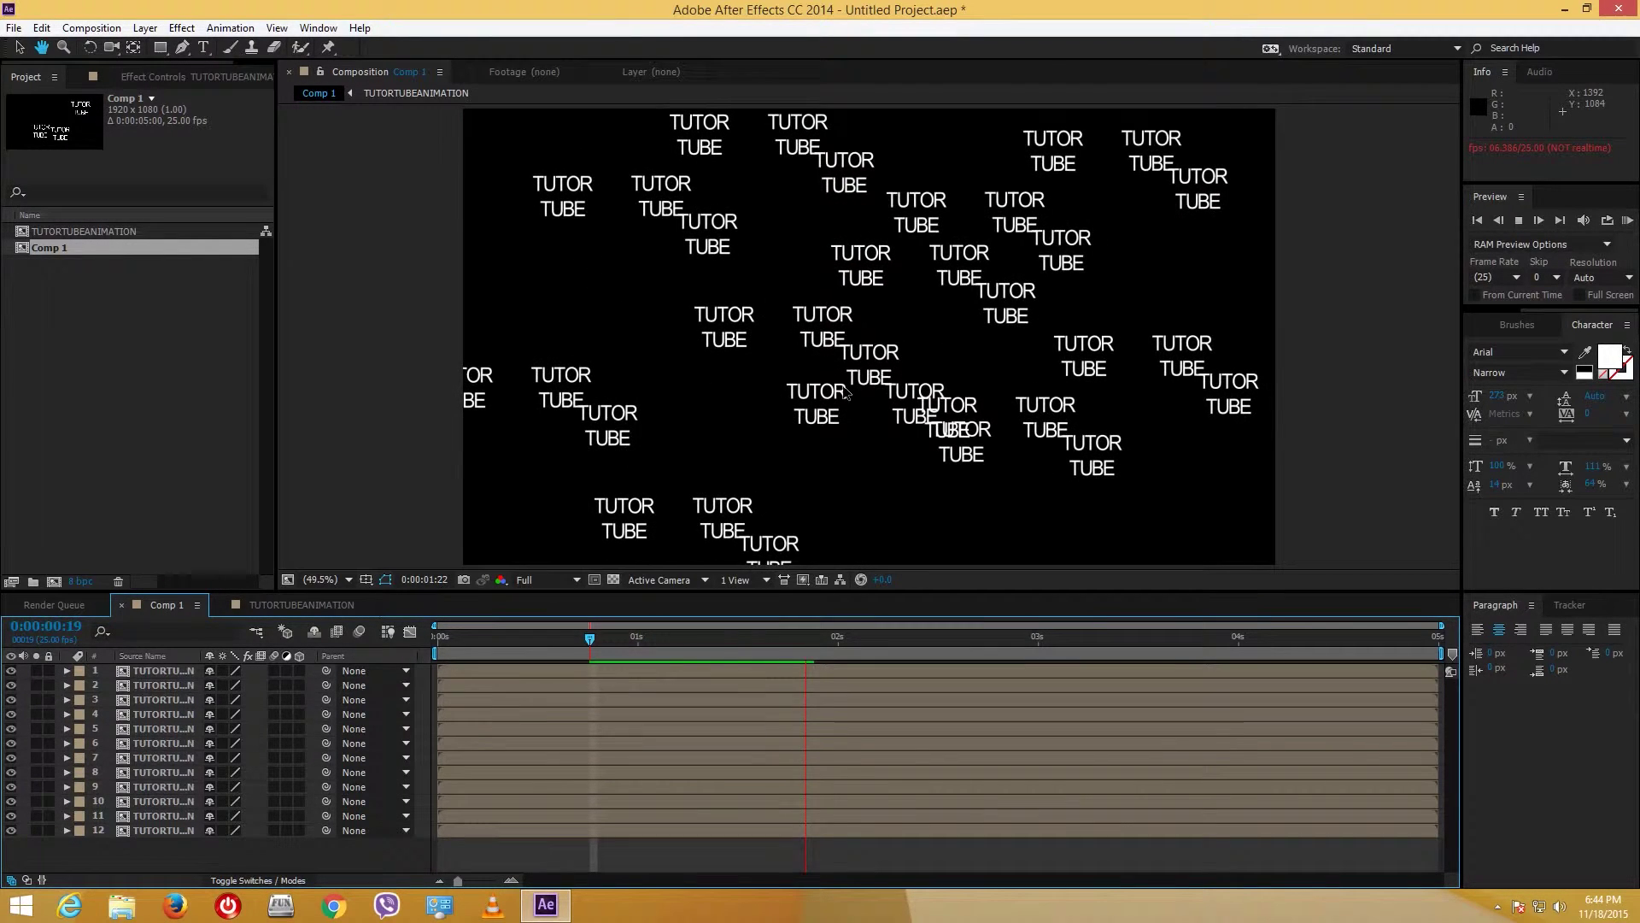
{"action": "key", "text": "space"}
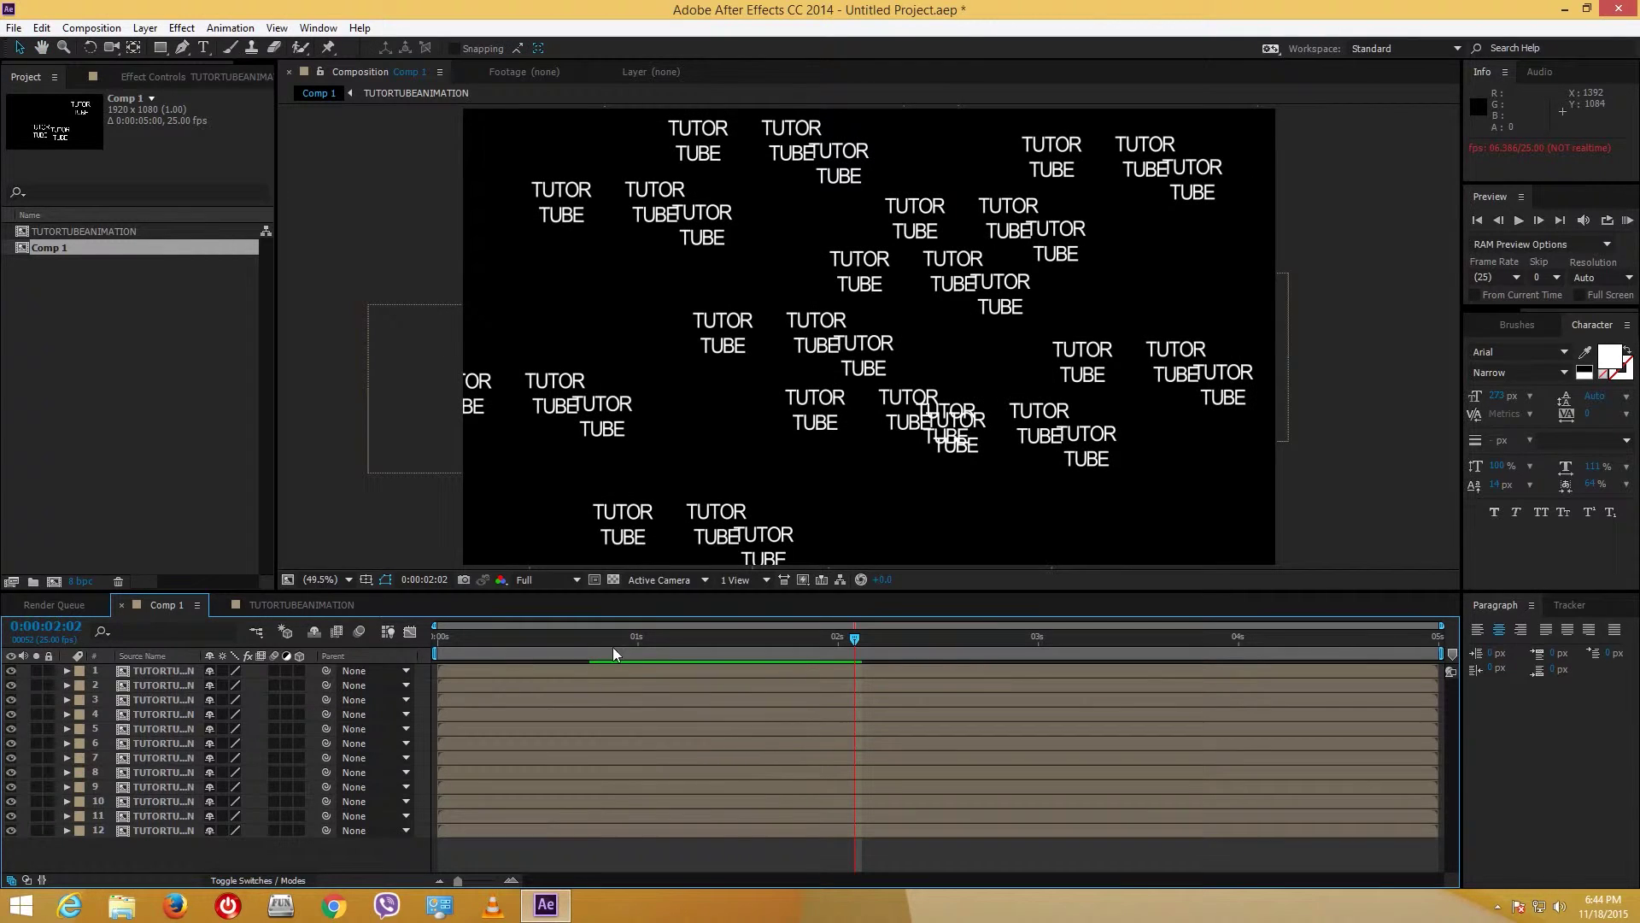
{"action": "left_click", "coordinate": [153, 671]}
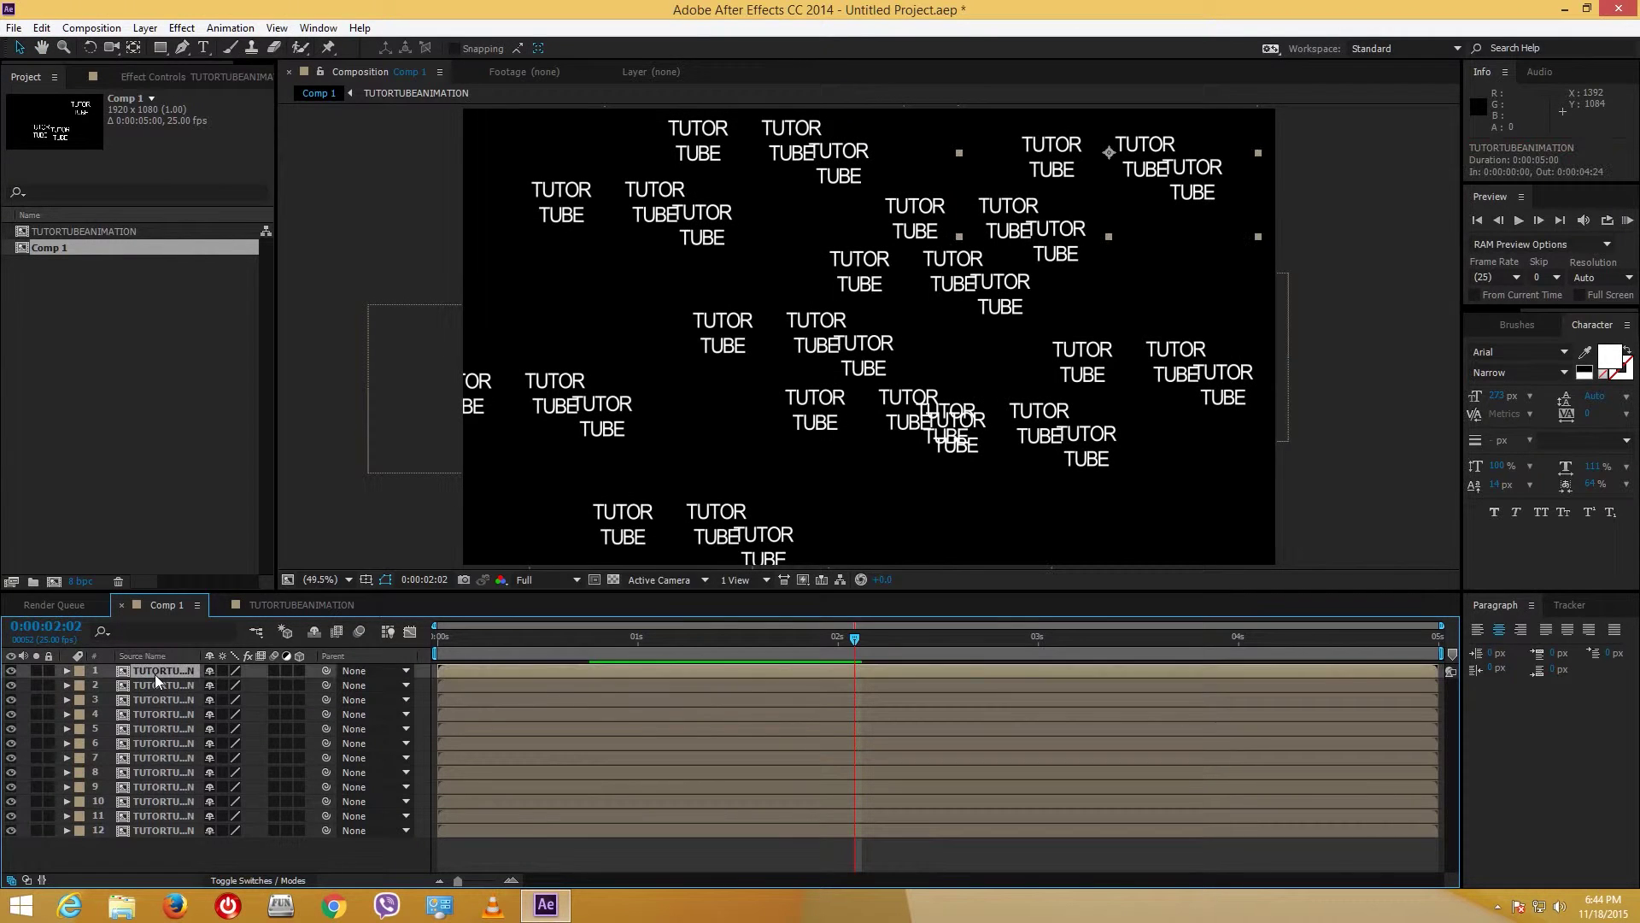
{"action": "left_click", "coordinate": [169, 830], "text": "shift"}
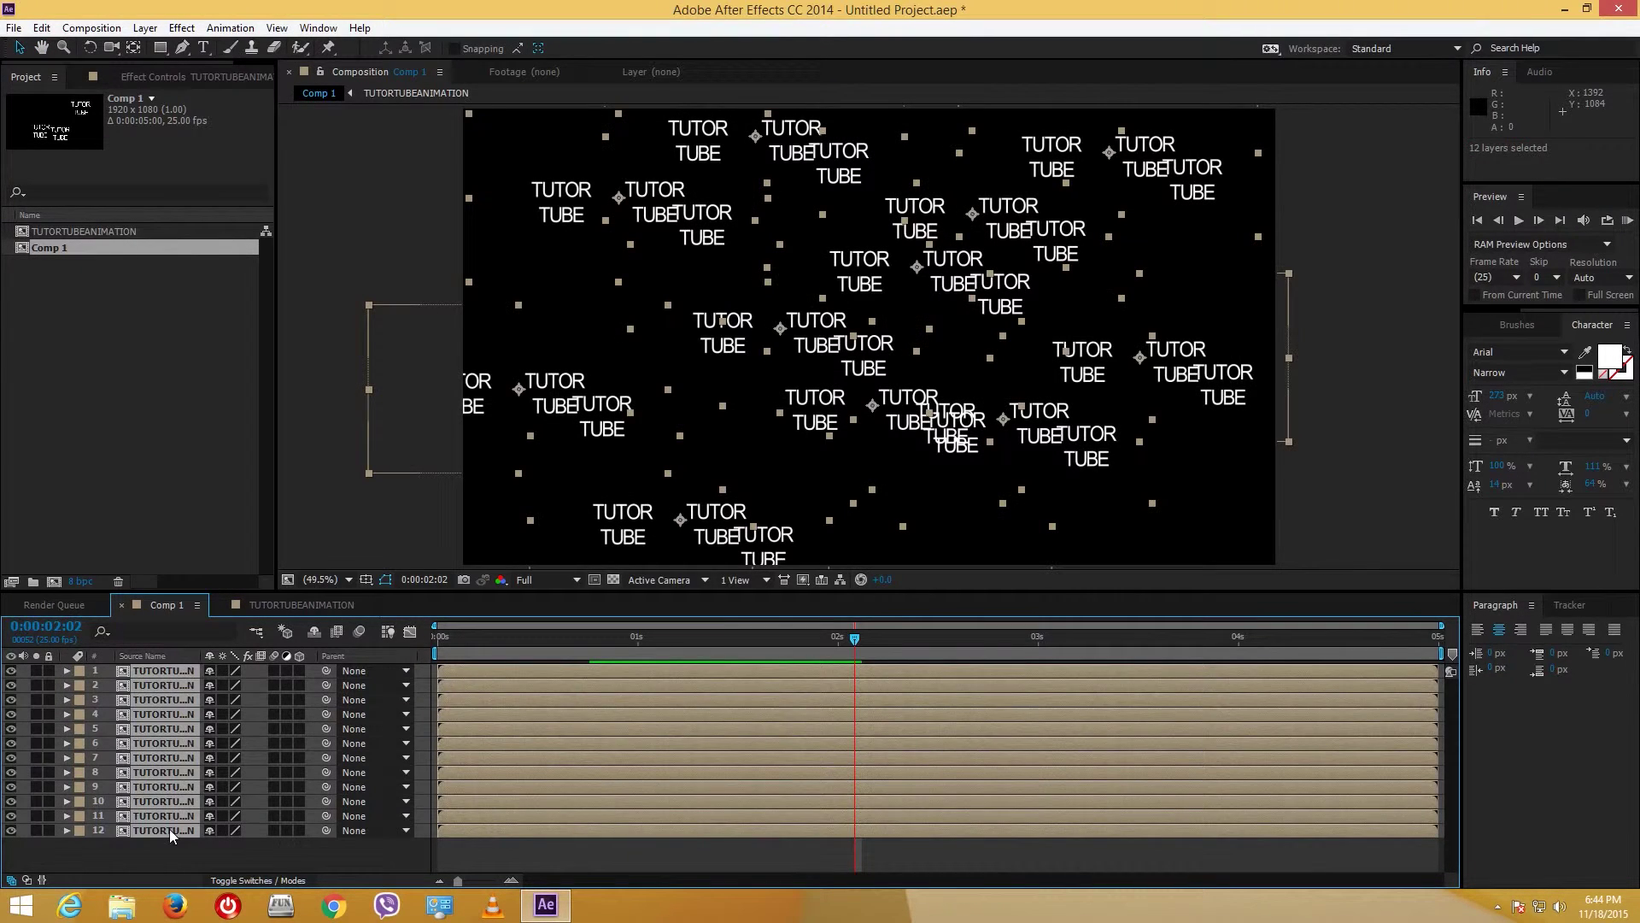
{"action": "right_click", "coordinate": [187, 786]}
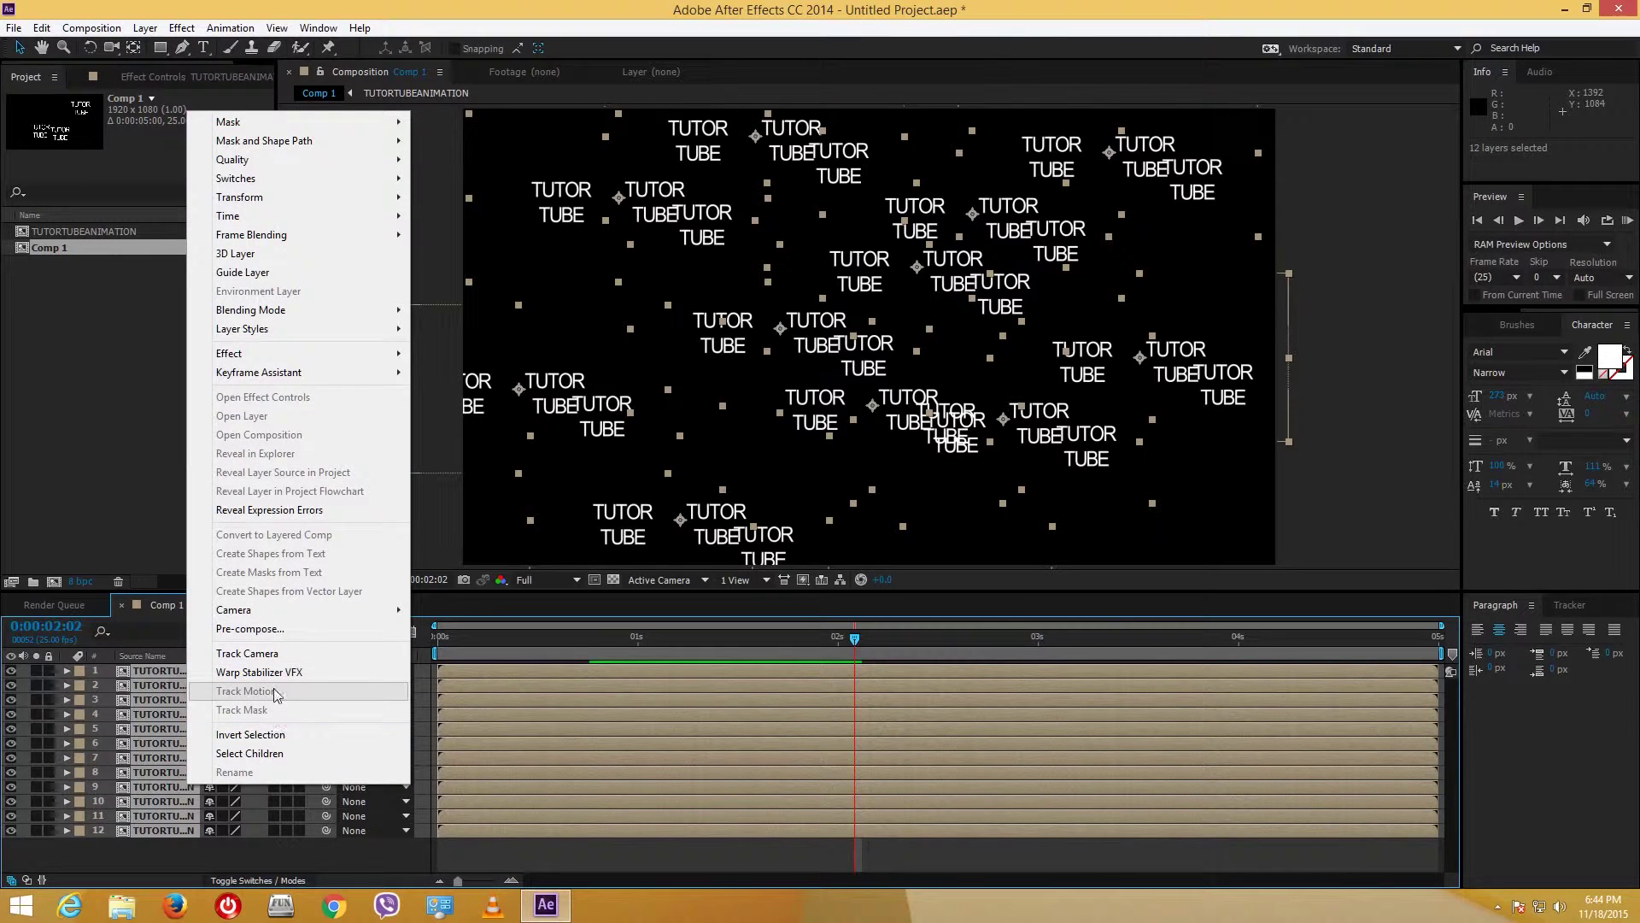
{"action": "left_click", "coordinate": [252, 629]}
{"action": "left_click", "coordinate": [637, 540]}
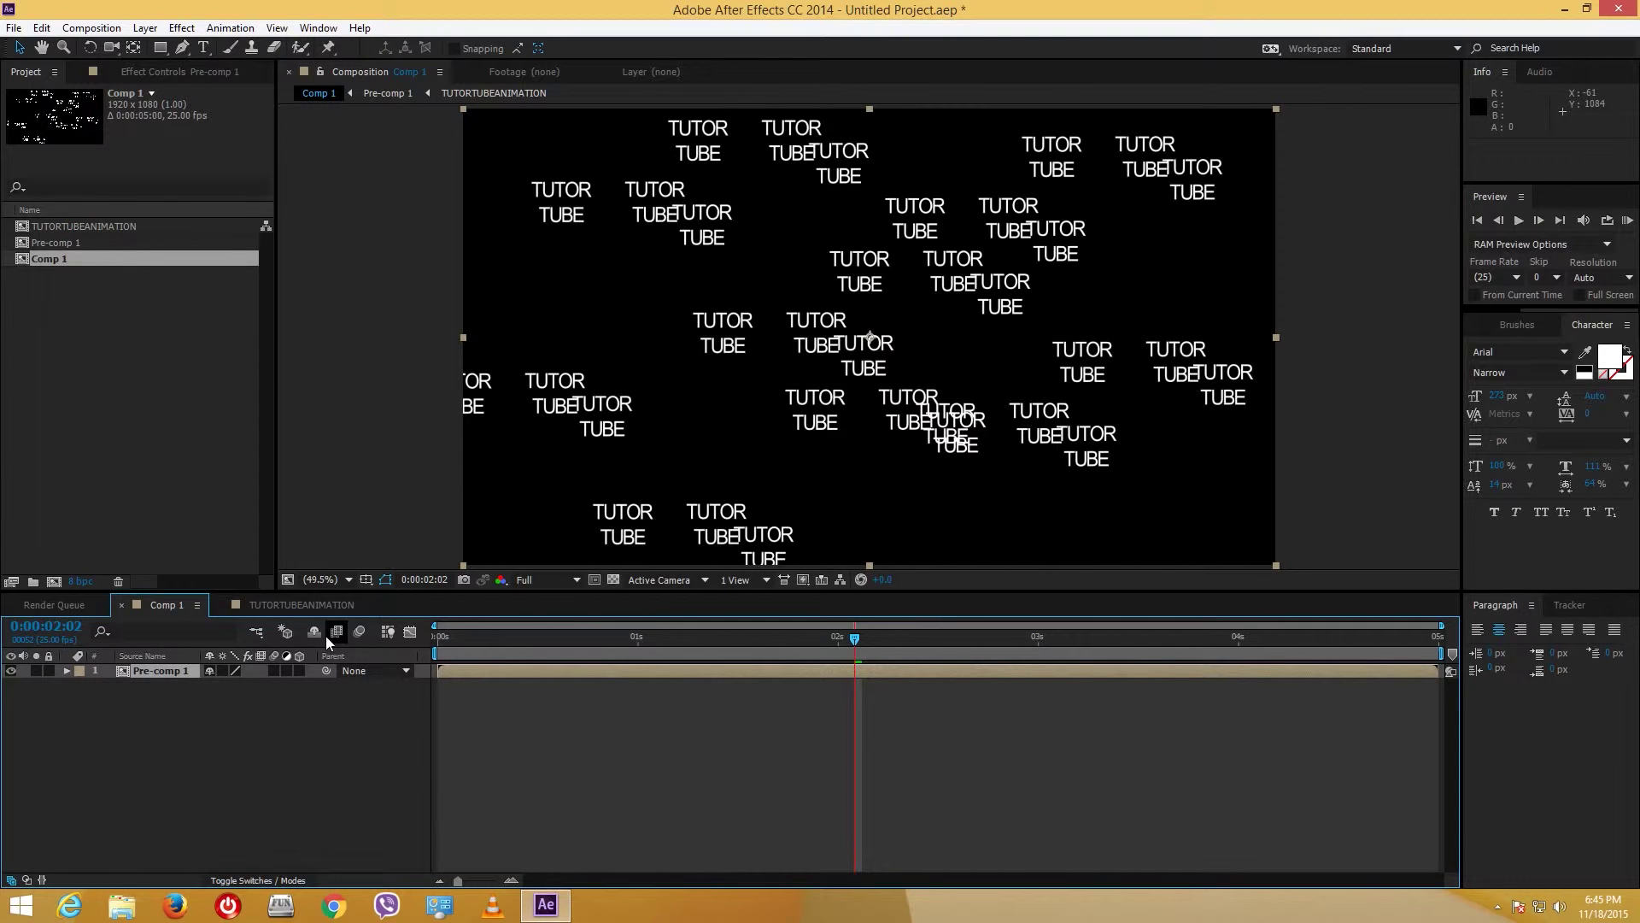
Step: Shrink the Pre-comp 1 layer to about a third in the frame's upper-left corner and tile two duplicates across the top
{"action": "left_click_drag", "start_coordinate": [463, 108], "coordinate": [733, 260]}
{"action": "left_click_drag", "start_coordinate": [945, 333], "coordinate": [698, 157]}
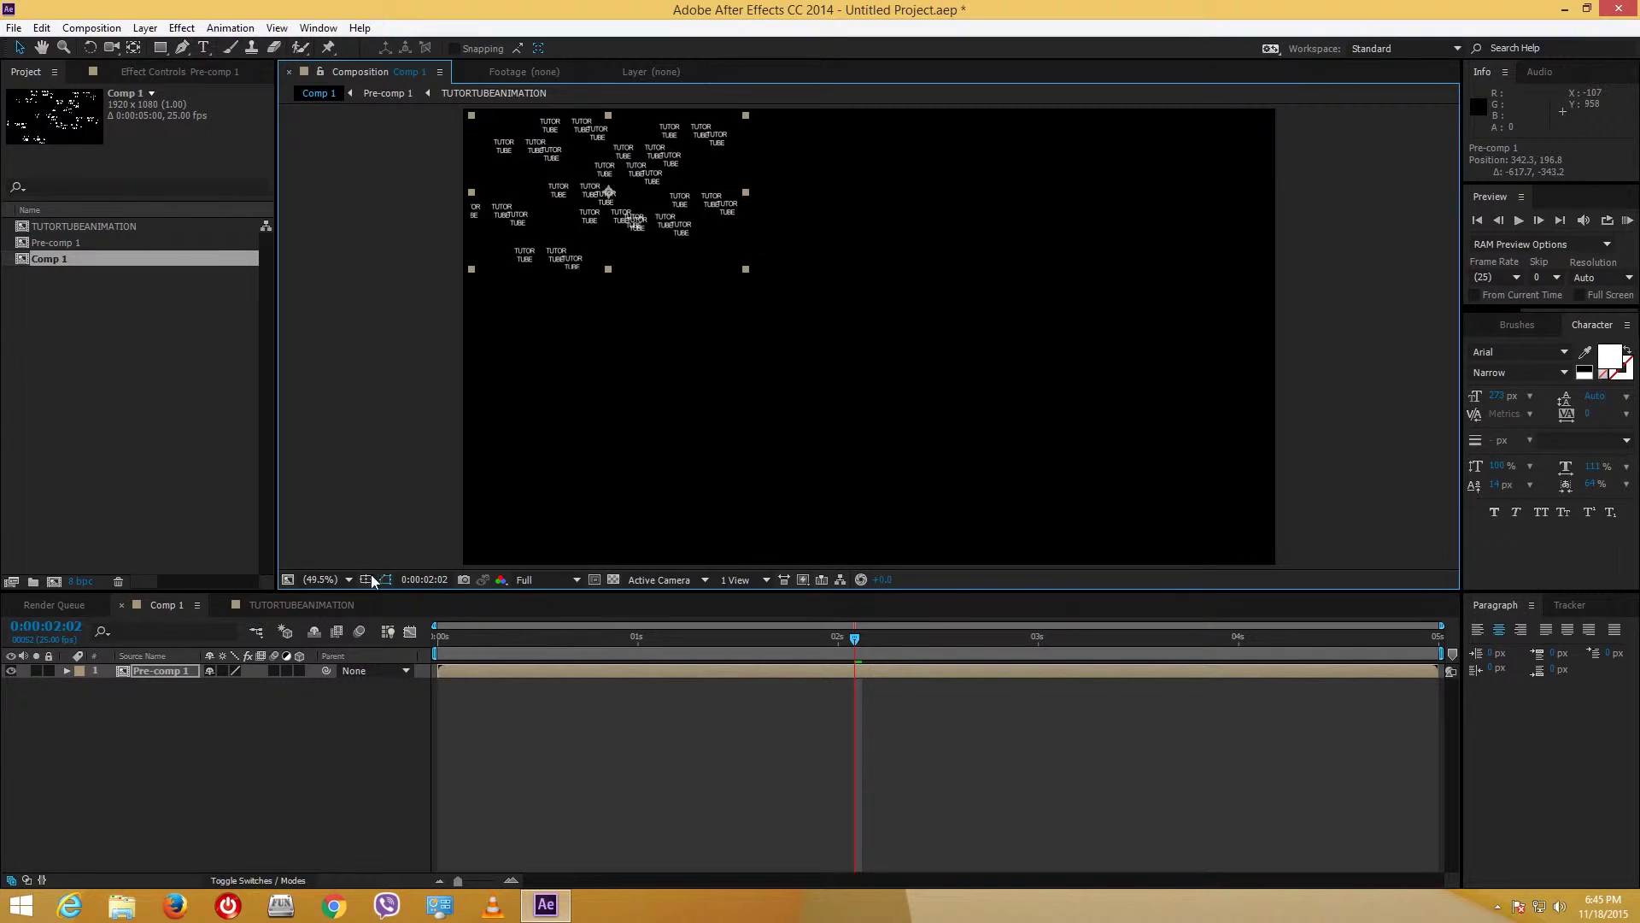
{"action": "left_click", "coordinate": [142, 671]}
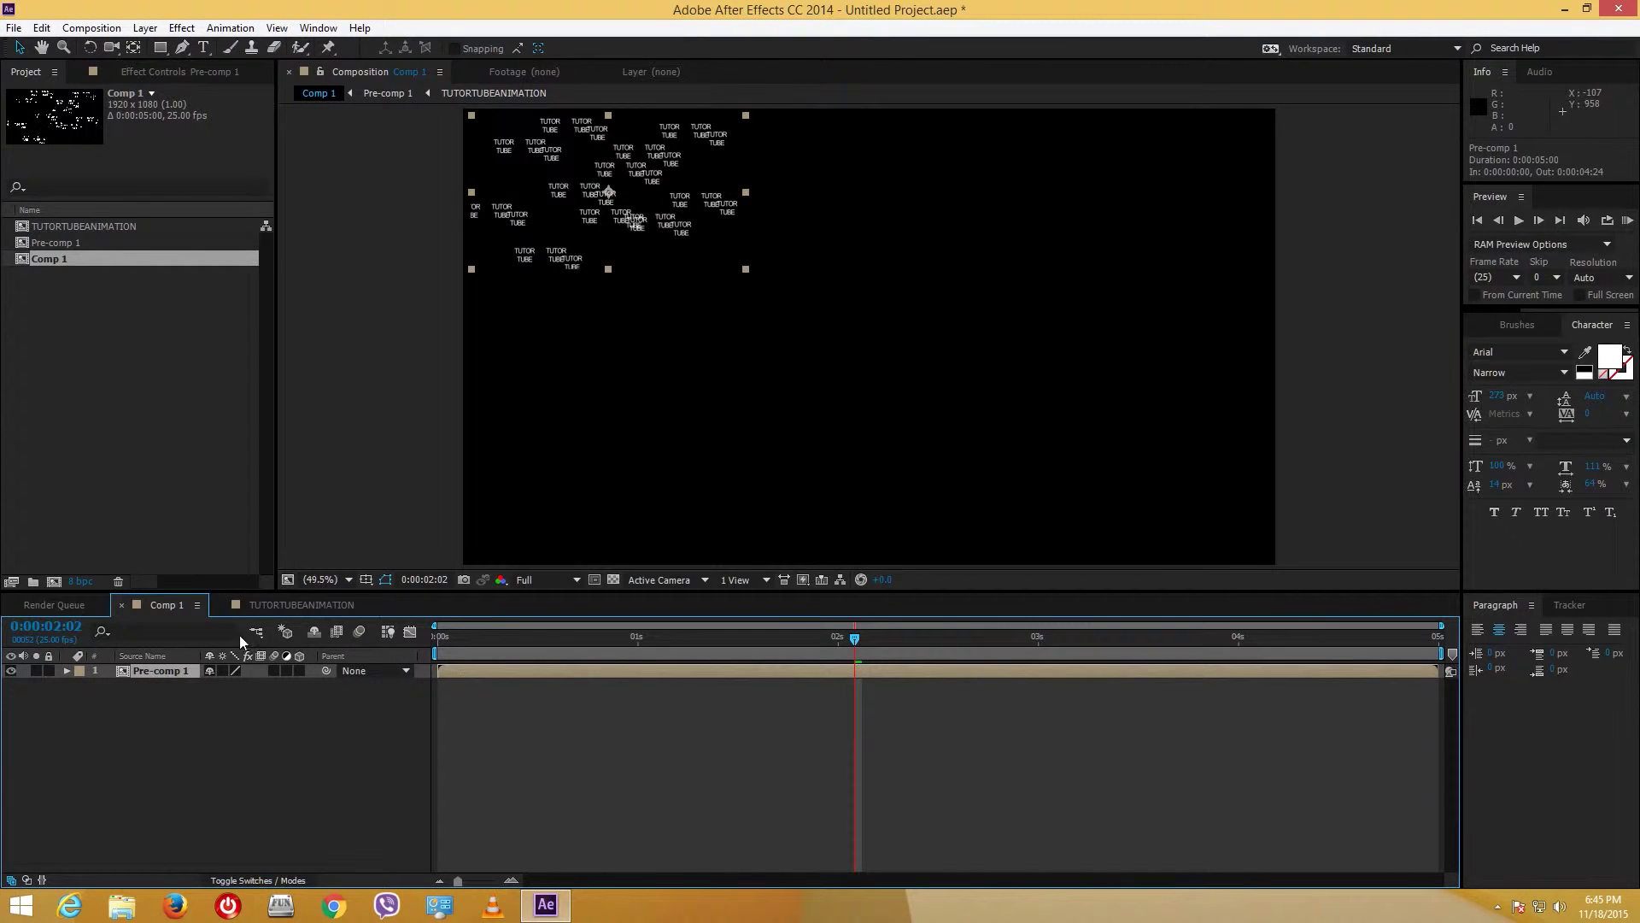
{"action": "key", "text": "ctrl+d"}
{"action": "left_click_drag", "start_coordinate": [600, 197], "coordinate": [869, 198]}
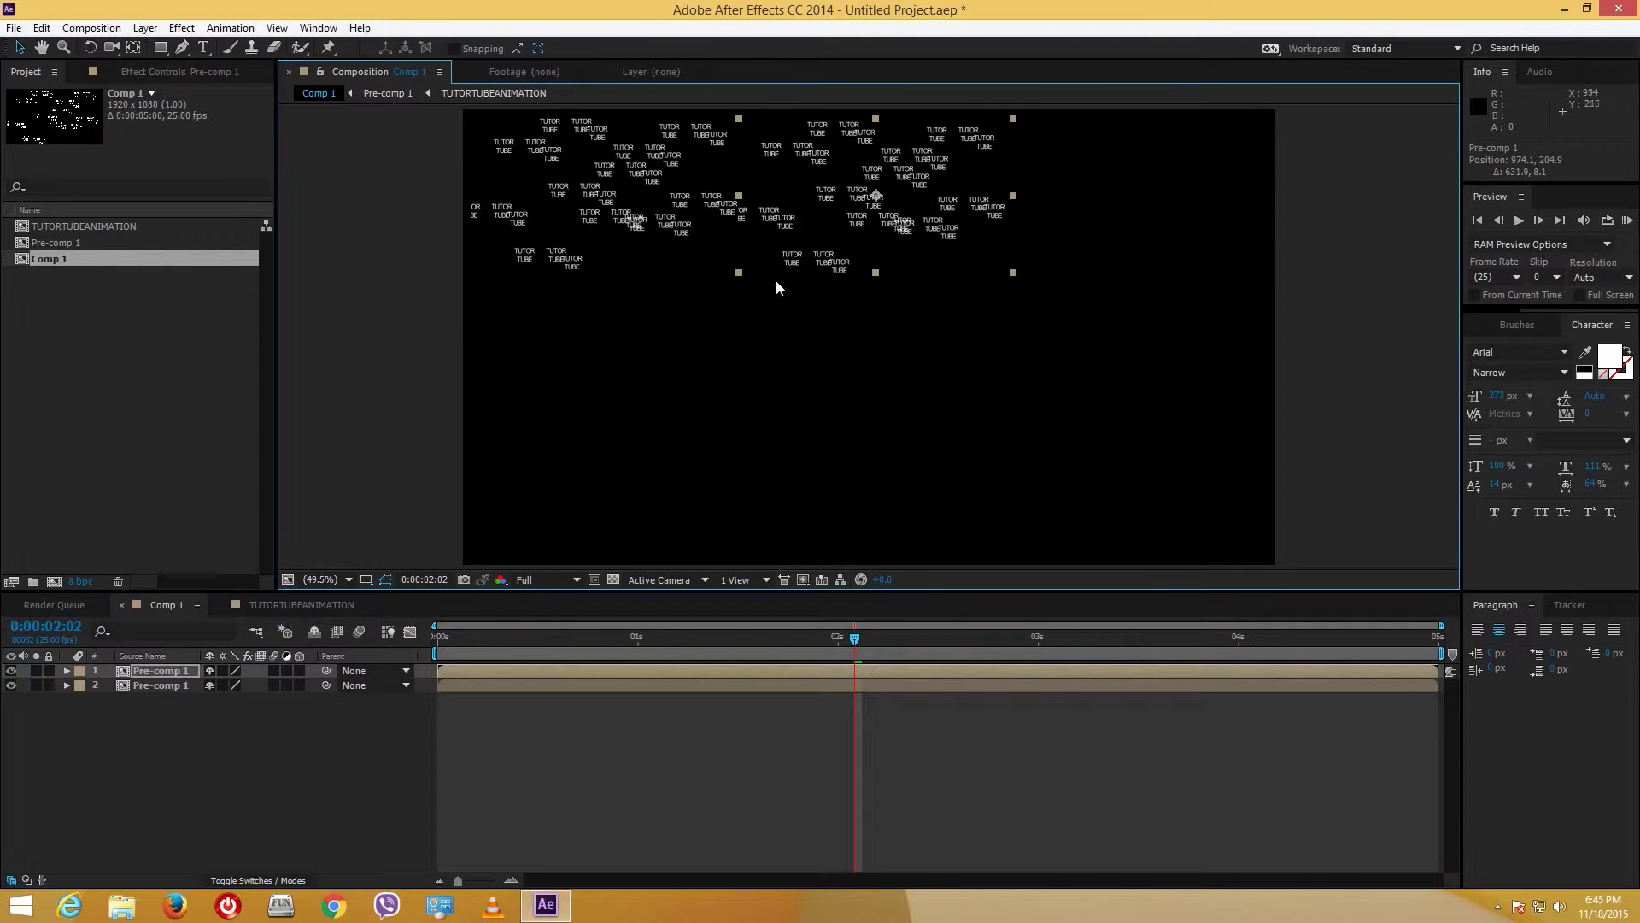
{"action": "left_click", "coordinate": [178, 673]}
{"action": "key", "text": "ctrl+d"}
{"action": "left_click_drag", "start_coordinate": [1008, 248], "coordinate": [1343, 256]}
Step: Duplicate the row of three Pre-comp 1 layers twice, placing the copies as a middle and a bottom row
{"action": "left_click", "coordinate": [150, 699], "text": "shift"}
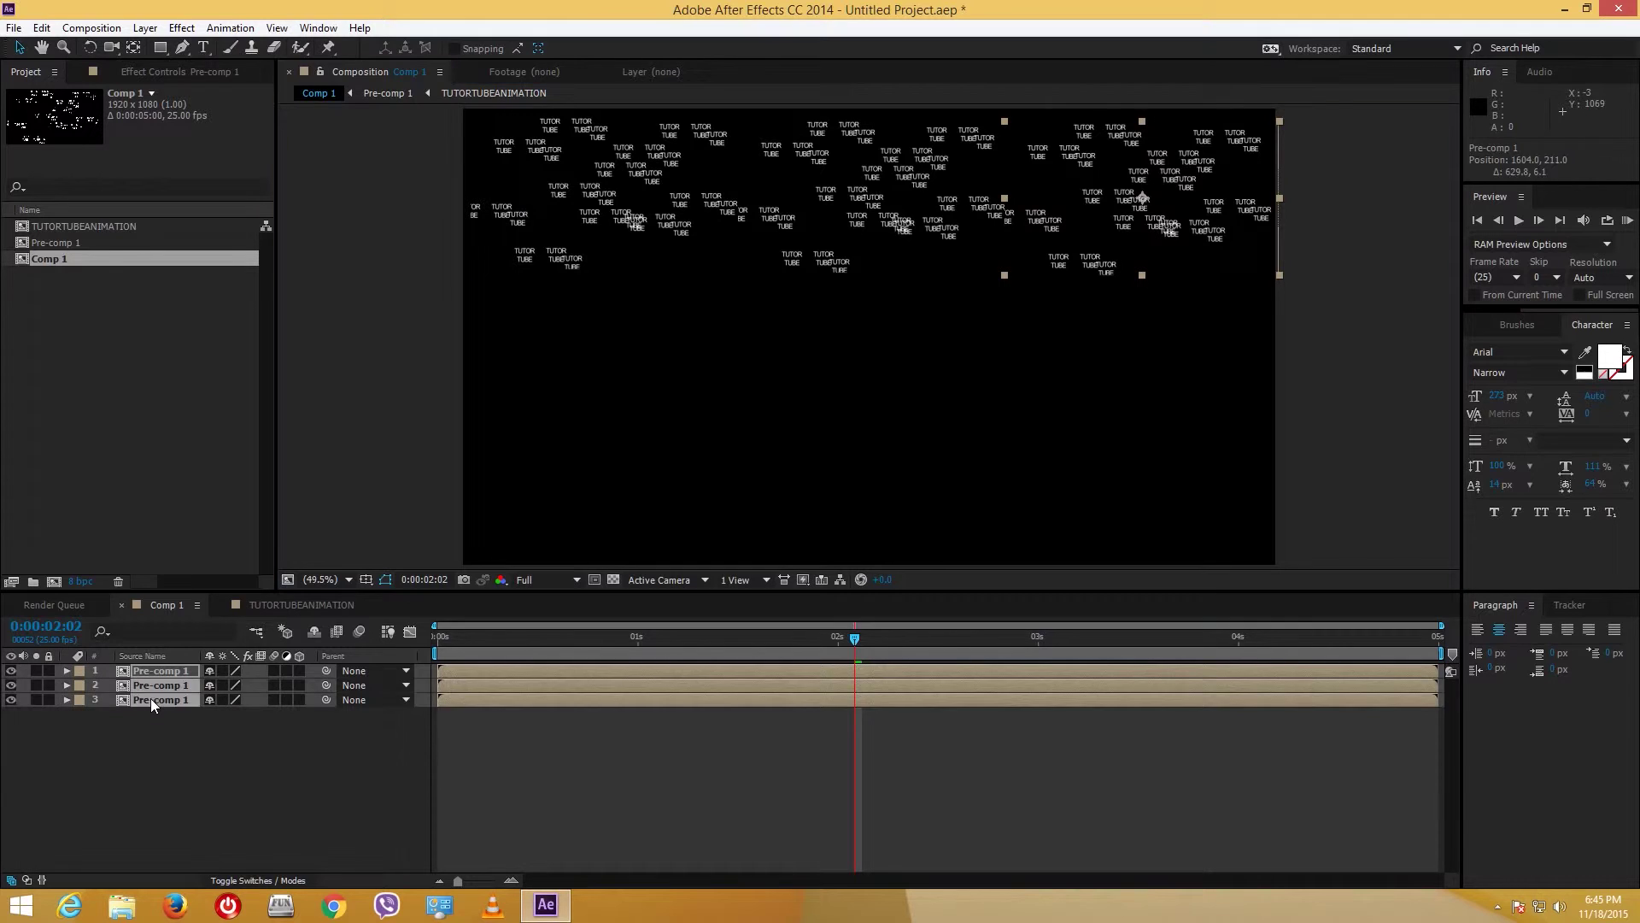
{"action": "key", "text": "ctrl+d"}
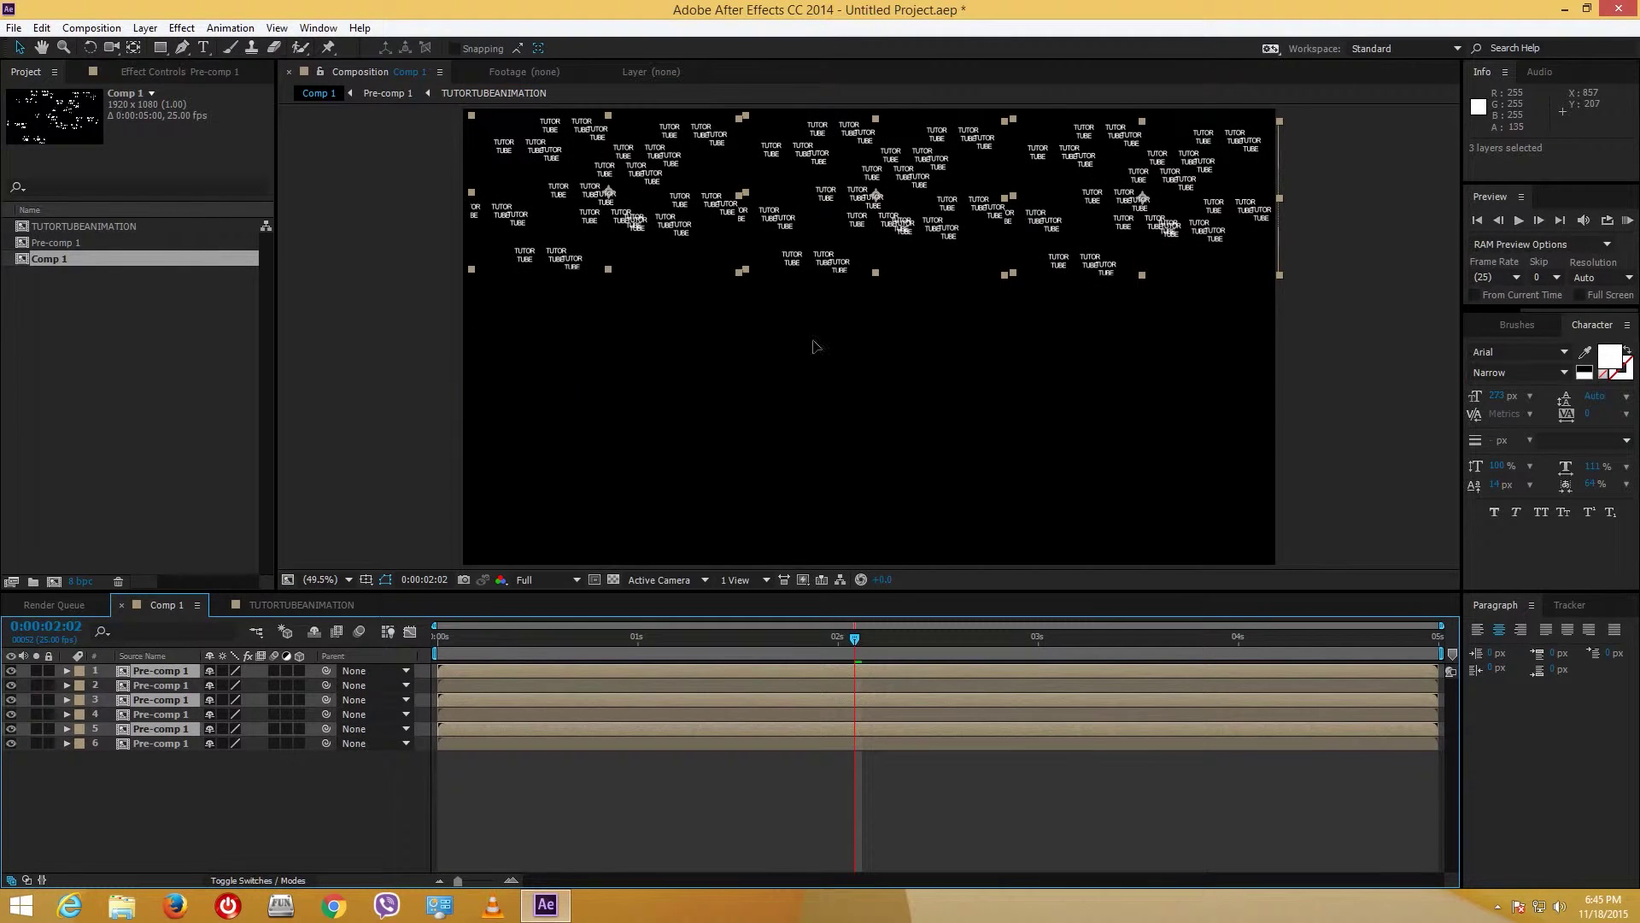
{"action": "left_click_drag", "start_coordinate": [826, 193], "coordinate": [812, 357]}
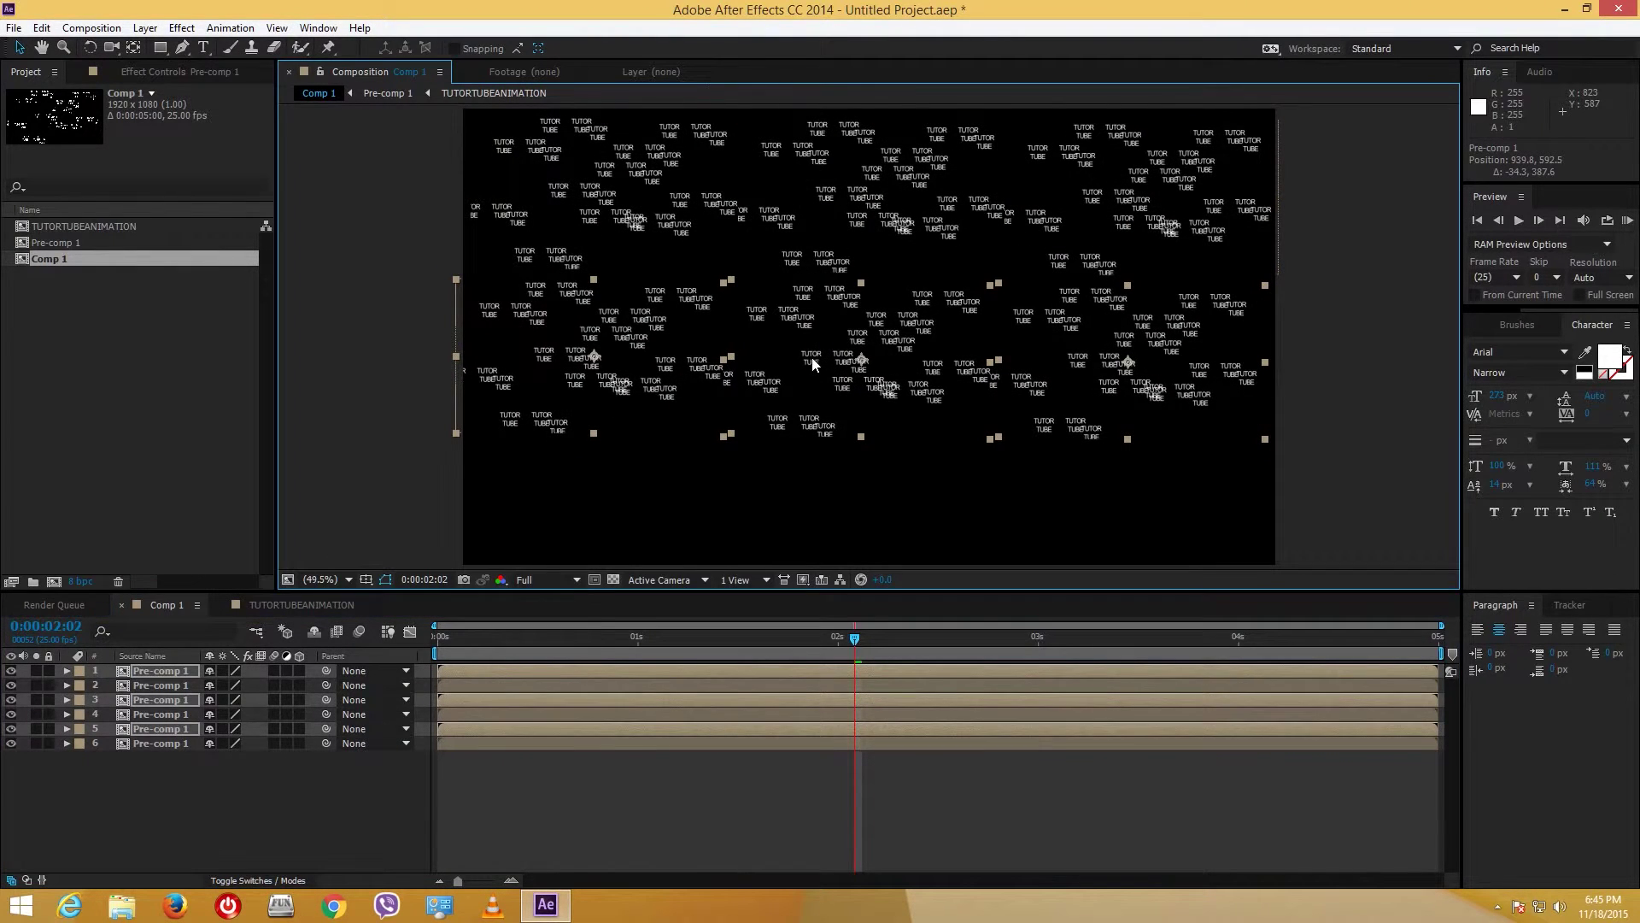
{"action": "key", "text": "ctrl+d"}
{"action": "left_click_drag", "start_coordinate": [916, 303], "coordinate": [906, 463]}
{"action": "left_click", "coordinate": [186, 821]}
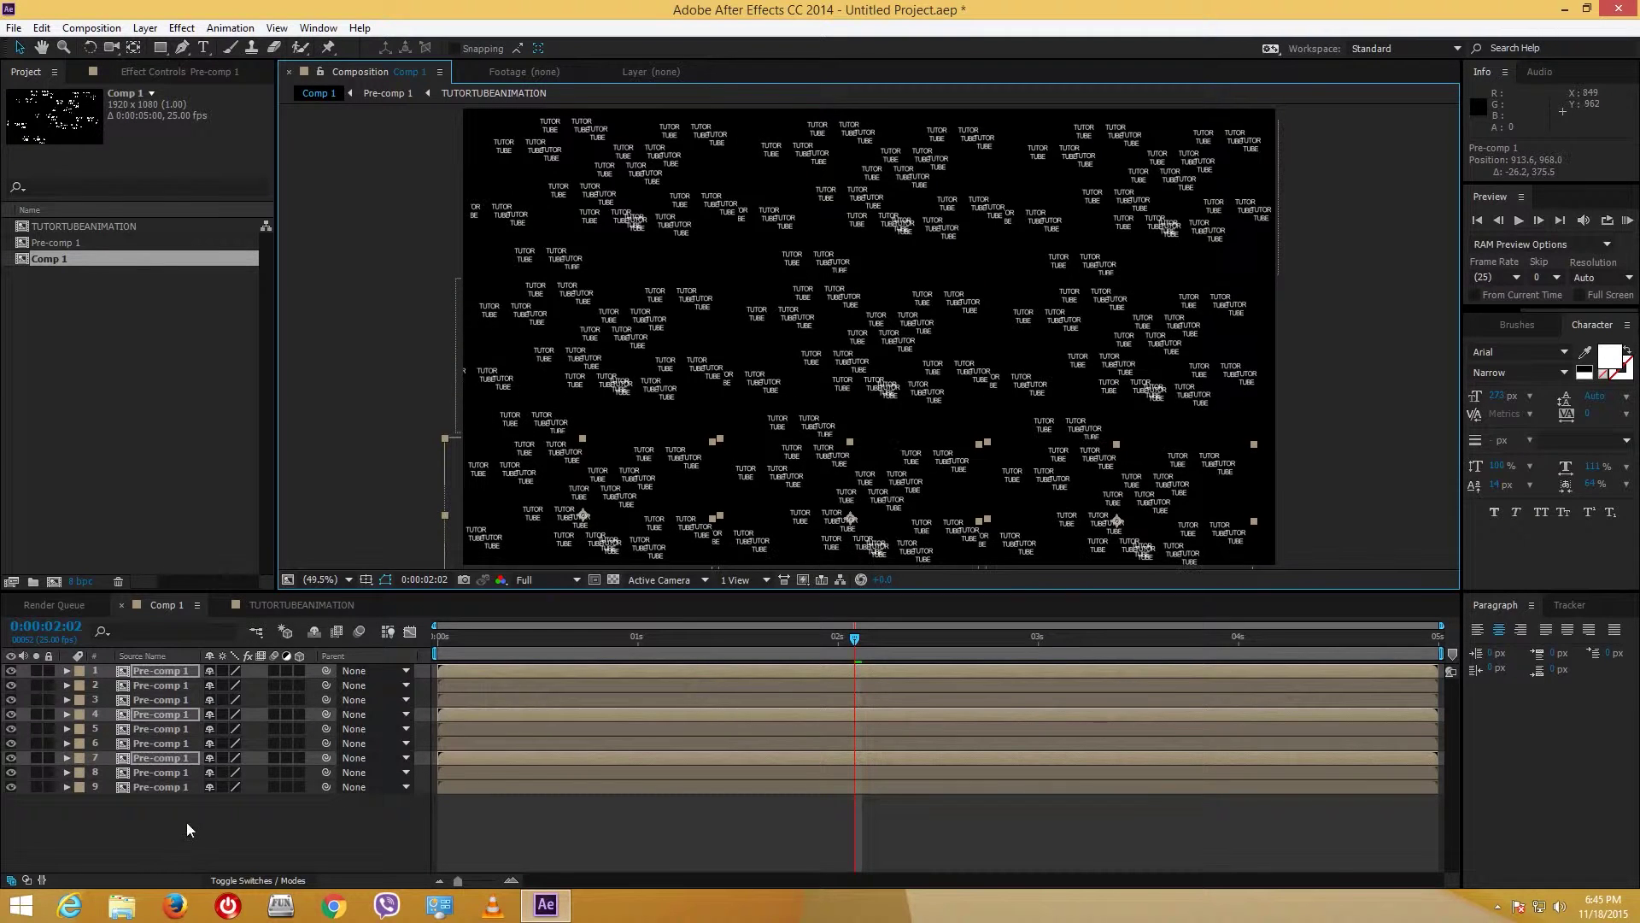
Step: Duplicate the centre Pre-comp 1 tile and enlarge one of the two to about 86% scale in place
{"action": "left_click", "coordinate": [162, 728]}
{"action": "key", "text": "ctrl+d"}
{"action": "left_click_drag", "start_coordinate": [904, 356], "coordinate": [745, 269]}
{"action": "key", "text": "ctrl+z"}
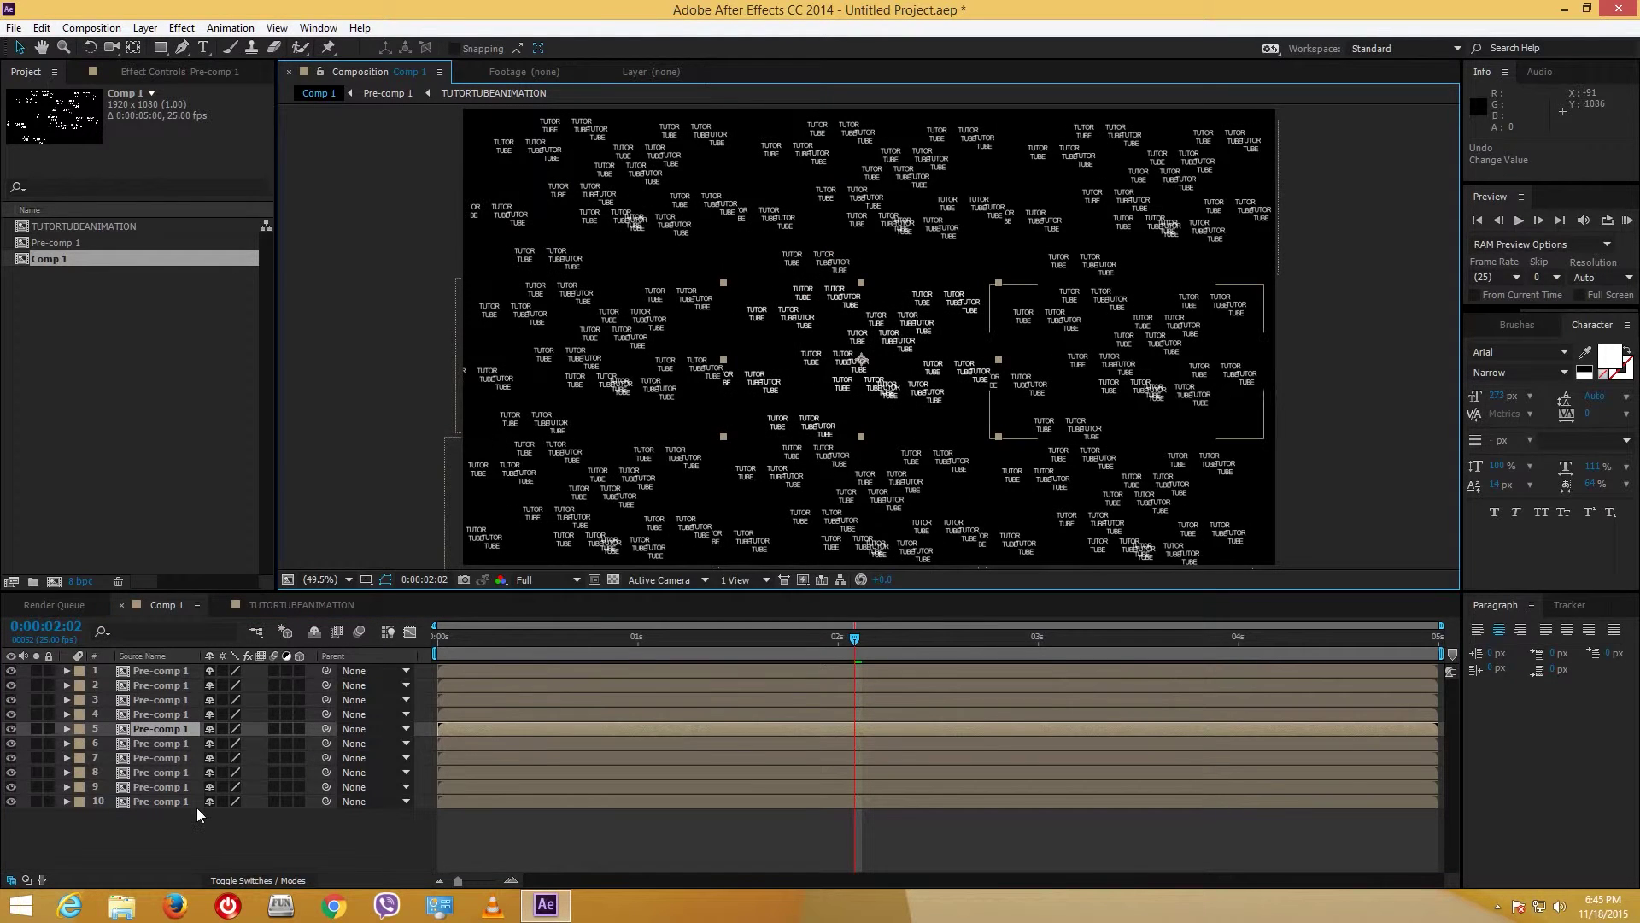
{"action": "left_click", "coordinate": [206, 838]}
{"action": "left_click", "coordinate": [171, 731]}
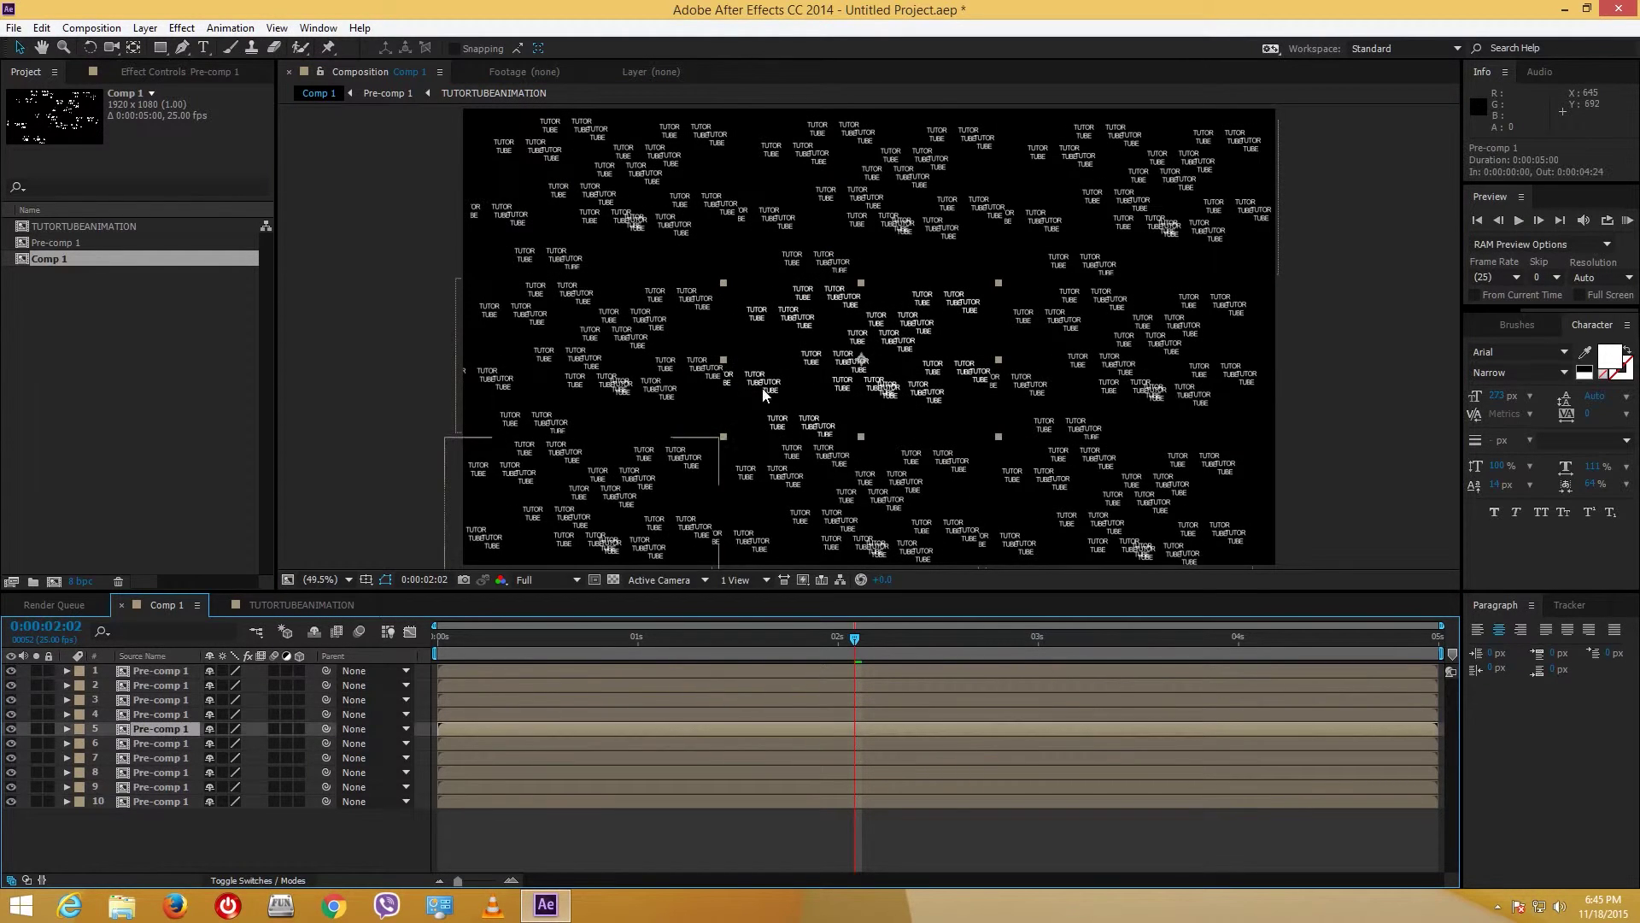
{"action": "left_click_drag", "start_coordinate": [1003, 442], "coordinate": [1210, 555]}
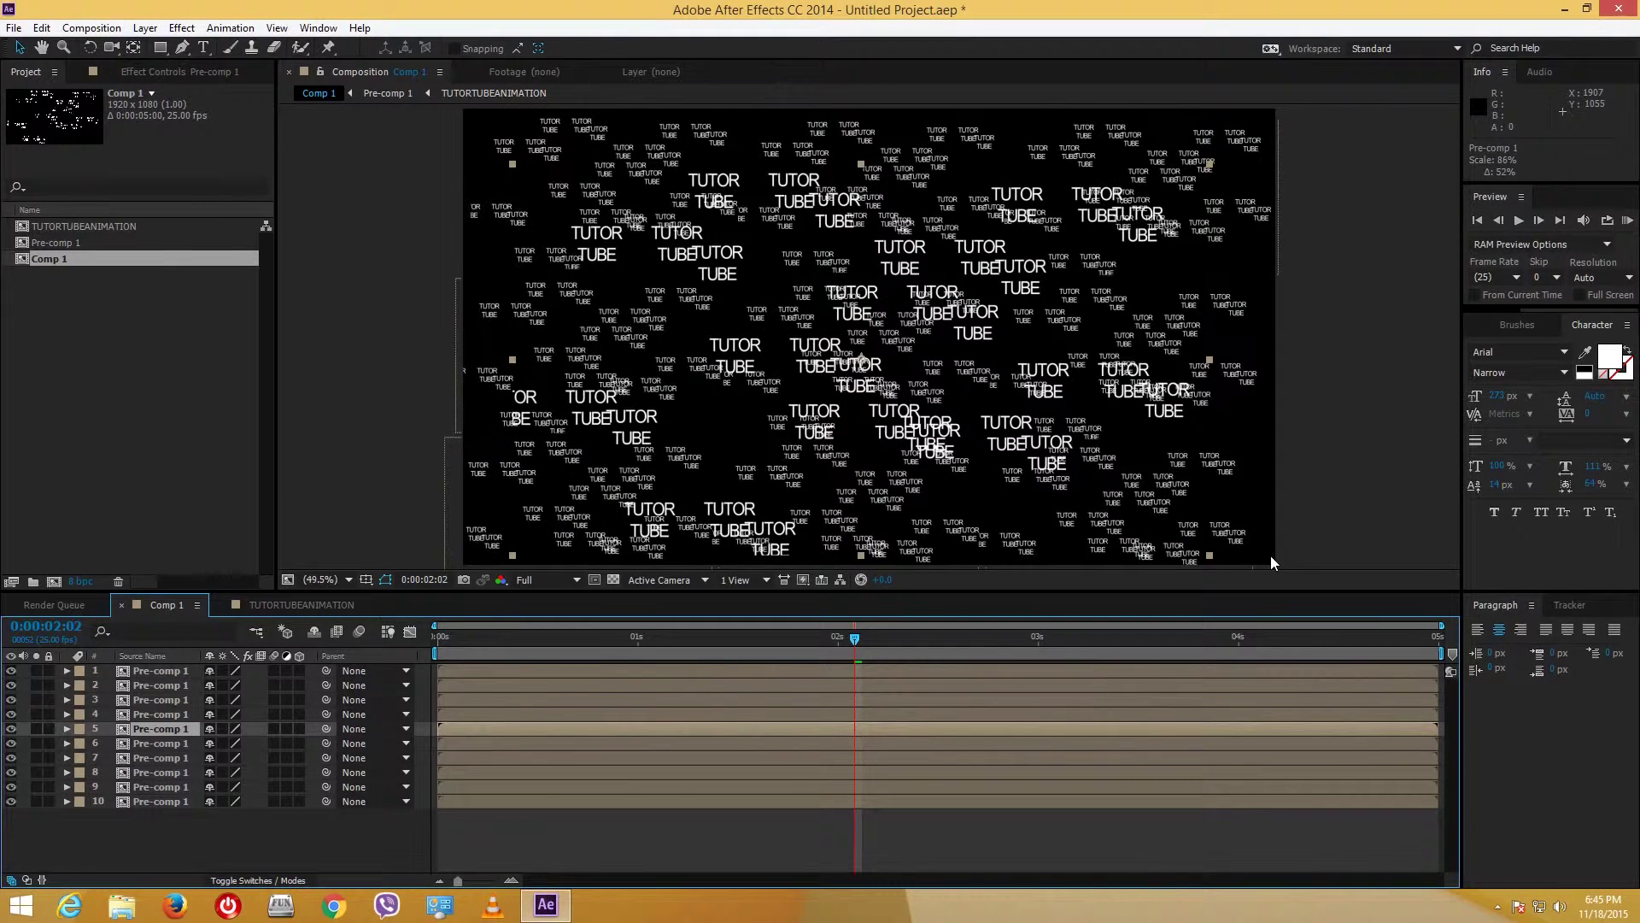
Step: Duplicate the enlarged Pre-comp 1 layer, scale one to about 192% and move it to about 800, 665
{"action": "left_click", "coordinate": [174, 704]}
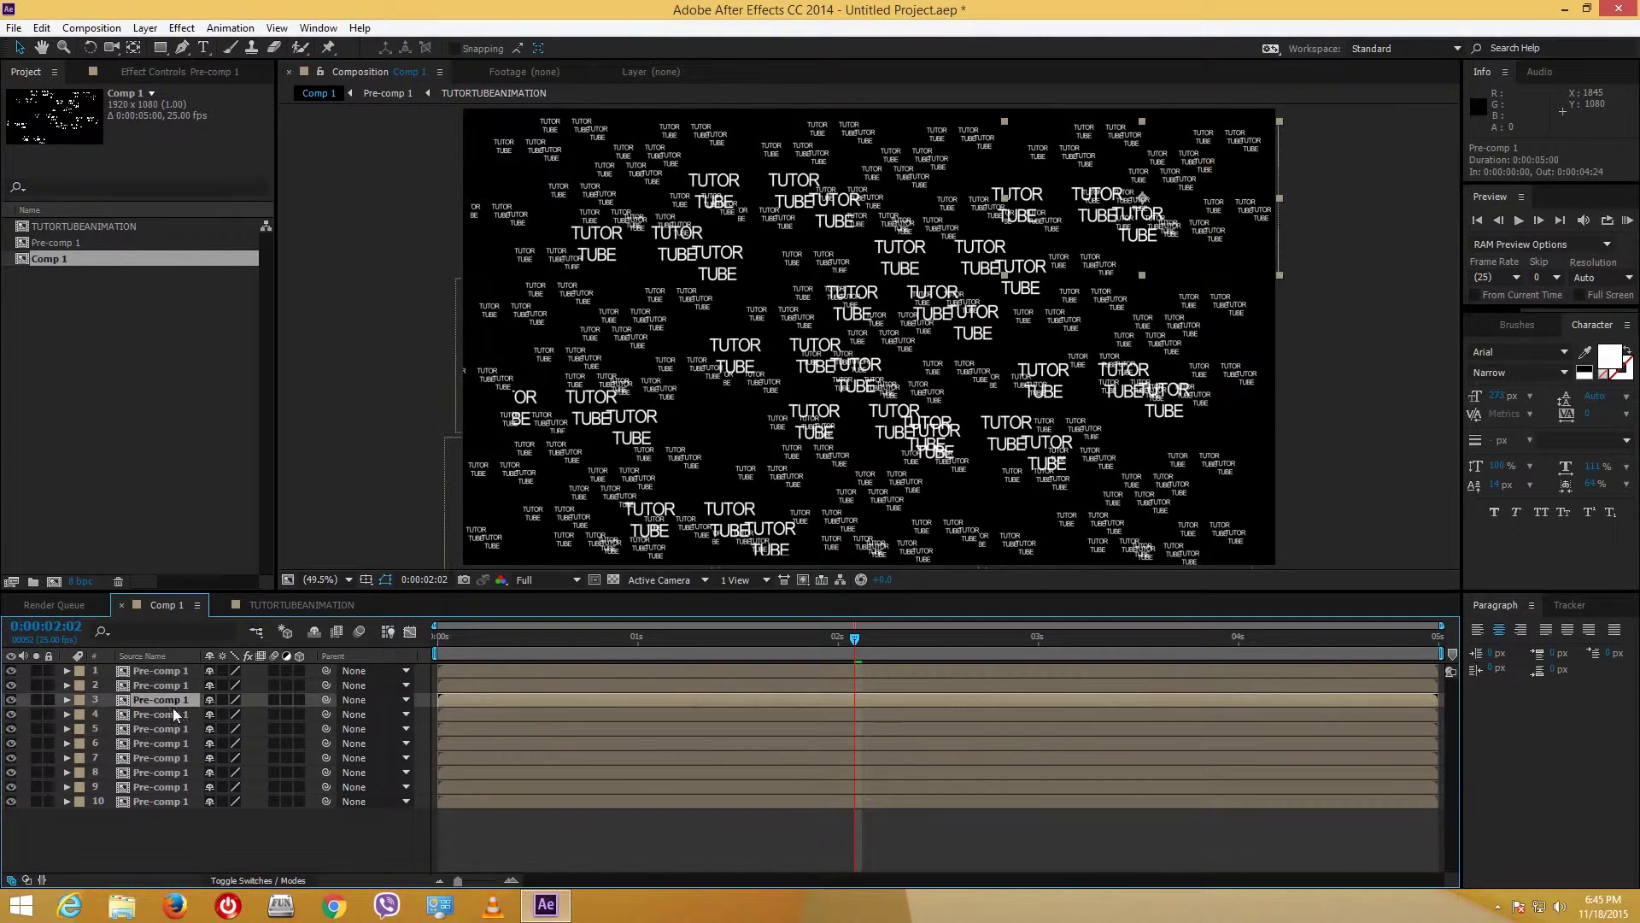
{"action": "left_click", "coordinate": [164, 730]}
{"action": "key", "text": "ctrl+d"}
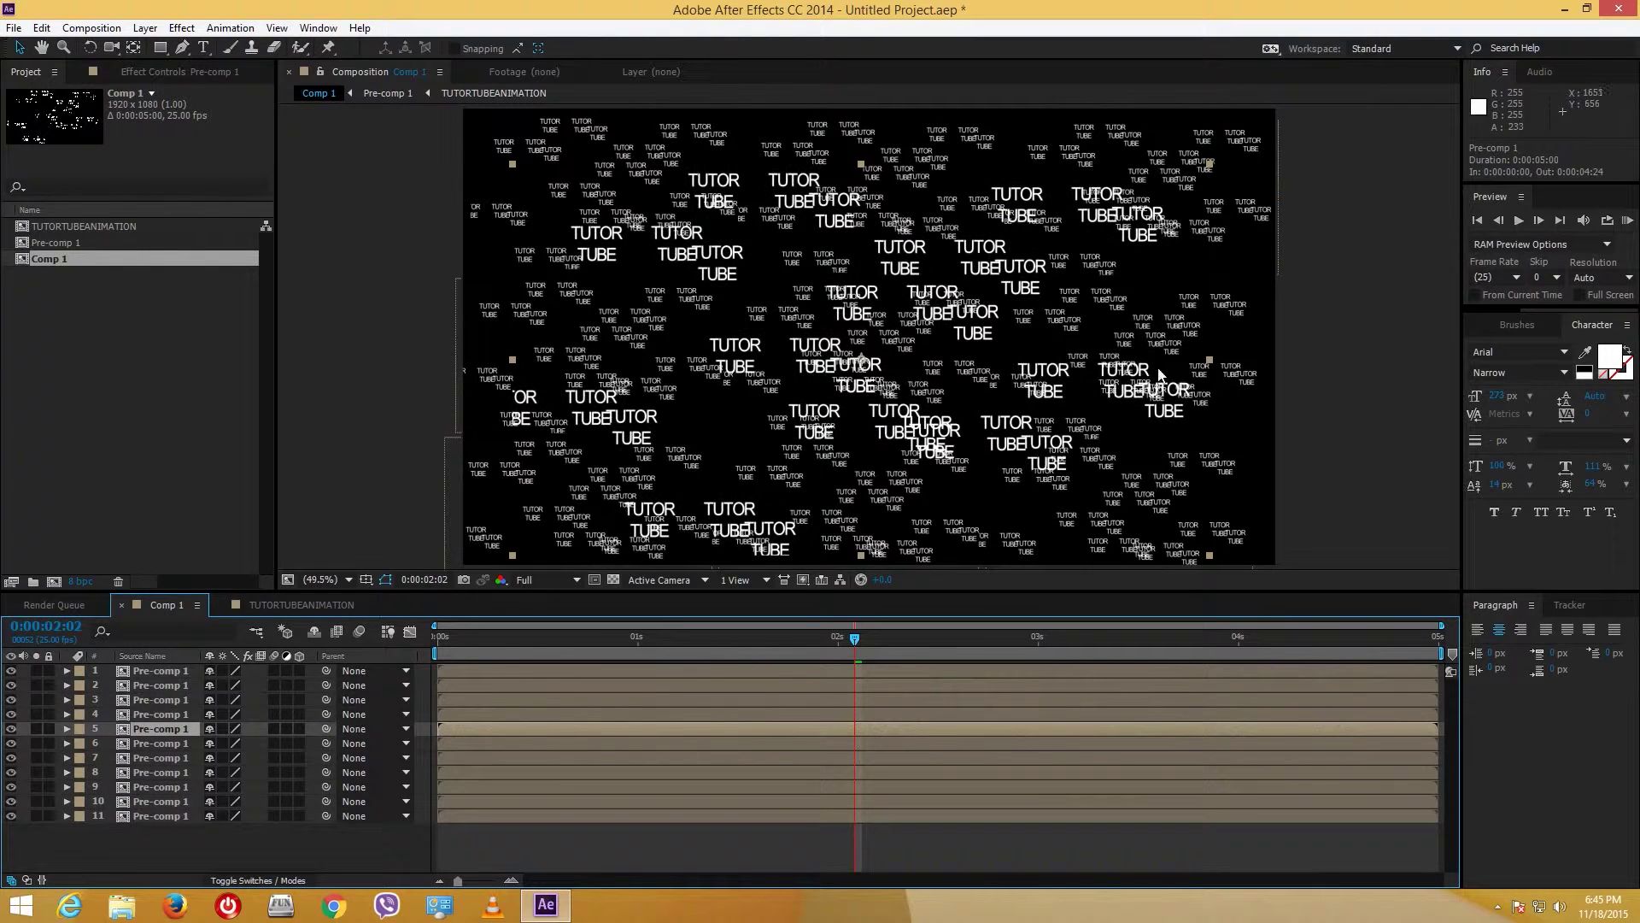
{"action": "left_click_drag", "start_coordinate": [1234, 578], "coordinate": [1636, 882]}
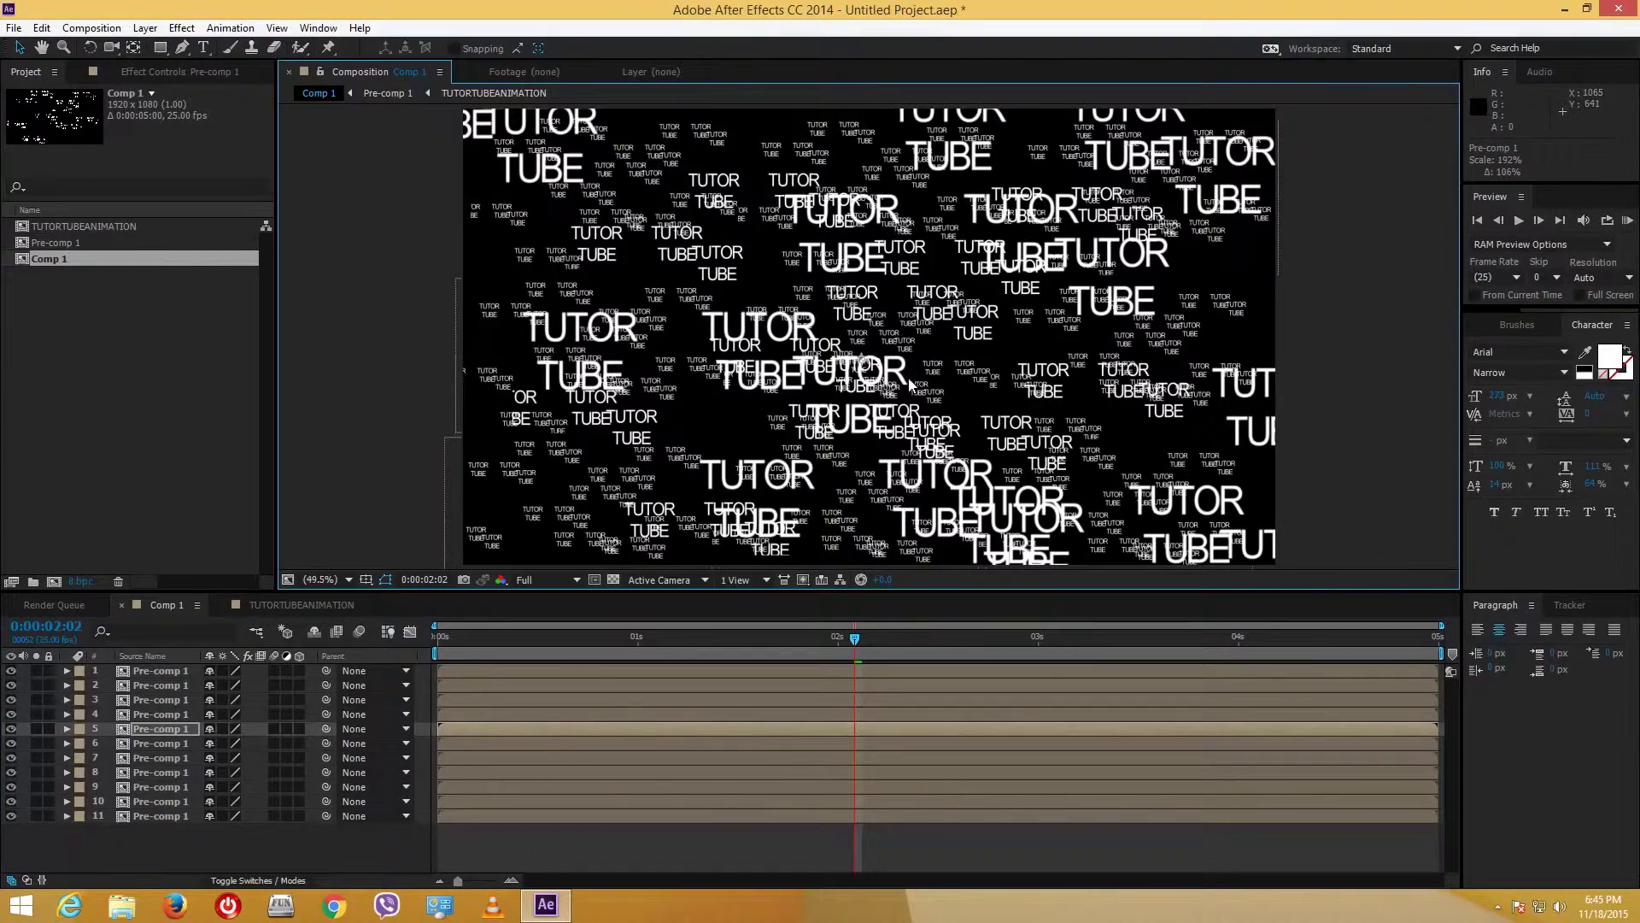
{"action": "left_click_drag", "start_coordinate": [902, 369], "coordinate": [843, 400]}
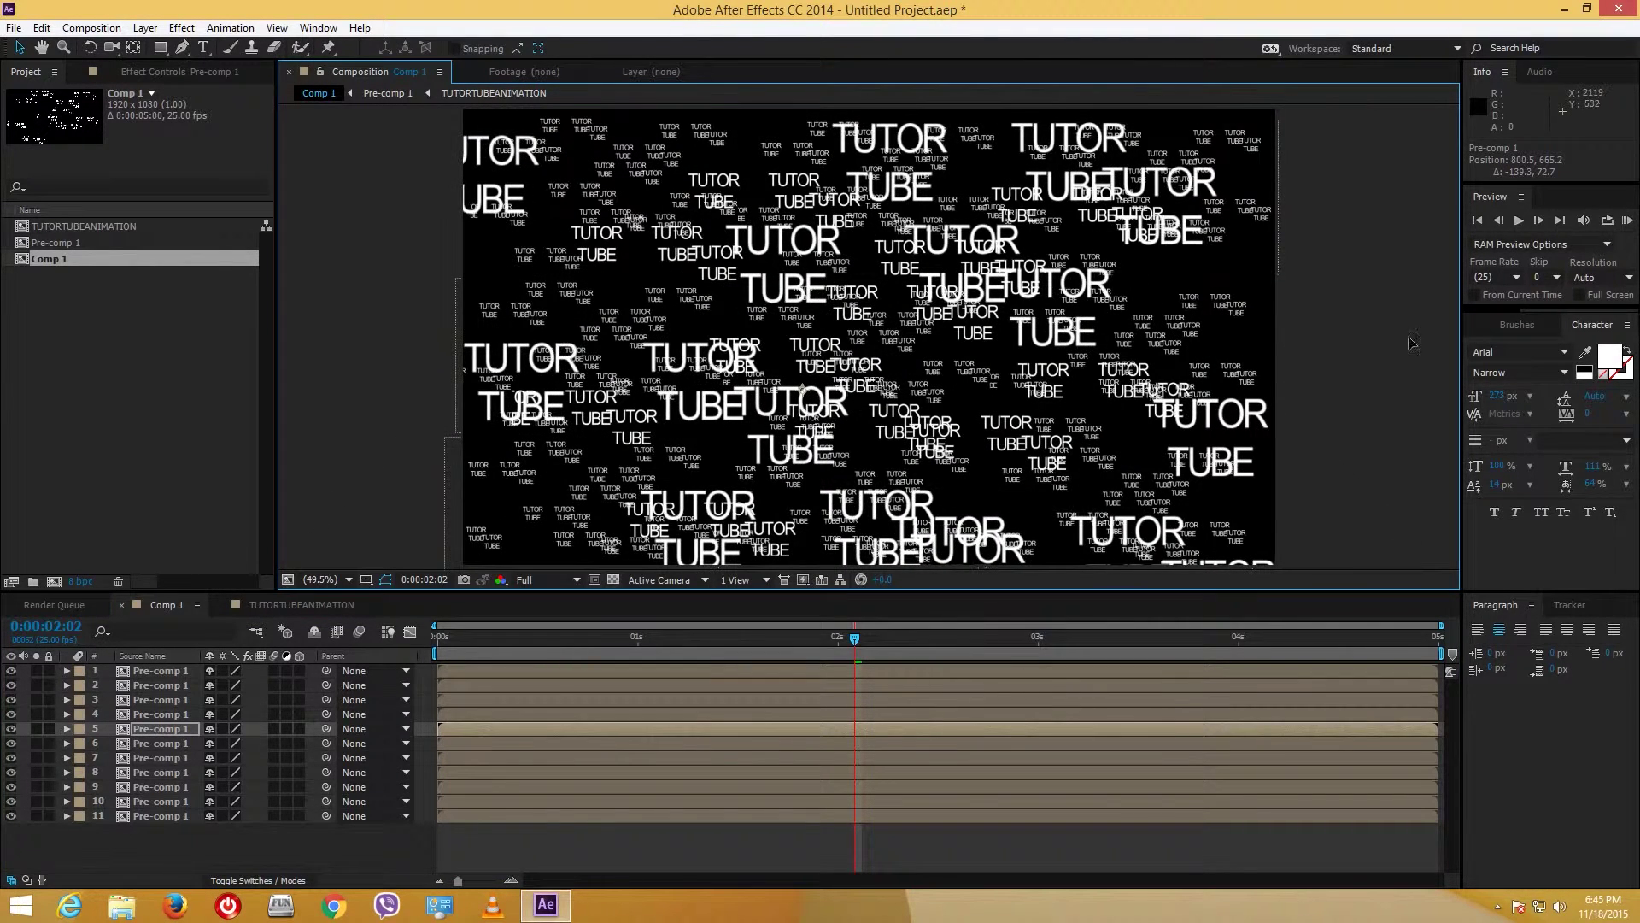
Step: Preview the layered text animation in Comp 1 from 0:00:00:00
{"action": "key", "text": "space"}
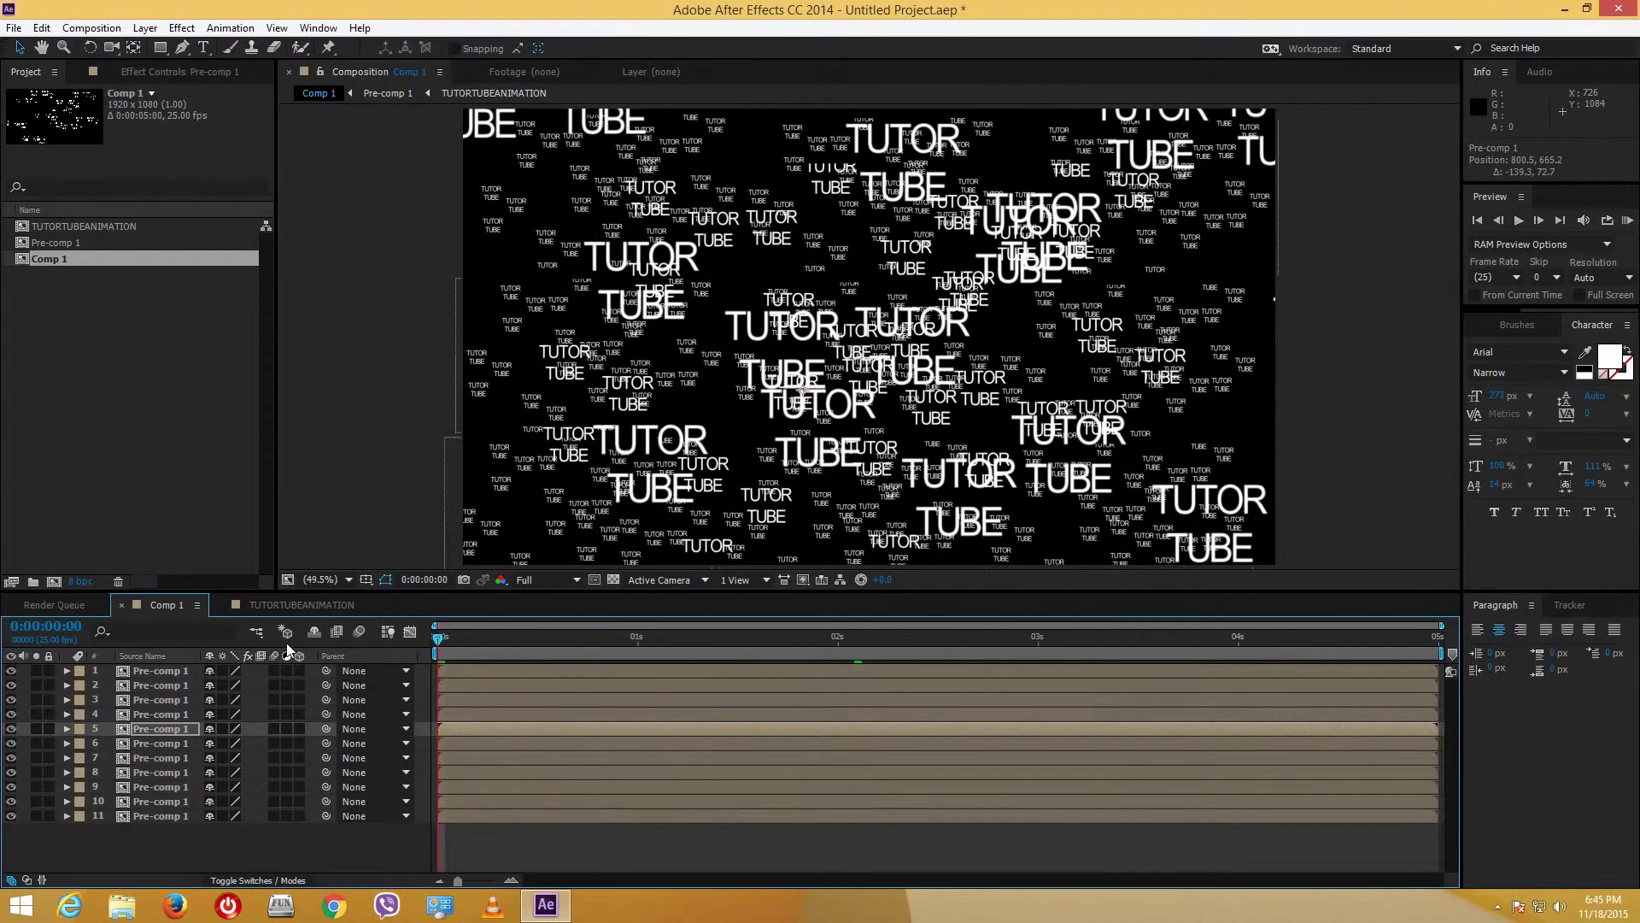
{"action": "key", "text": "space"}
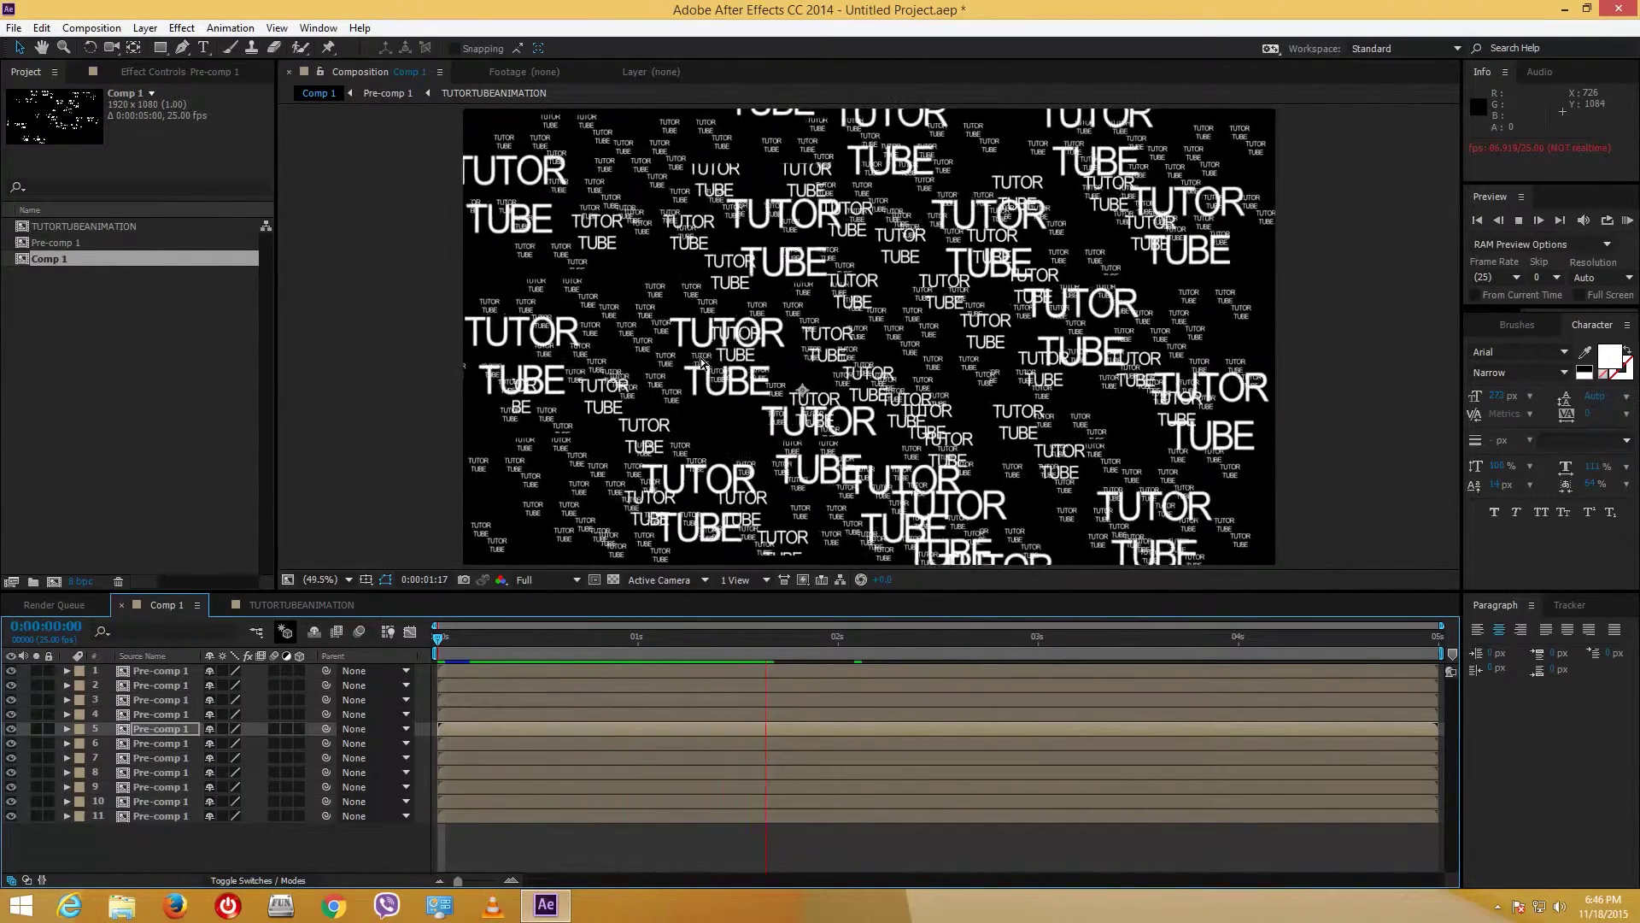
{"action": "key", "text": "space"}
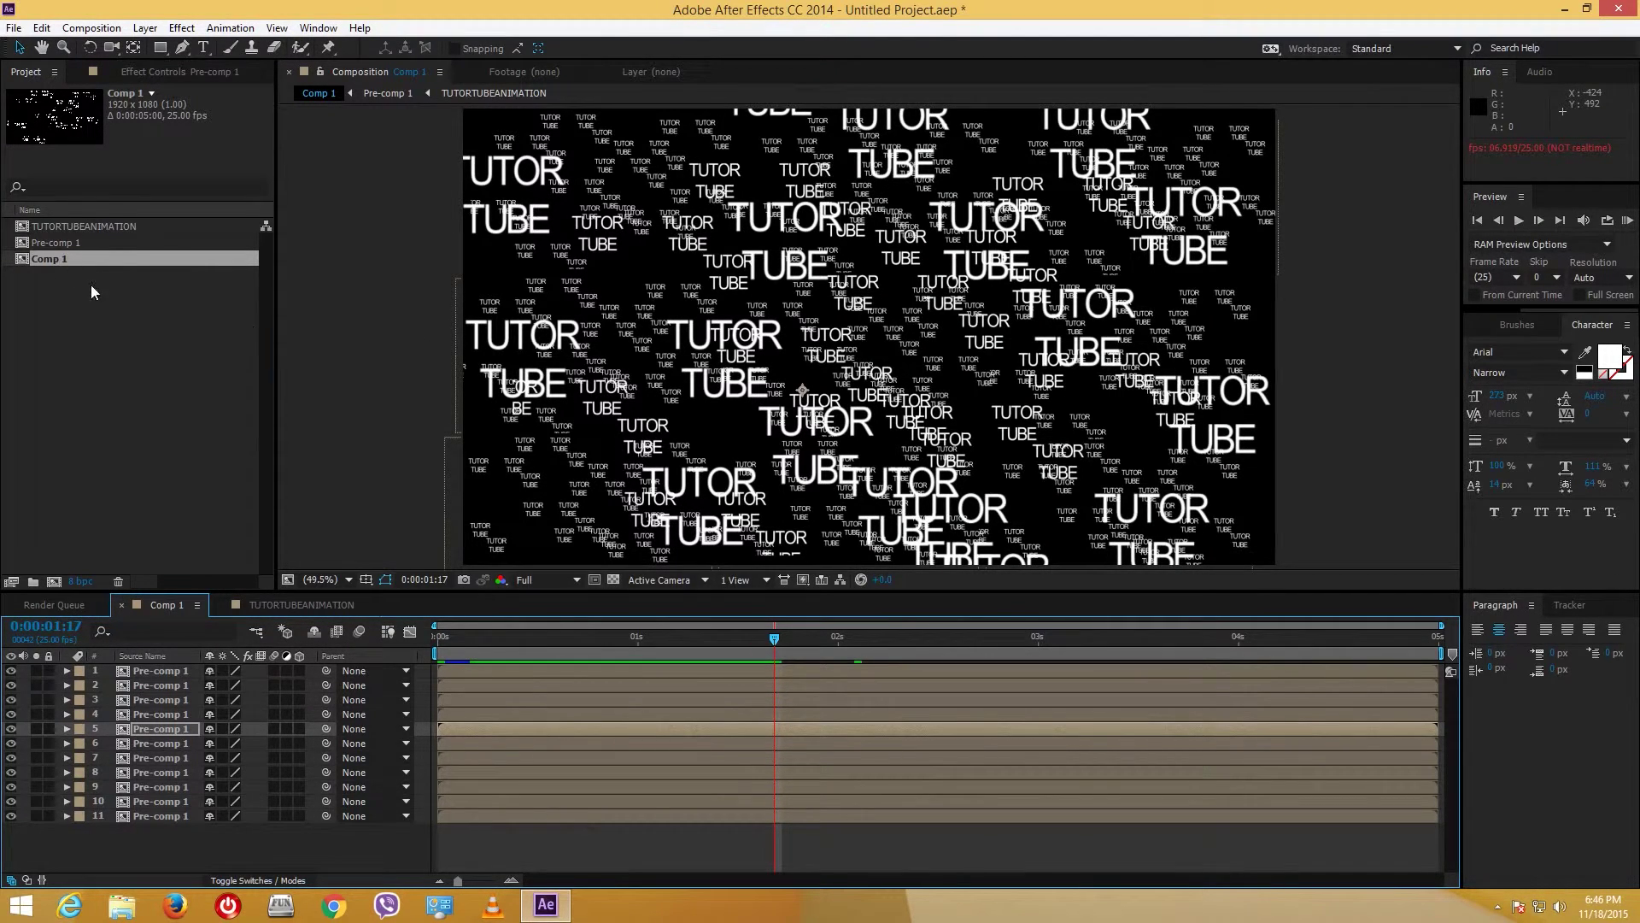
Step: Open the TUTORTUBEANIMATION composition and recolour the upper-right TUTOR TUBE text yellow
{"action": "left_click", "coordinate": [63, 242]}
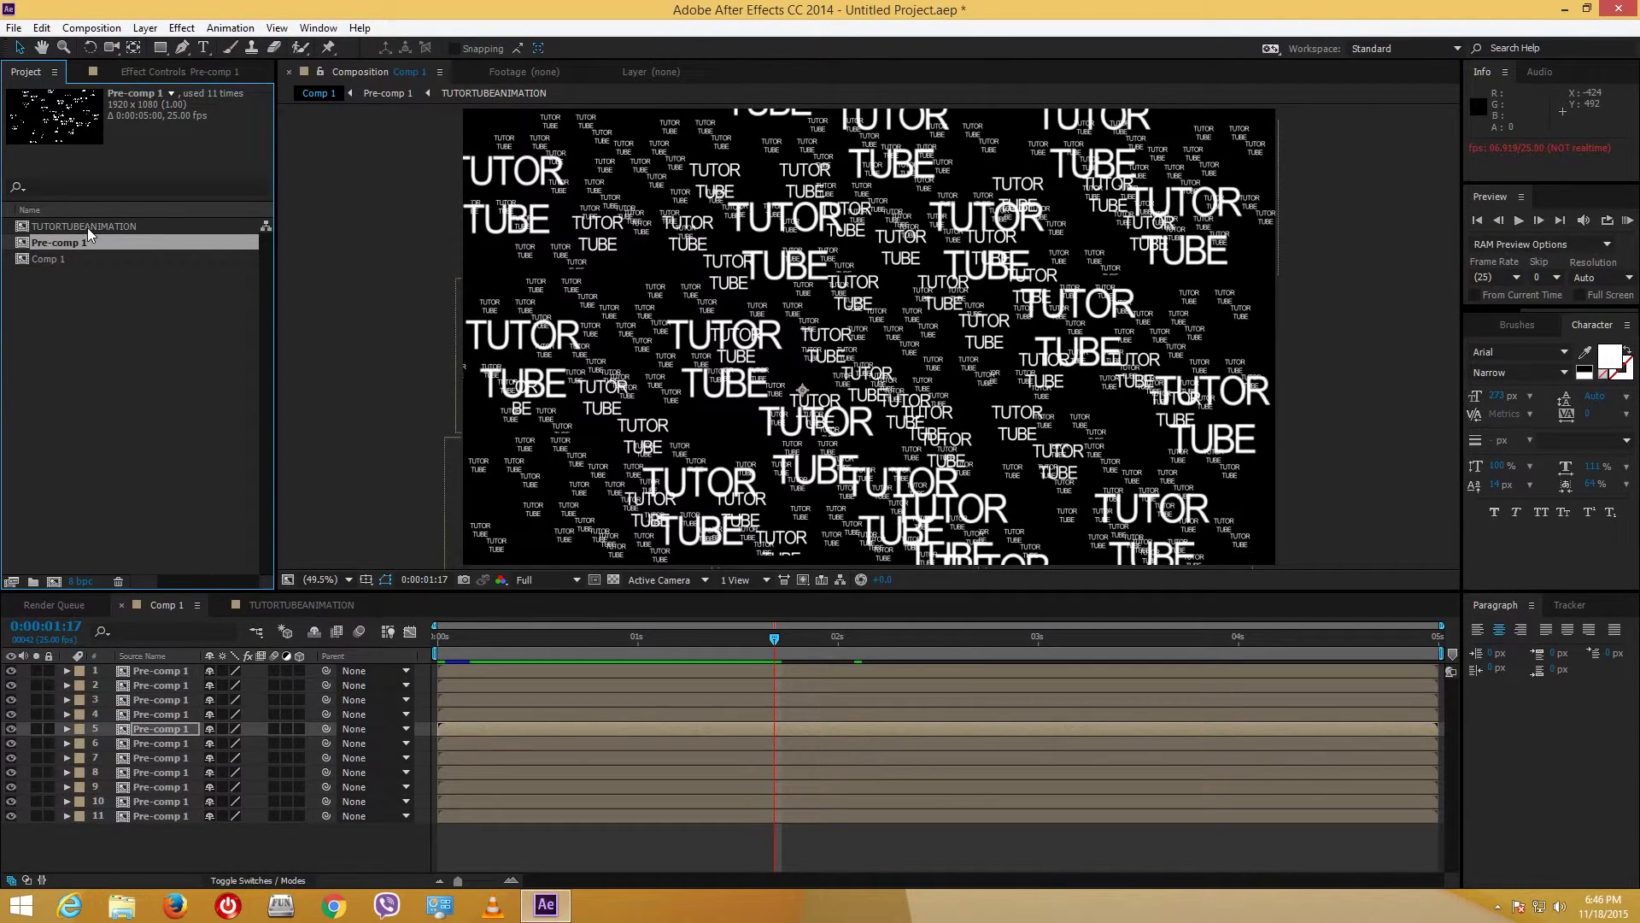
{"action": "double_click", "coordinate": [60, 225]}
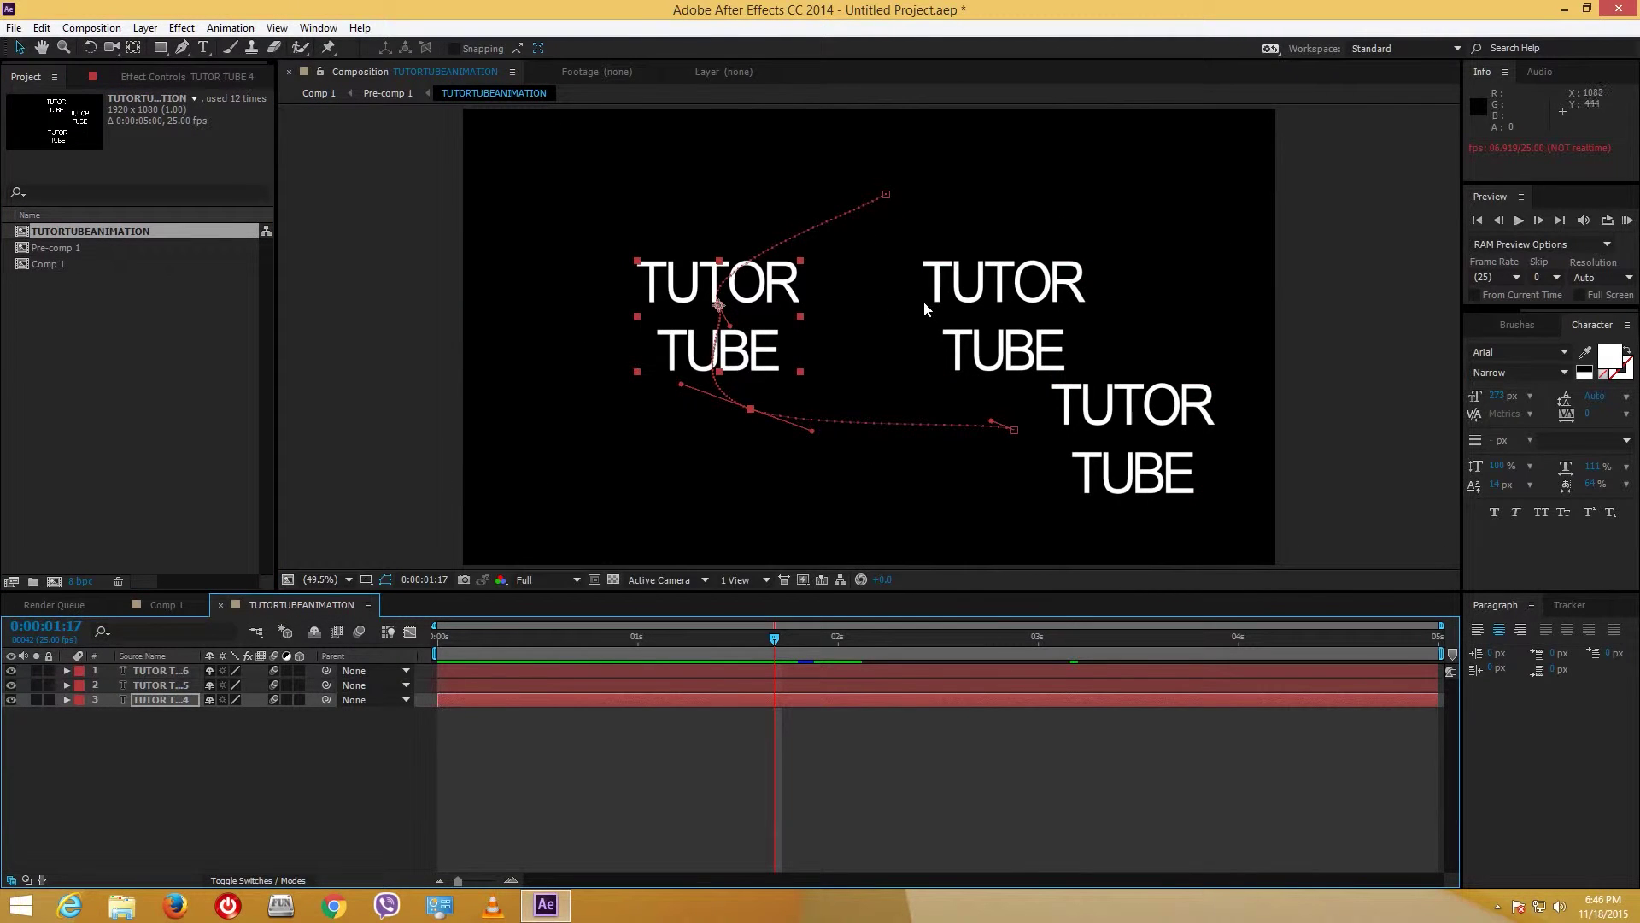
{"action": "left_click", "coordinate": [1047, 288]}
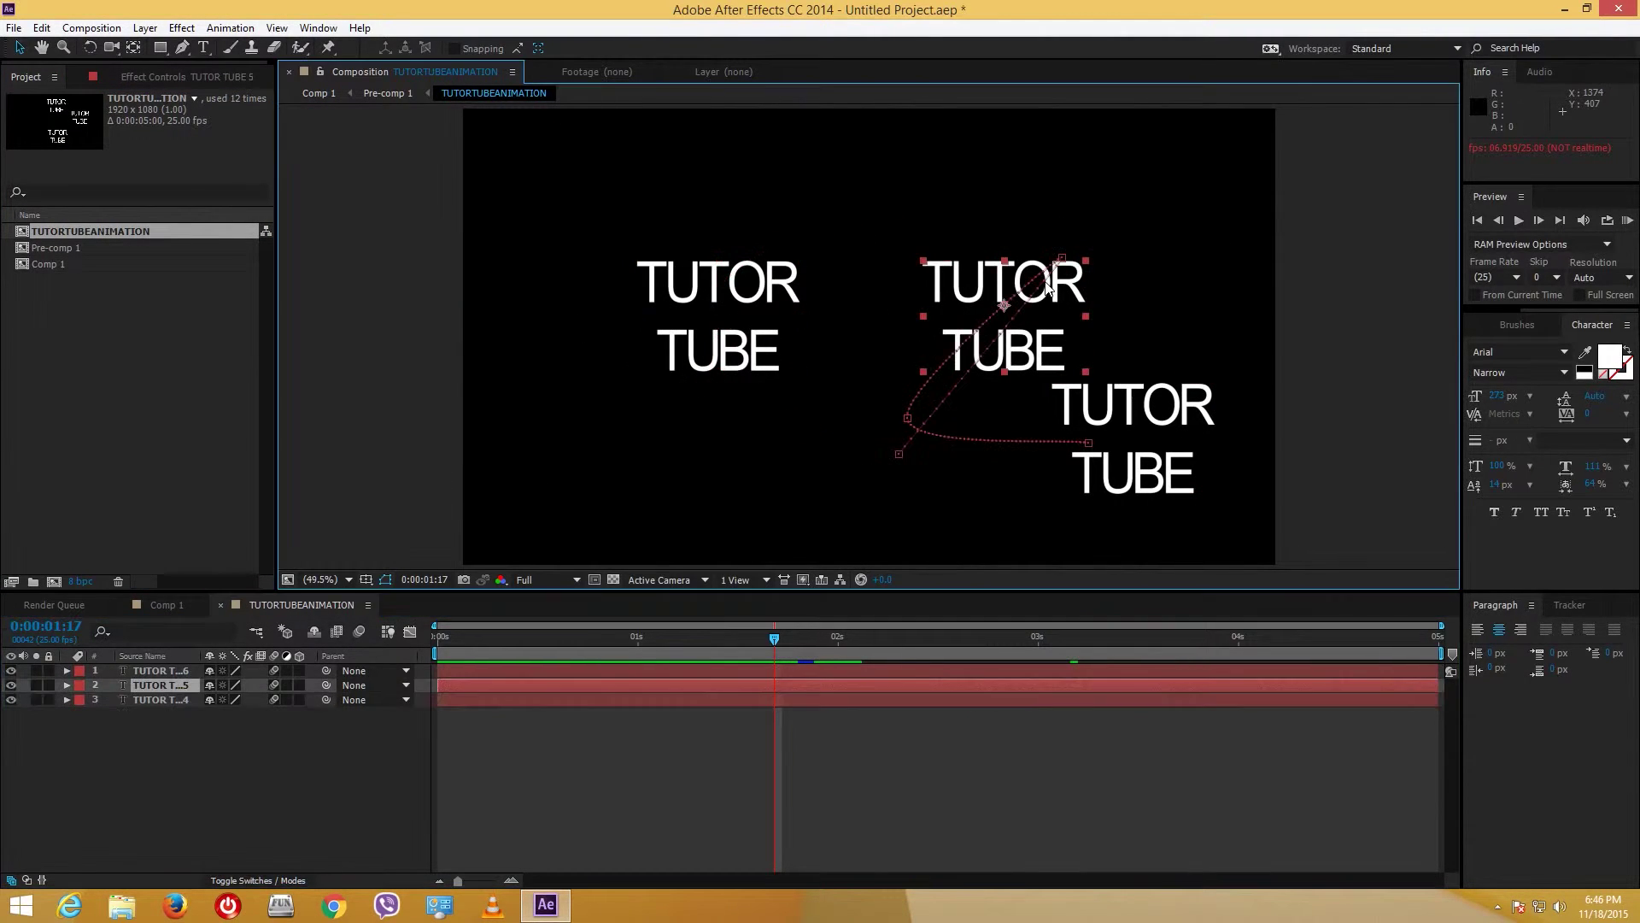
{"action": "left_click", "coordinate": [1609, 356]}
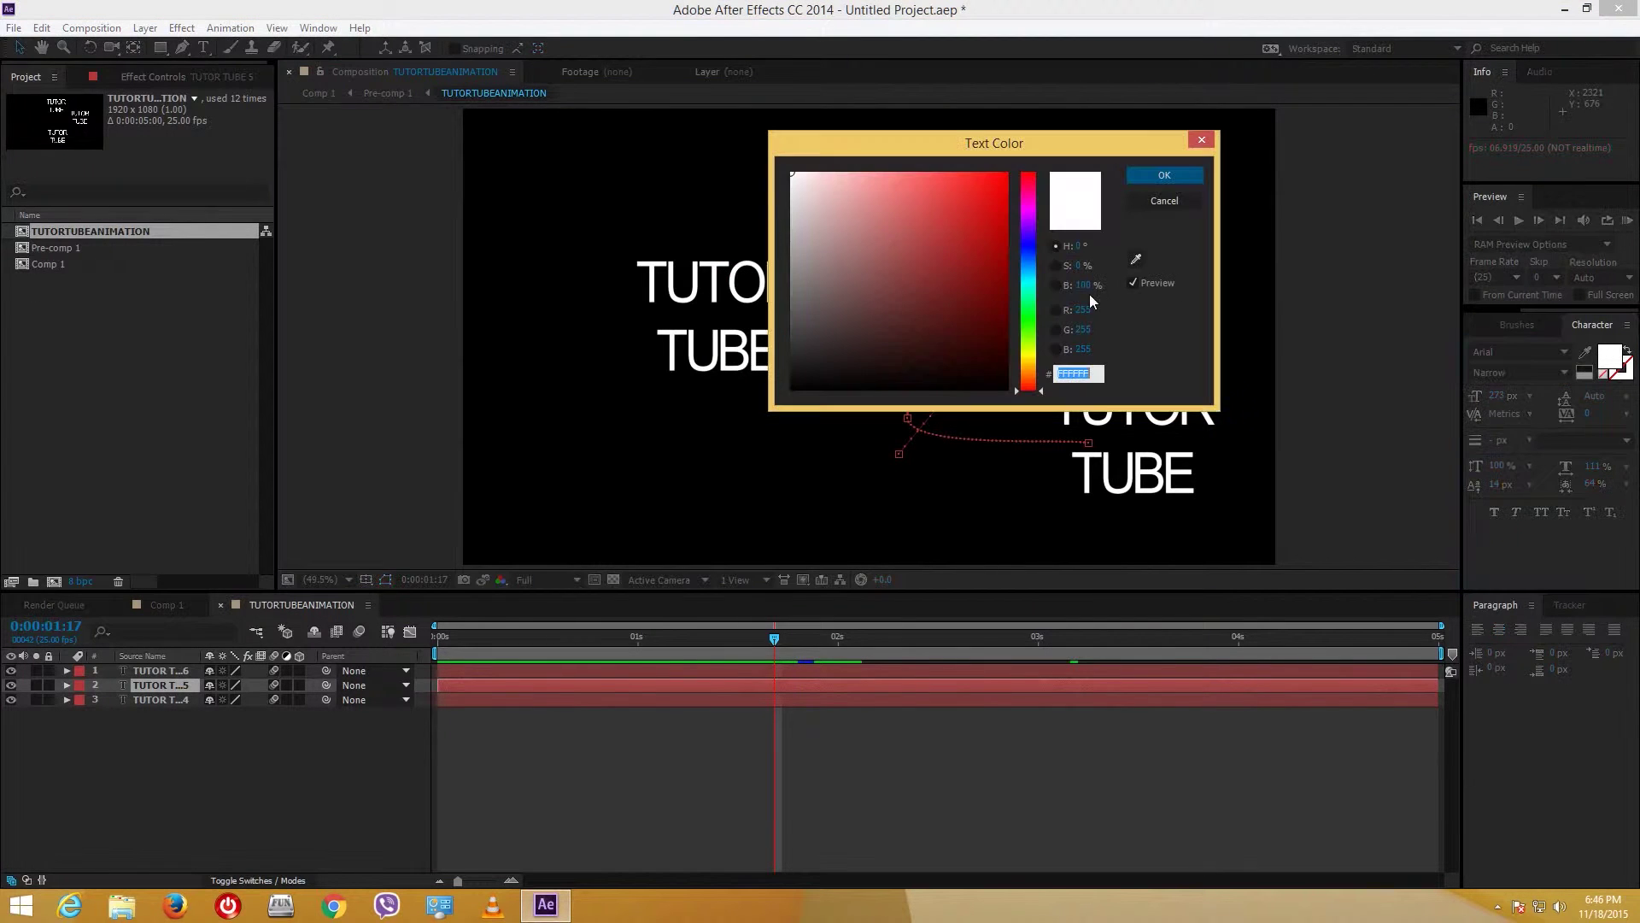
{"action": "left_click_drag", "start_coordinate": [983, 152], "coordinate": [938, 154]}
{"action": "left_click", "coordinate": [884, 258]}
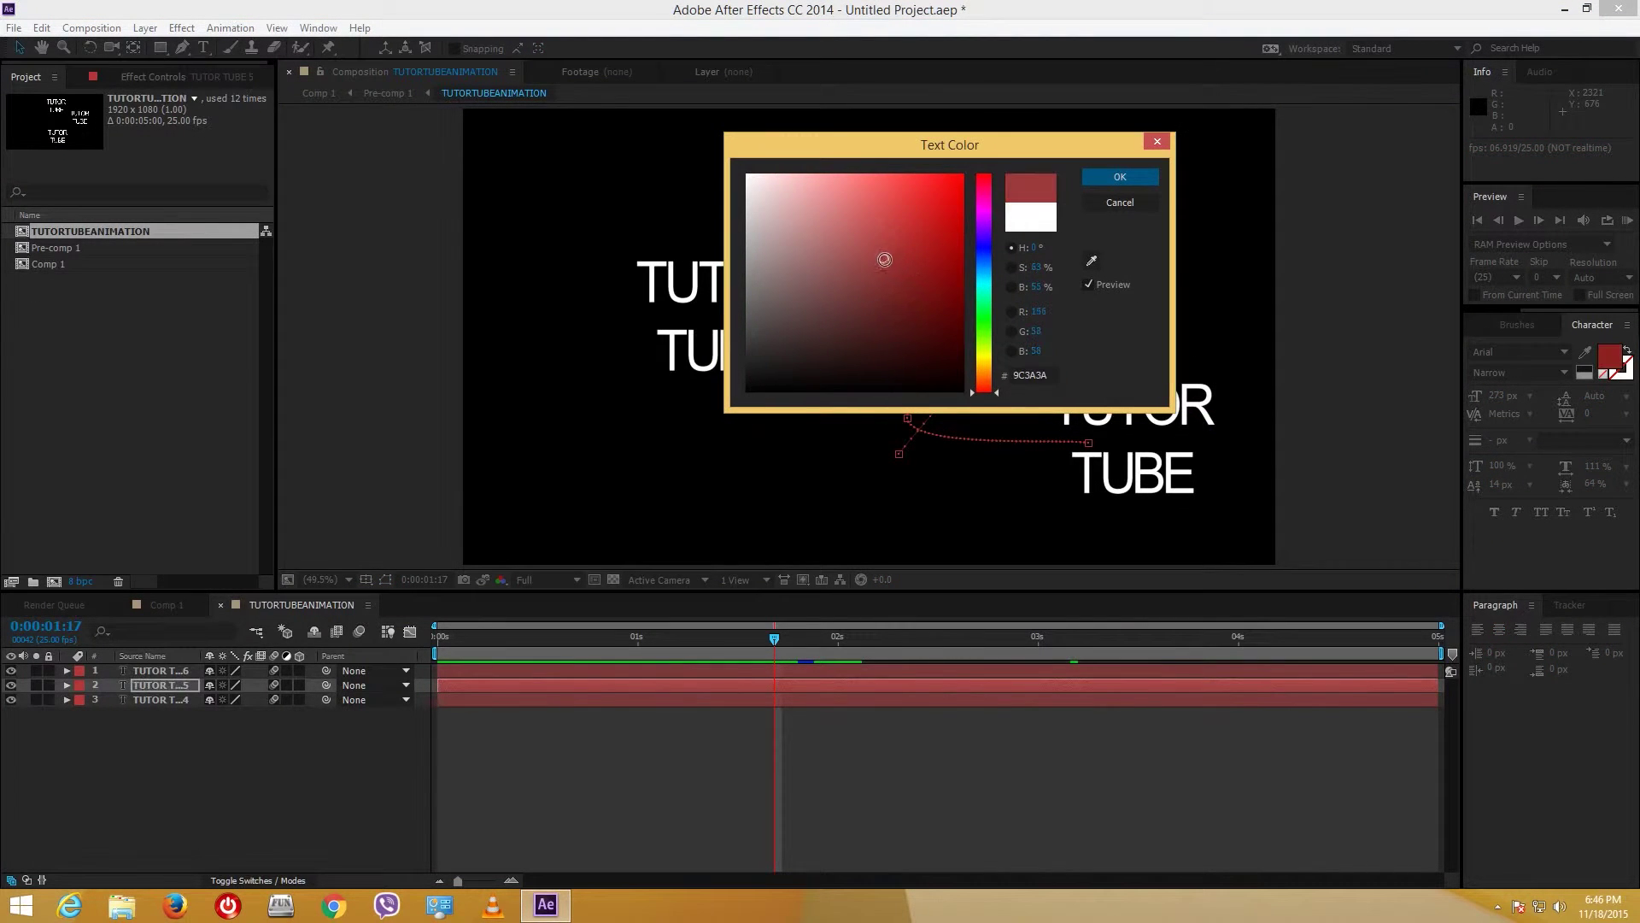
{"action": "left_click", "coordinate": [983, 356]}
{"action": "left_click_drag", "start_coordinate": [891, 366], "coordinate": [877, 192]}
{"action": "left_click", "coordinate": [1140, 175]}
Step: Recolour the lower-right TUTOR TUBE text light blue
{"action": "left_click", "coordinate": [1206, 432]}
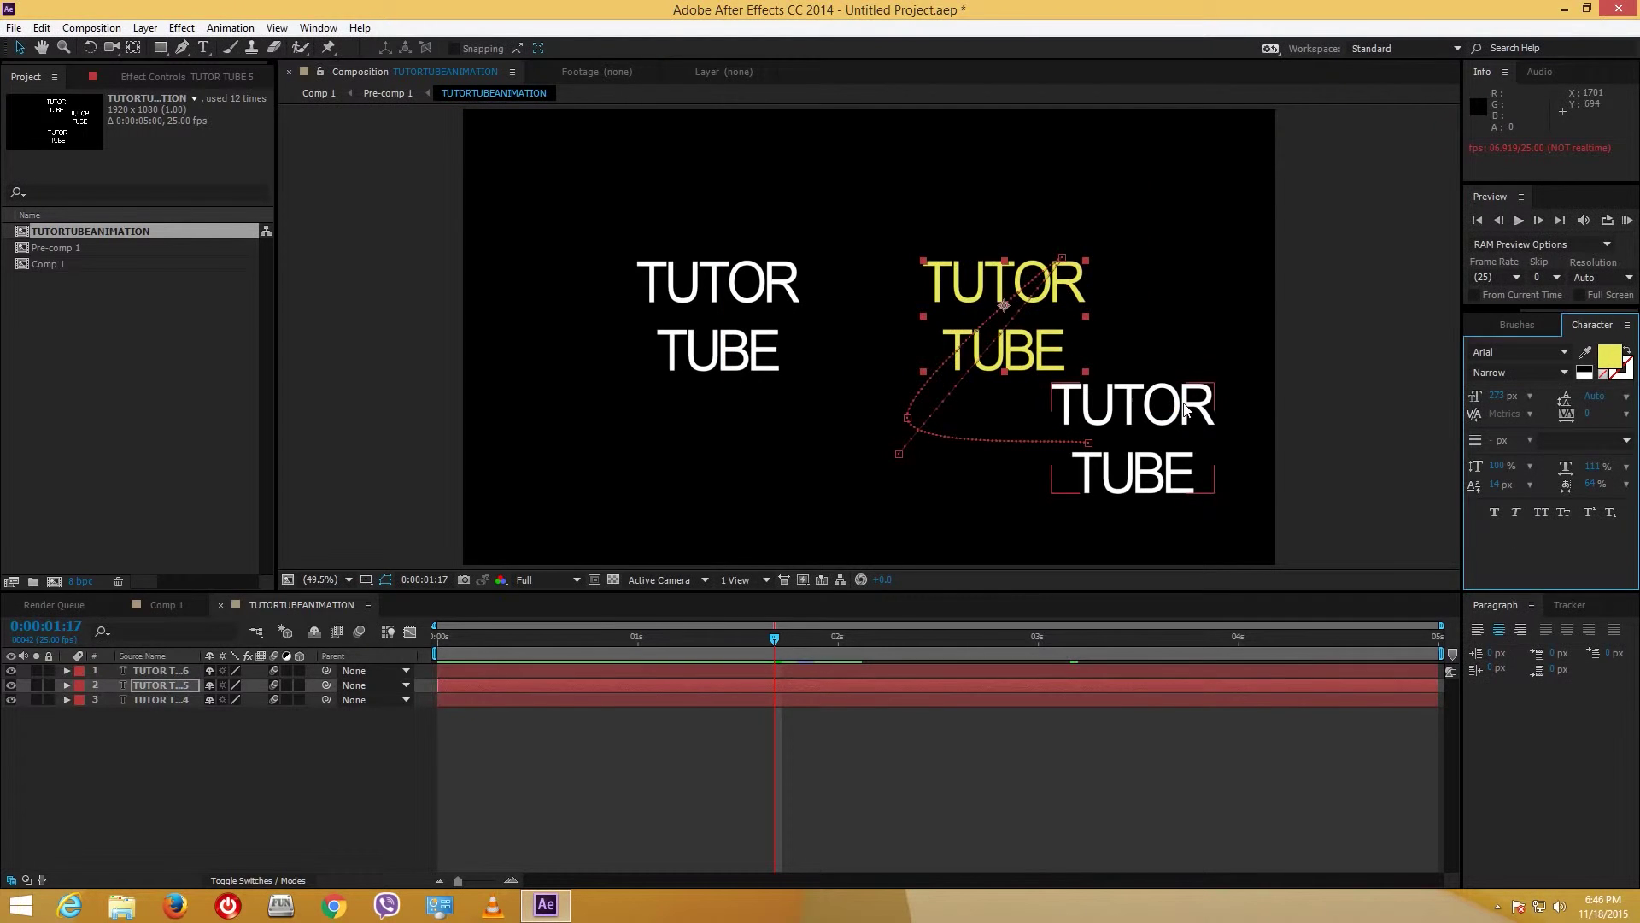
{"action": "left_click", "coordinate": [1610, 358]}
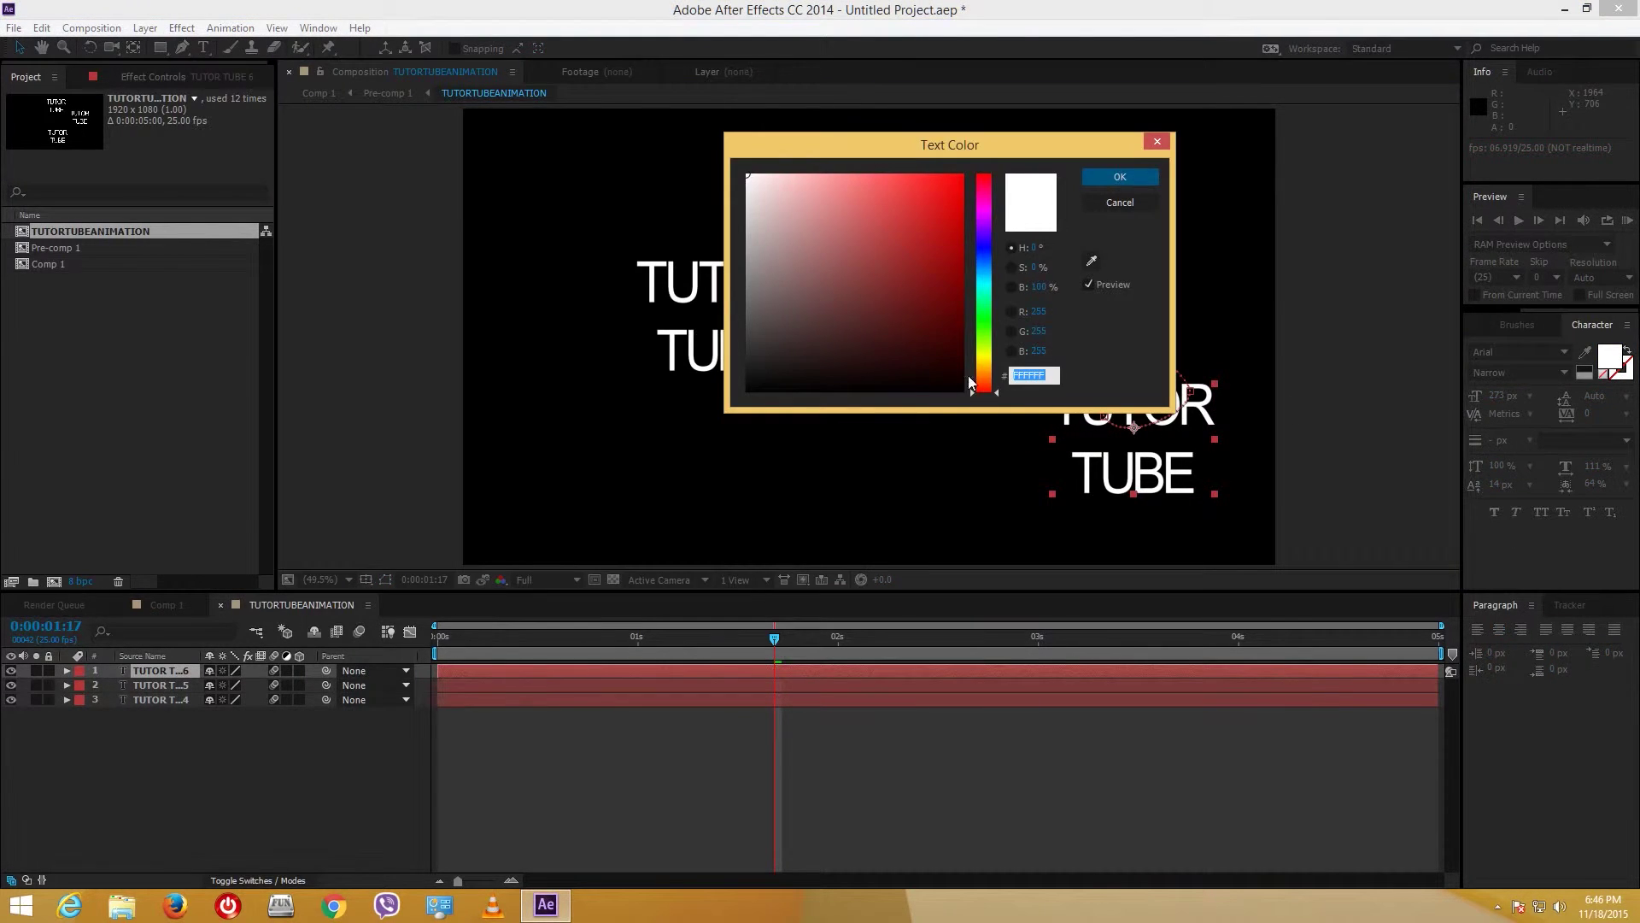
{"action": "left_click", "coordinate": [988, 272]}
{"action": "left_click", "coordinate": [872, 341]}
{"action": "left_click_drag", "start_coordinate": [871, 340], "coordinate": [876, 190]}
{"action": "left_click", "coordinate": [1109, 179]}
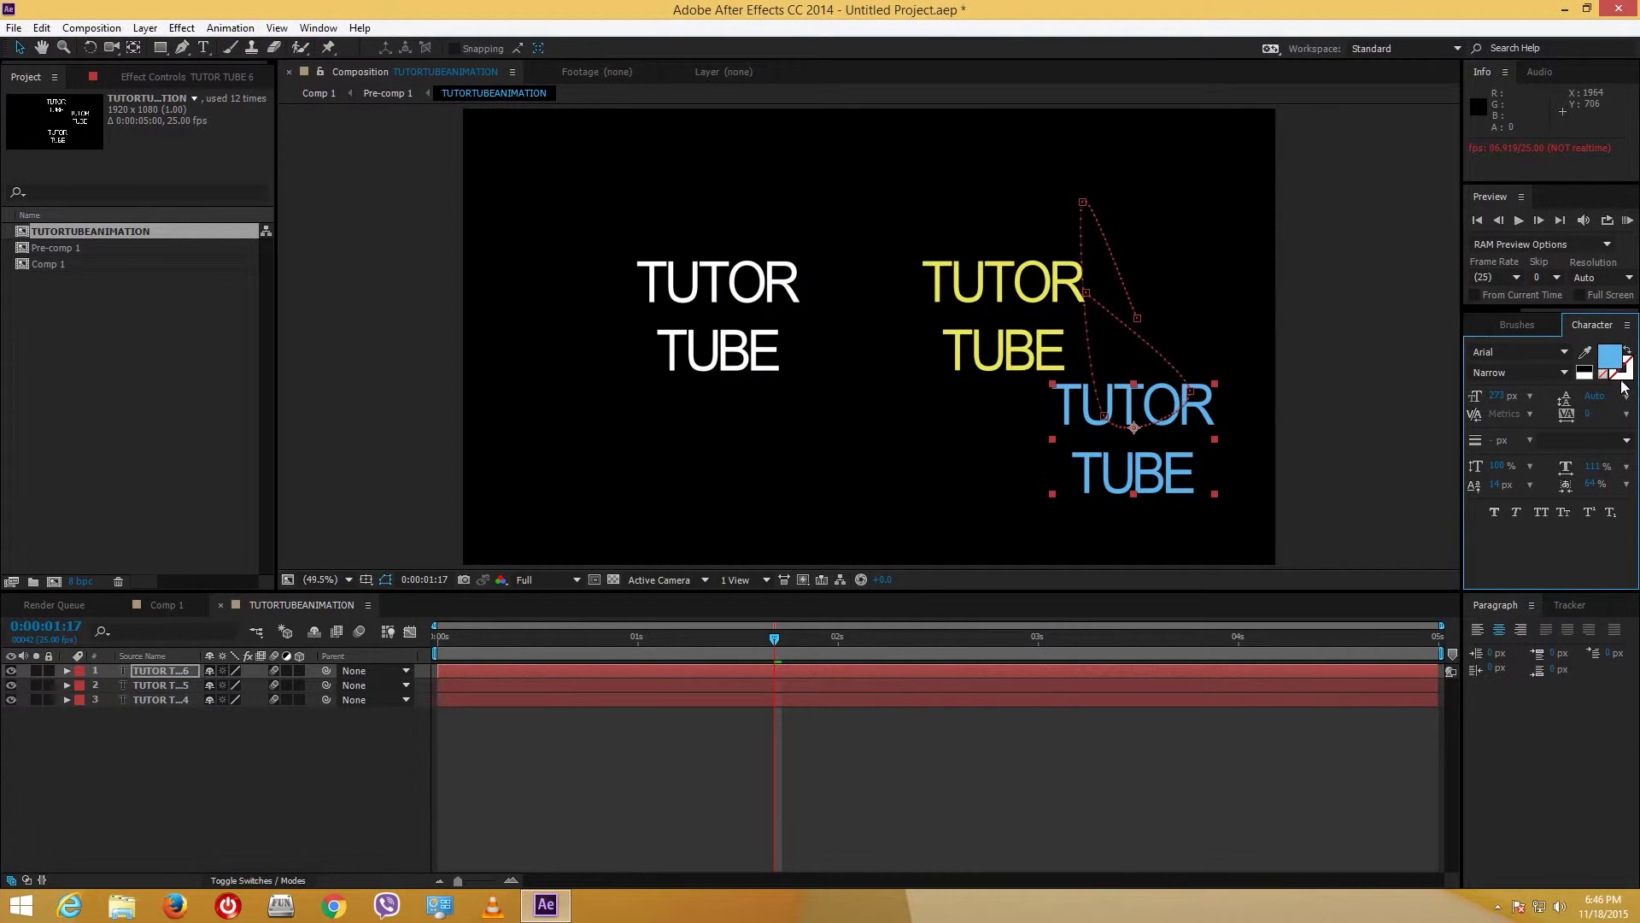
Step: Recolour the left TUTOR TUBE text light green and return to the Comp 1 composition
{"action": "left_click", "coordinate": [722, 350]}
{"action": "left_click", "coordinate": [1611, 357]}
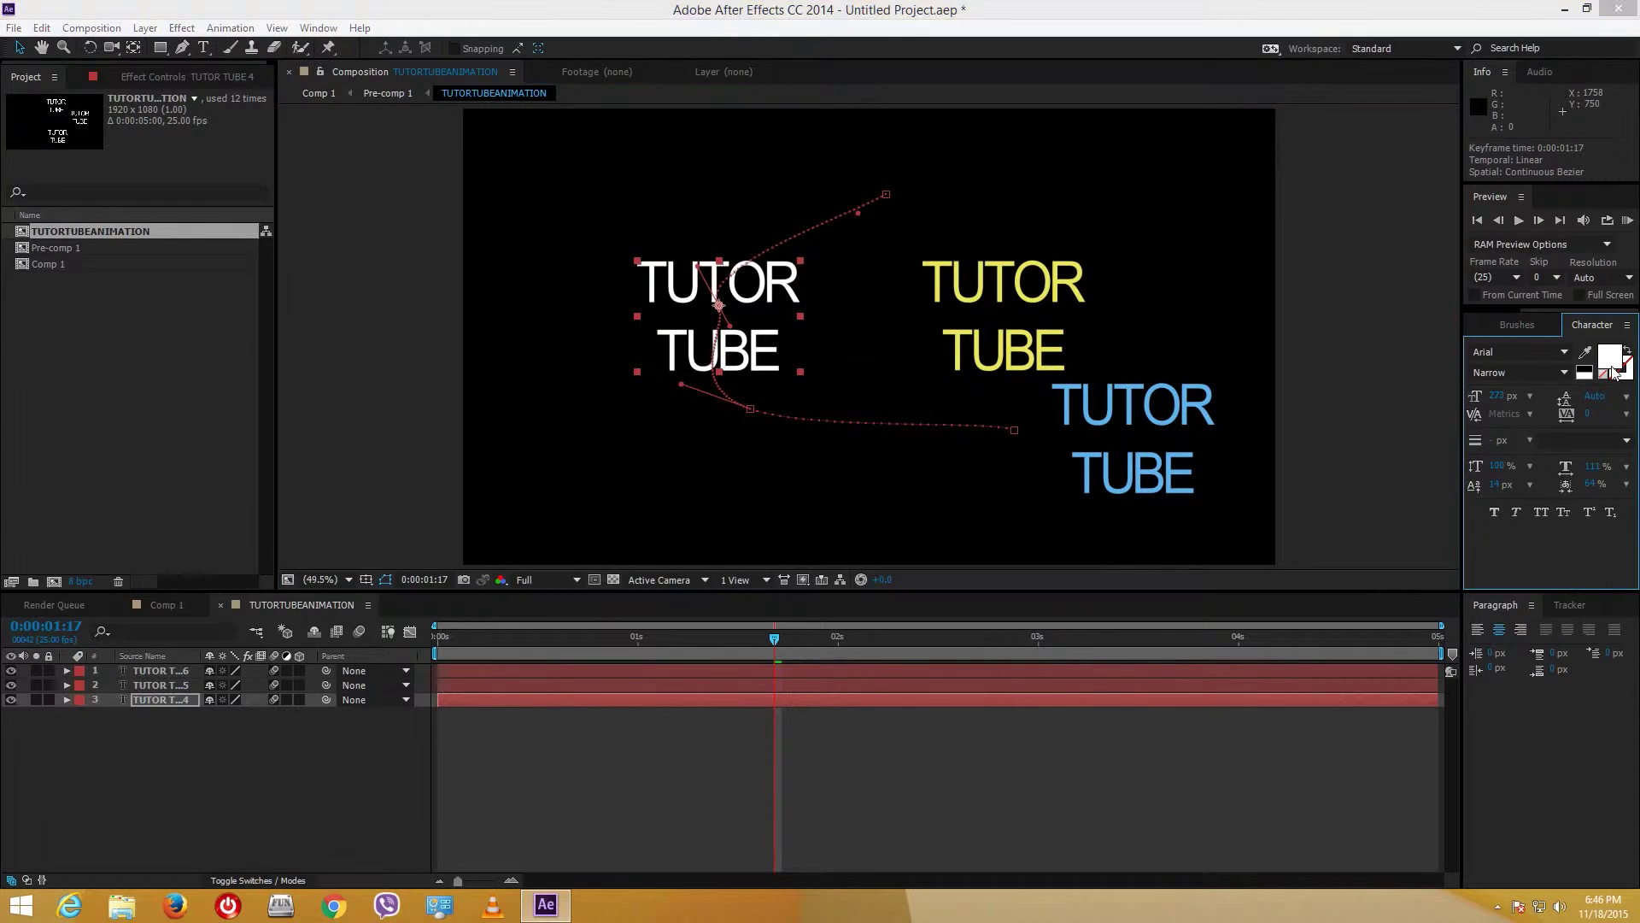
{"action": "left_click_drag", "start_coordinate": [987, 356], "coordinate": [986, 333]}
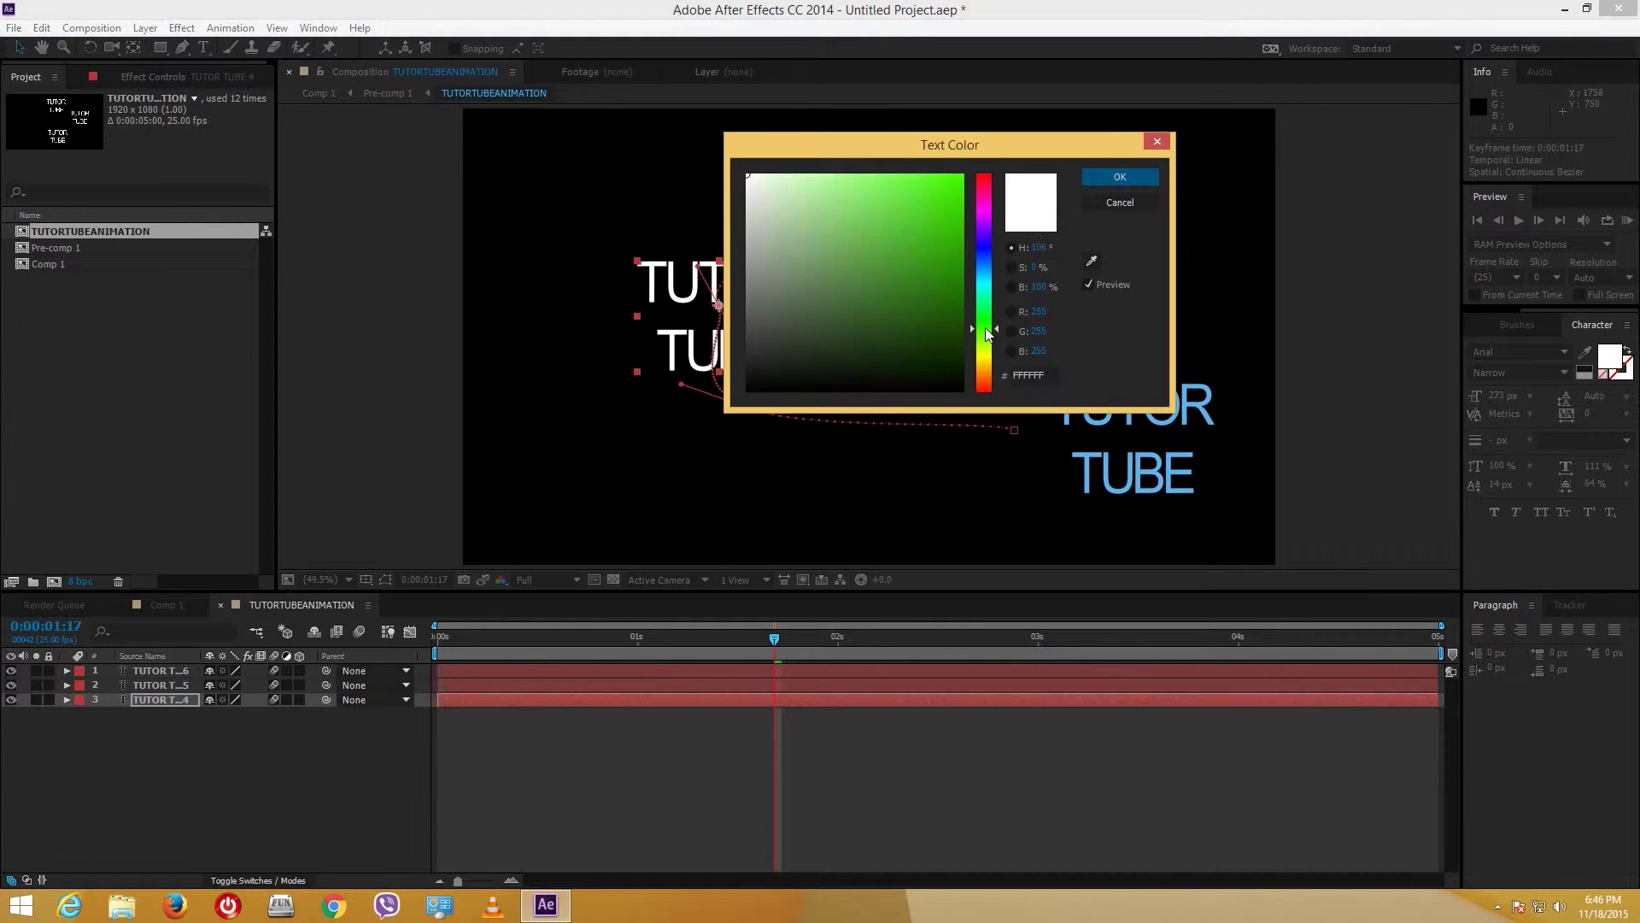
{"action": "left_click", "coordinate": [826, 183]}
{"action": "left_click", "coordinate": [1102, 180]}
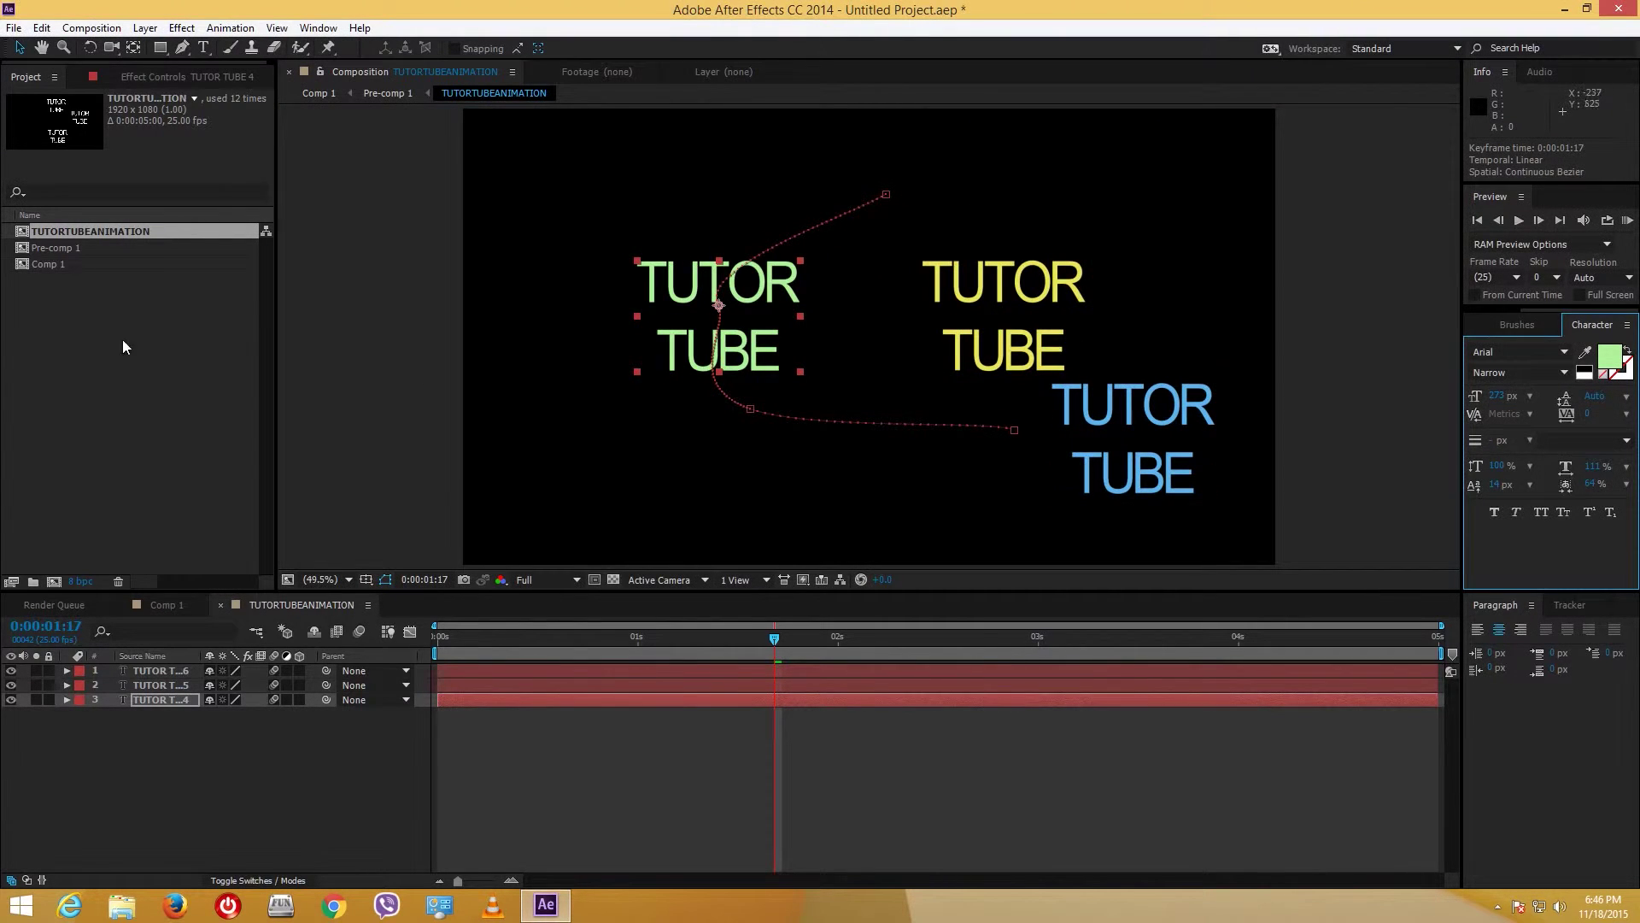
{"action": "double_click", "coordinate": [22, 264]}
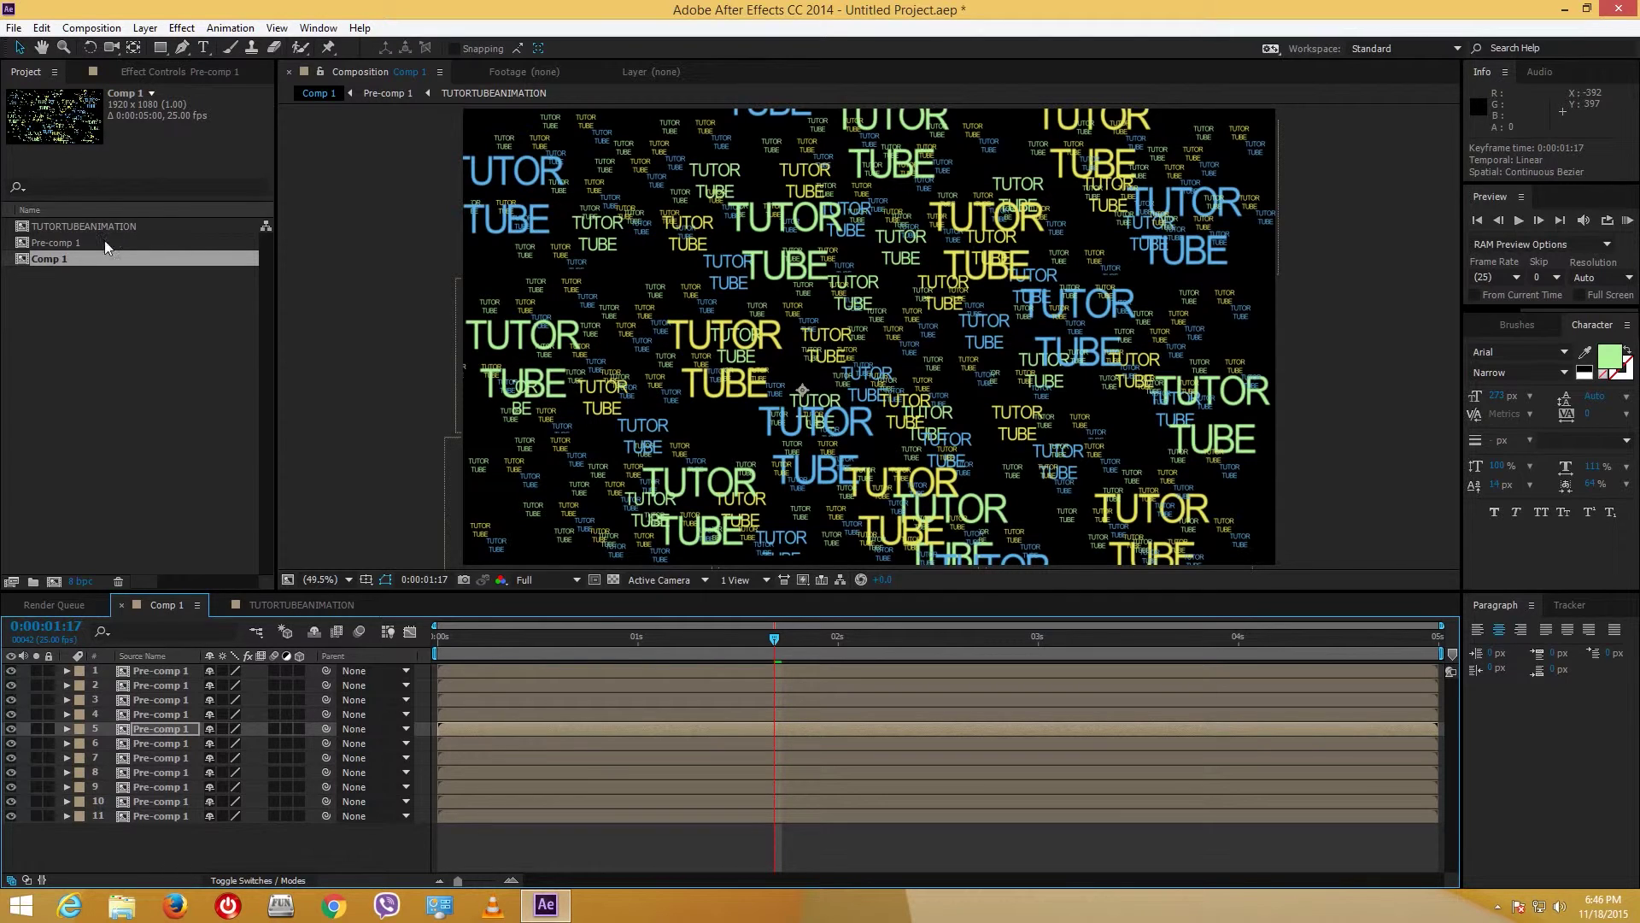
Step: Duplicate the fifth Pre-comp 1 layer, scale the copy to about 600%, and reposition its oversized text towards the frame's lower left
{"action": "left_click", "coordinate": [130, 730]}
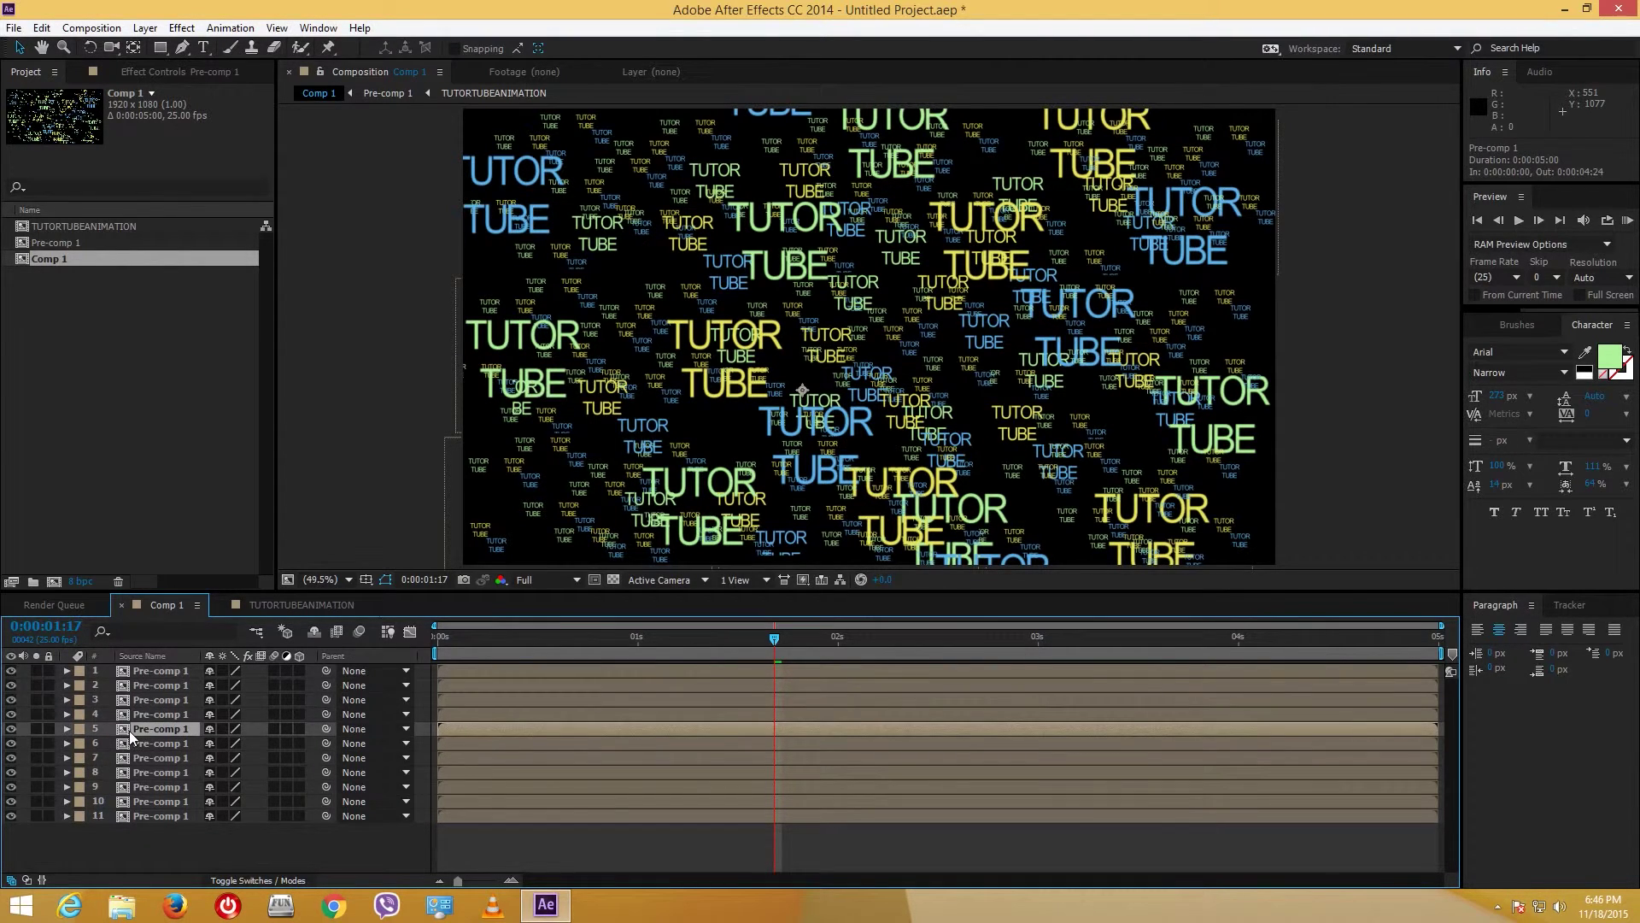
{"action": "key", "text": "ctrl+d"}
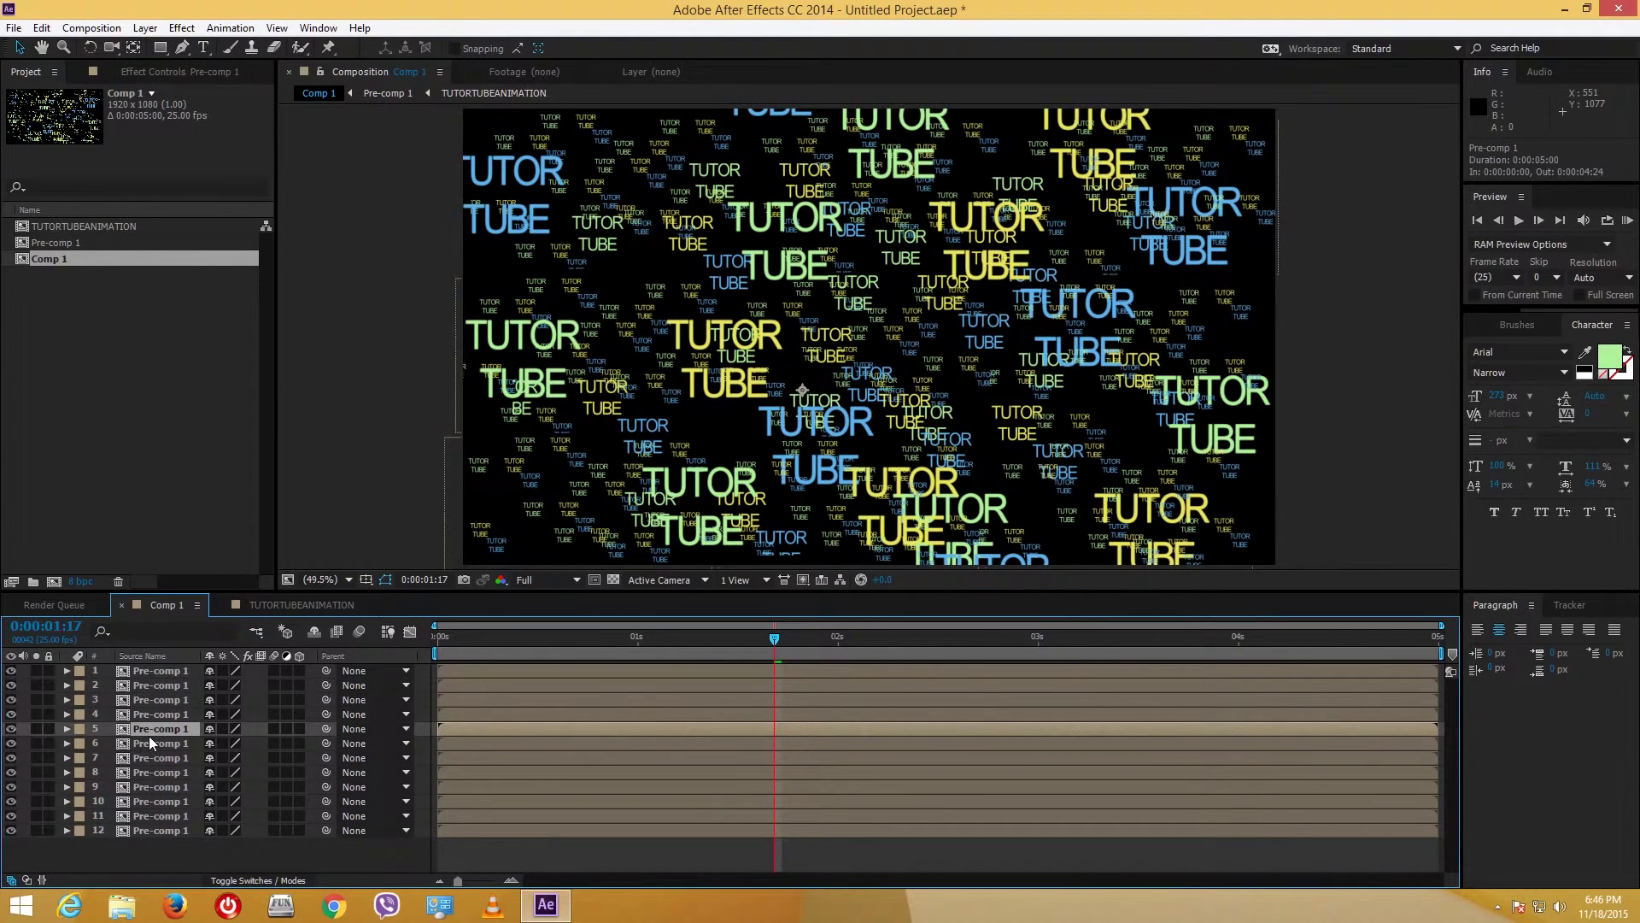
{"action": "key", "text": "s"}
{"action": "left_click_drag", "start_coordinate": [253, 750], "coordinate": [598, 750]}
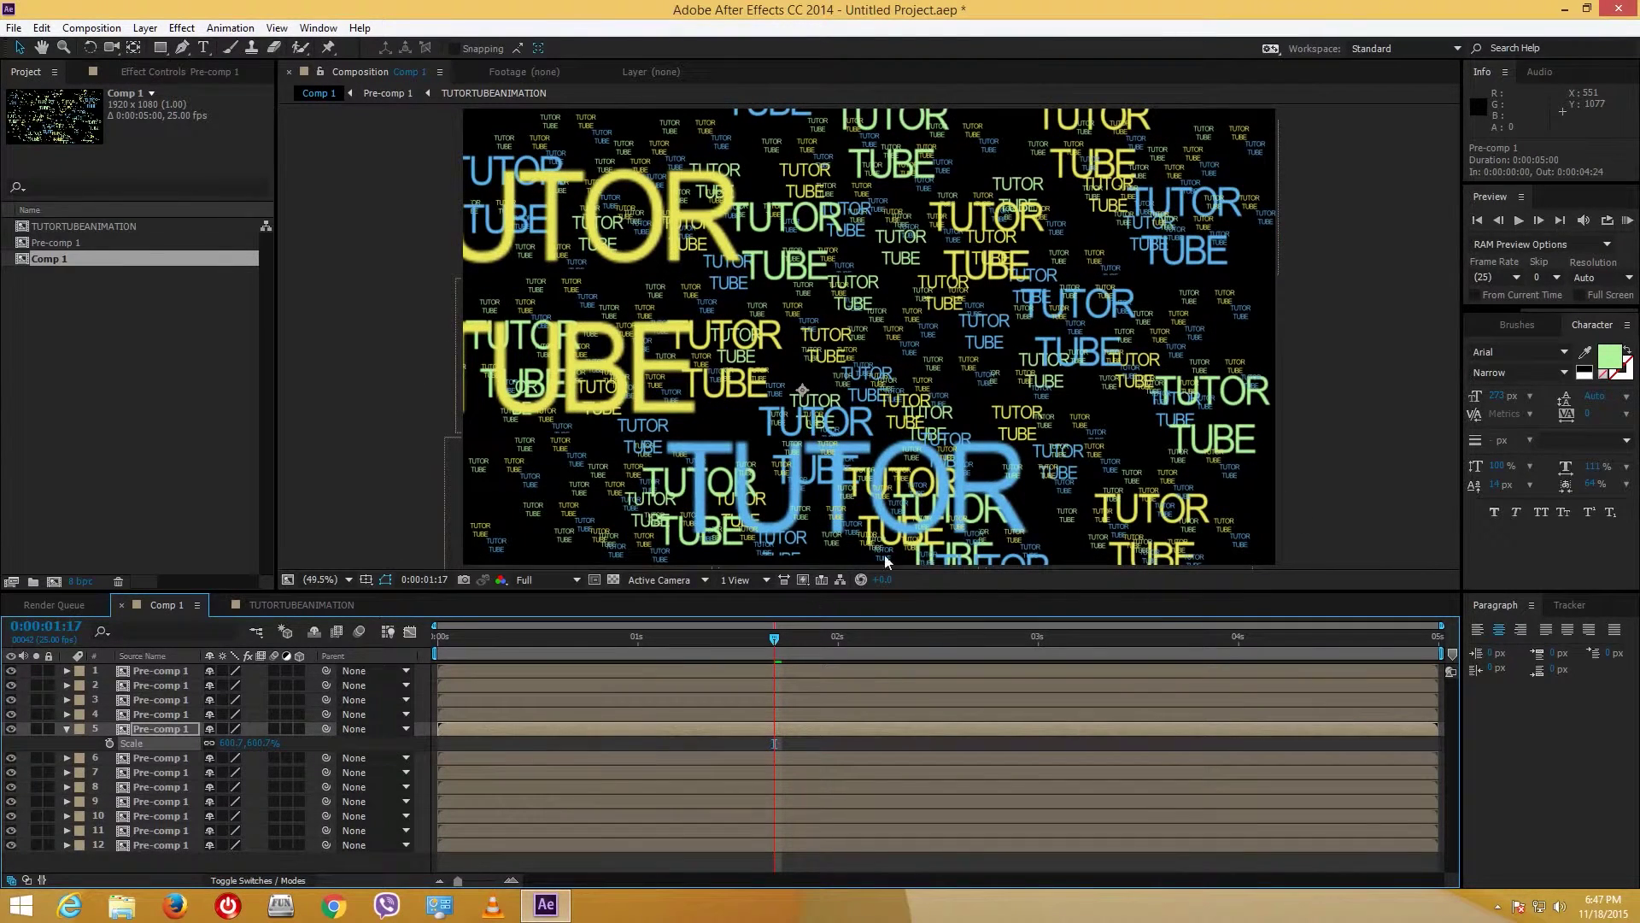
{"action": "mouse_move", "coordinate": [911, 473]}
{"action": "left_mouse_down"}
{"action": "mouse_move", "coordinate": [984, 436]}
{"action": "mouse_move", "coordinate": [897, 479]}
{"action": "left_mouse_up"}
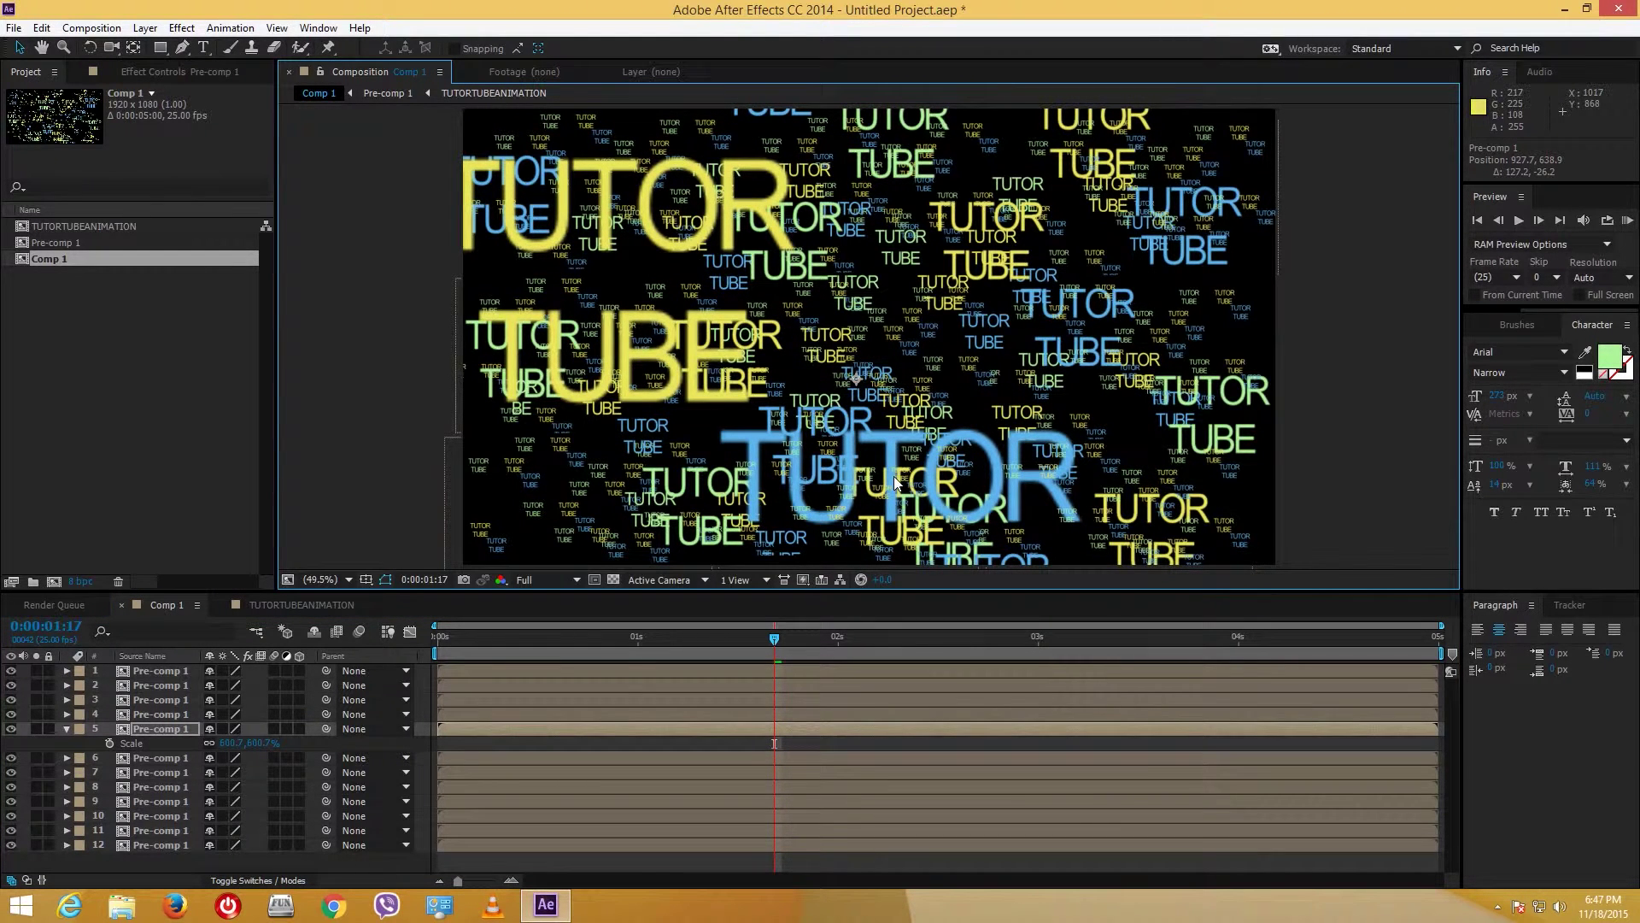
{"action": "left_click_drag", "start_coordinate": [818, 527], "coordinate": [720, 569]}
Step: Find Gaussian Blur by searching effects for "blur", apply it to the enlarged layer 5, and set Blurriness to about 4.4
{"action": "key", "text": "ctrl+5"}
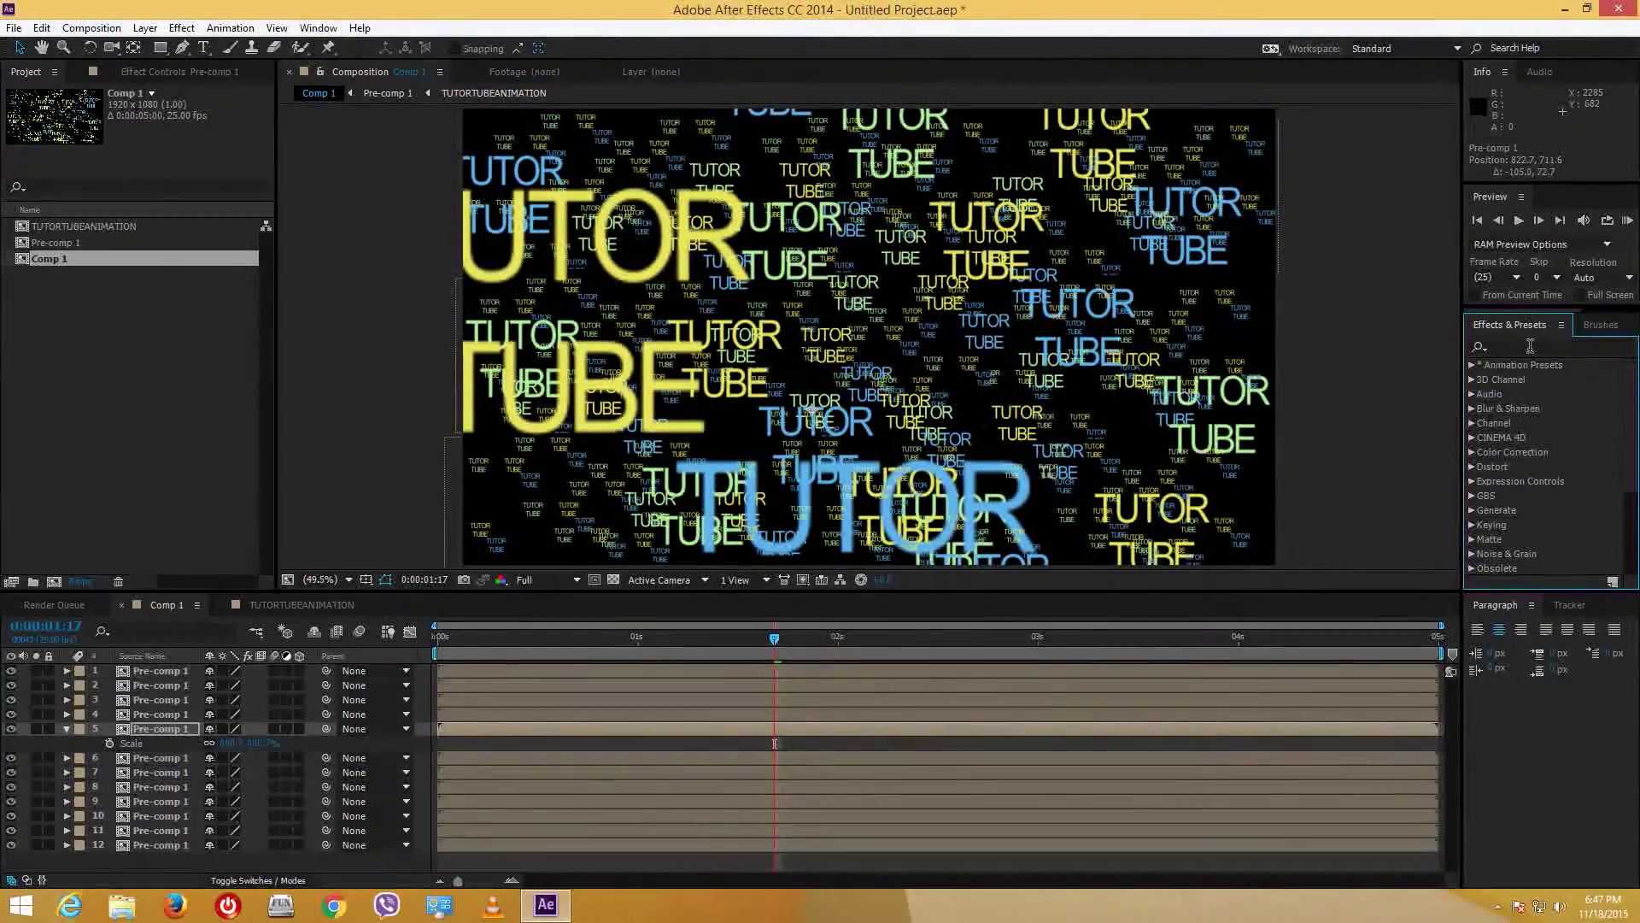
{"action": "left_click", "coordinate": [1533, 347]}
{"action": "type", "text": "blur"}
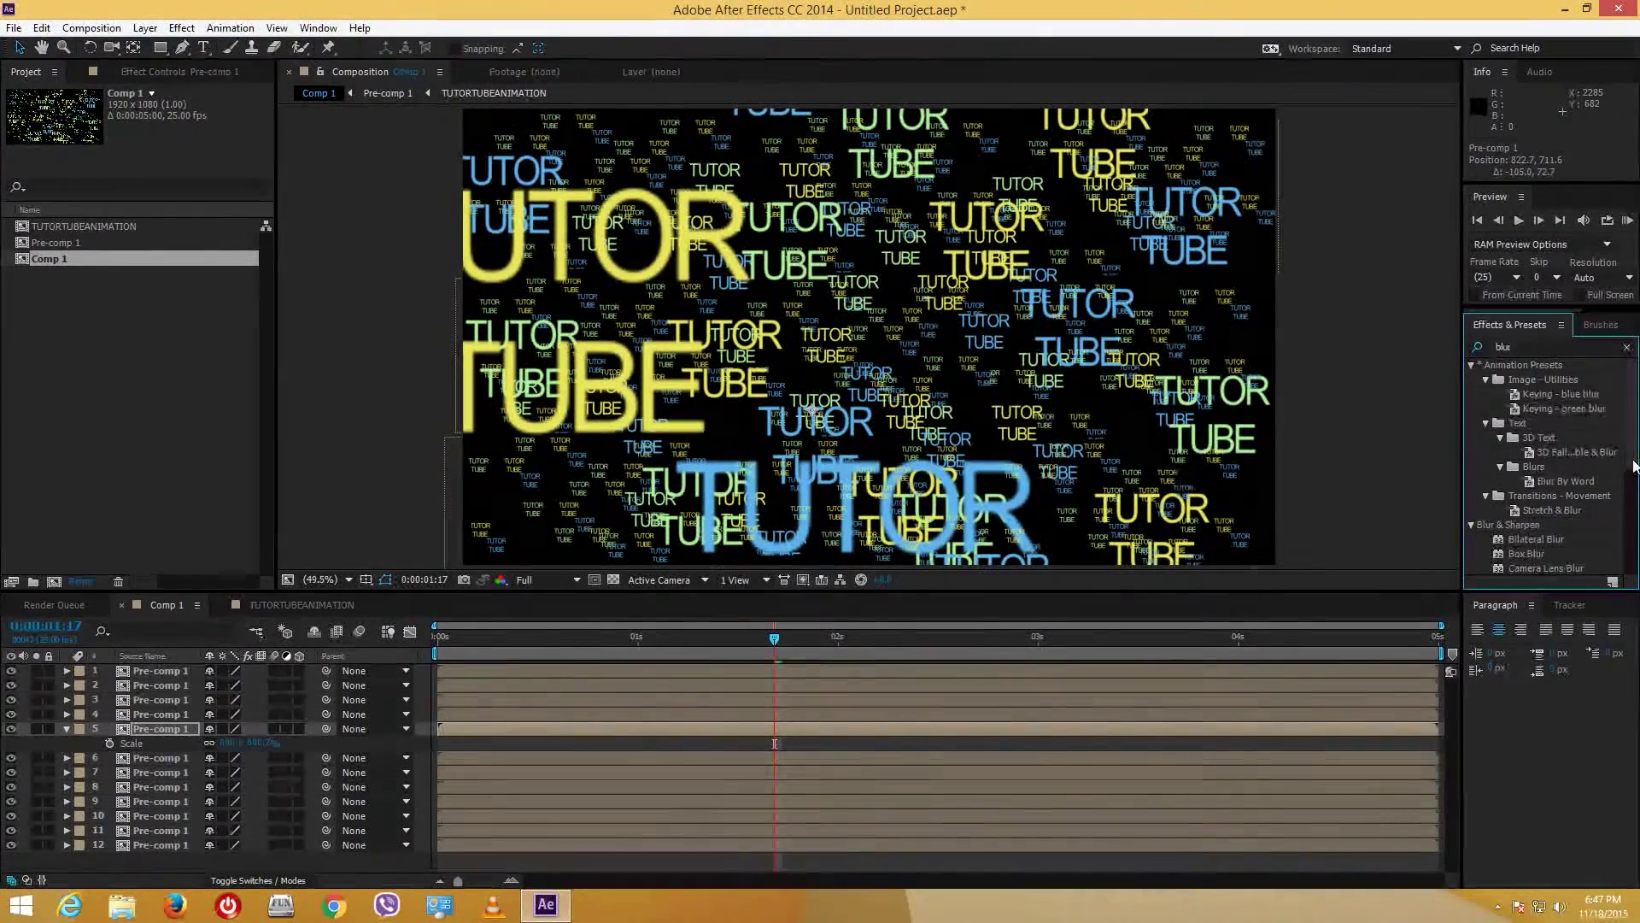
{"action": "scroll", "coordinate": [1628, 512], "scroll_direction": "down", "scroll_amount": 5}
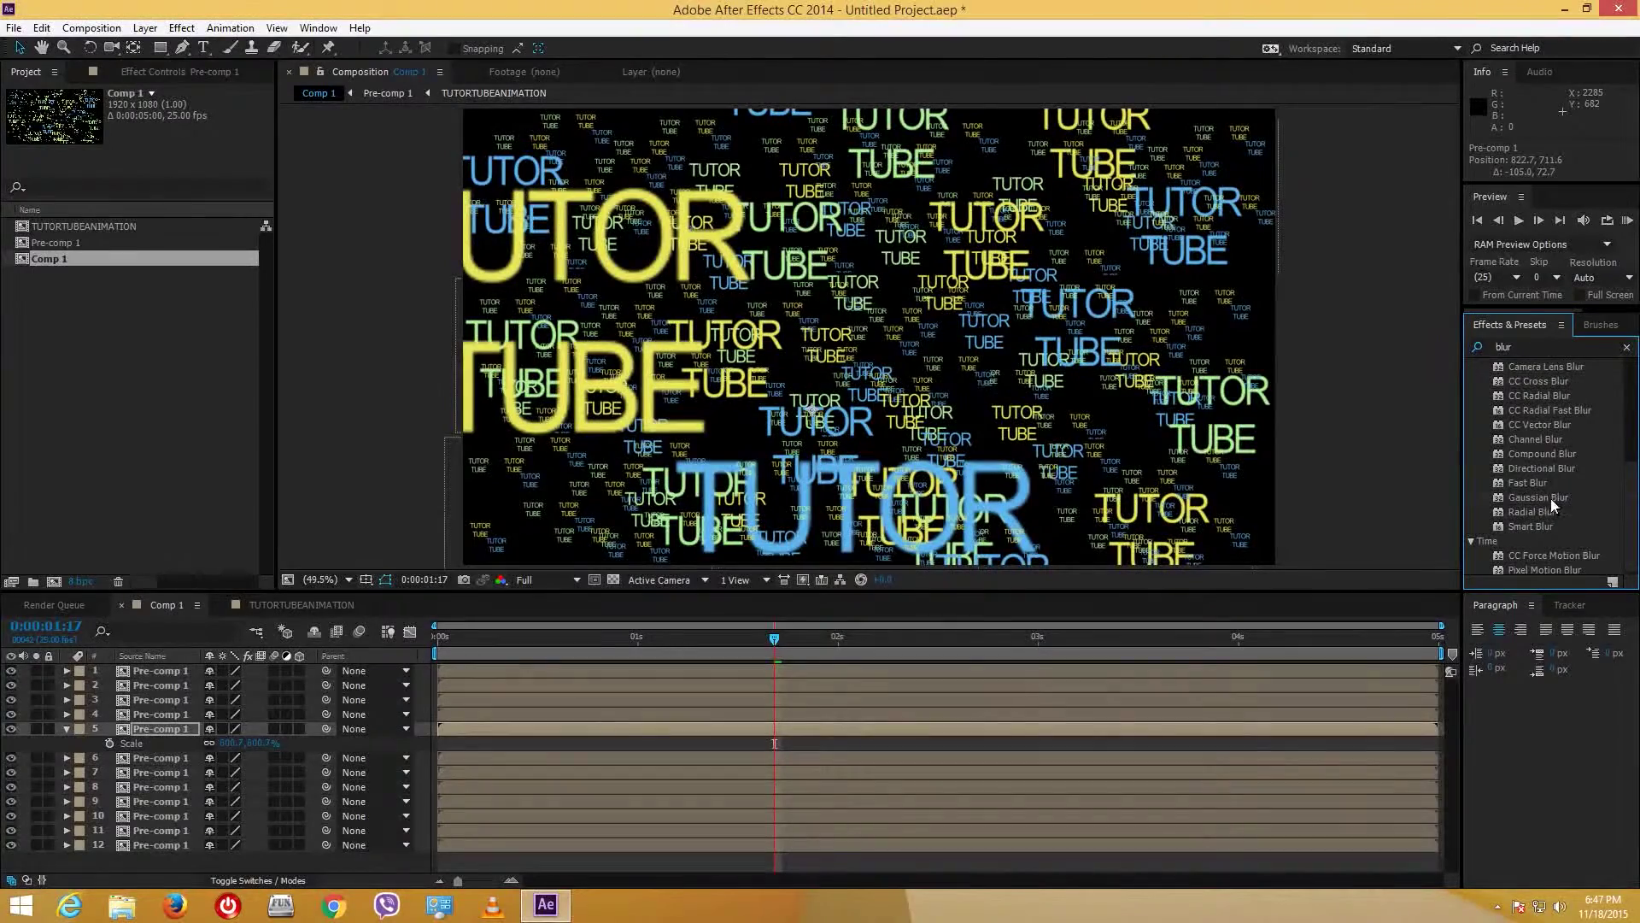
{"action": "left_click_drag", "start_coordinate": [1538, 498], "coordinate": [177, 724]}
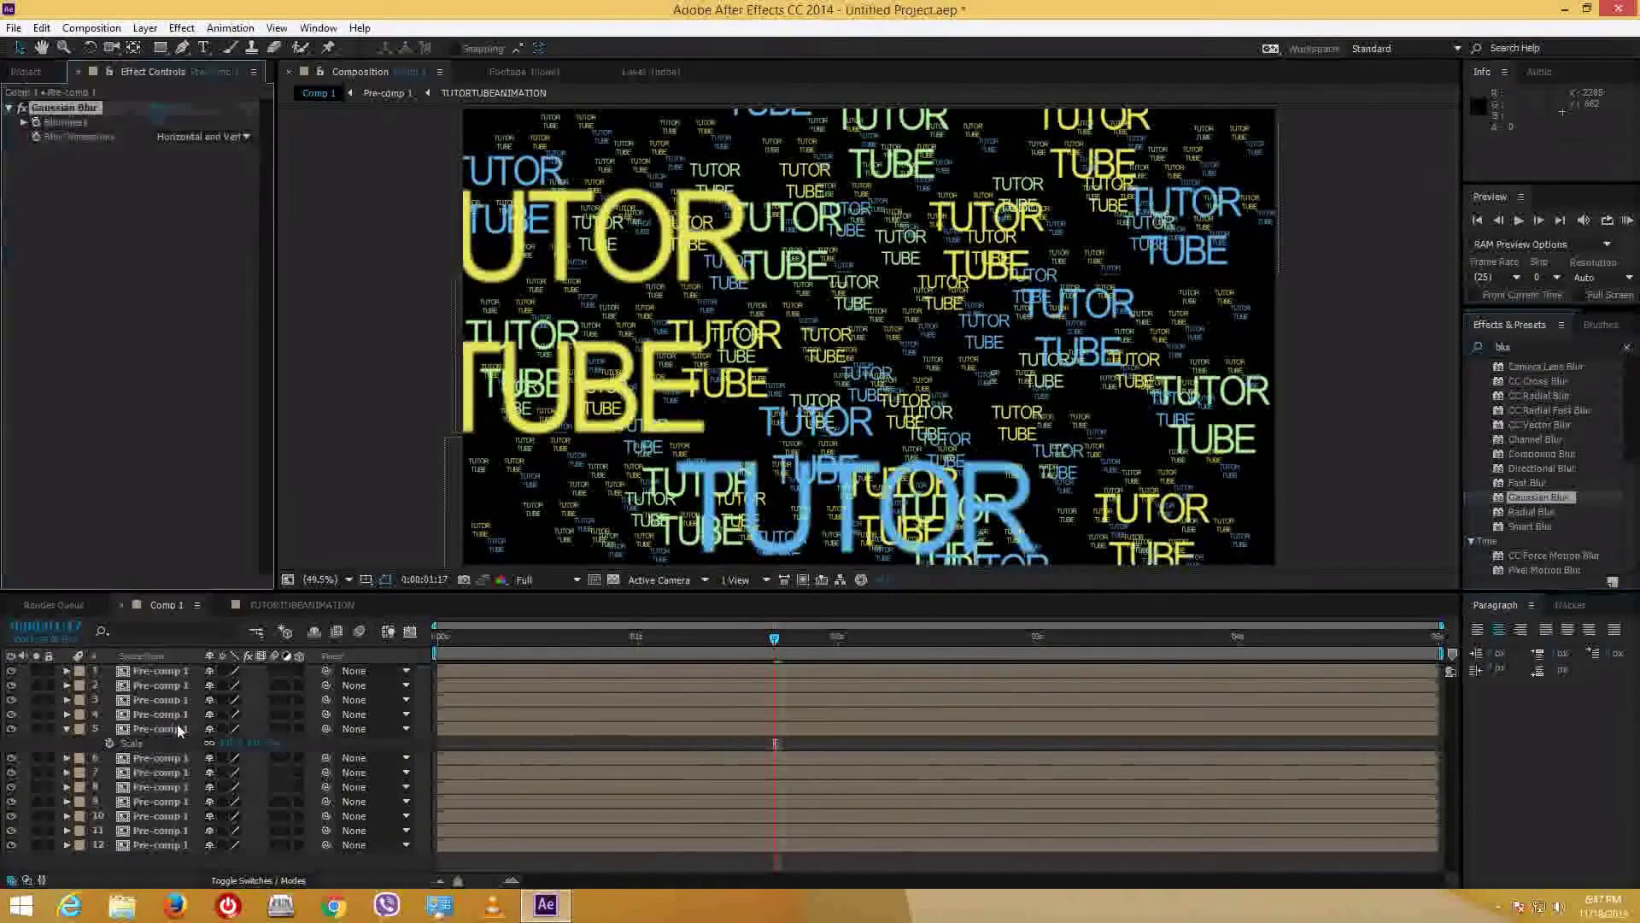
{"action": "left_click_drag", "start_coordinate": [163, 128], "coordinate": [199, 126]}
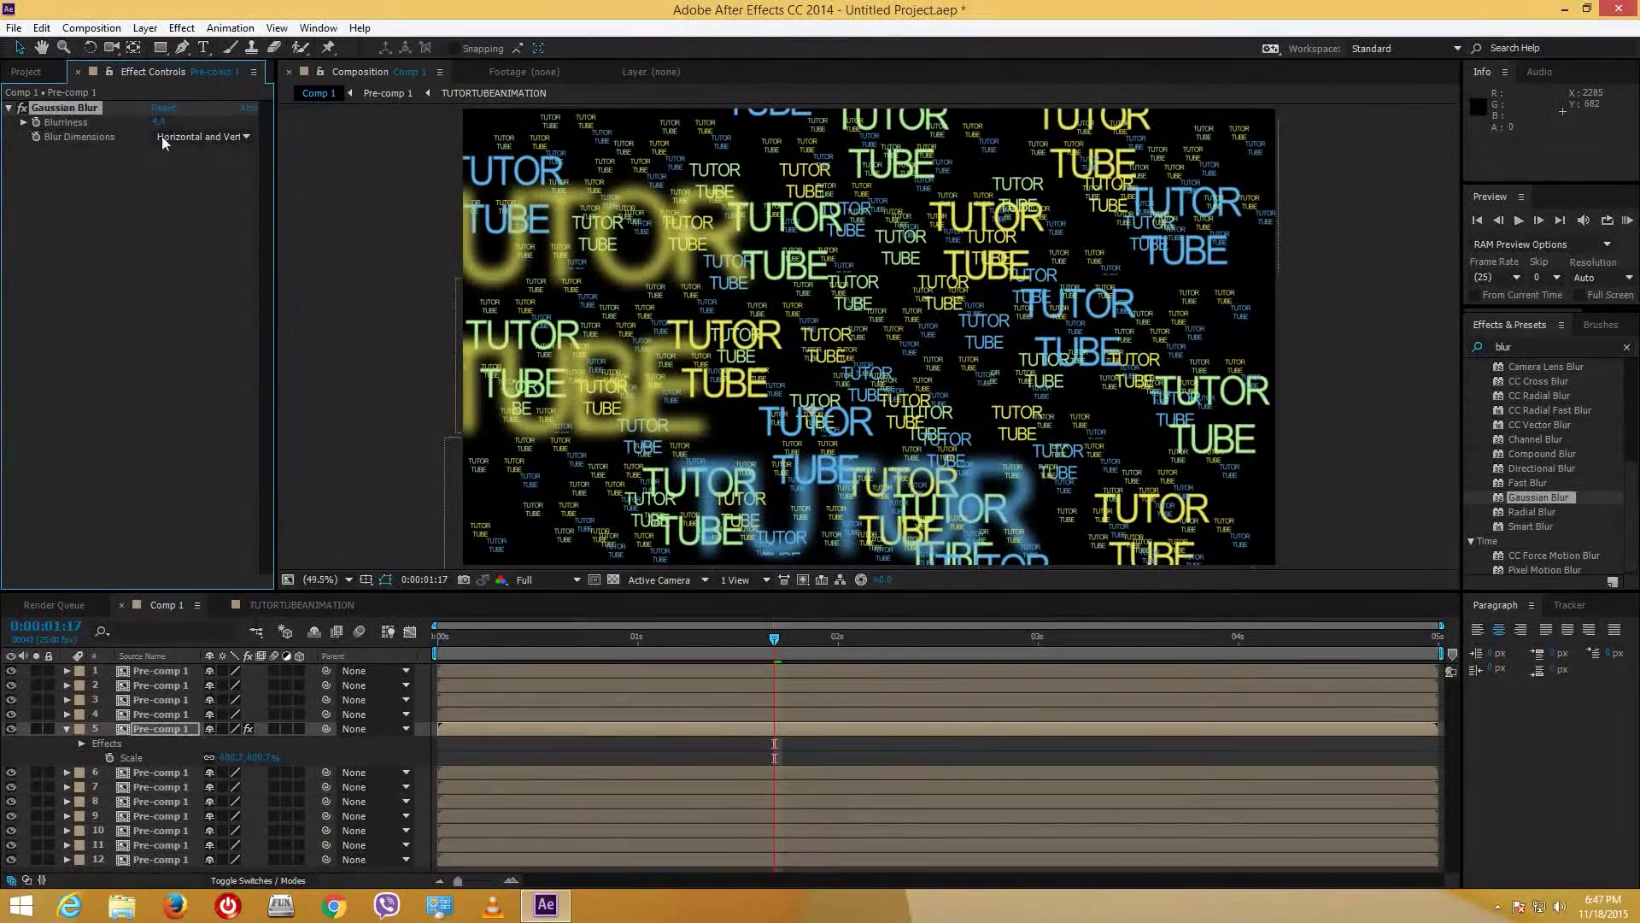
{"action": "left_click", "coordinate": [141, 177]}
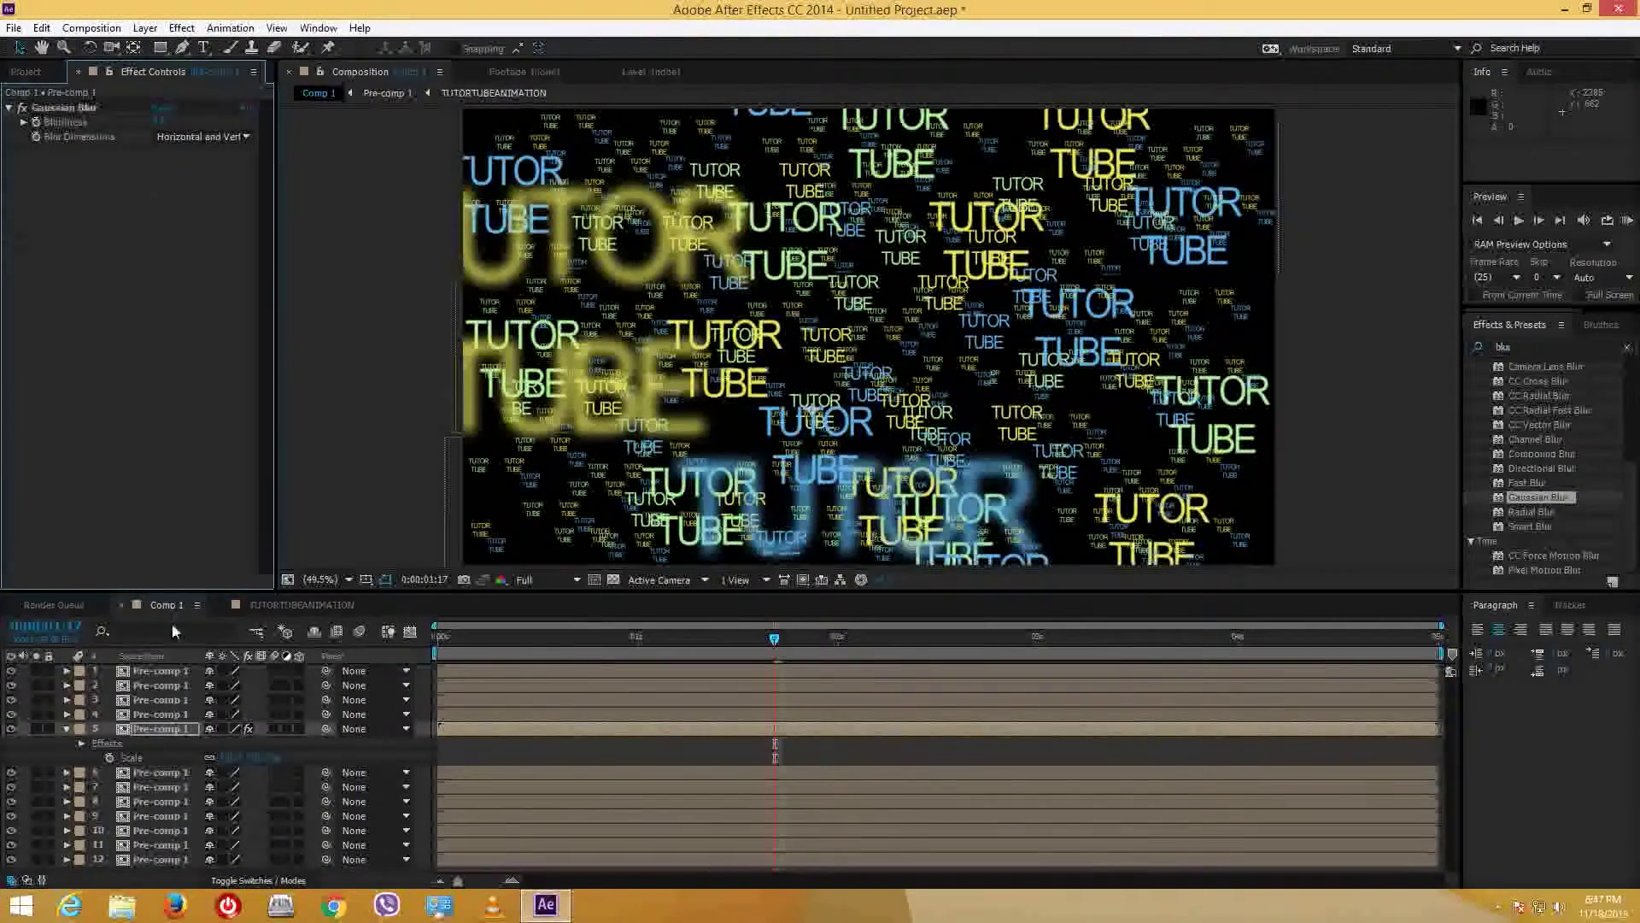
{"action": "left_click", "coordinate": [66, 729]}
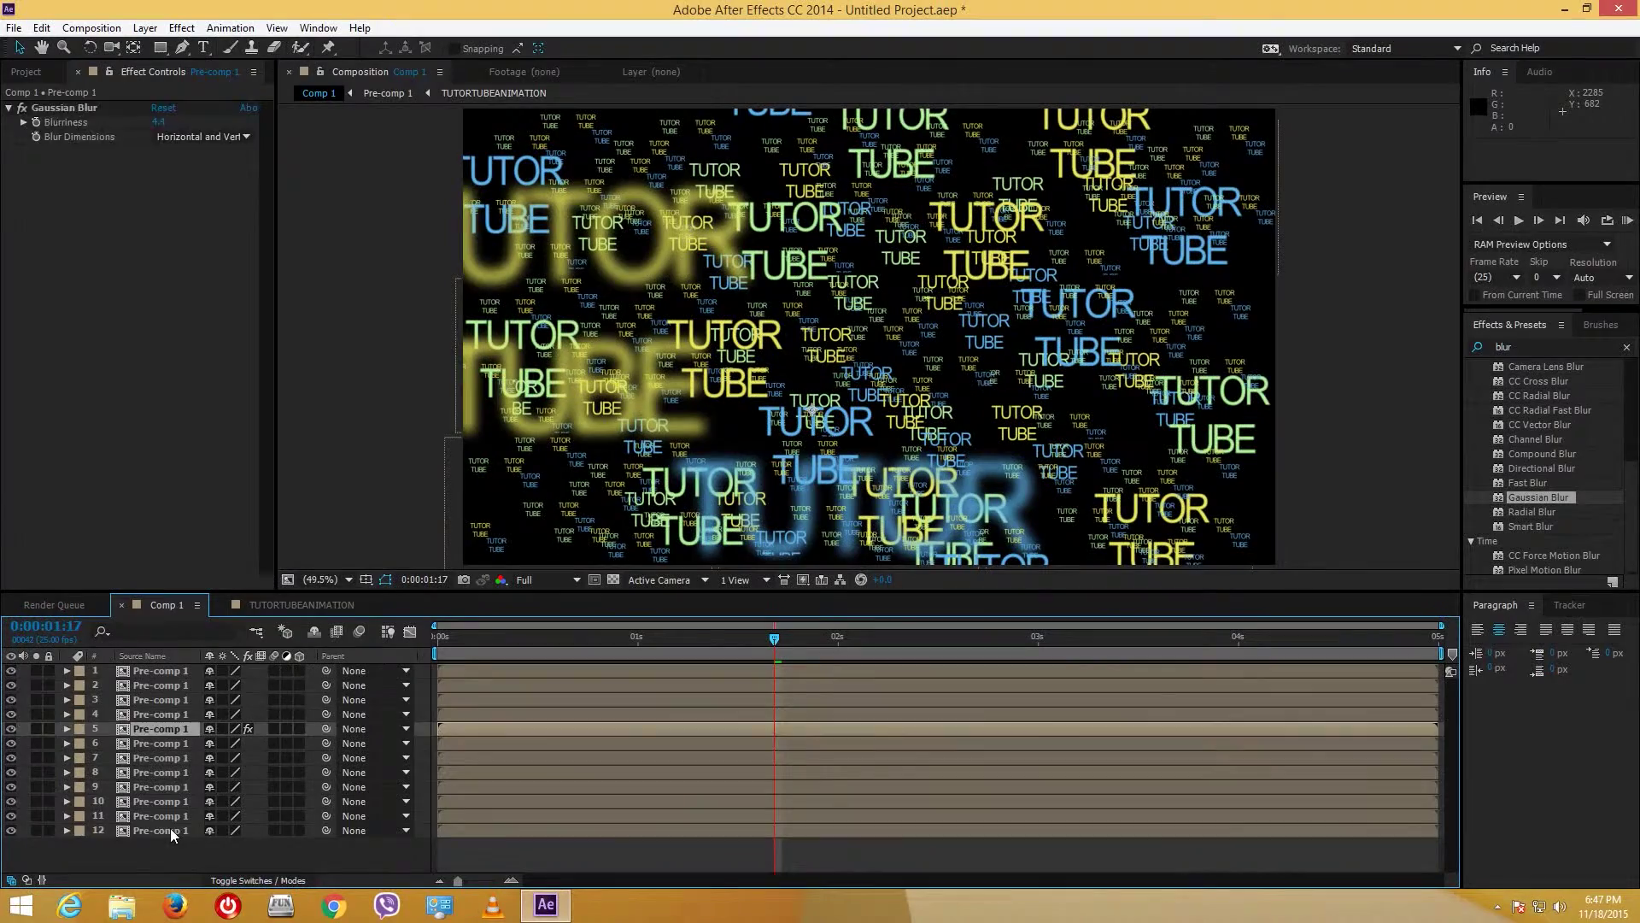
Step: Check the Pre-comp 1 layers for the next largest text and isolate layer 6 by hiding all the others
{"action": "left_click", "coordinate": [171, 829]}
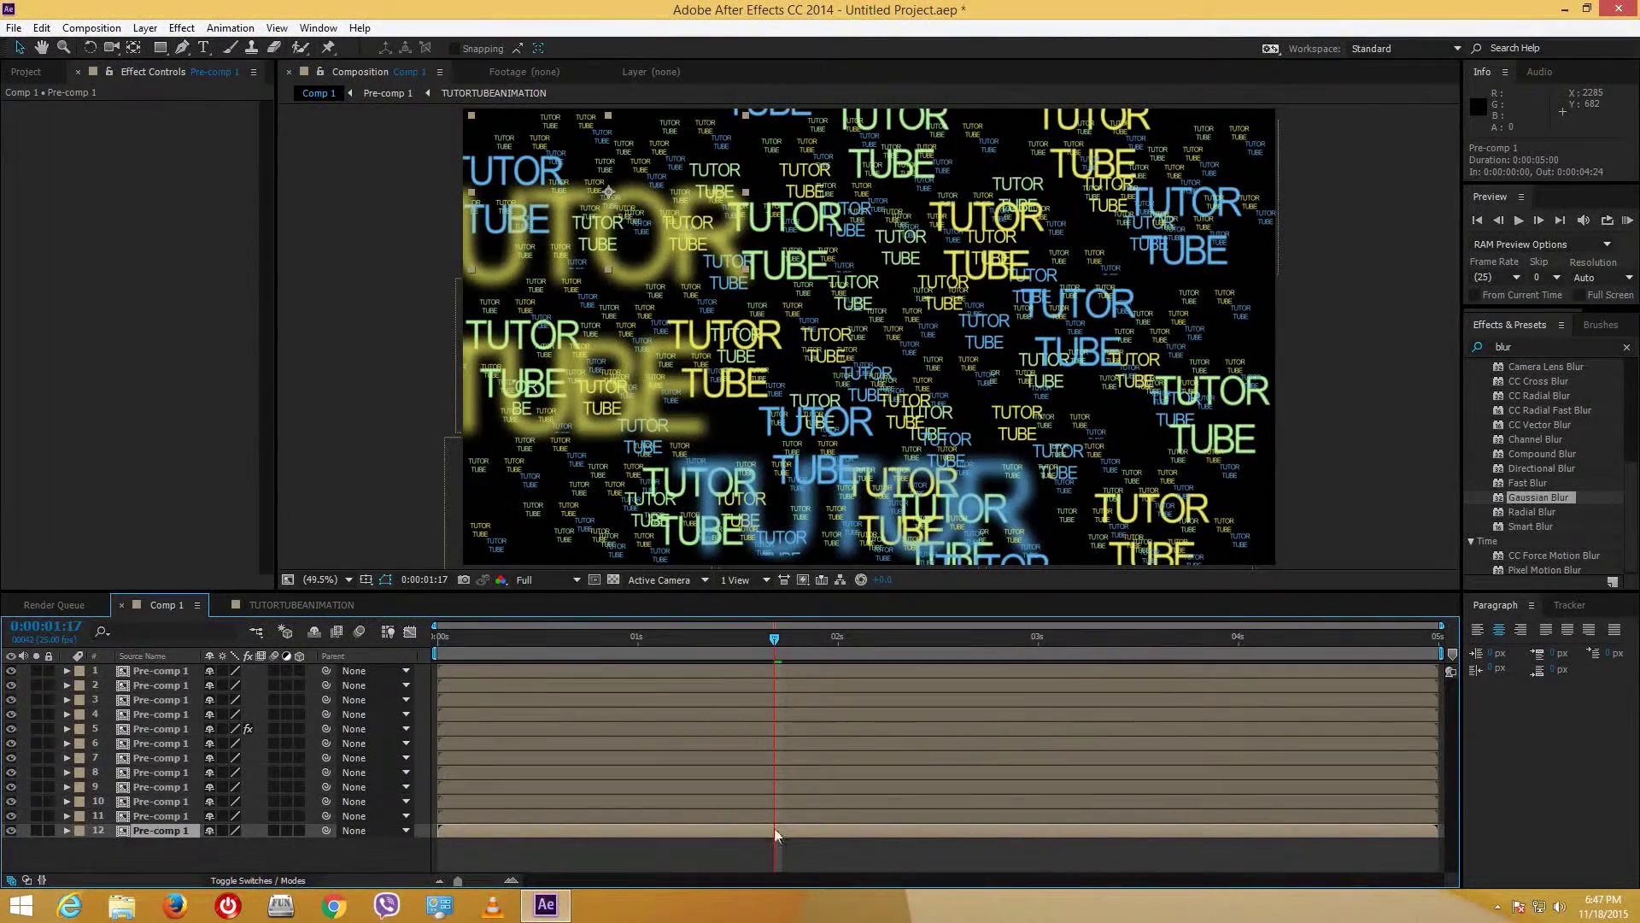
{"action": "left_click", "coordinate": [174, 812]}
{"action": "left_click", "coordinate": [177, 800]}
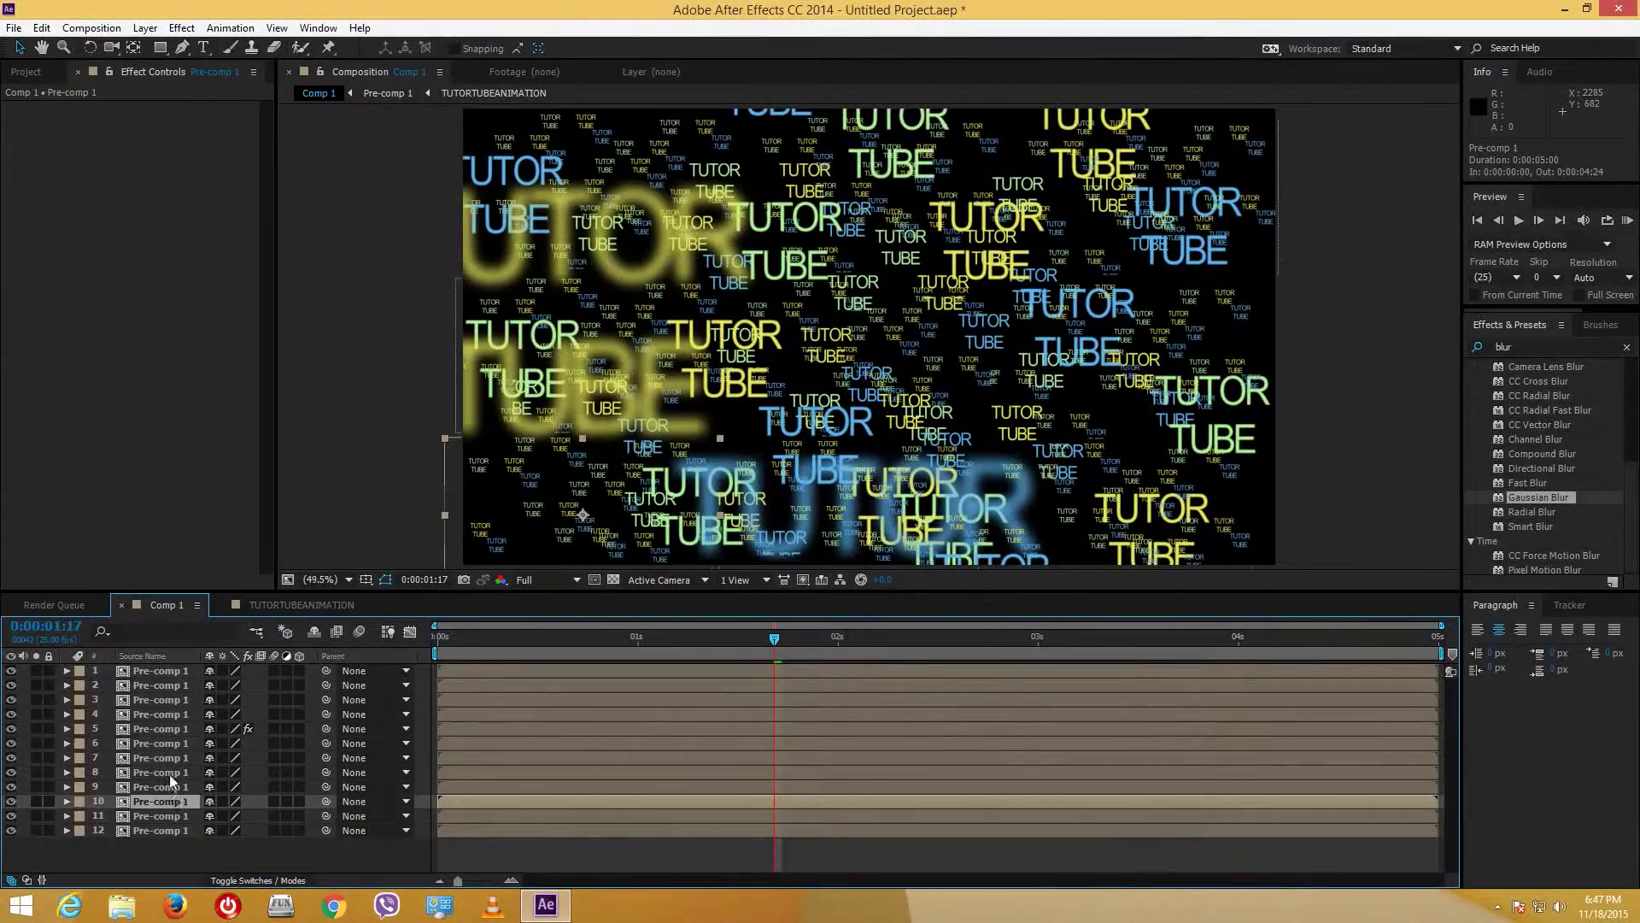
{"action": "left_click", "coordinate": [167, 772]}
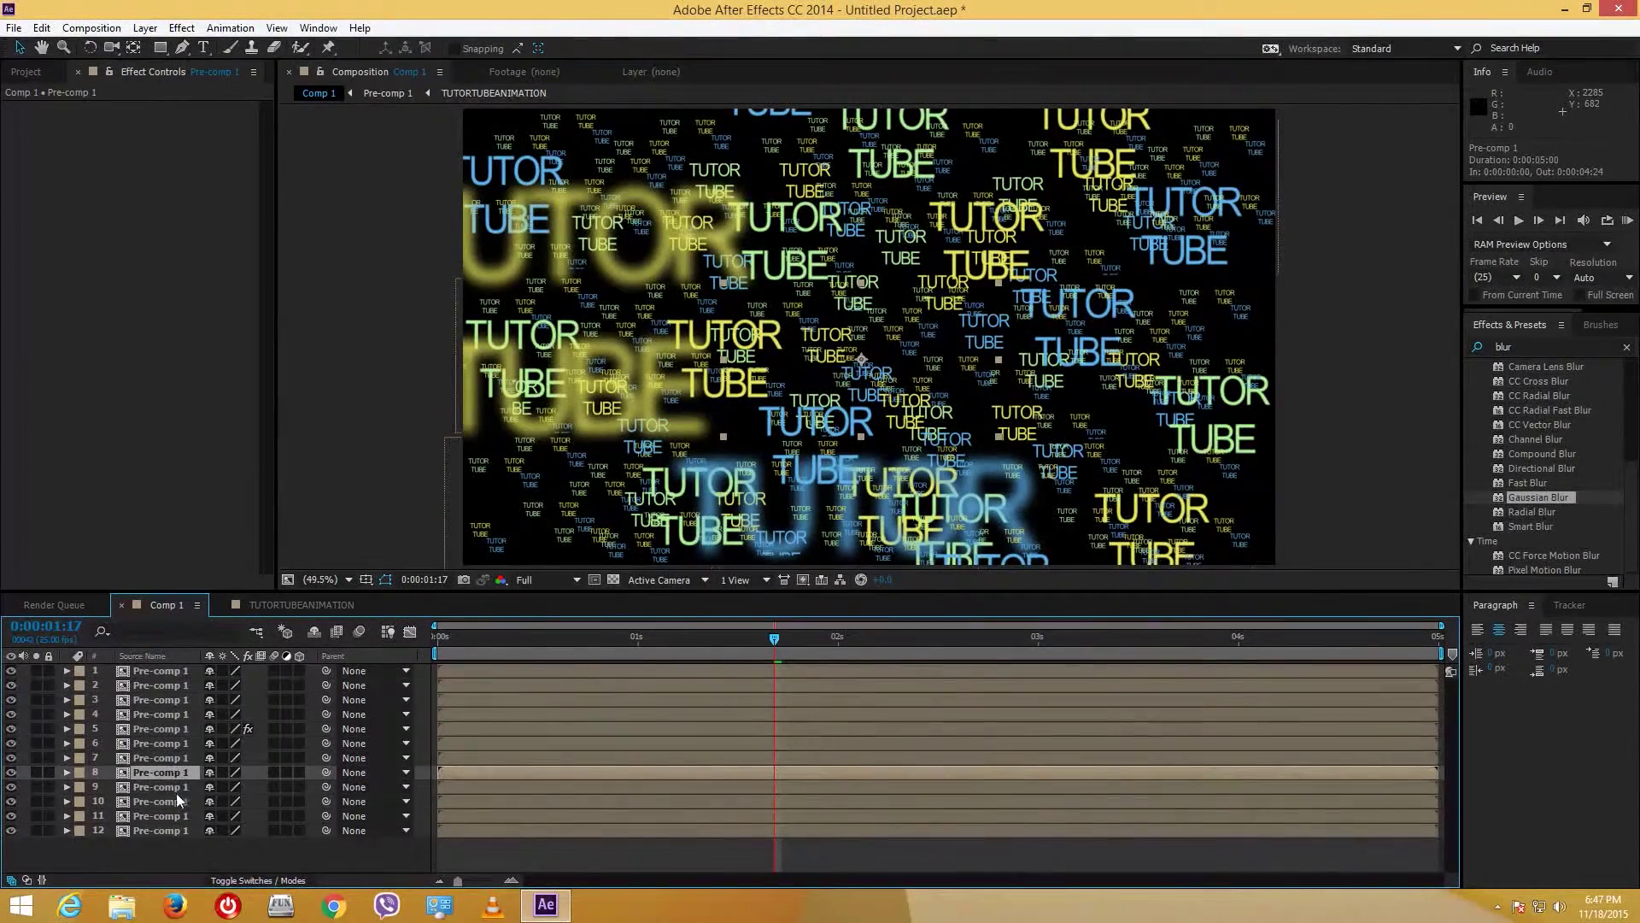
{"action": "left_click", "coordinate": [176, 744]}
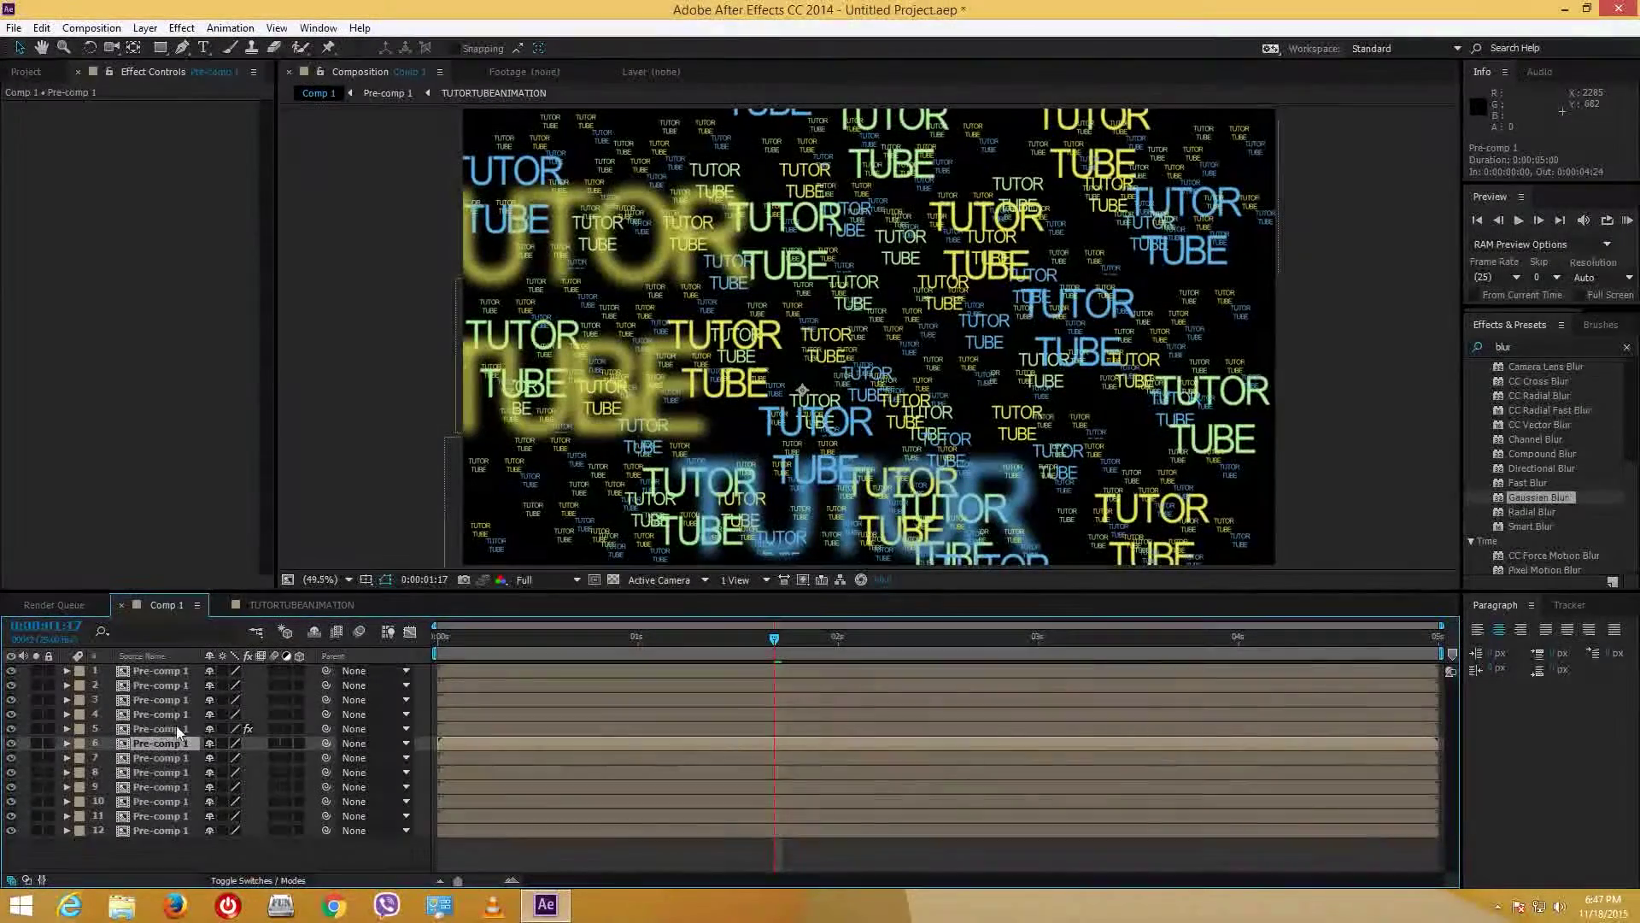
{"action": "left_click_drag", "start_coordinate": [11, 670], "coordinate": [26, 842]}
{"action": "left_click", "coordinate": [50, 842]}
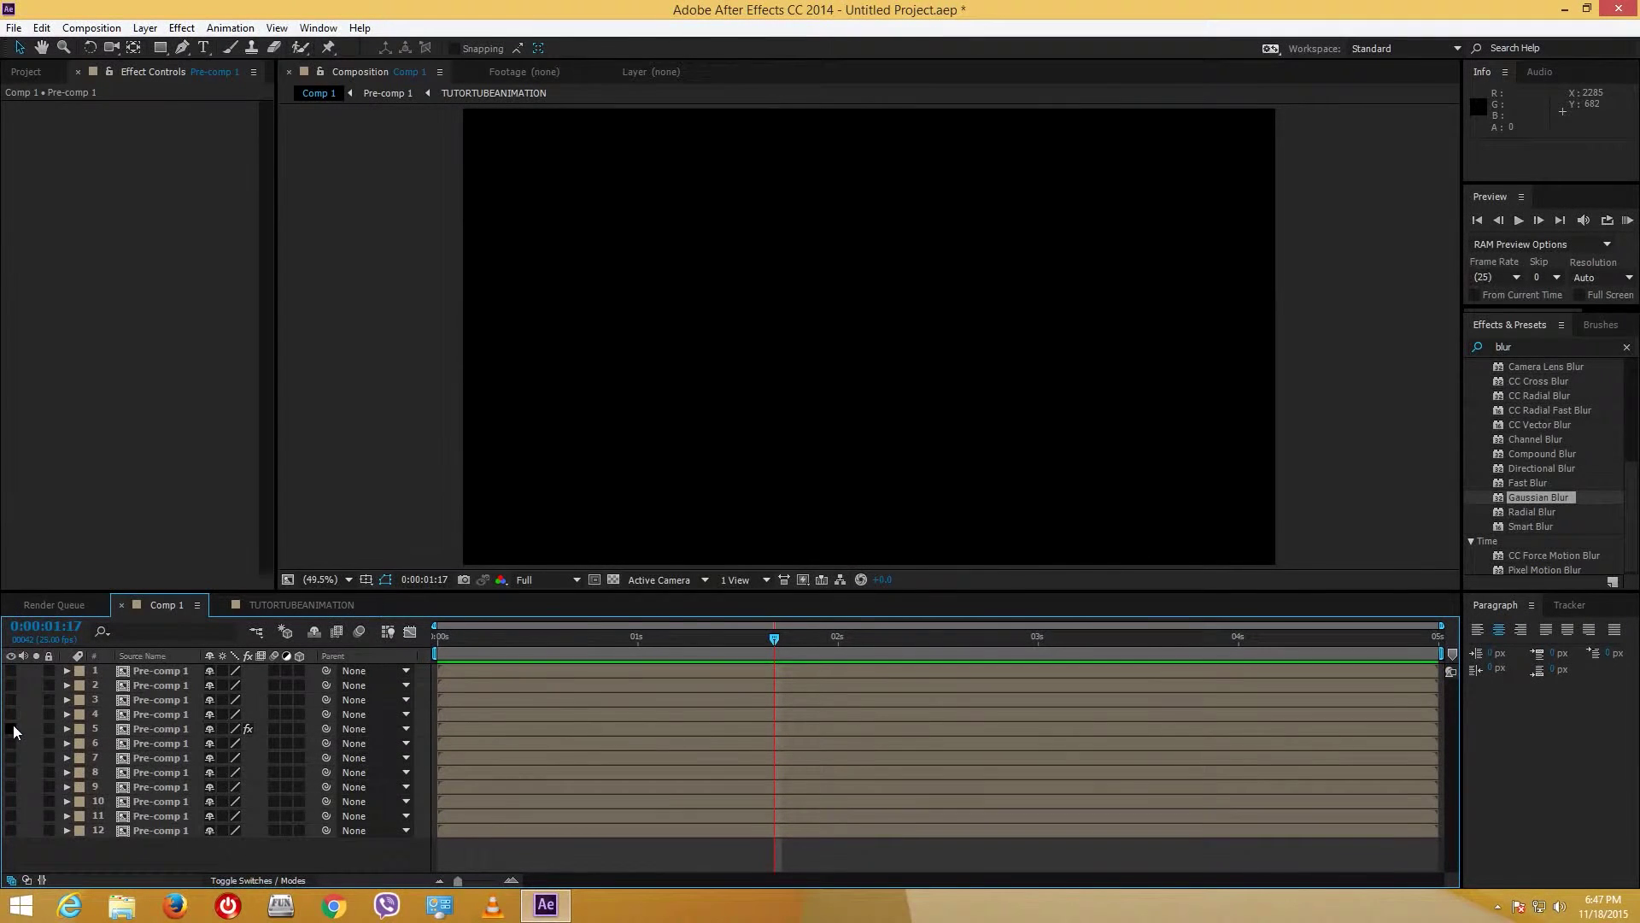
{"action": "left_click", "coordinate": [10, 729]}
{"action": "left_click", "coordinate": [10, 729]}
{"action": "left_click", "coordinate": [10, 743]}
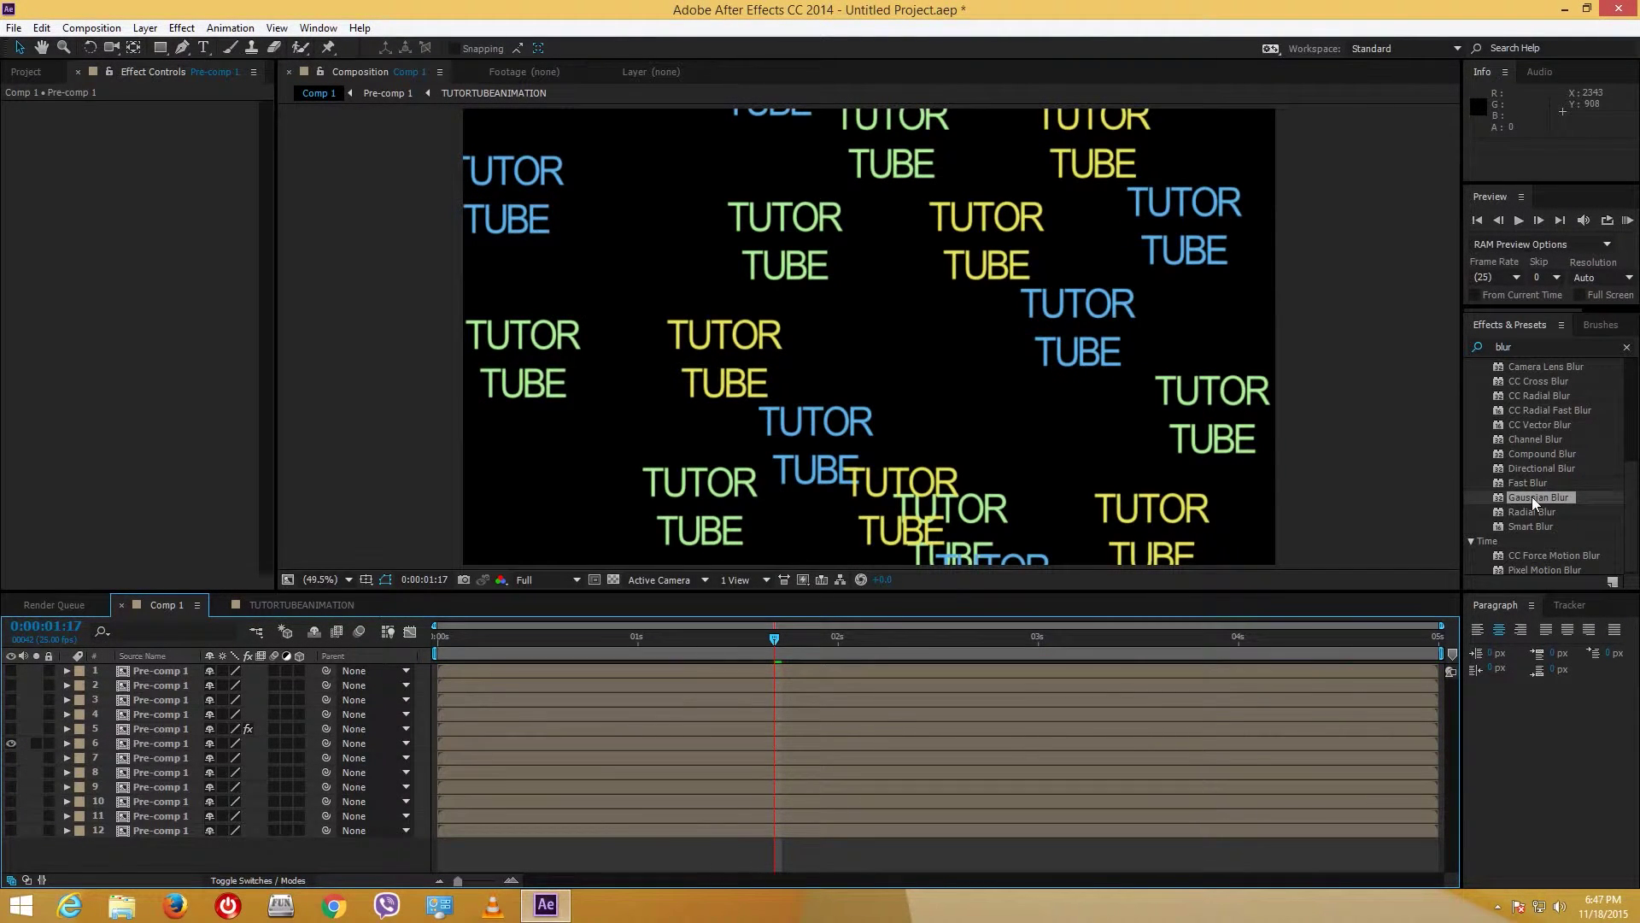
Step: Apply Gaussian Blur to layer 6 with Blurriness about 2.8 and turn the hidden layers' visibility back on
{"action": "left_click_drag", "start_coordinate": [1531, 496], "coordinate": [176, 742]}
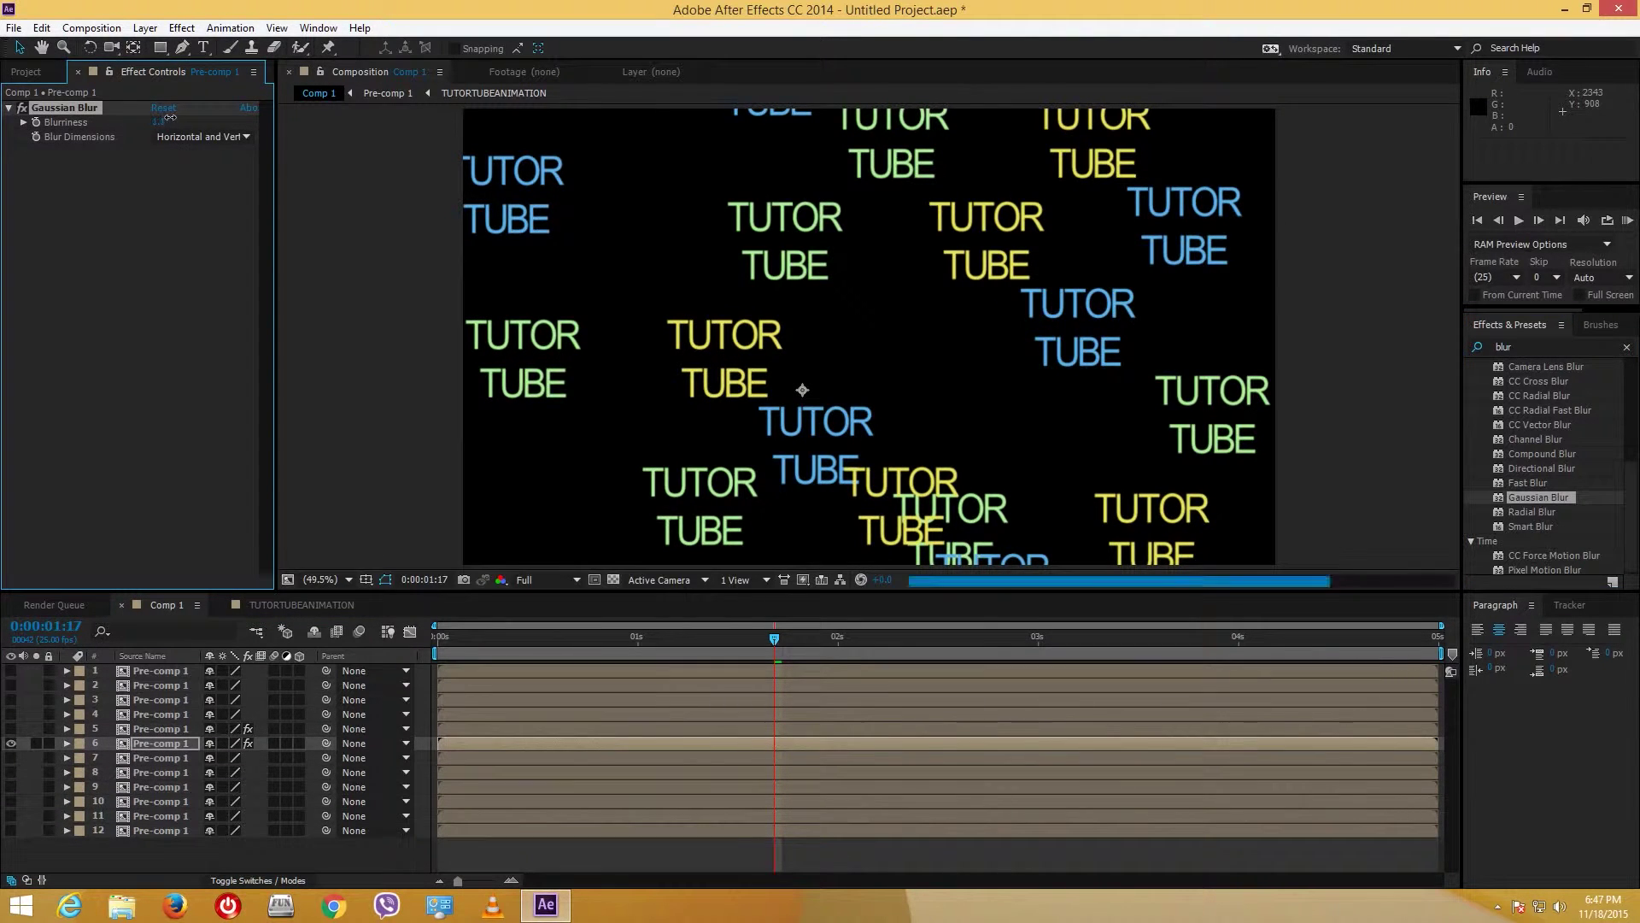
{"action": "left_click_drag", "start_coordinate": [159, 121], "coordinate": [185, 117]}
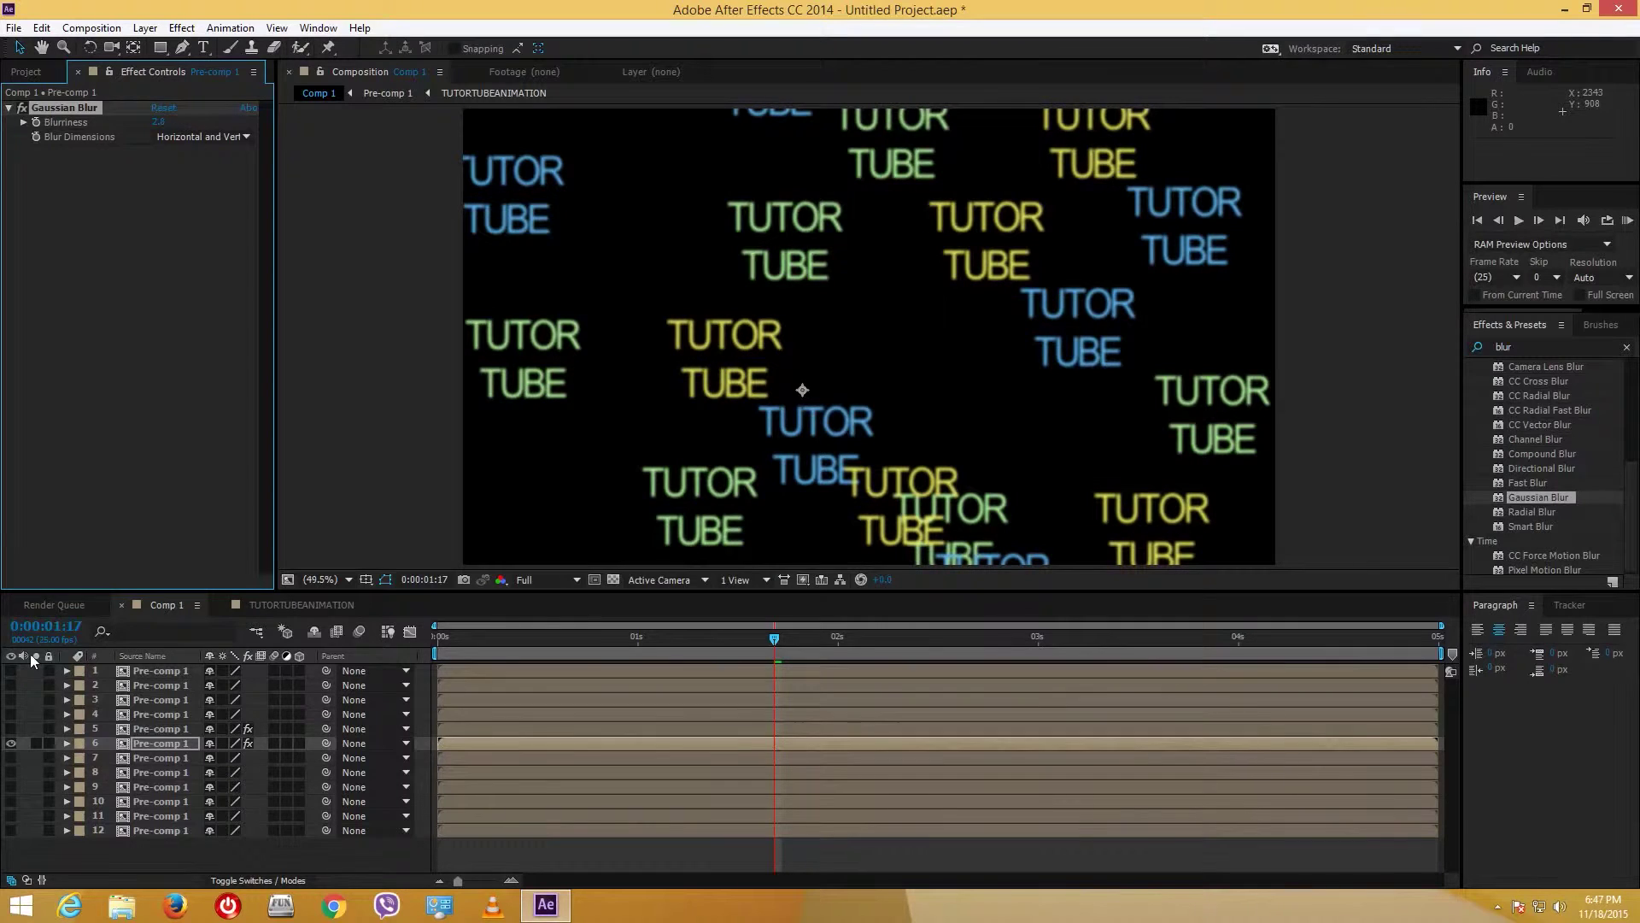
{"action": "left_click", "coordinate": [12, 721]}
{"action": "left_click_drag", "start_coordinate": [11, 722], "coordinate": [11, 671]}
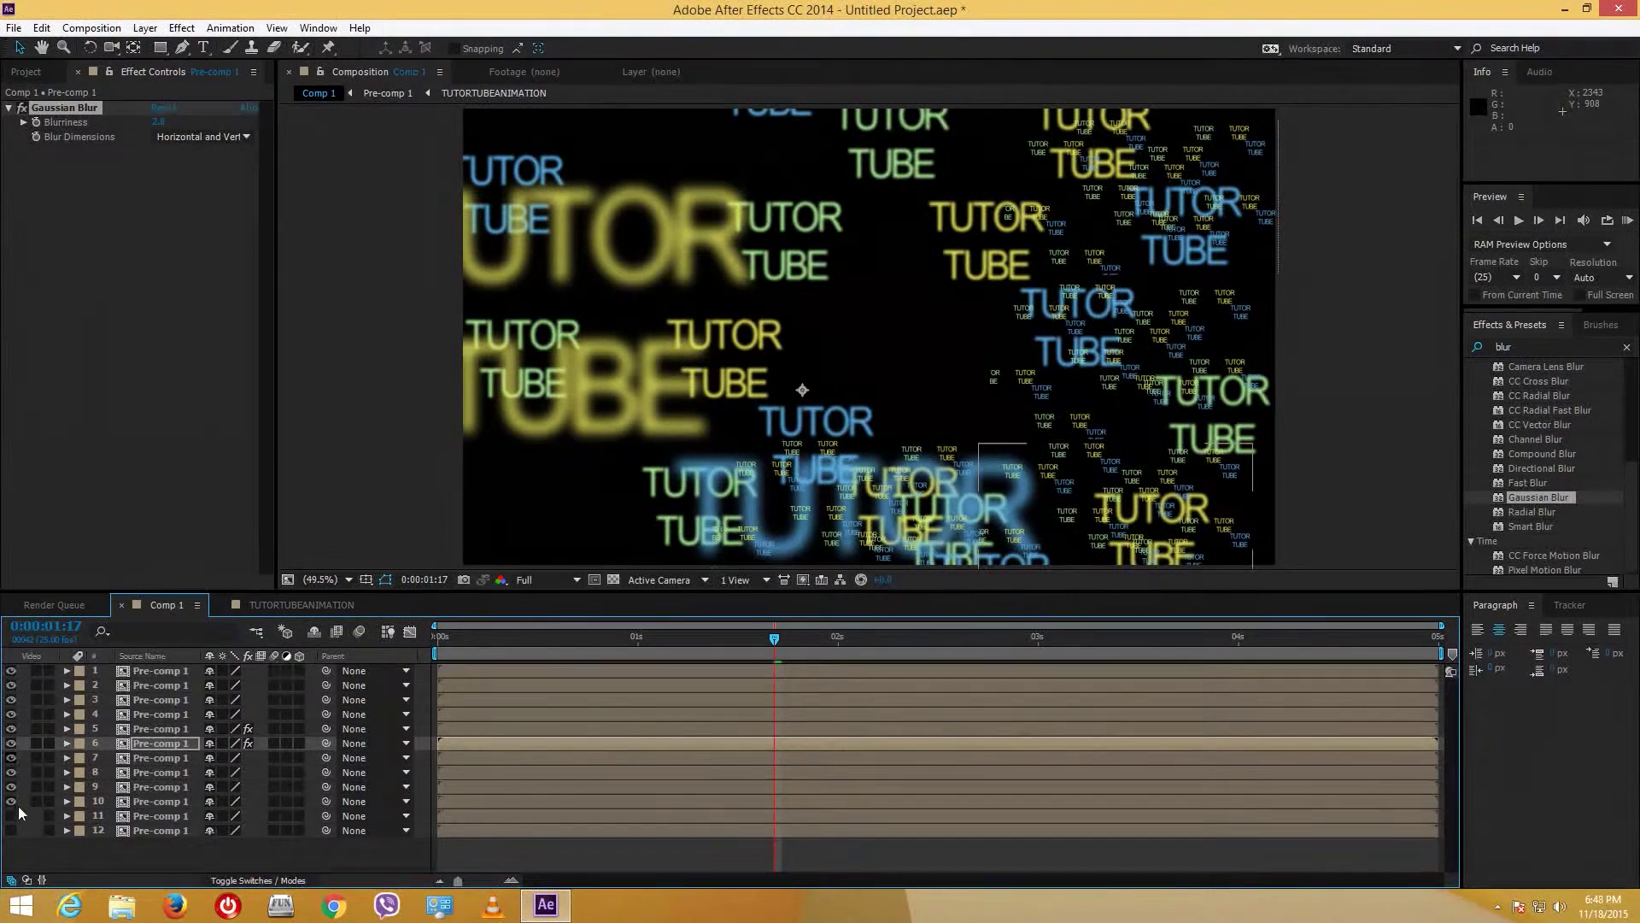
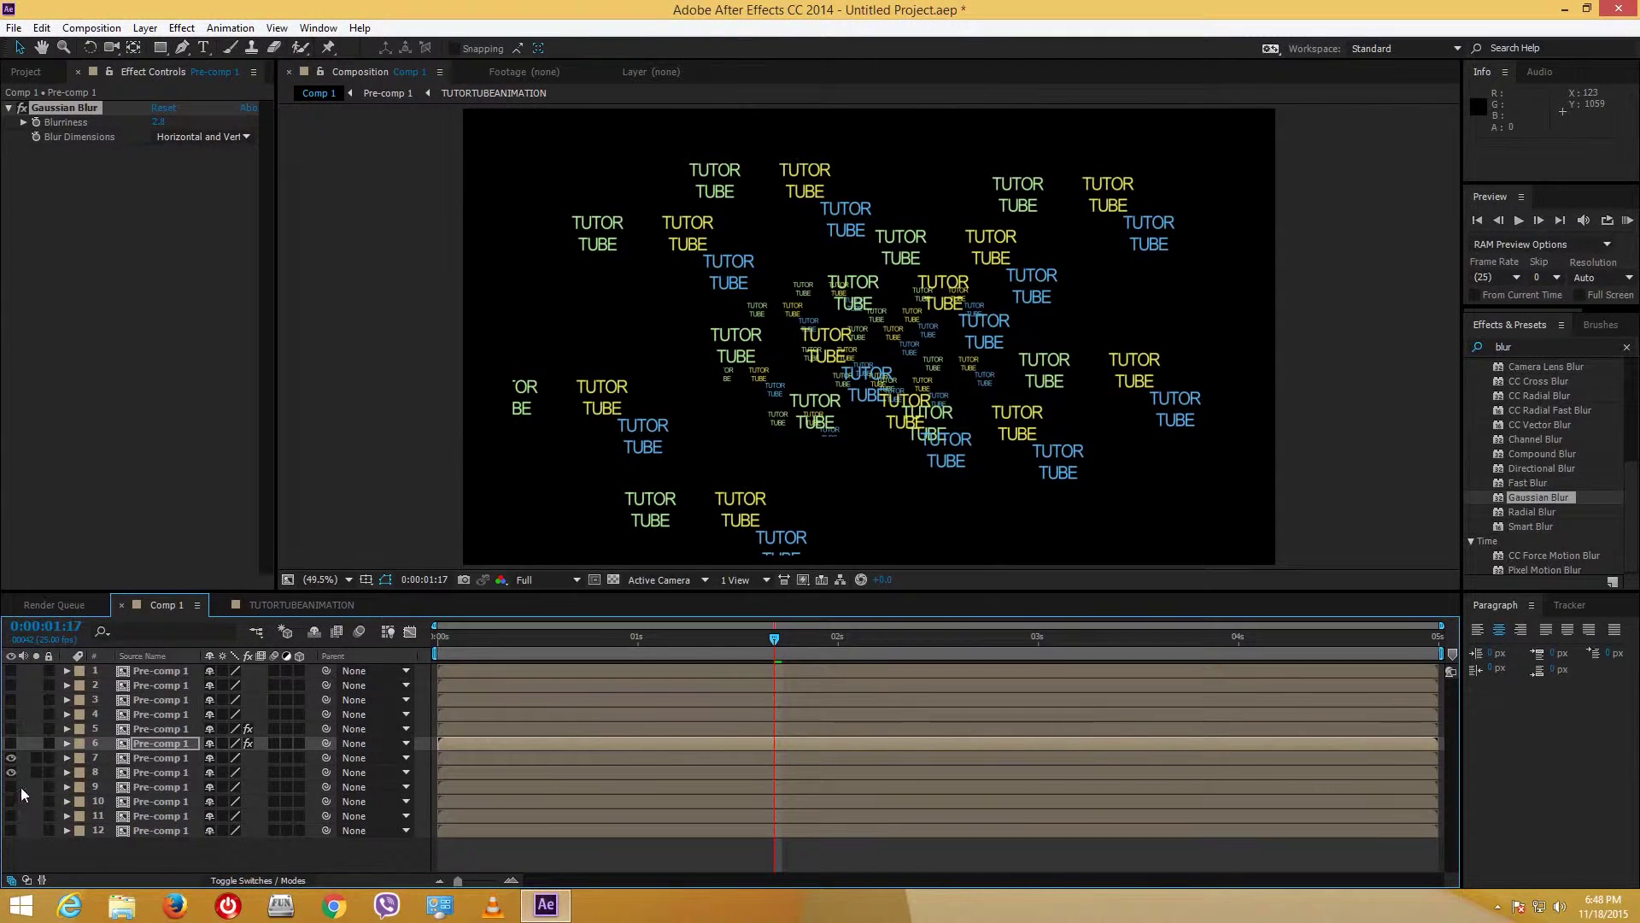
Step: Isolate layer 7 by hiding layer 8, briefly showing upper layers to compare their text sizes
{"action": "left_click", "coordinate": [12, 771]}
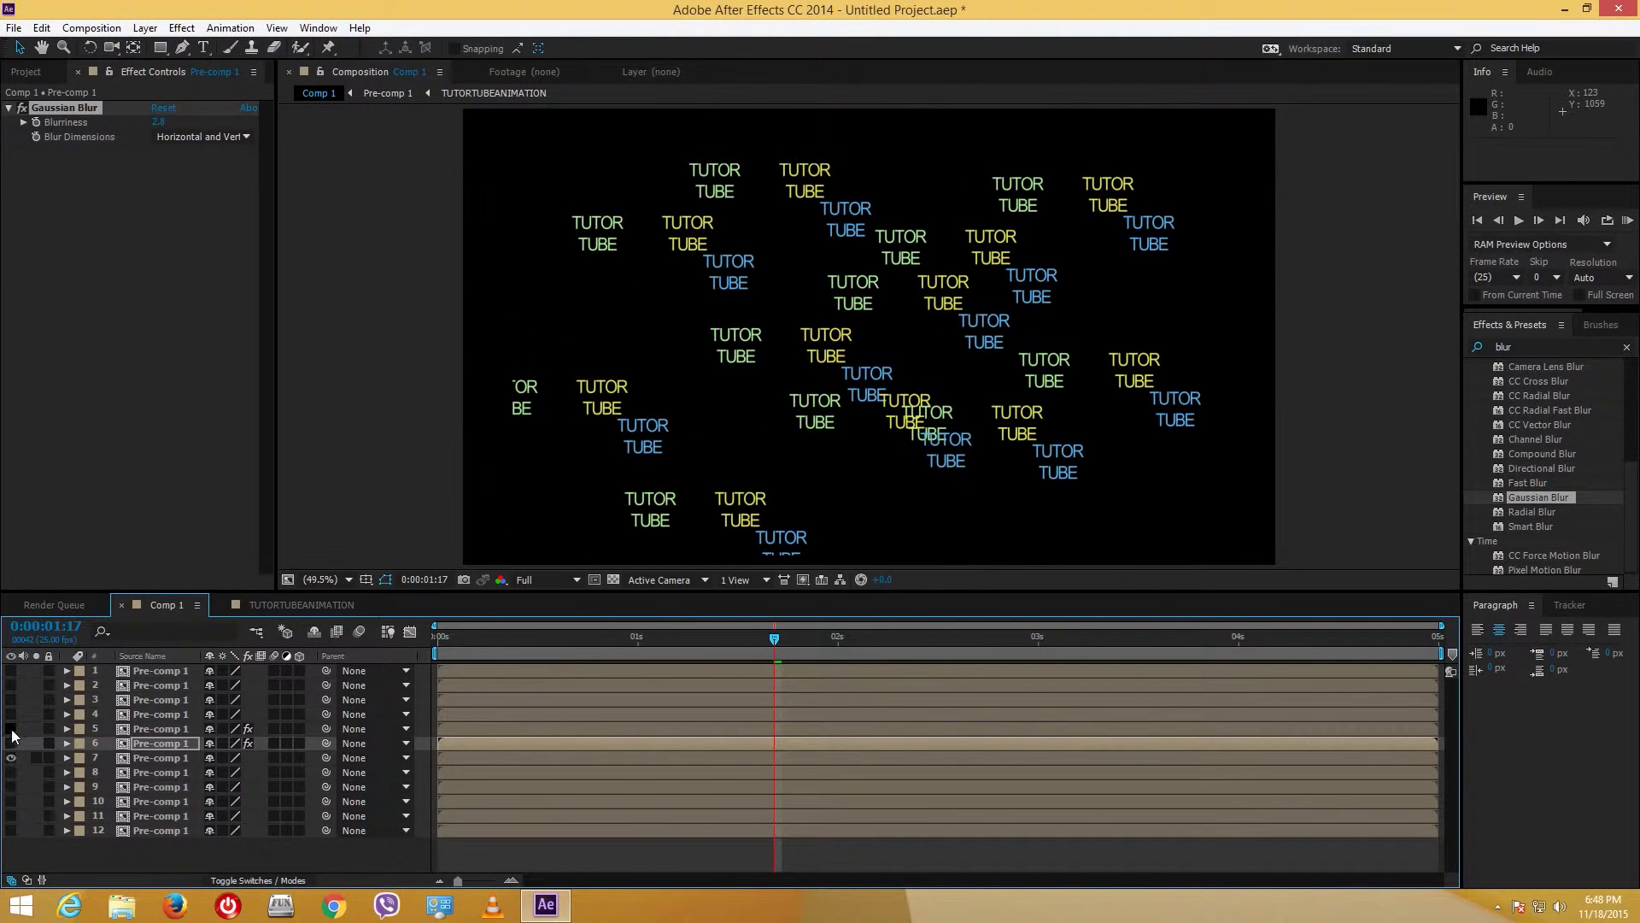
{"action": "left_click", "coordinate": [13, 670]}
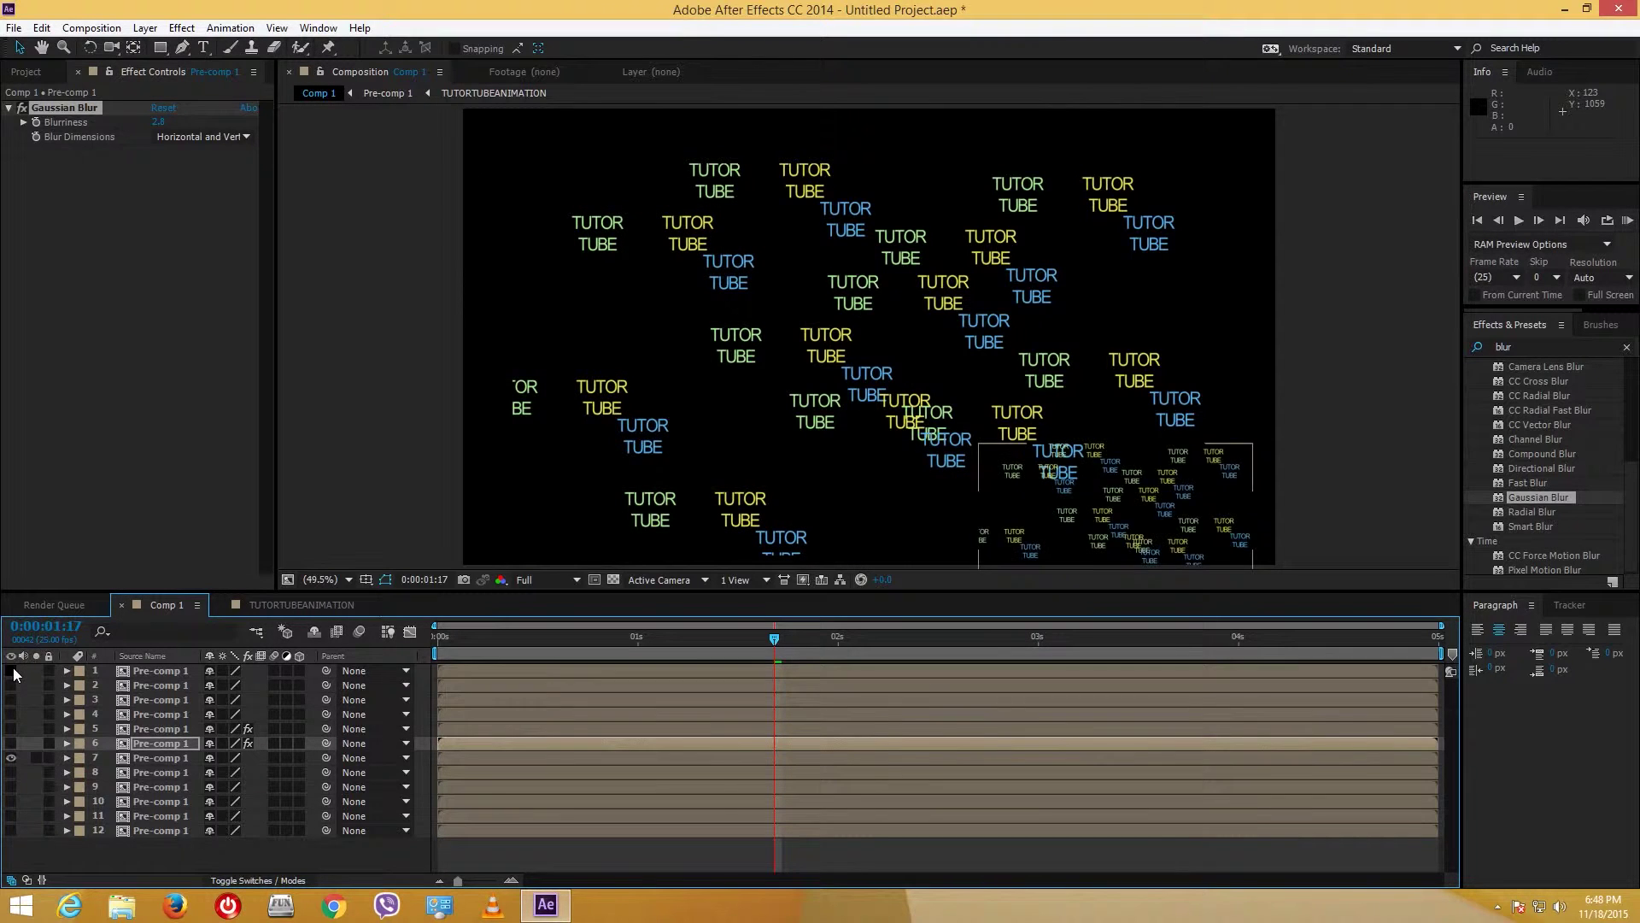
{"action": "left_click", "coordinate": [15, 699]}
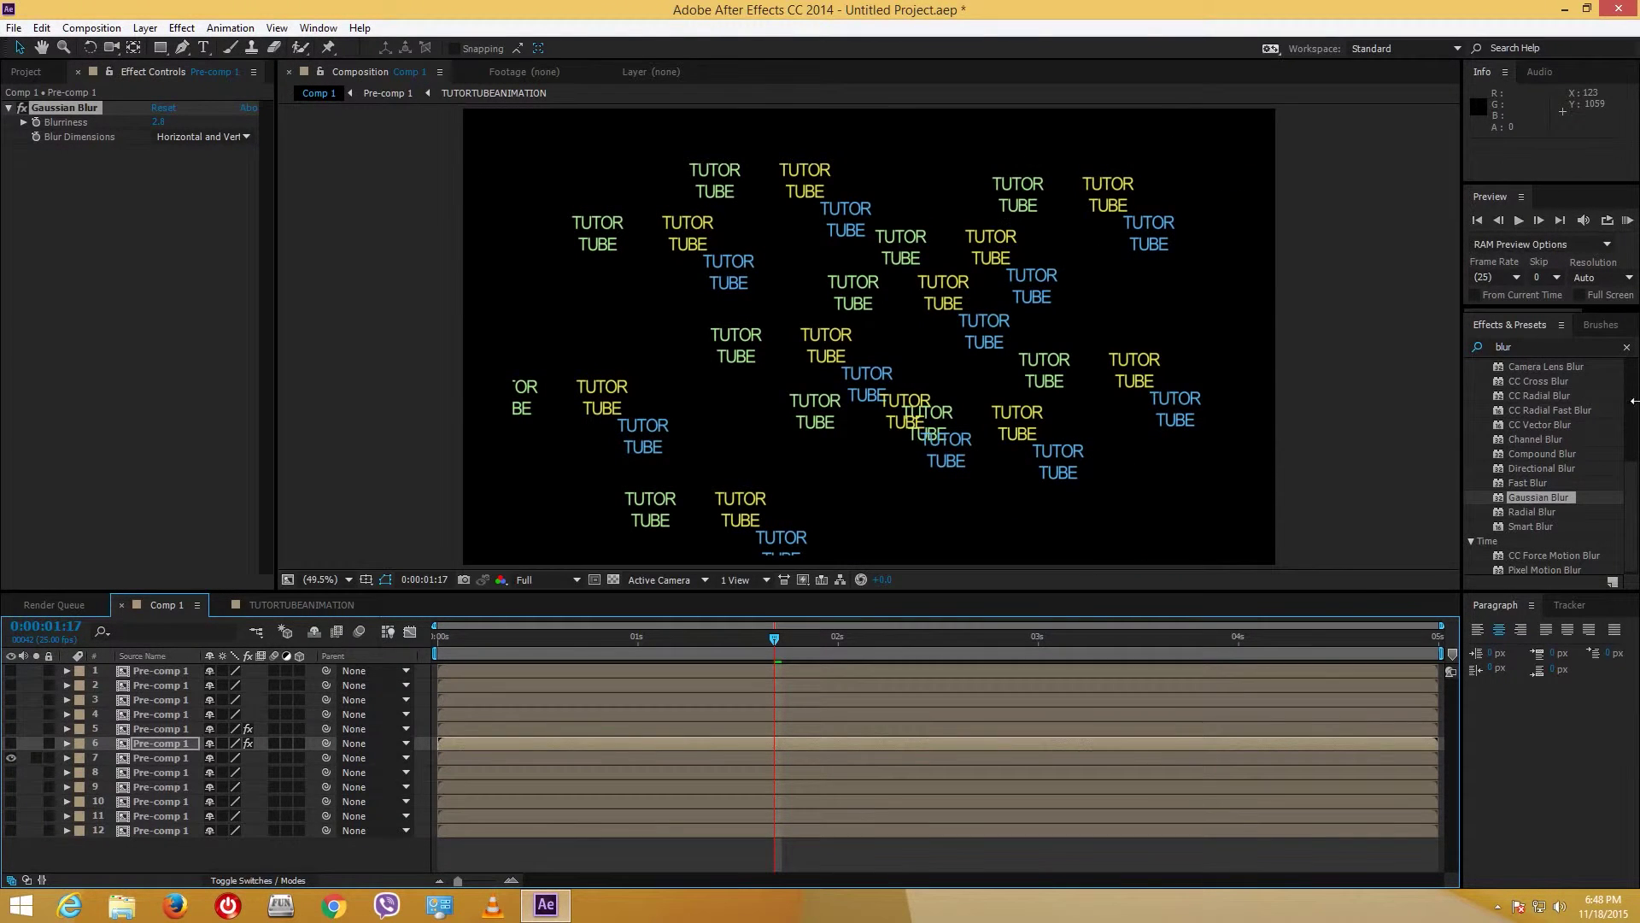
Step: Apply Gaussian Blur to layer 7 with Blurriness 4.1 and make all Comp 1 layers visible again
{"action": "left_click_drag", "start_coordinate": [1522, 497], "coordinate": [136, 758]}
{"action": "left_click_drag", "start_coordinate": [170, 119], "coordinate": [189, 121]}
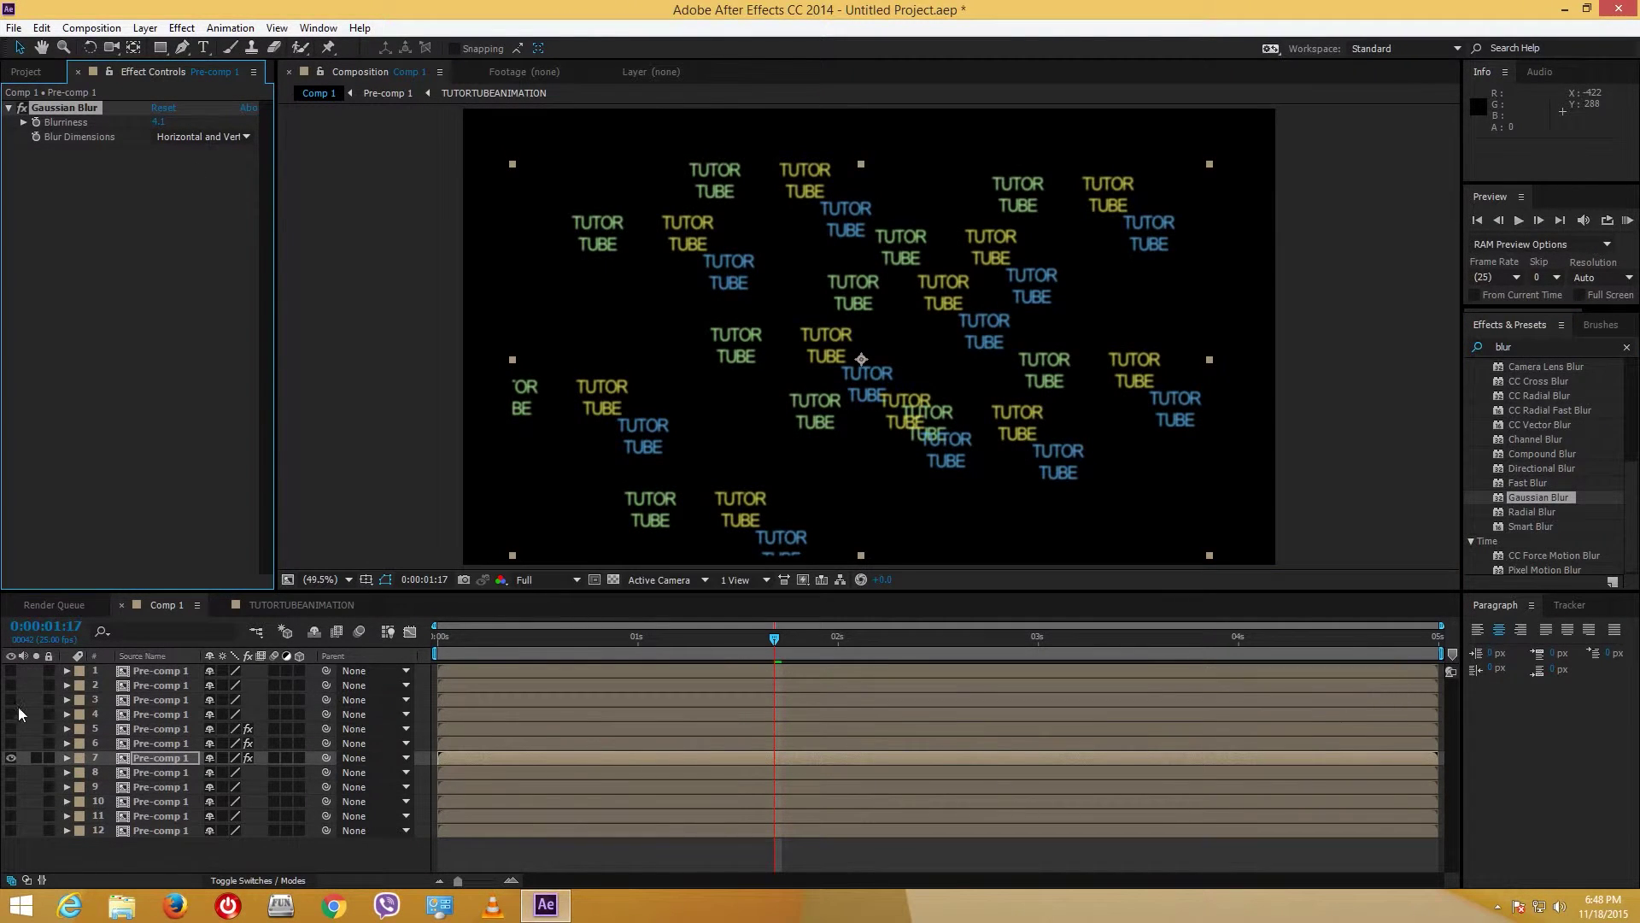
{"action": "left_click_drag", "start_coordinate": [12, 670], "coordinate": [15, 867]}
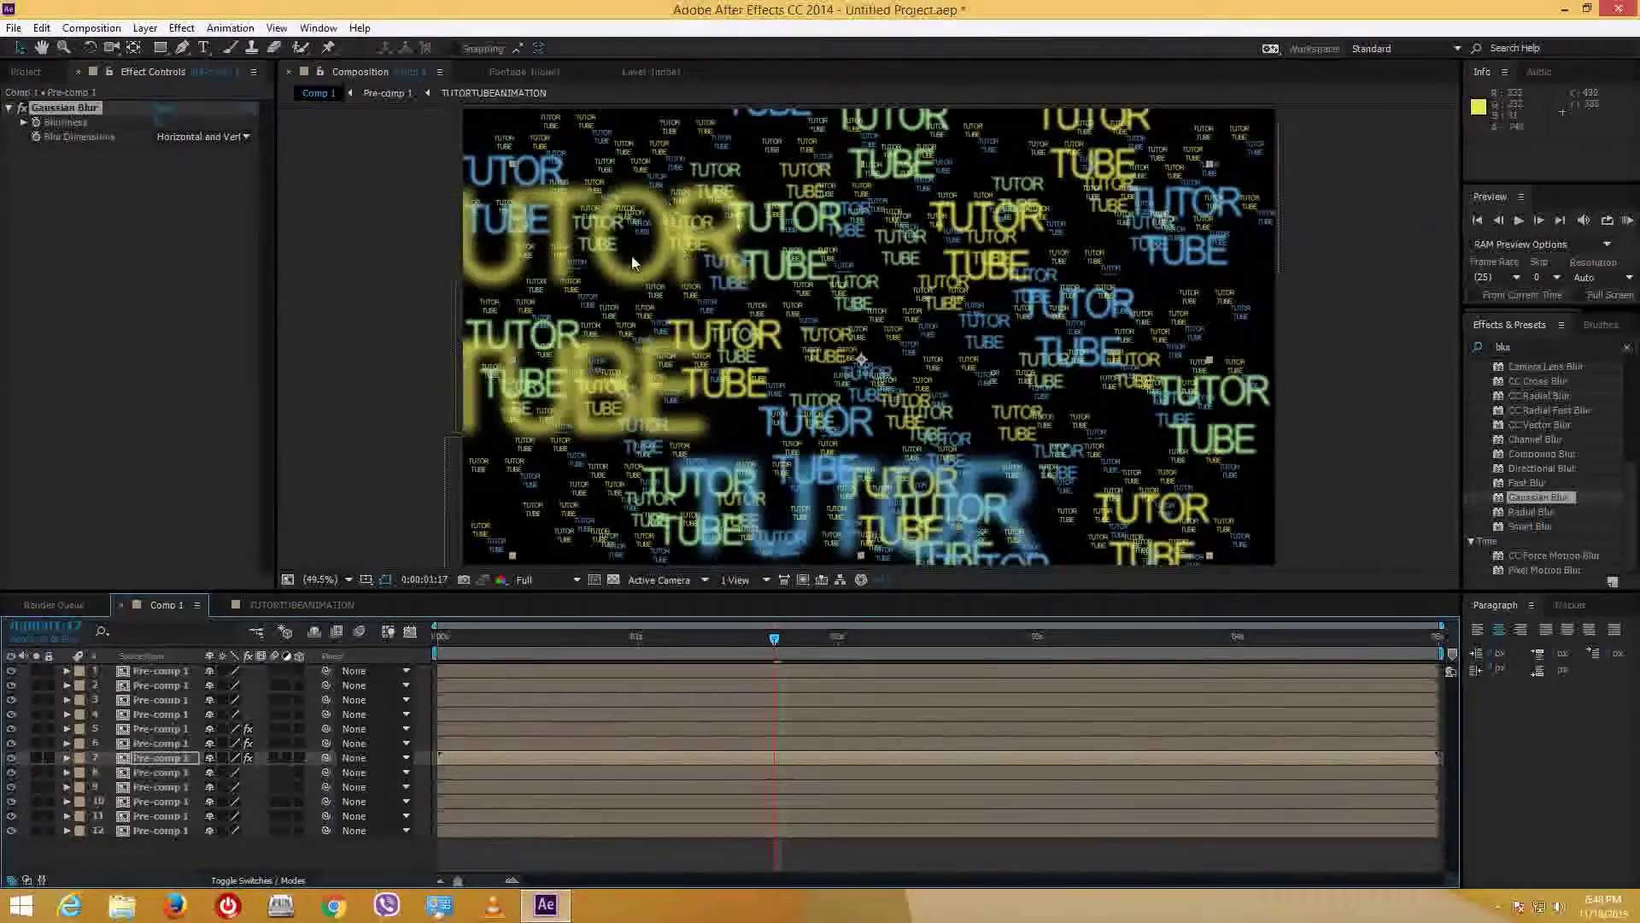
Step: Pre-compose all twelve Comp 1 layers into Pre-comp 2, moving all attributes into the new composition
{"action": "left_click", "coordinate": [28, 72]}
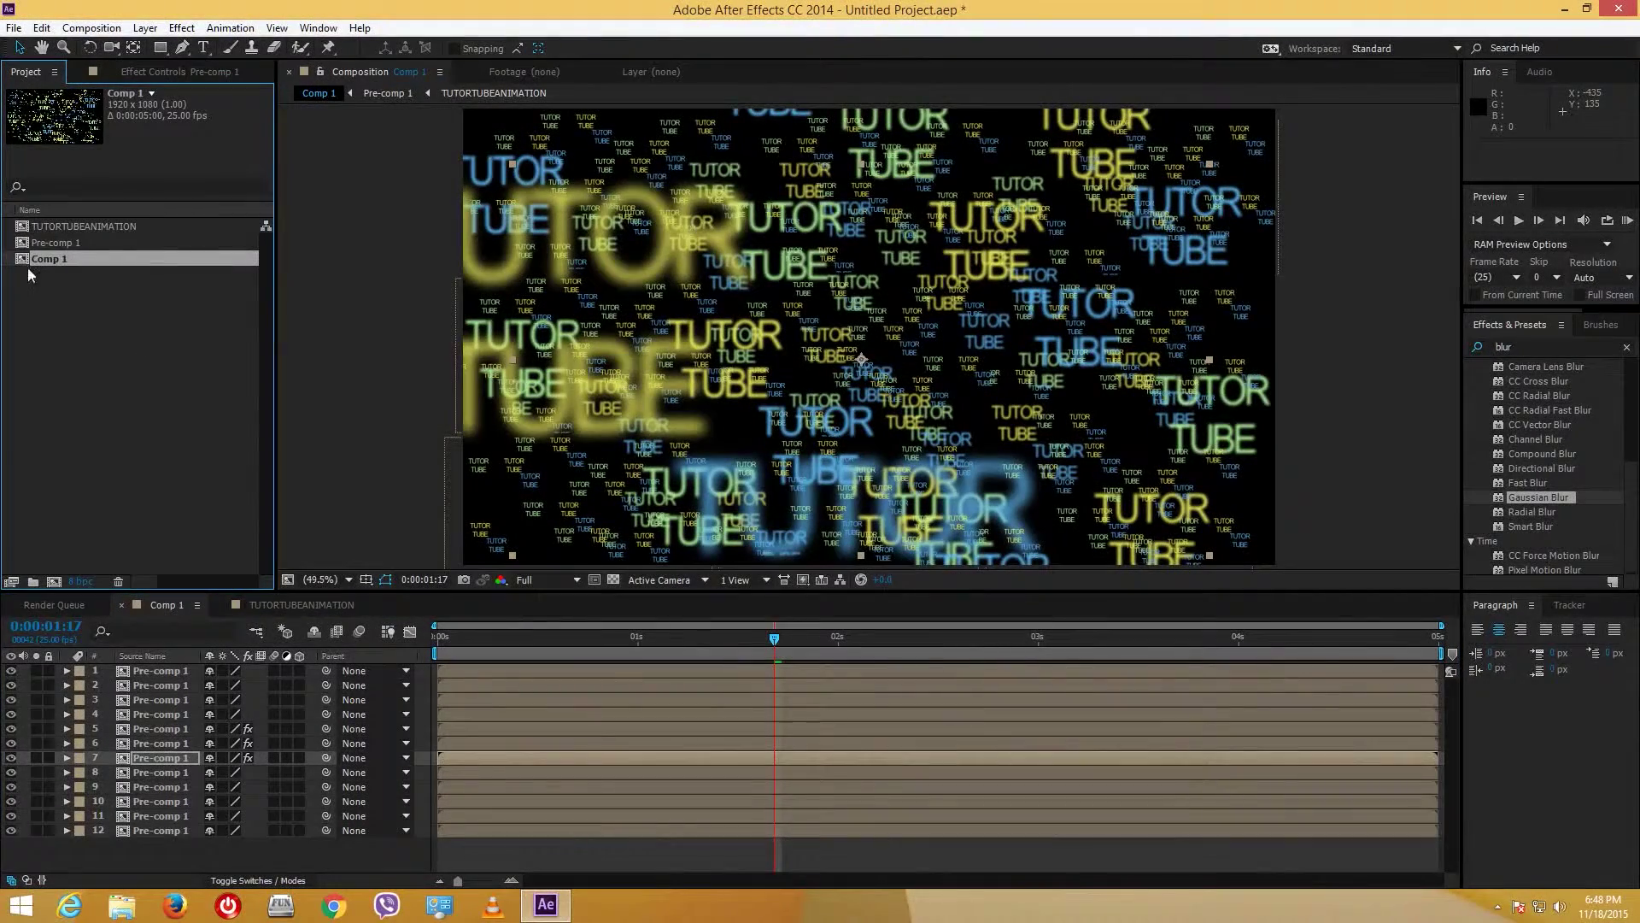
{"action": "left_click", "coordinate": [80, 226]}
{"action": "left_click", "coordinate": [65, 259]}
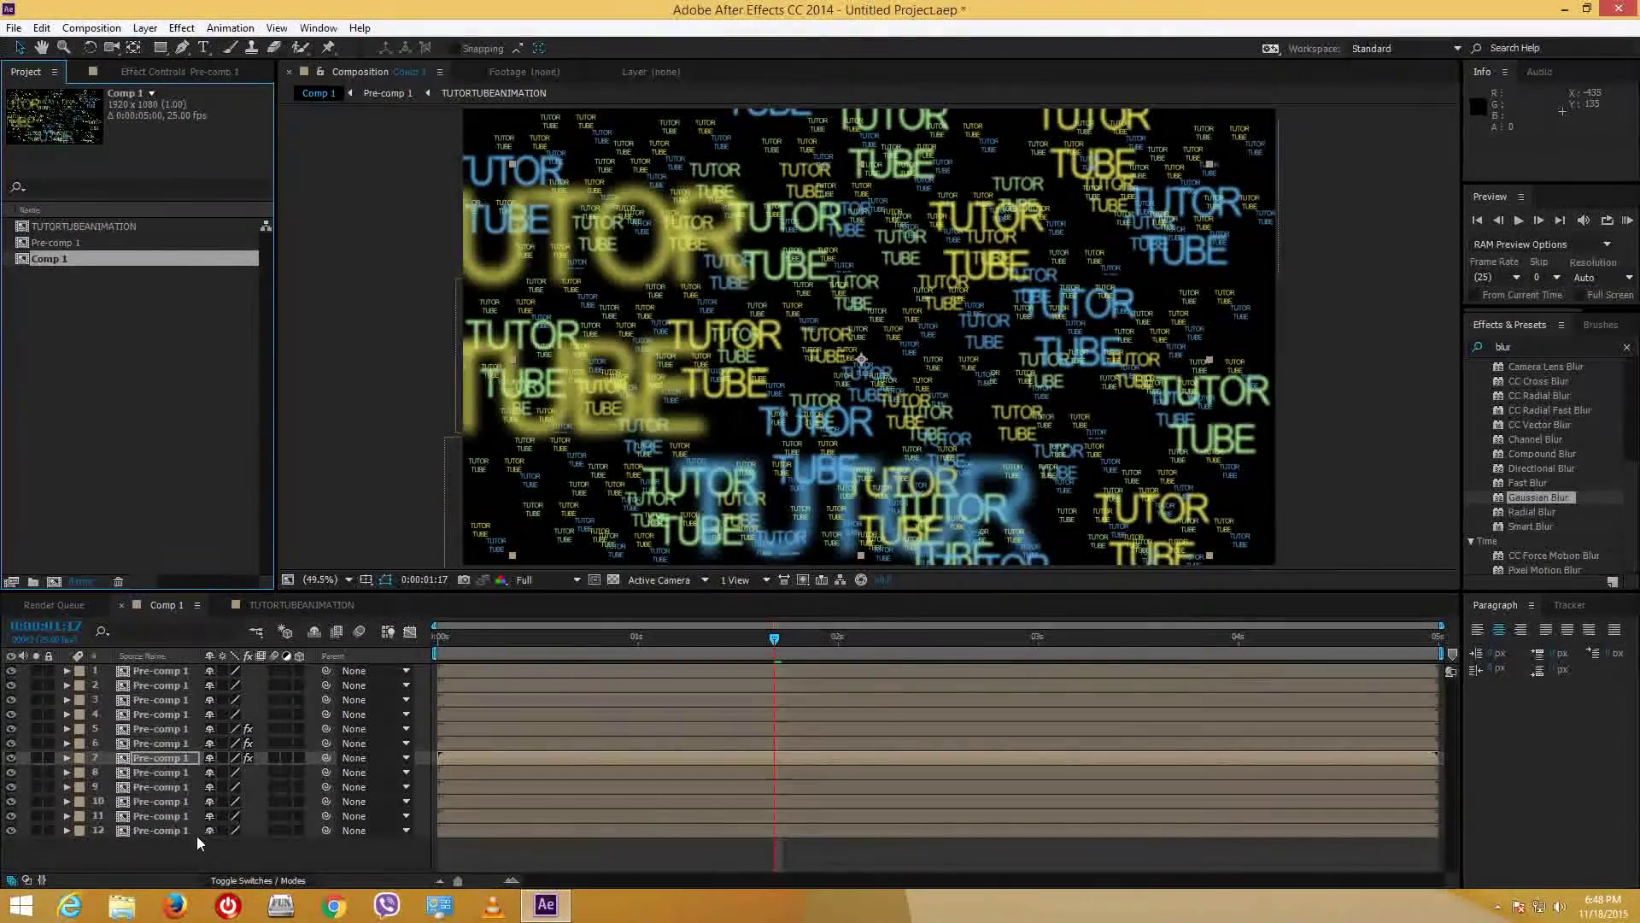
{"action": "key", "text": "ctrl+a"}
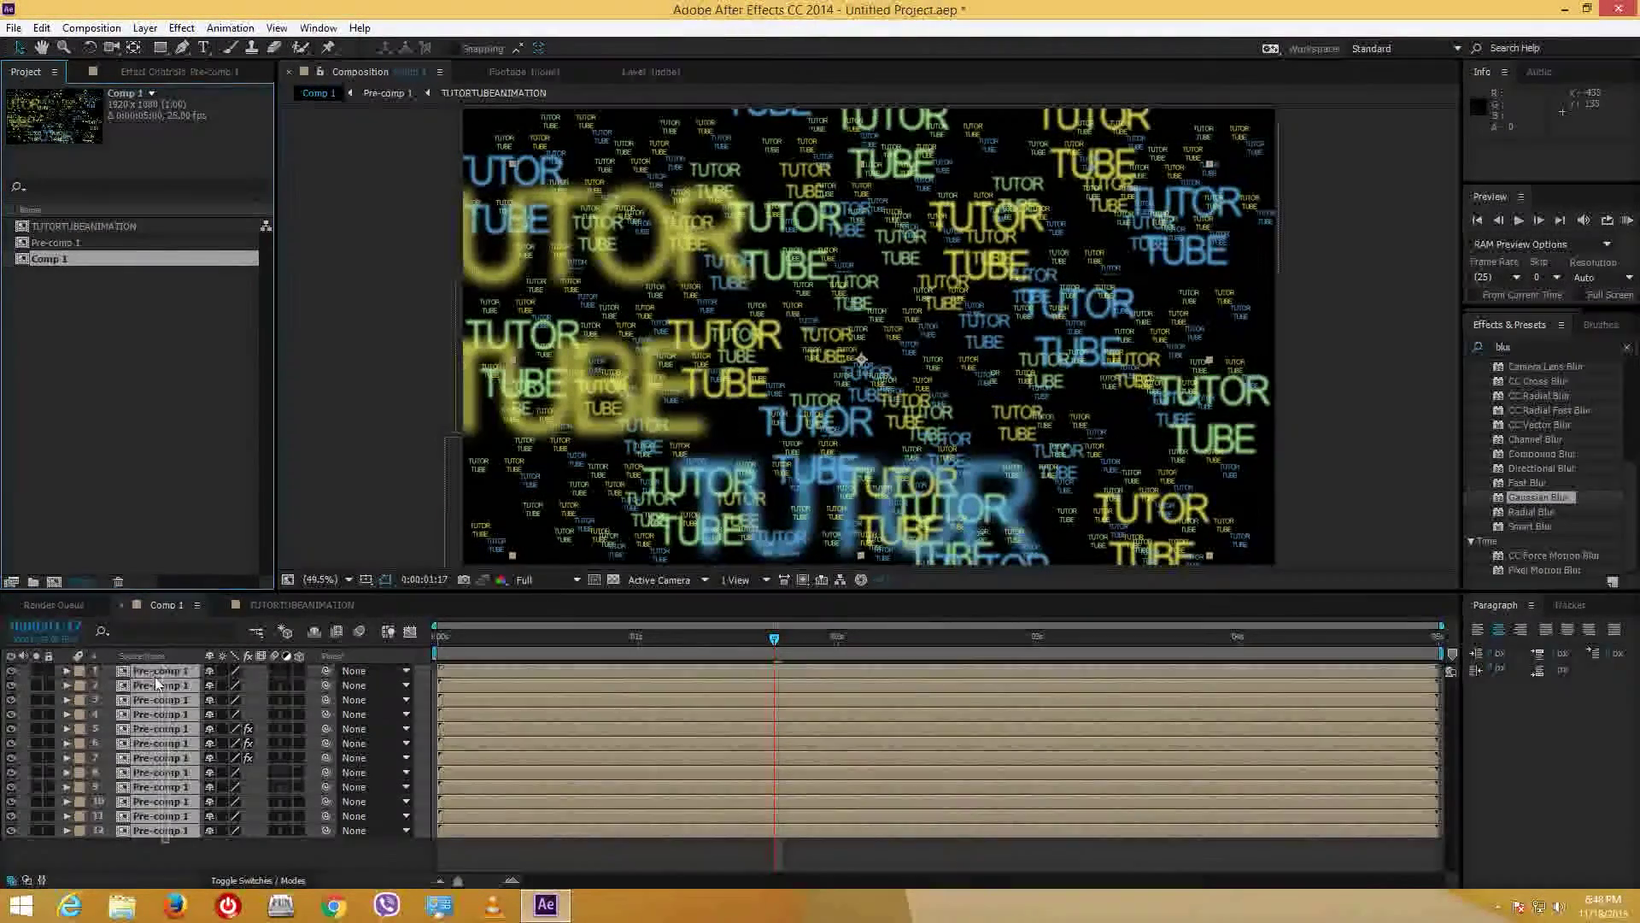
{"action": "right_click", "coordinate": [155, 676]}
{"action": "left_click", "coordinate": [218, 521]}
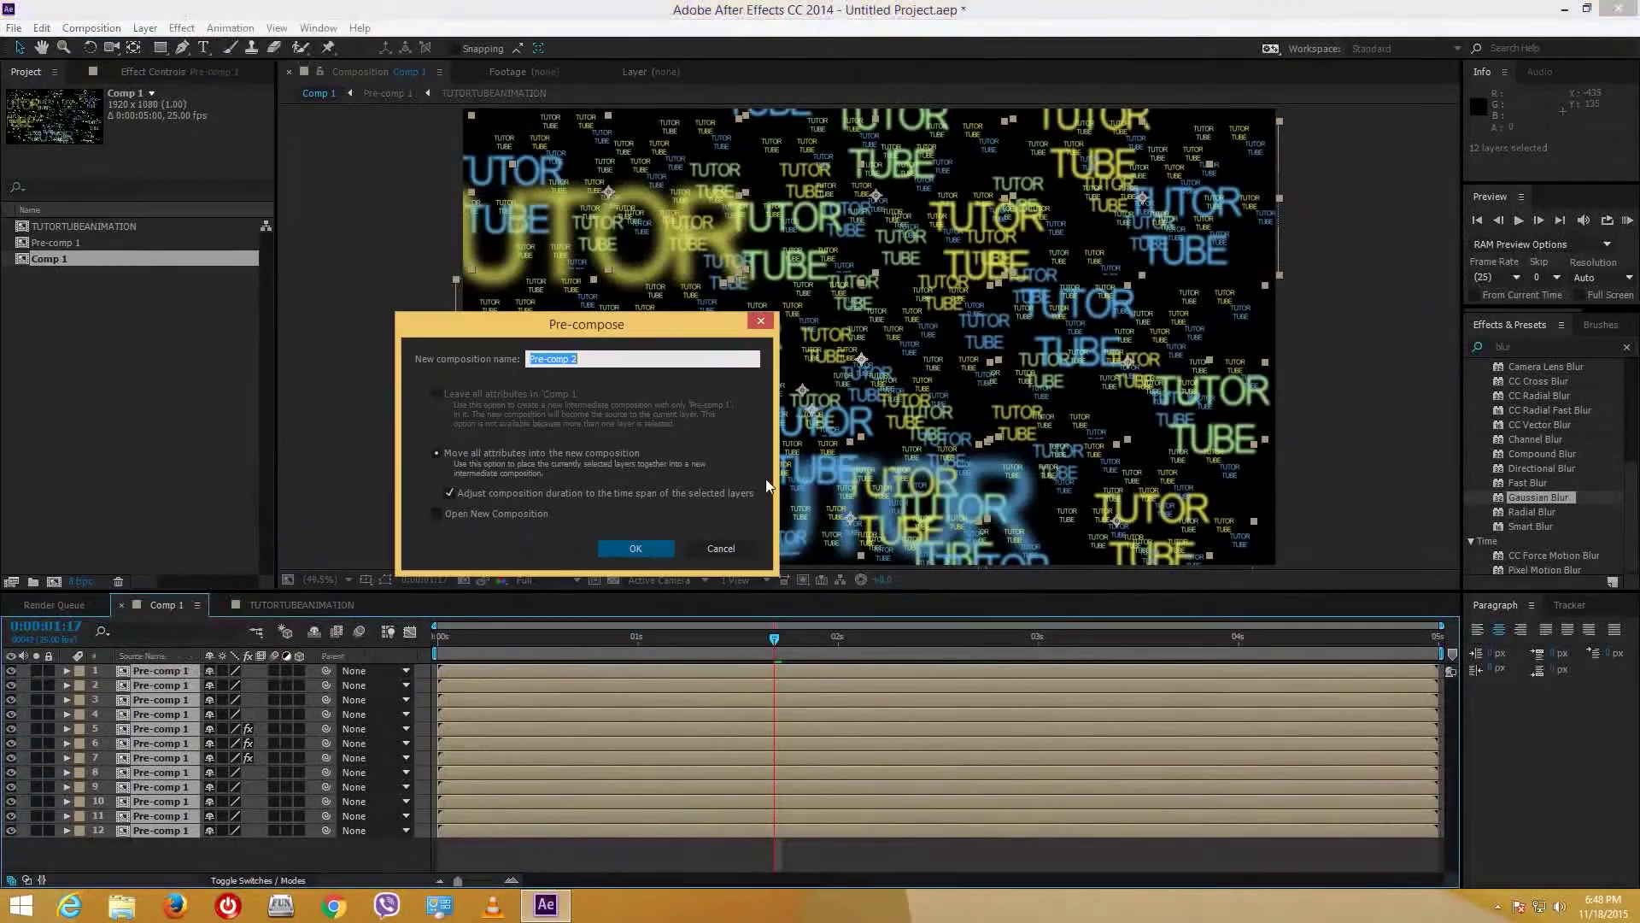
{"action": "left_click", "coordinate": [659, 547]}
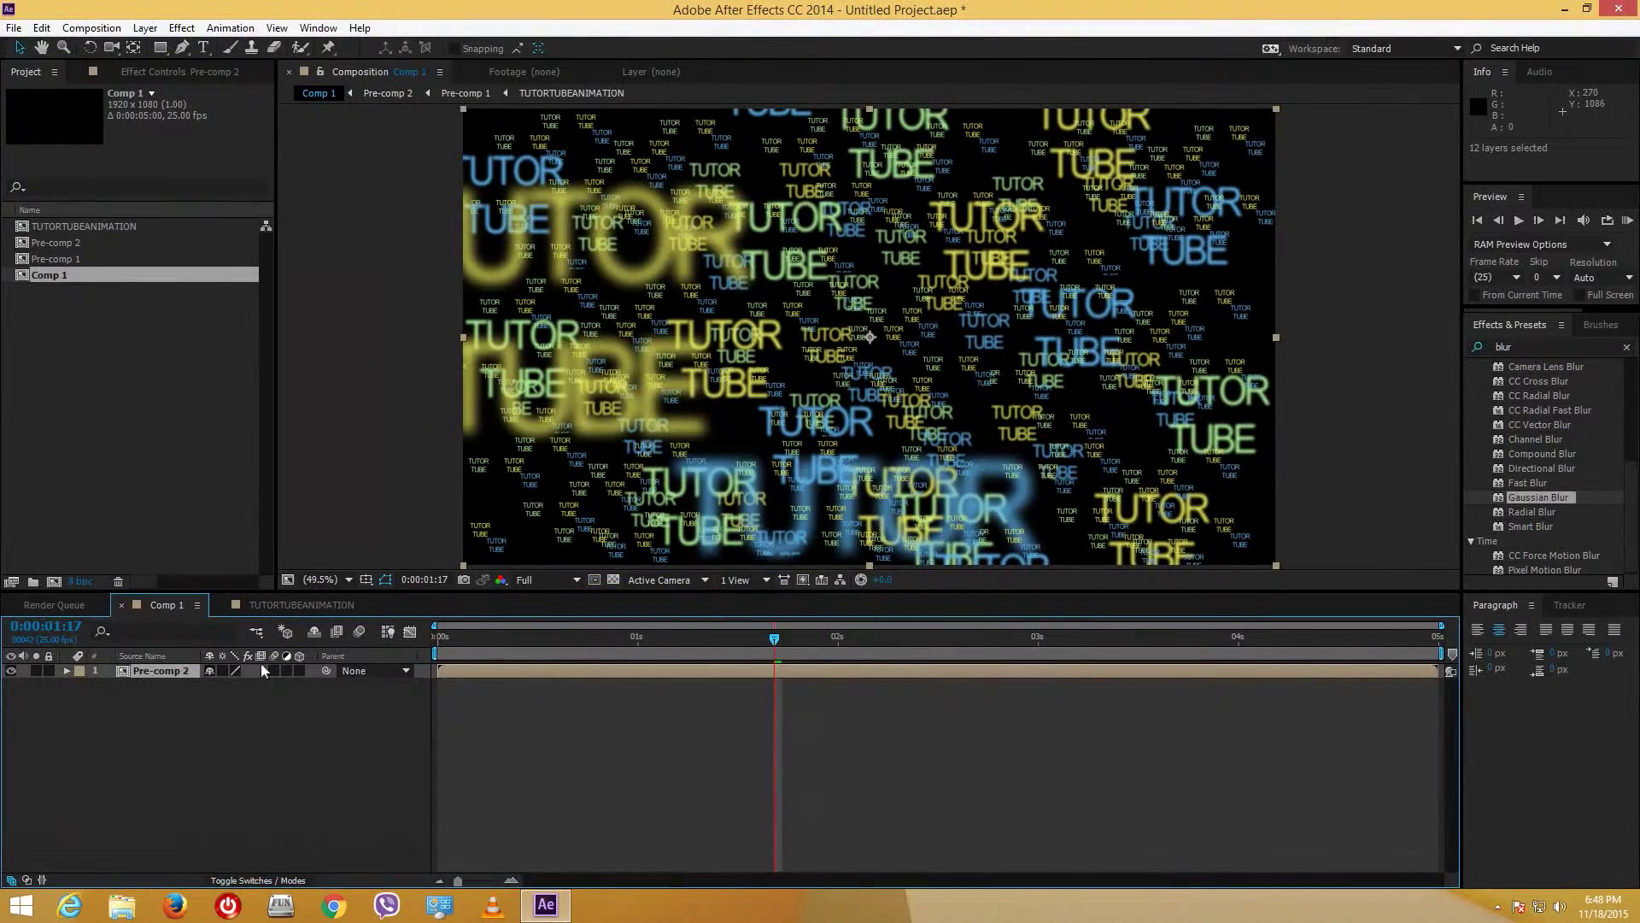
Step: Create a comp-sized light magenta solid (DD71F4) in Comp 1 and place it beneath Pre-comp 2
{"action": "left_click", "coordinate": [154, 694]}
{"action": "right_click", "coordinate": [214, 732]}
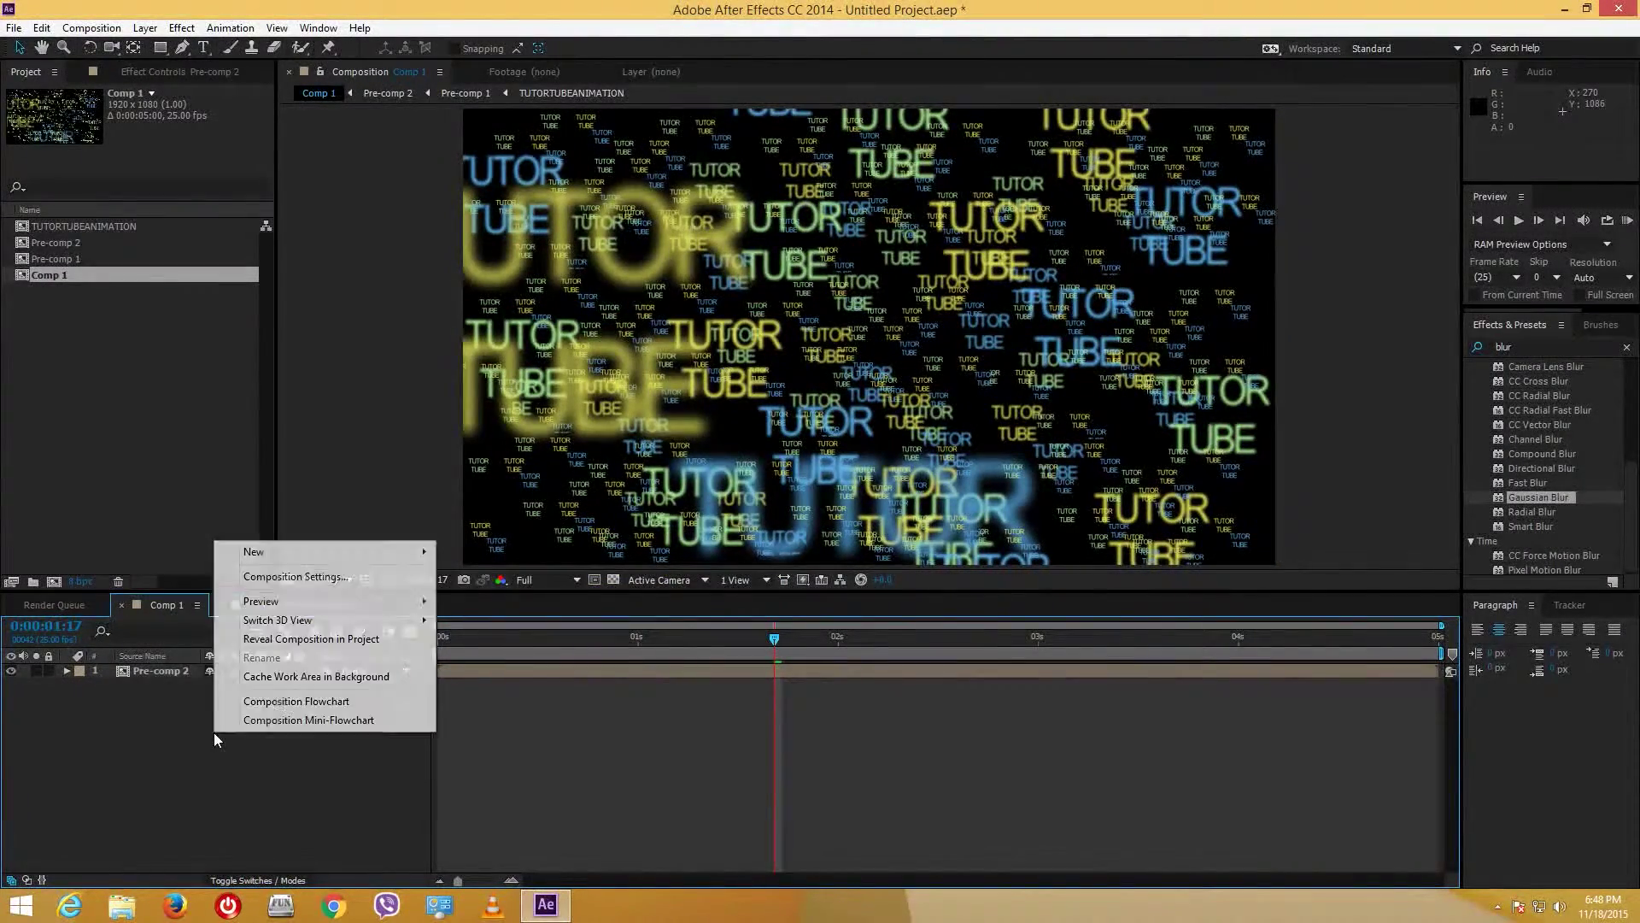
{"action": "mouse_move", "coordinate": [366, 551]}
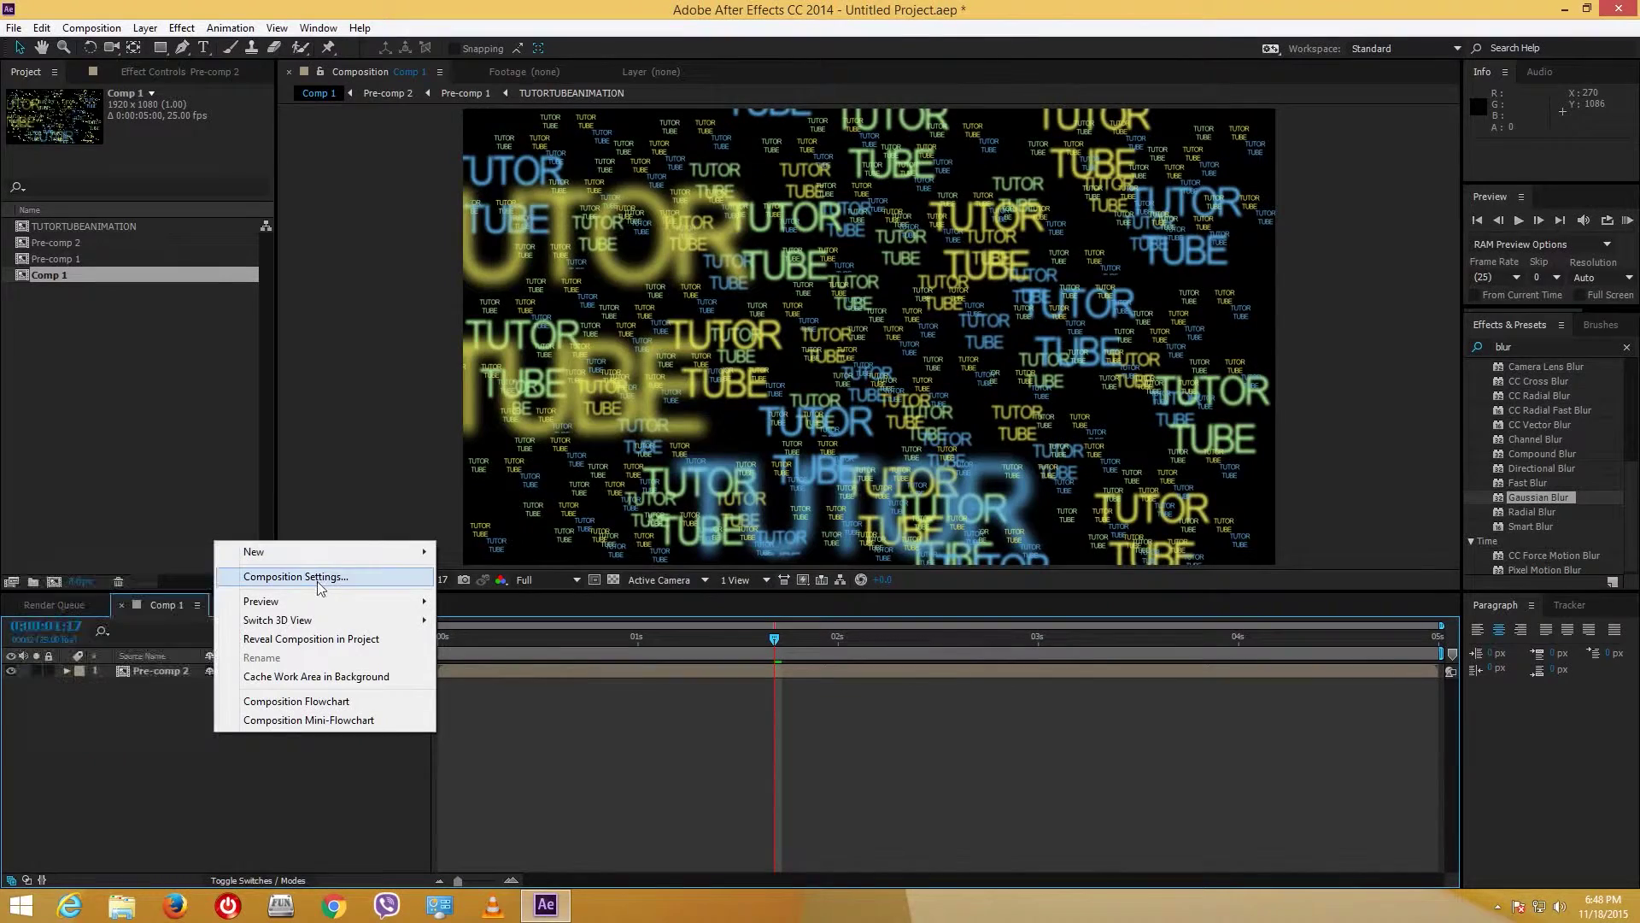
{"action": "left_click", "coordinate": [106, 596]}
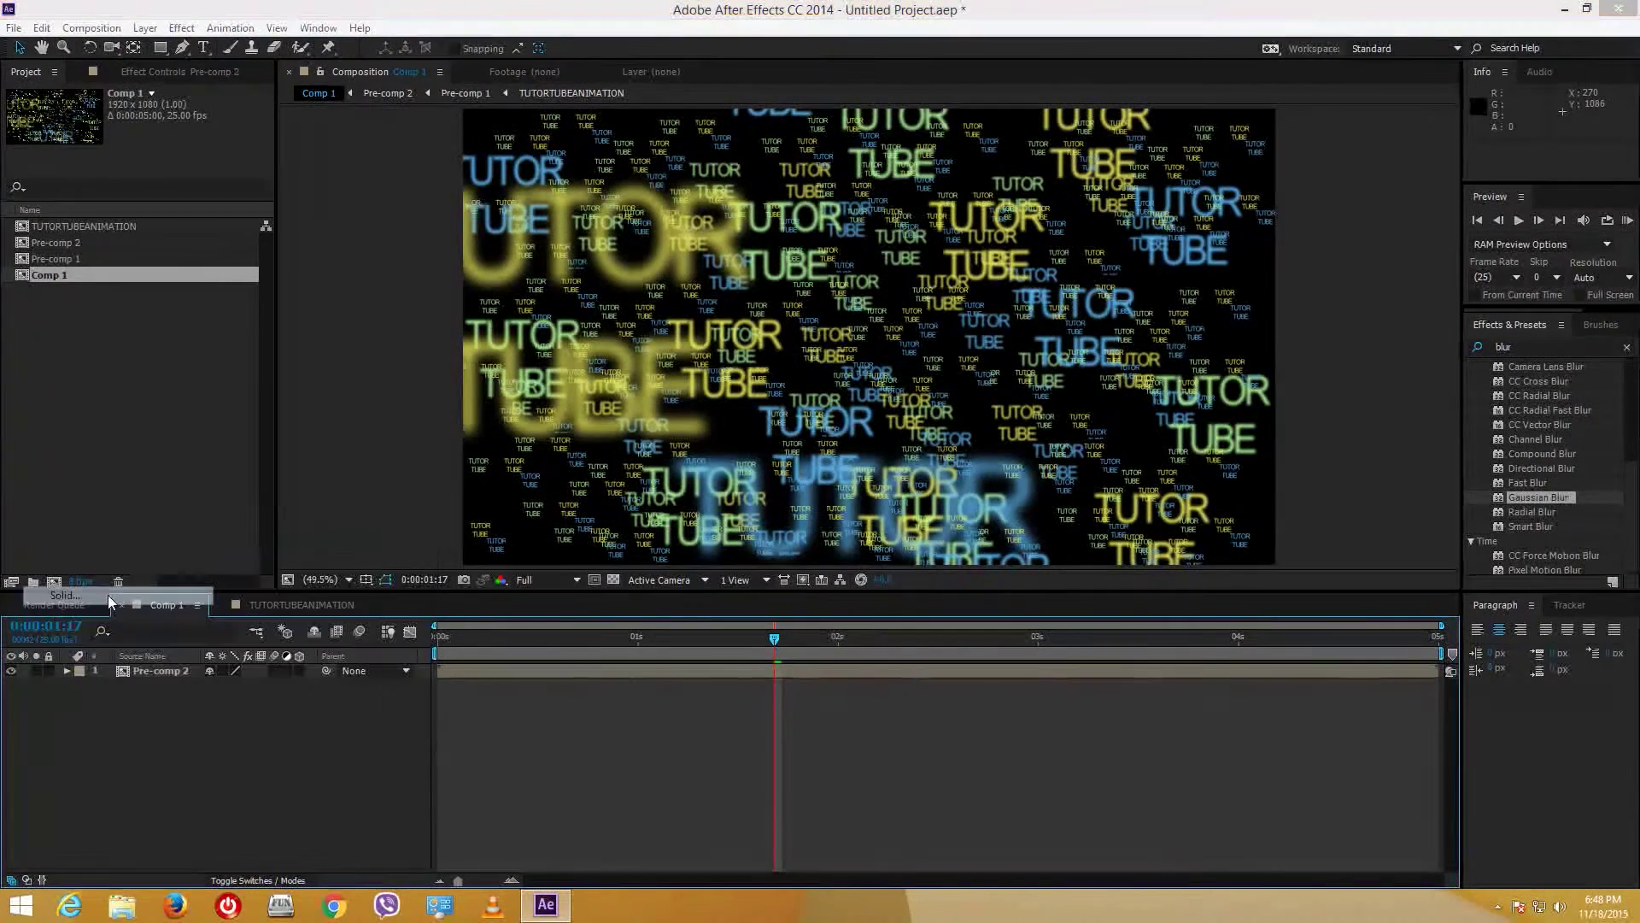
{"action": "left_click", "coordinate": [1160, 446]}
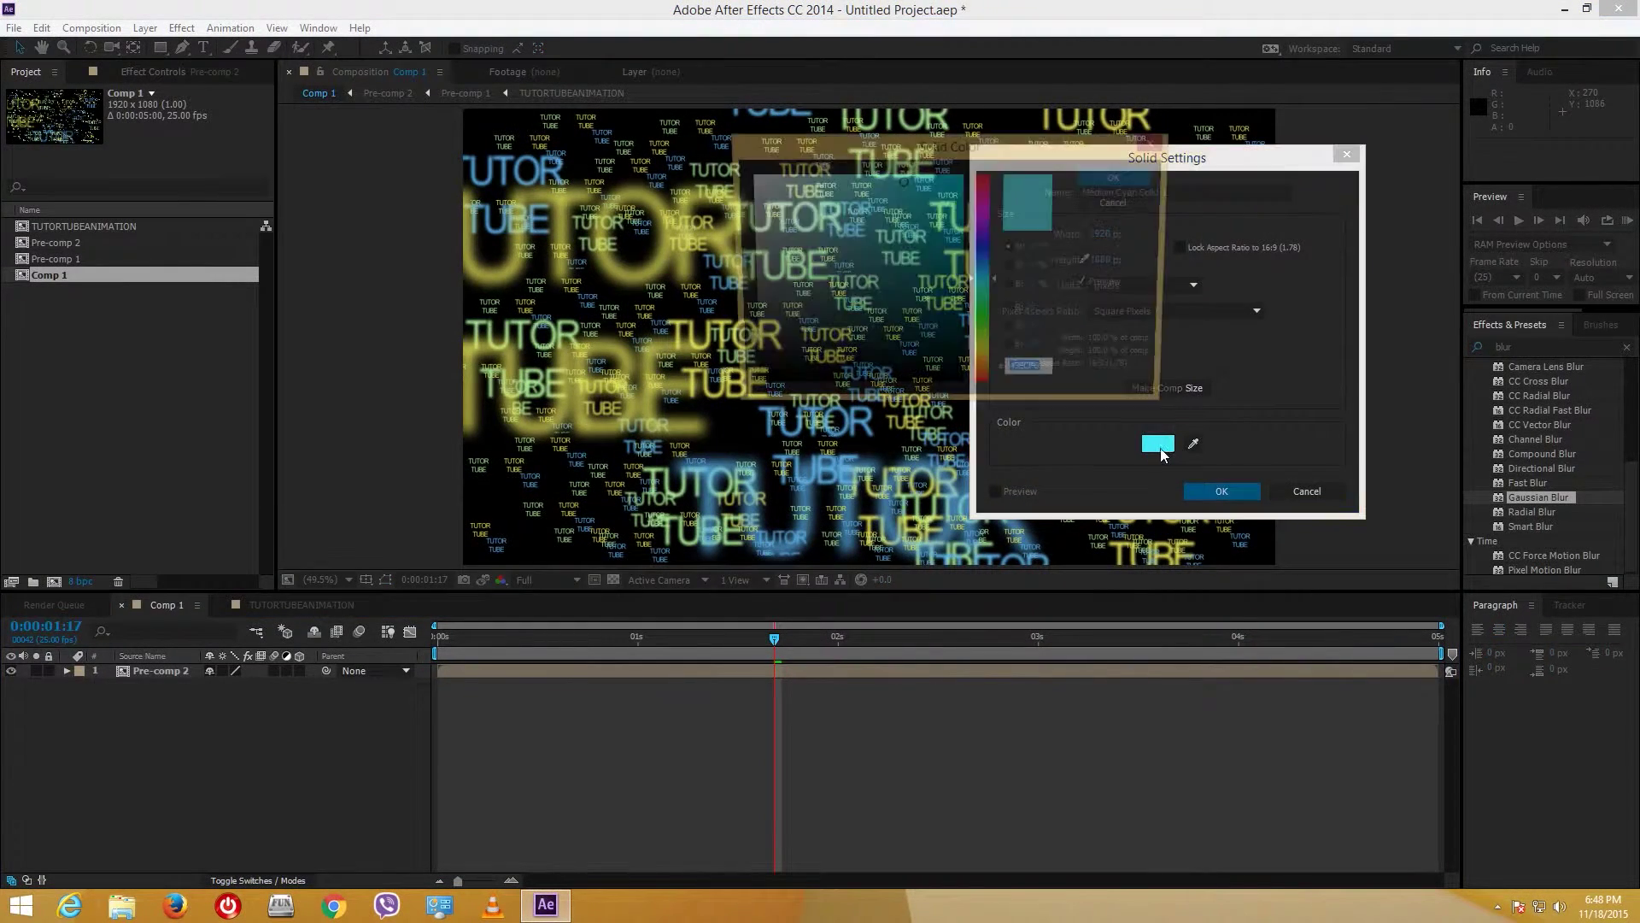
{"action": "left_click_drag", "start_coordinate": [985, 260], "coordinate": [986, 189]}
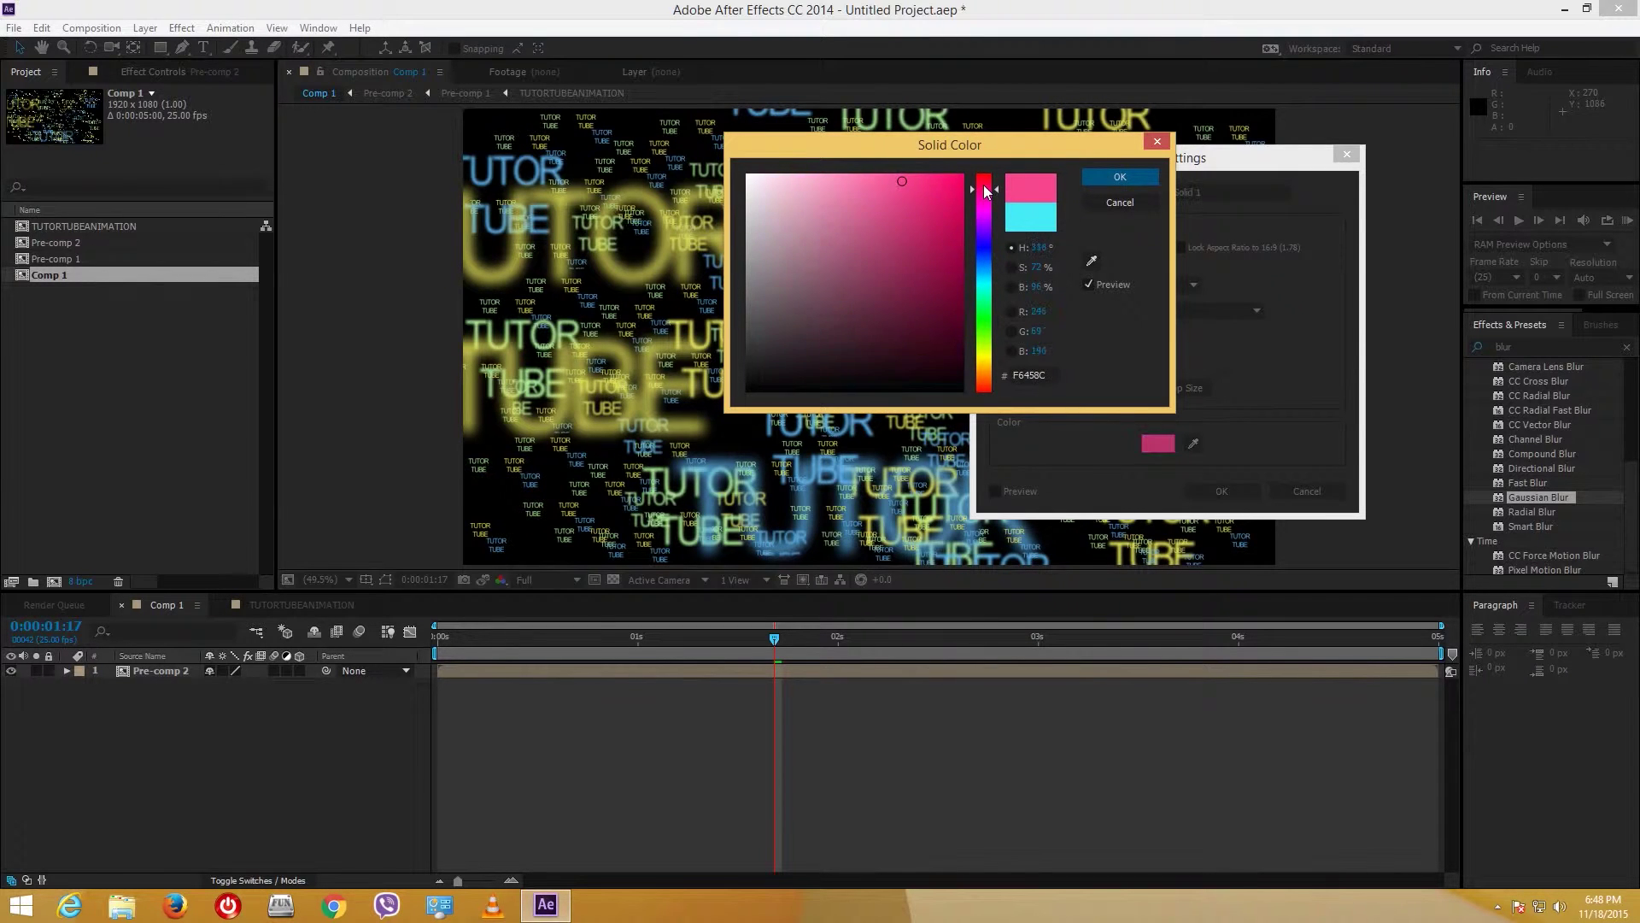
{"action": "left_click_drag", "start_coordinate": [871, 192], "coordinate": [855, 295]}
{"action": "left_click_drag", "start_coordinate": [989, 369], "coordinate": [987, 222]}
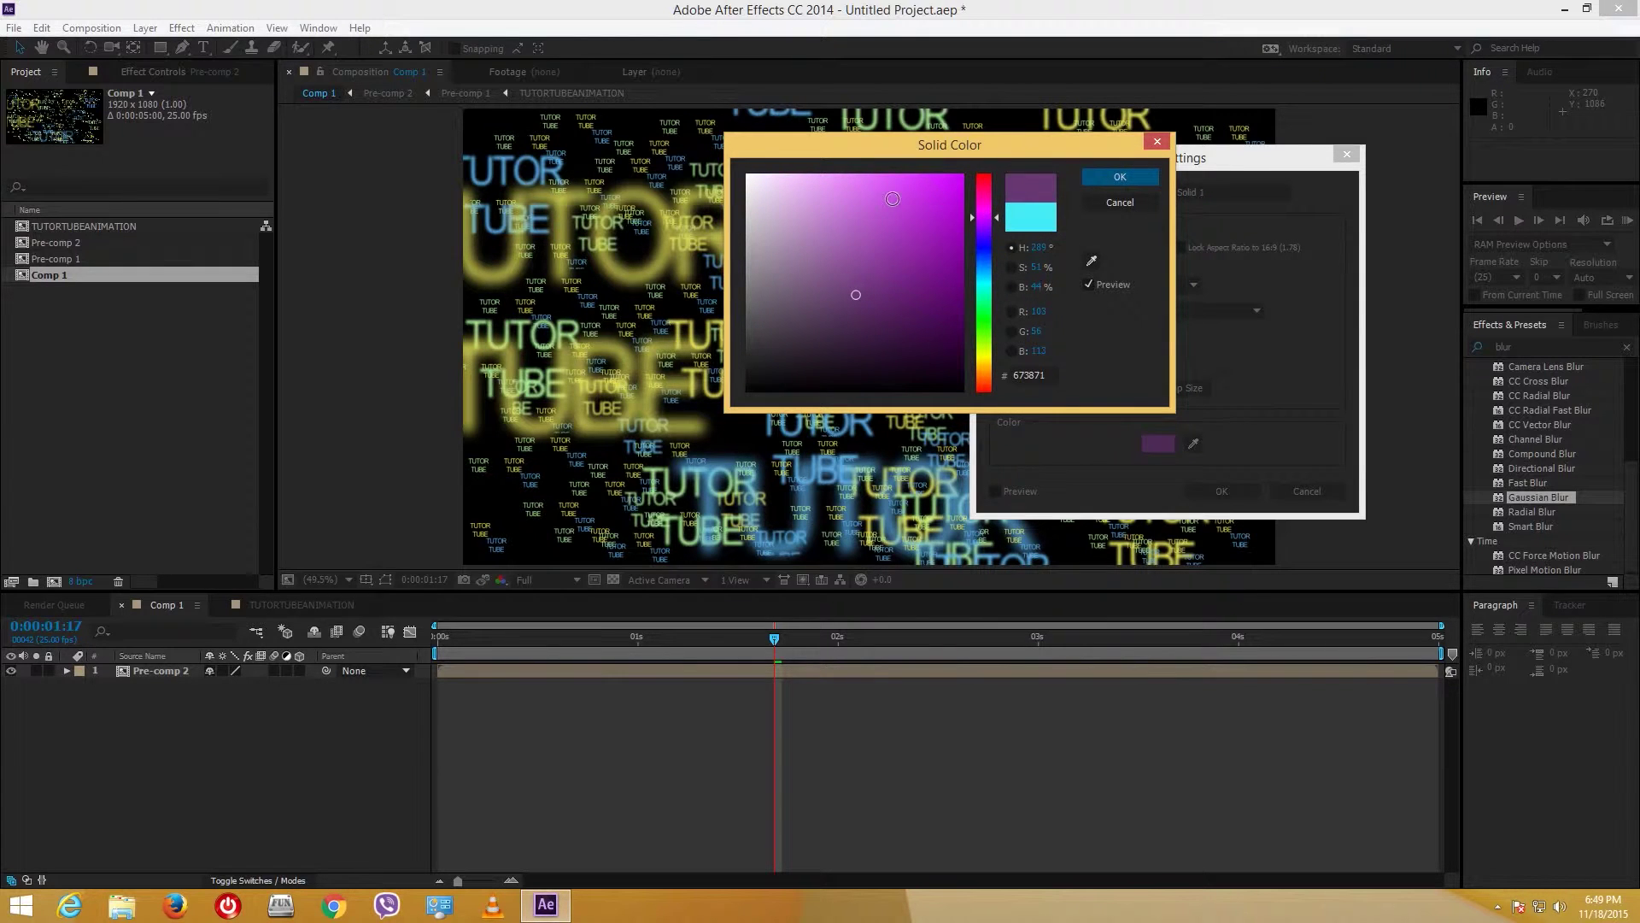
{"action": "left_click", "coordinate": [893, 198]}
{"action": "left_click", "coordinate": [1120, 176]}
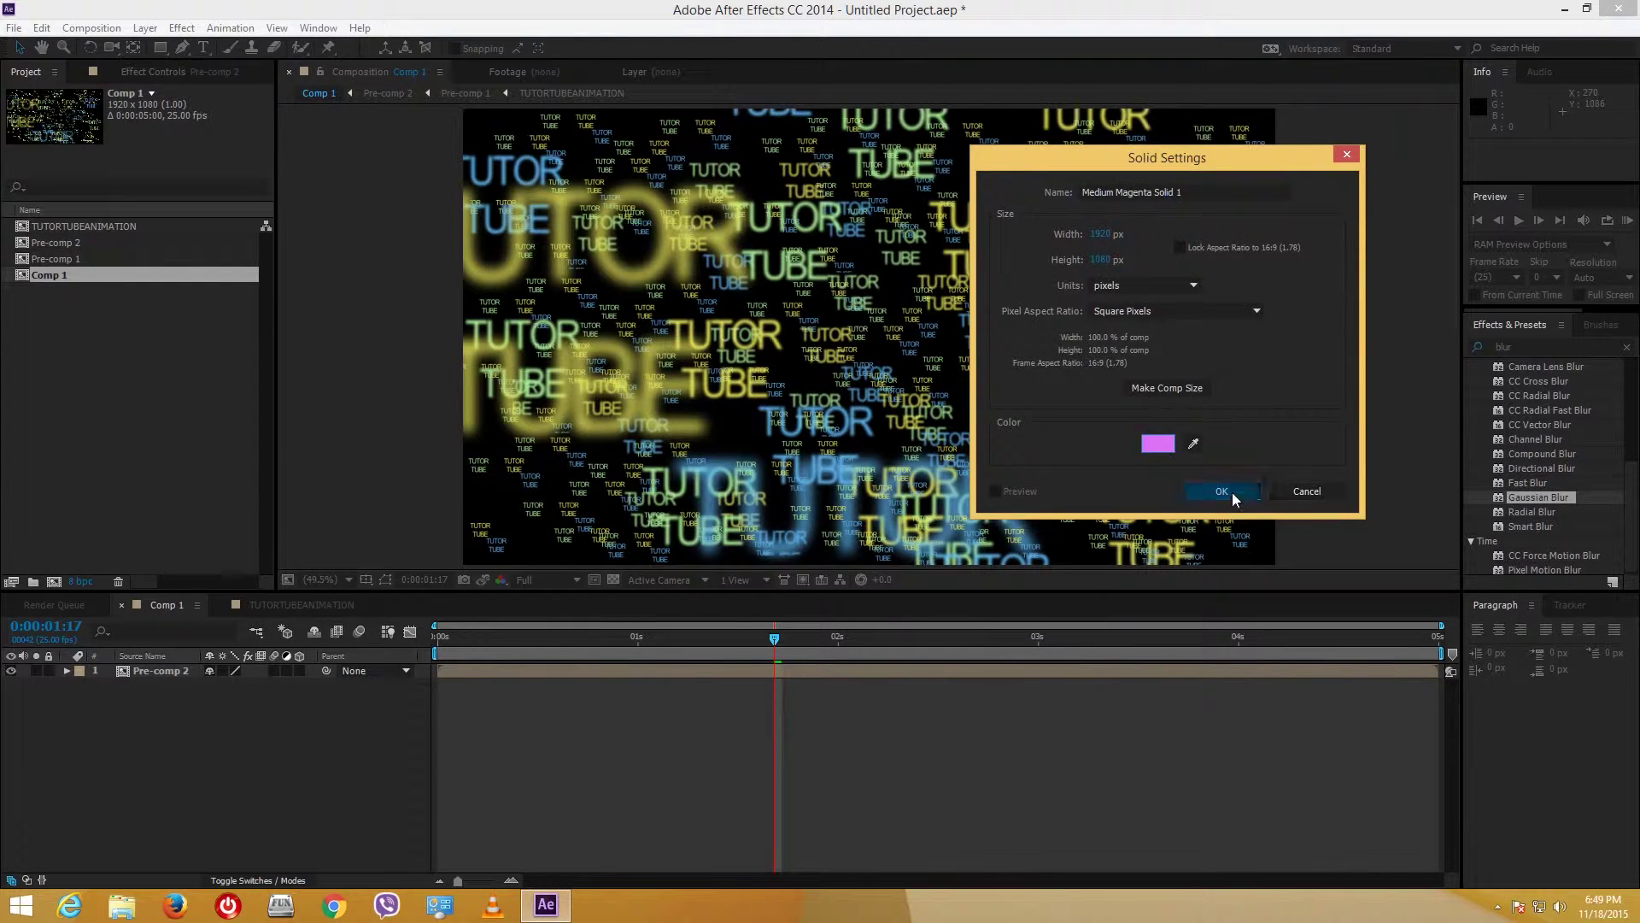
{"action": "left_click", "coordinate": [1232, 492]}
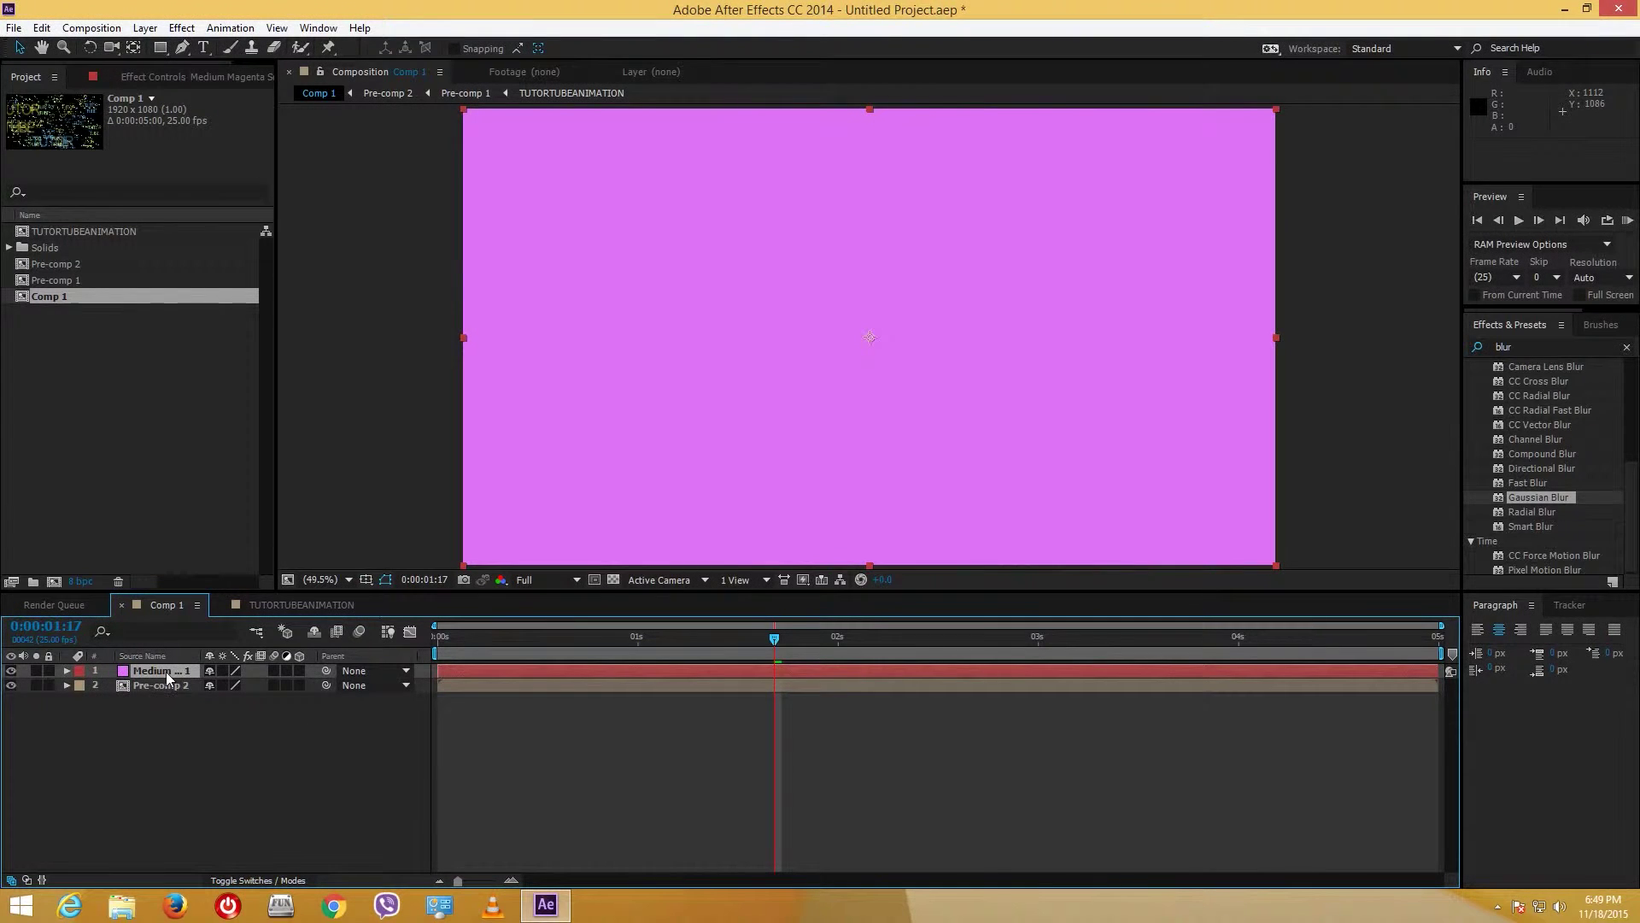
{"action": "left_click_drag", "start_coordinate": [166, 672], "coordinate": [162, 710]}
{"action": "right_click", "coordinate": [152, 681]}
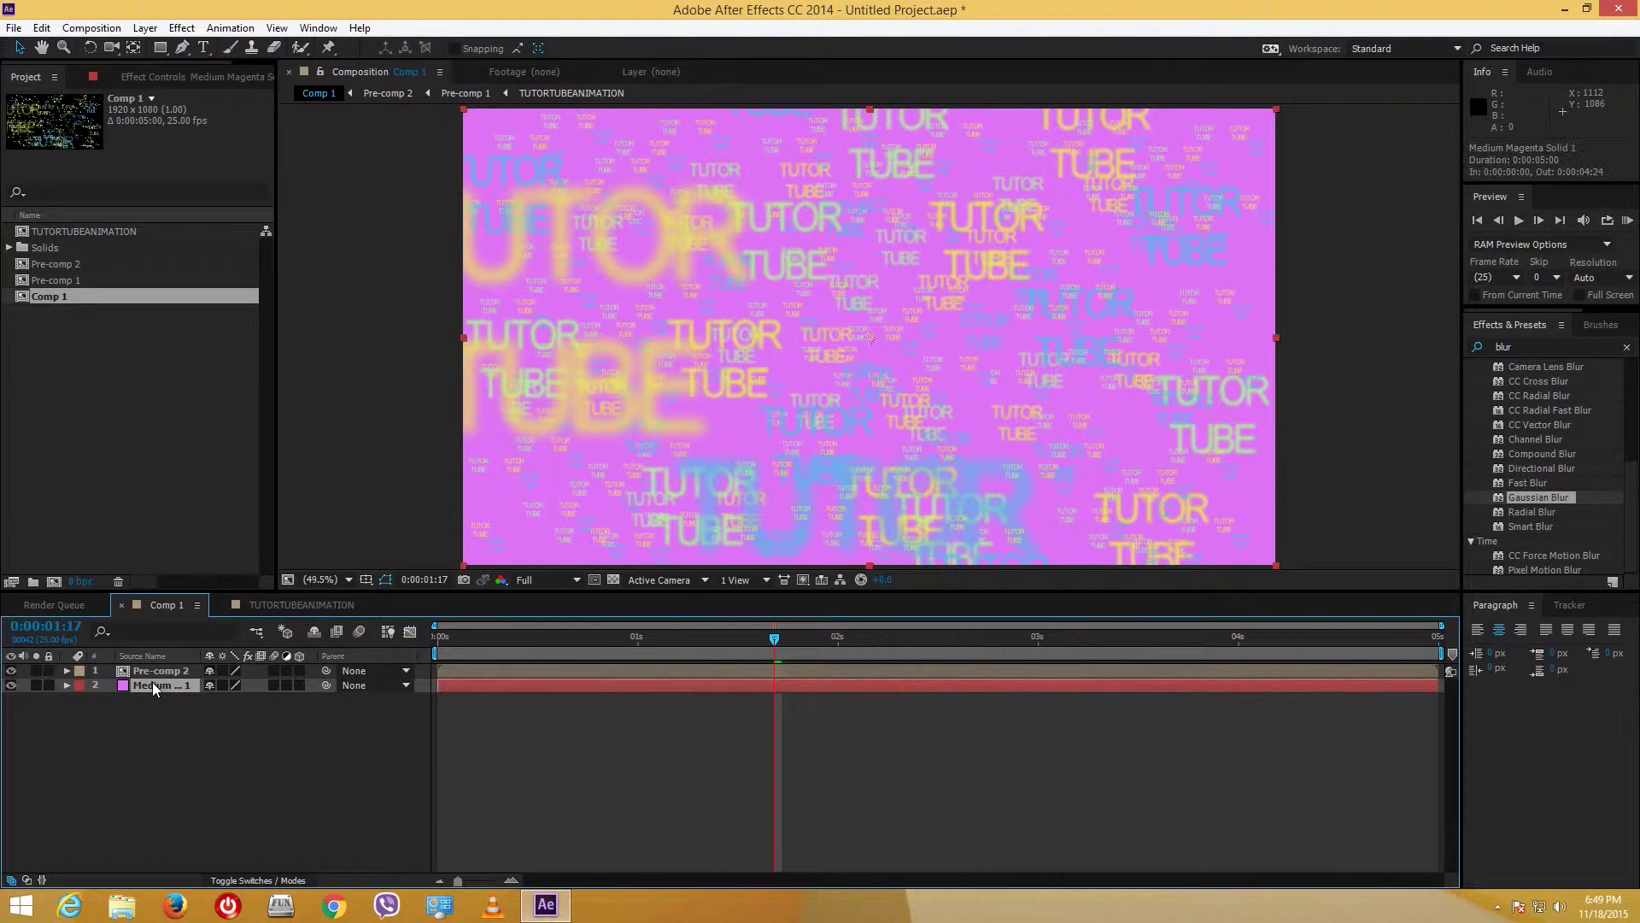
{"action": "left_click", "coordinate": [119, 689]}
{"action": "double_click", "coordinate": [119, 687]}
{"action": "left_click", "coordinate": [381, 72]}
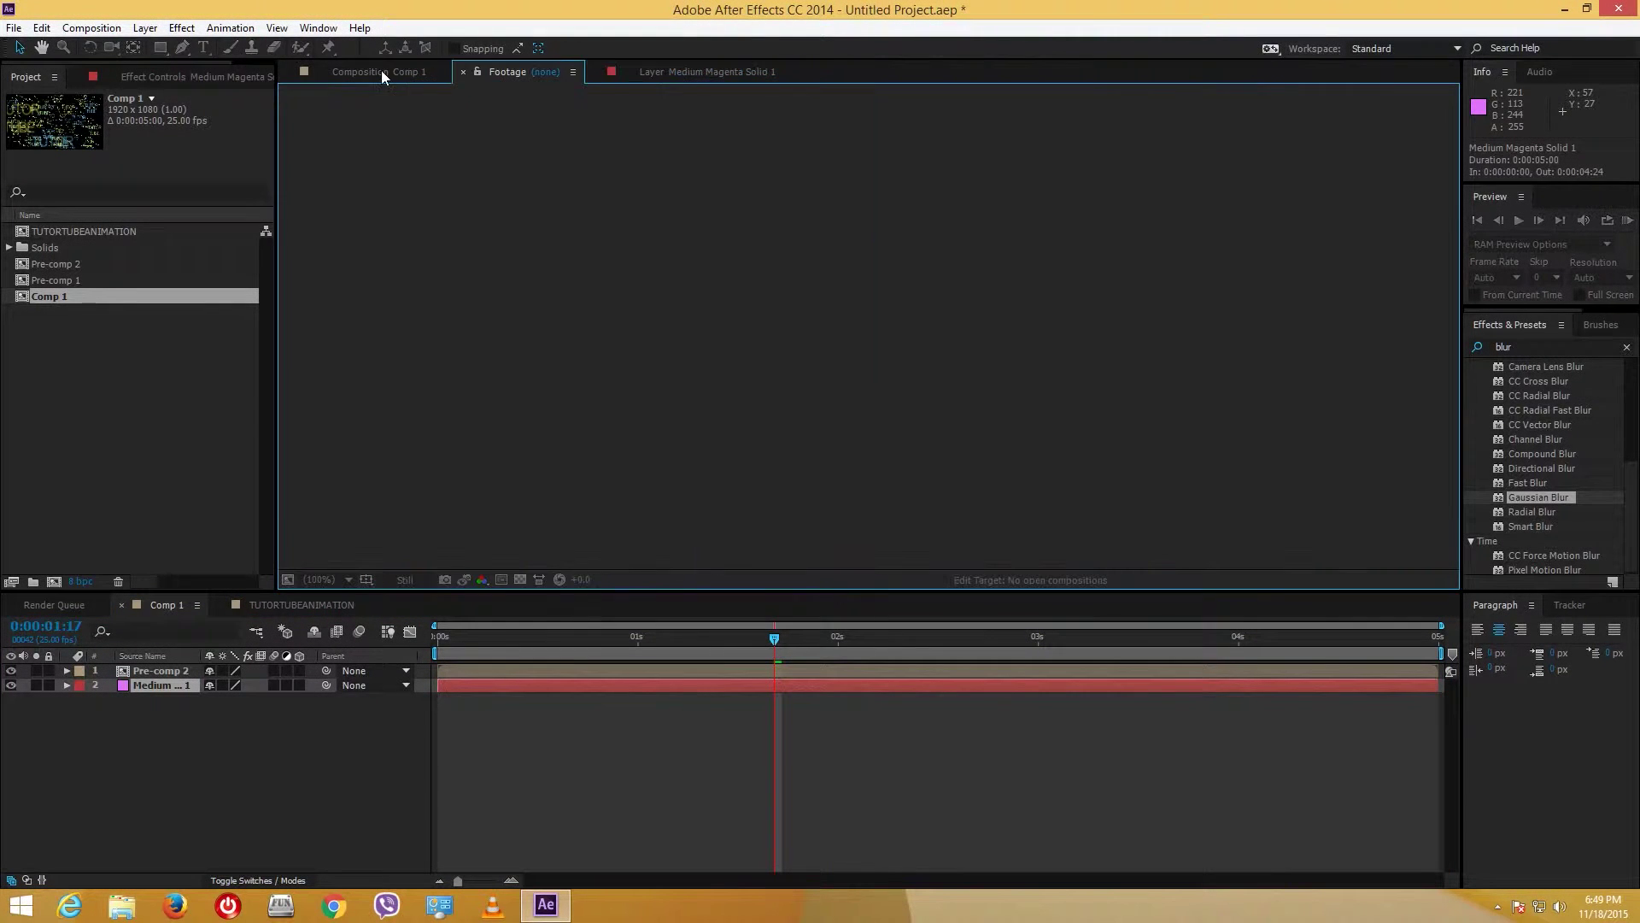
Step: Change the background solid's colour to a very dark purple in its Solid Settings
{"action": "left_click", "coordinate": [89, 28]}
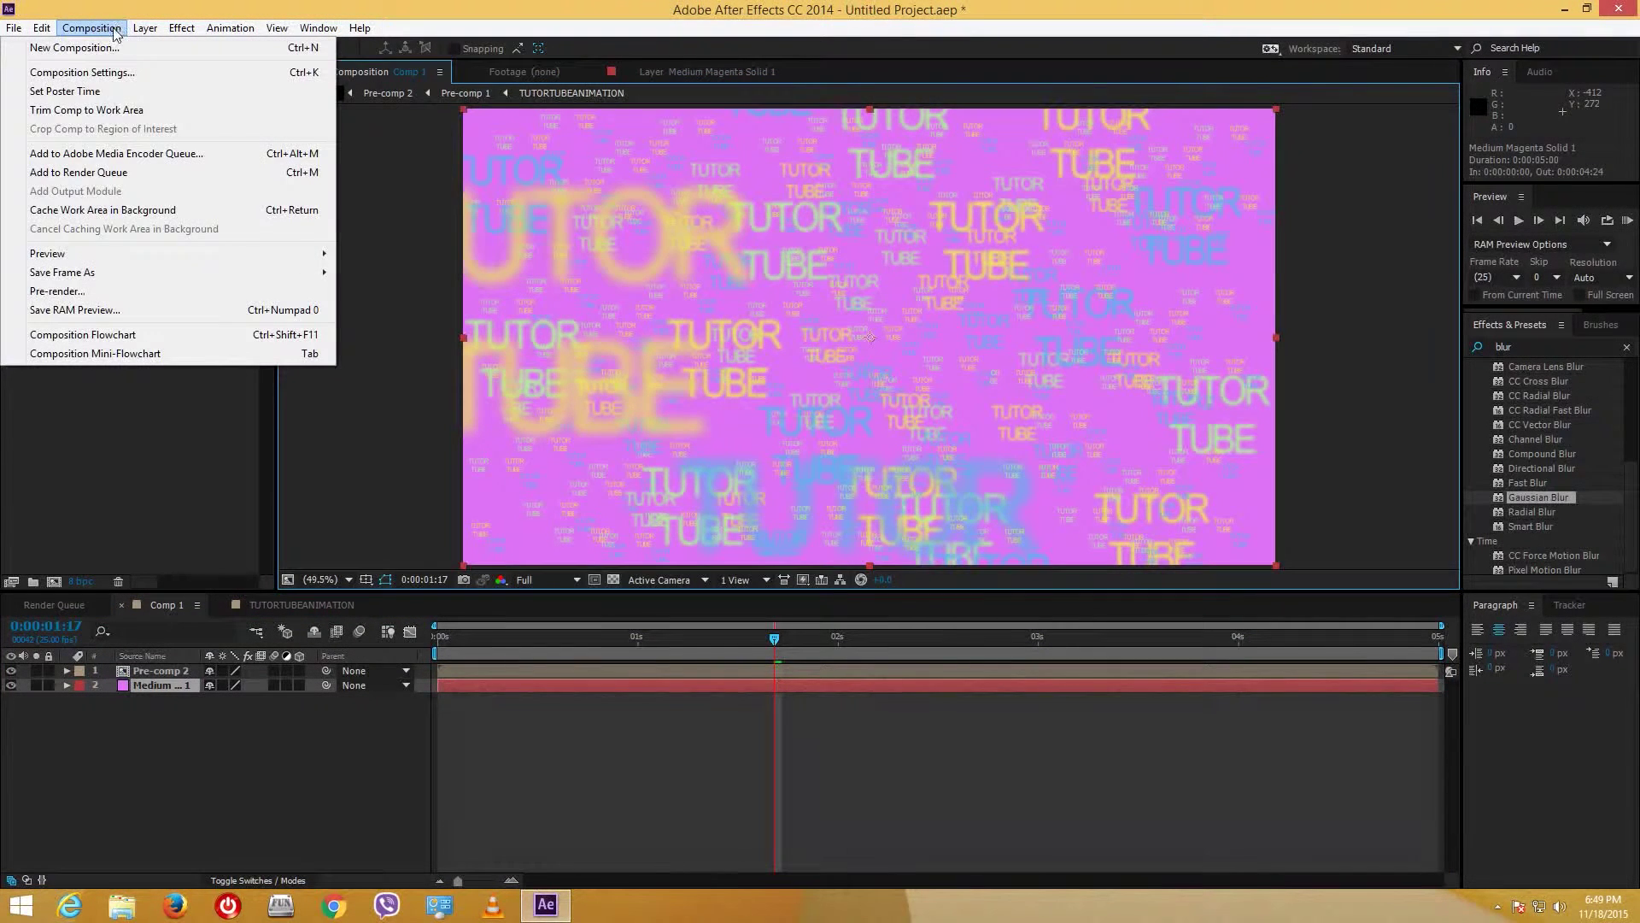
{"action": "mouse_move", "coordinate": [145, 29]}
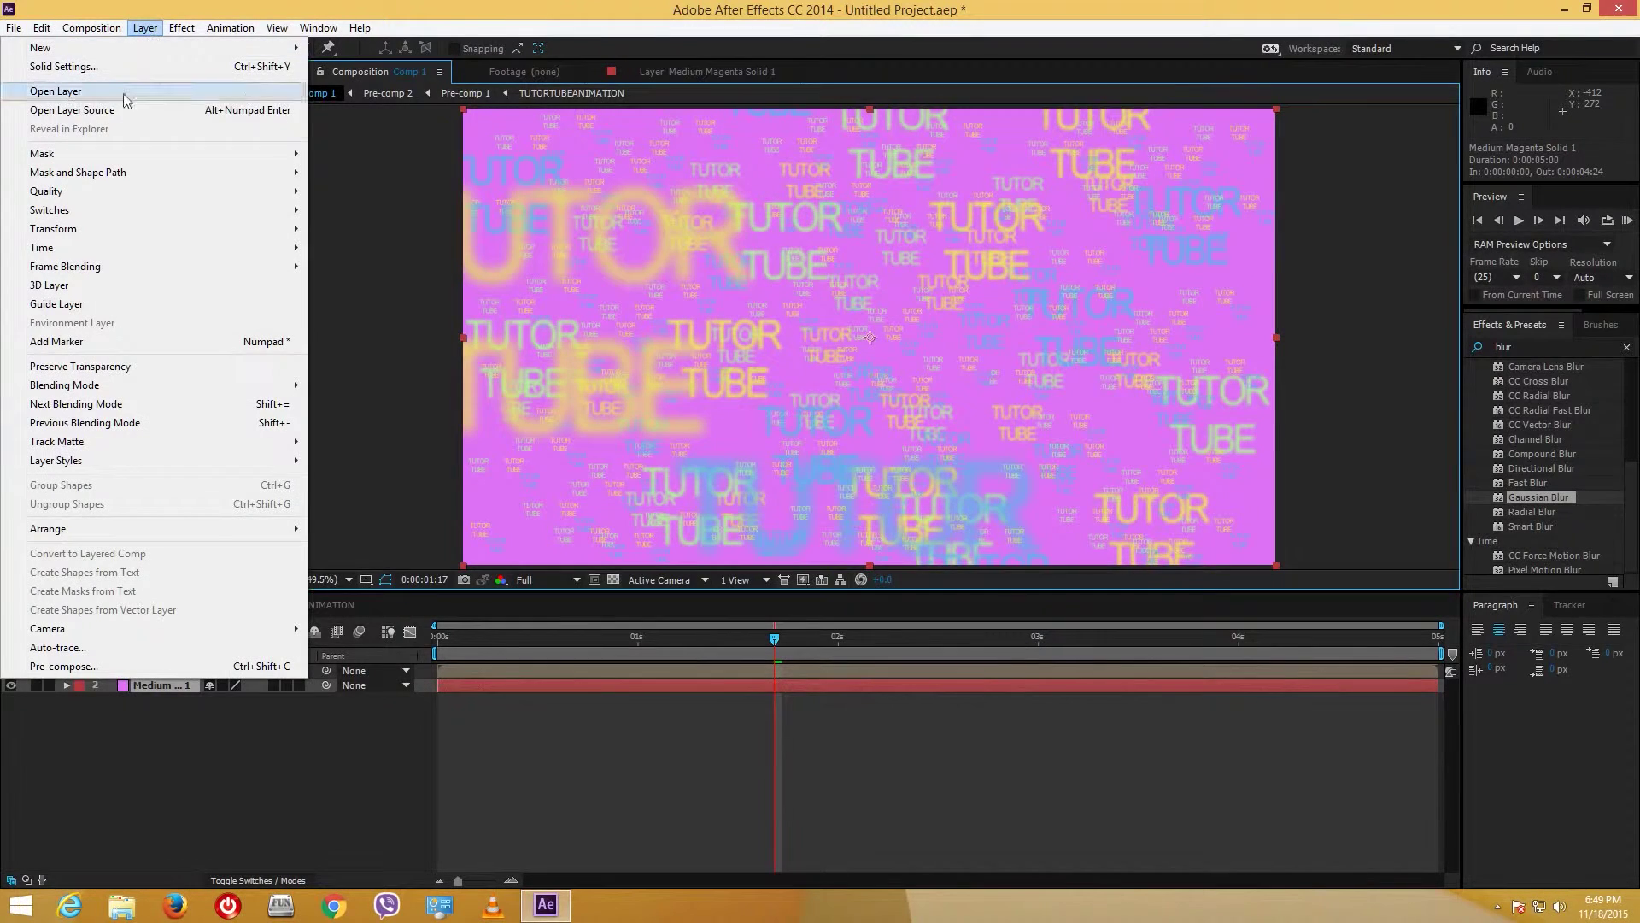
{"action": "left_click", "coordinate": [117, 66]}
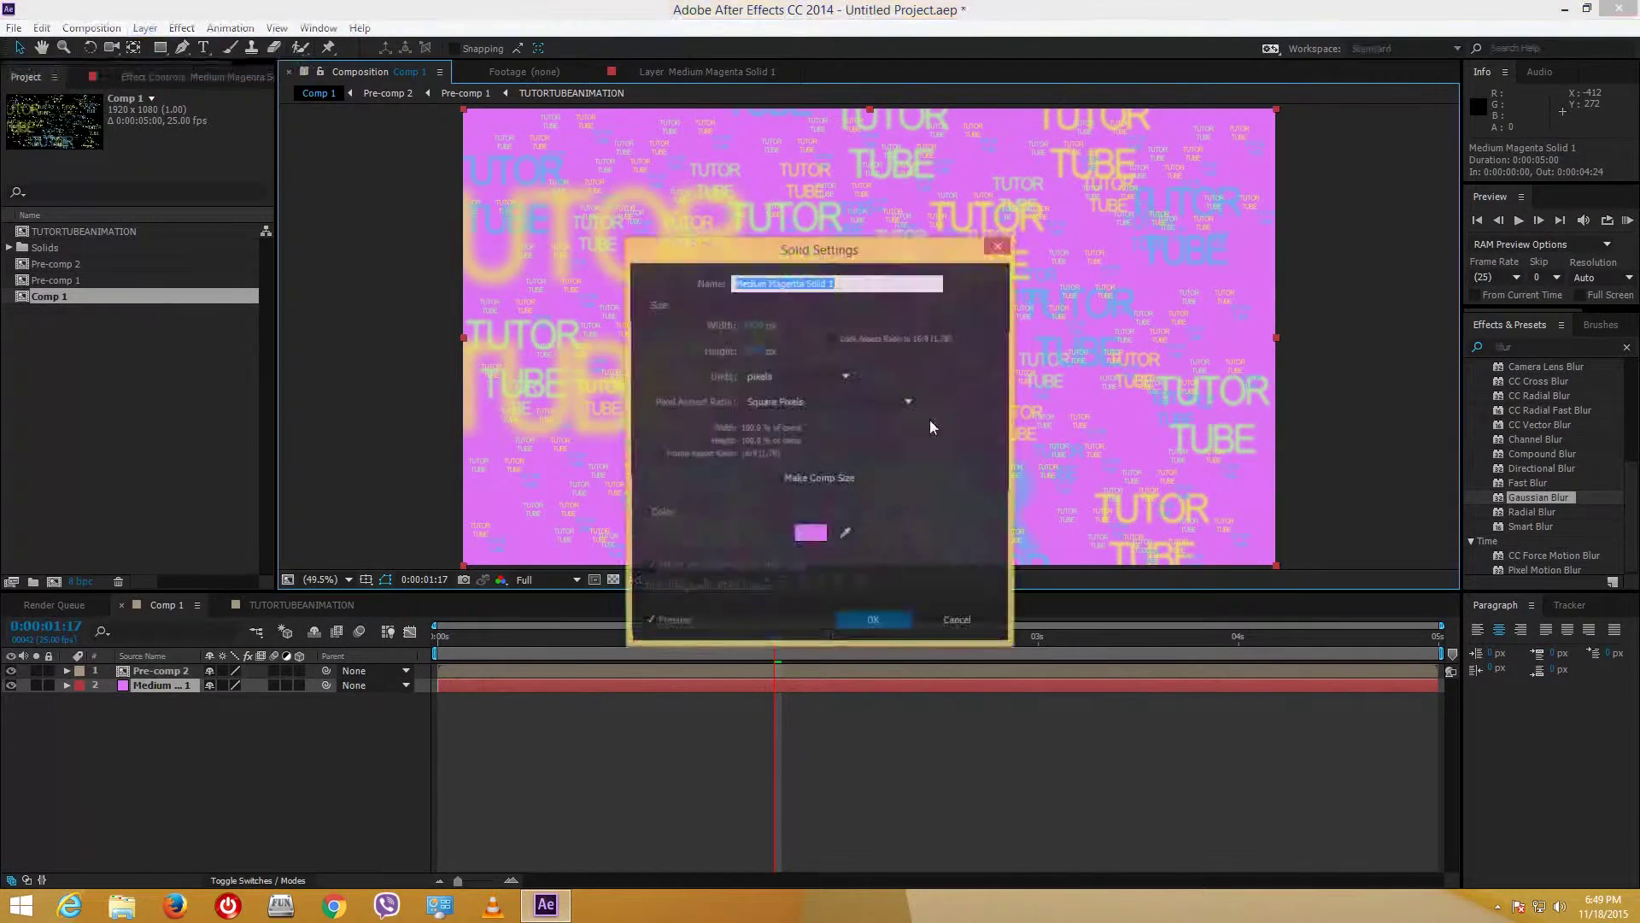
{"action": "left_click", "coordinate": [810, 538]}
{"action": "left_click", "coordinate": [857, 312]}
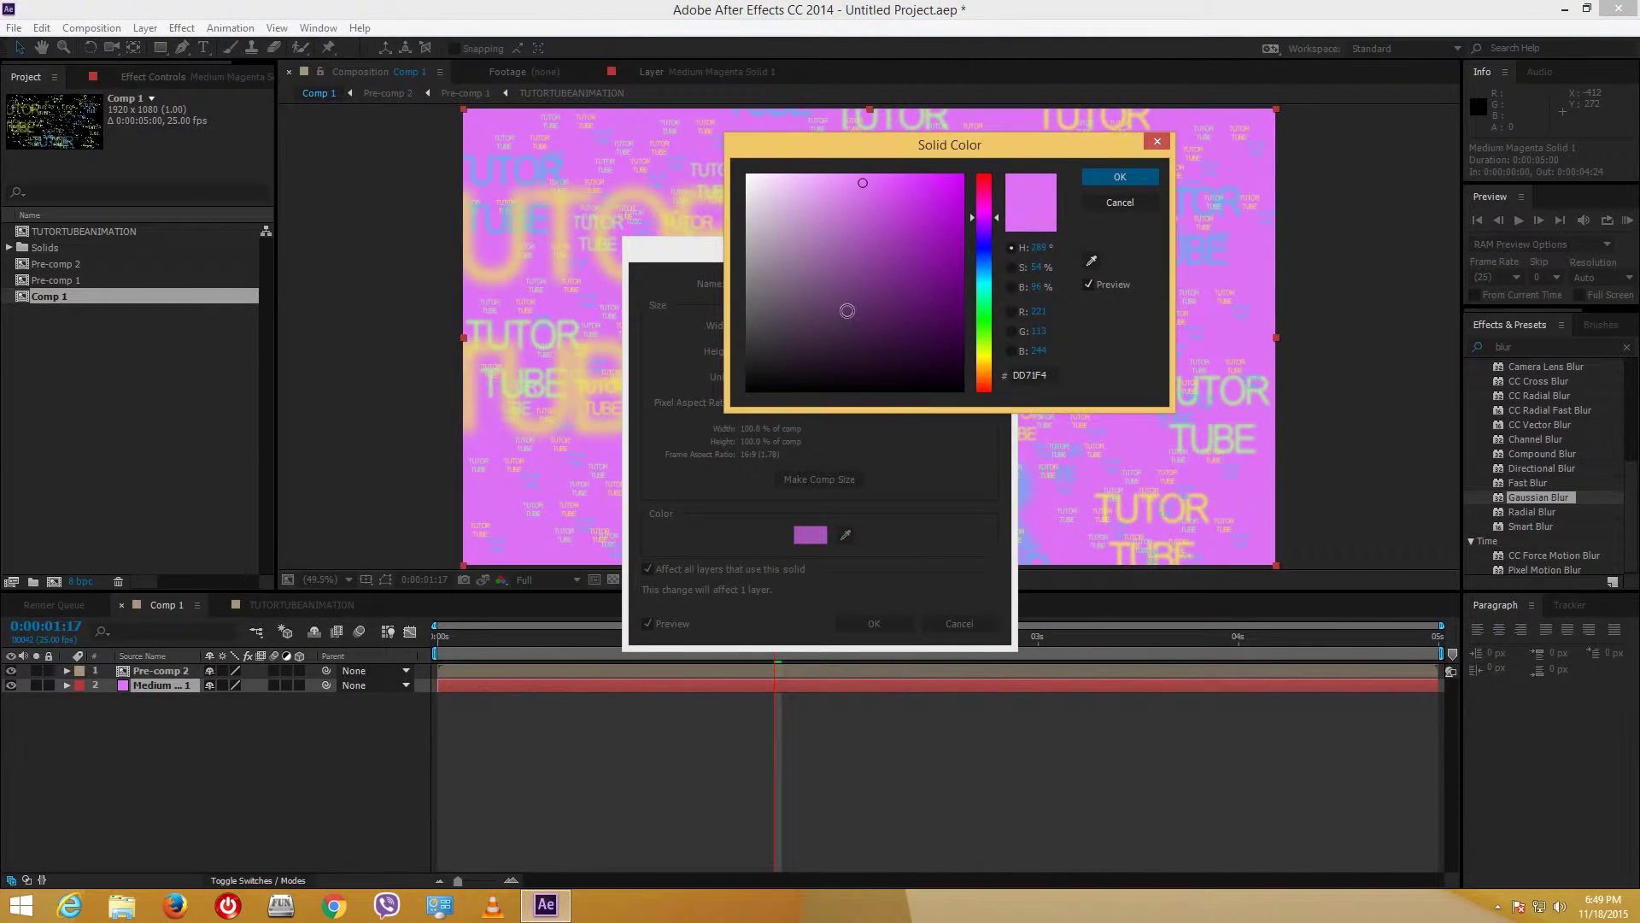
{"action": "left_click", "coordinate": [855, 341]}
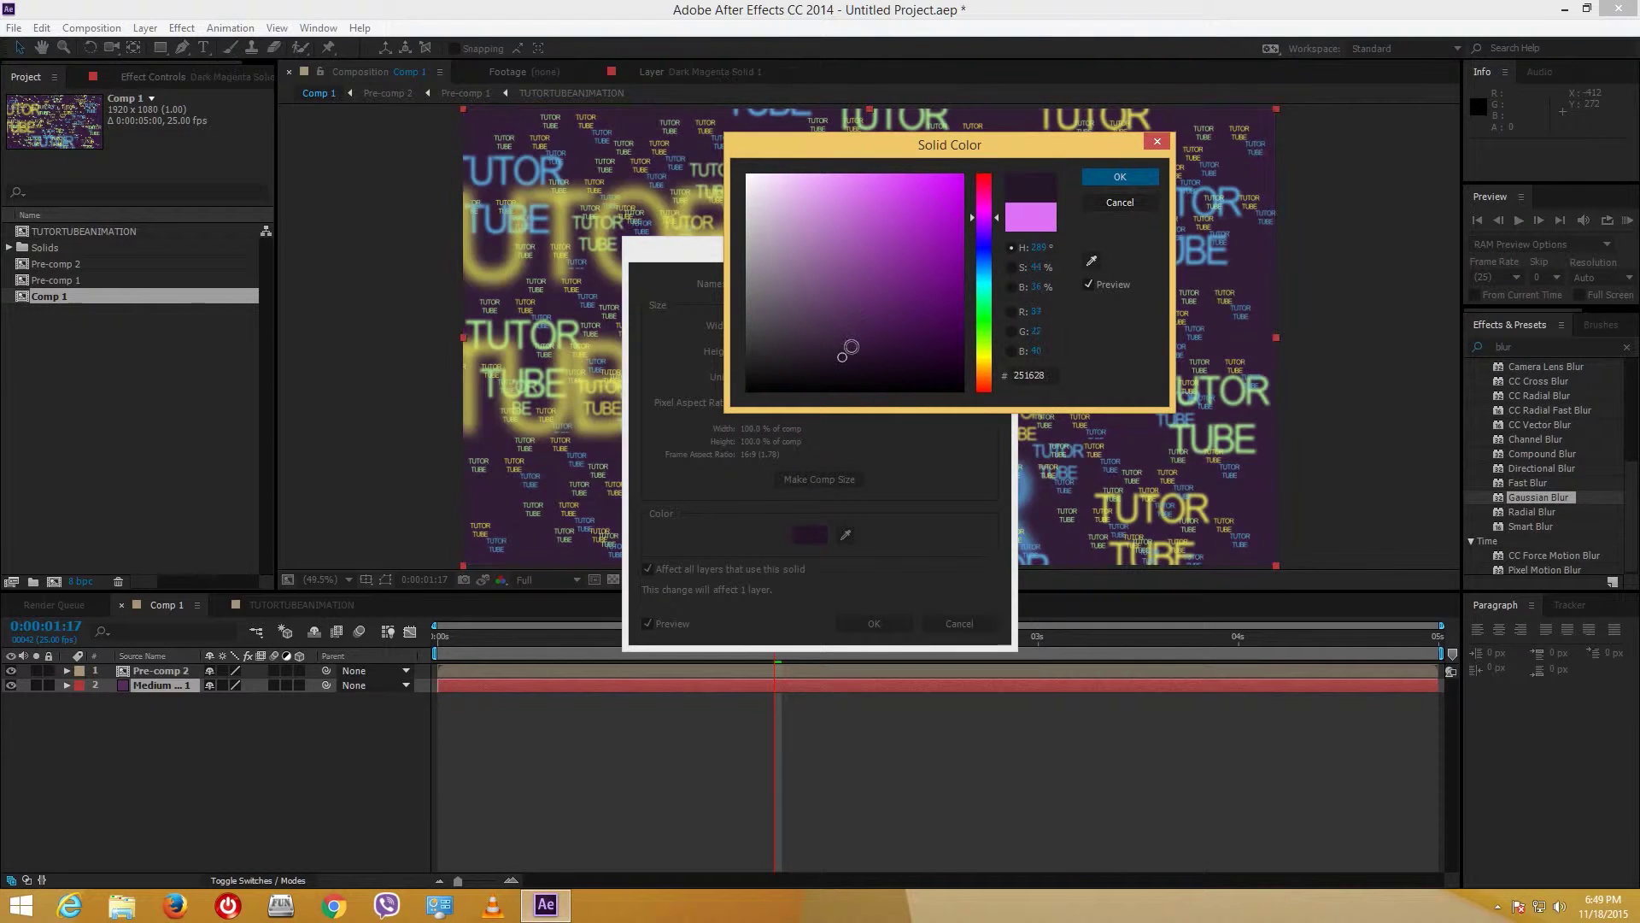
{"action": "left_click", "coordinate": [1121, 176]}
{"action": "key", "text": "Return"}
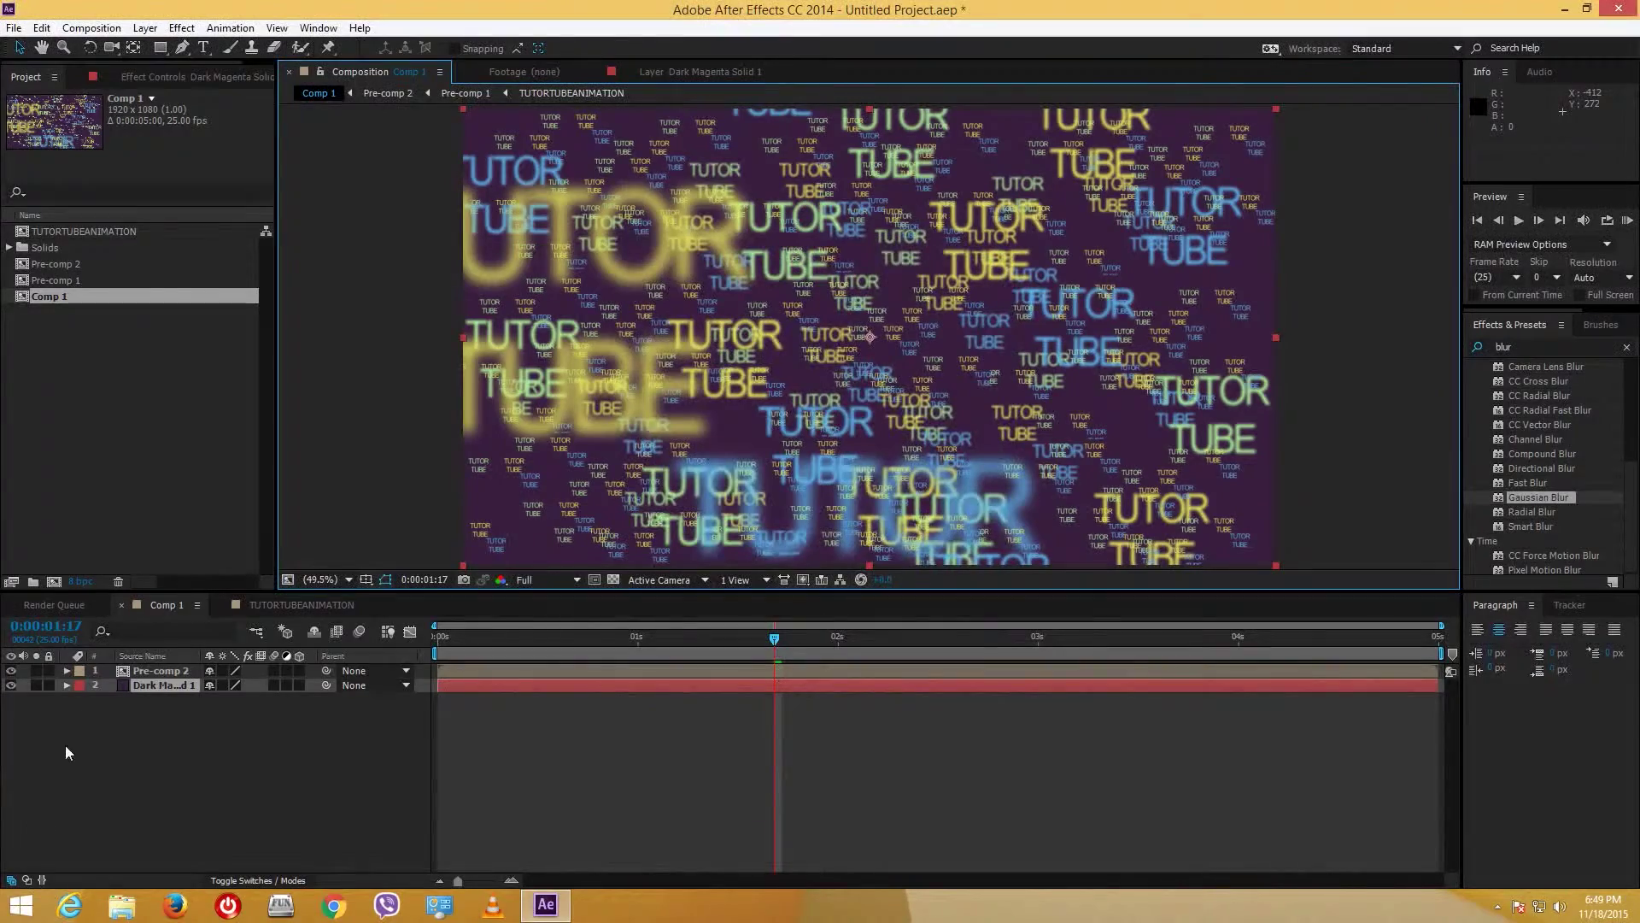
Step: Add an Inner Shadow layer style to the dark solid and greatly increase its Size to darken the frame edges
{"action": "right_click", "coordinate": [172, 685]}
{"action": "mouse_move", "coordinate": [322, 243]}
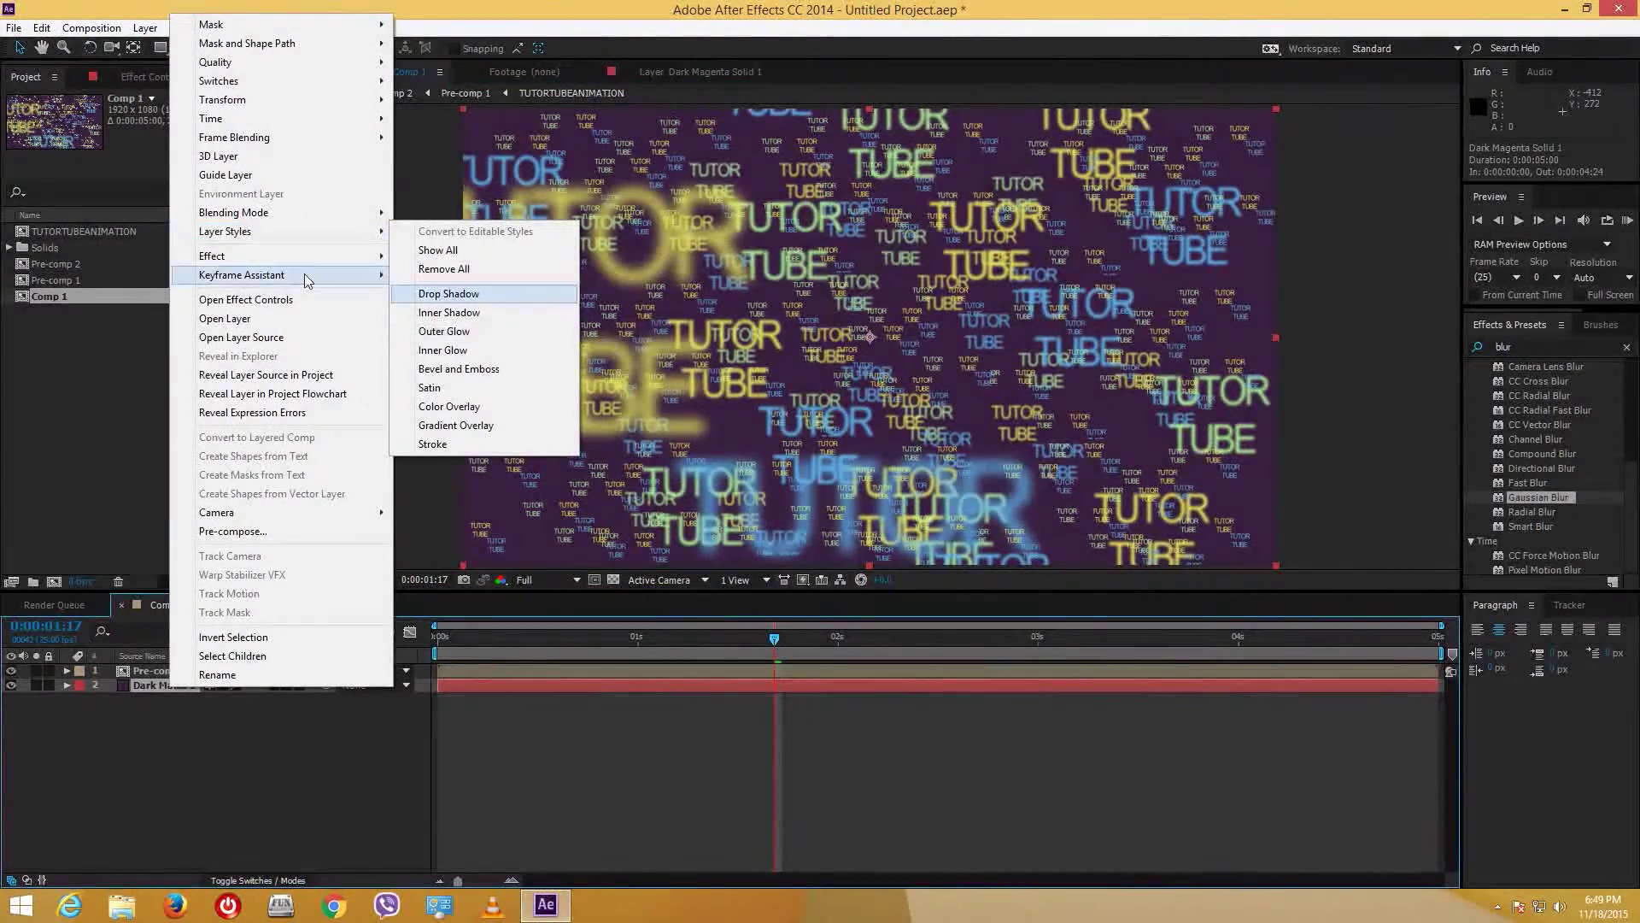
{"action": "left_click", "coordinate": [479, 318]}
{"action": "left_click", "coordinate": [96, 743]}
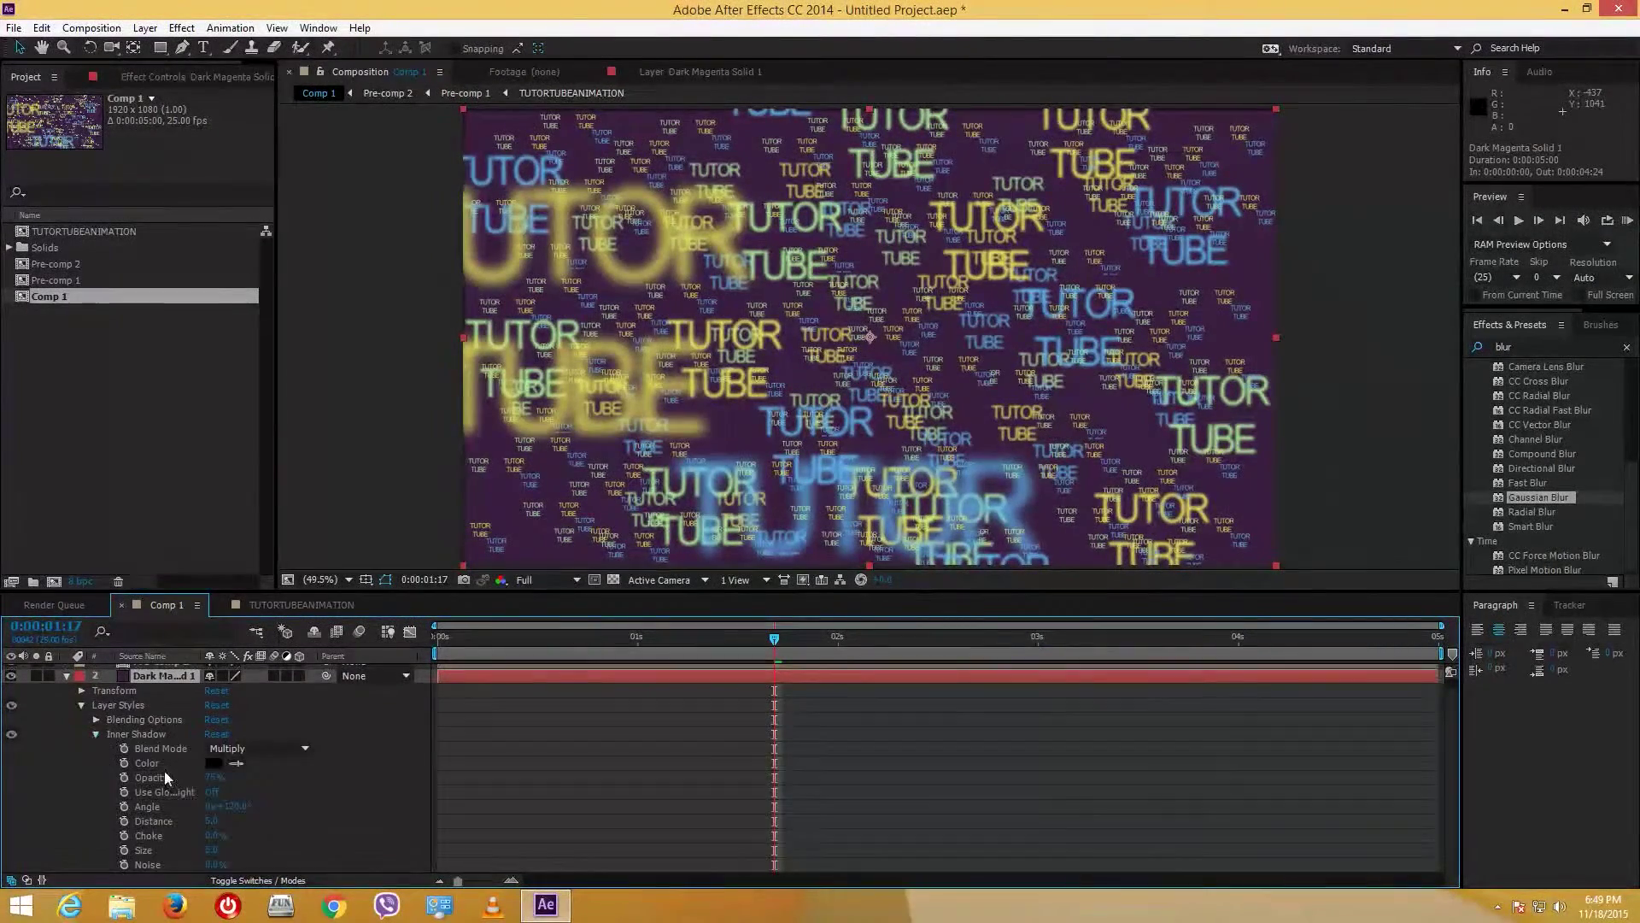
{"action": "left_click_drag", "start_coordinate": [262, 855], "coordinate": [307, 855]}
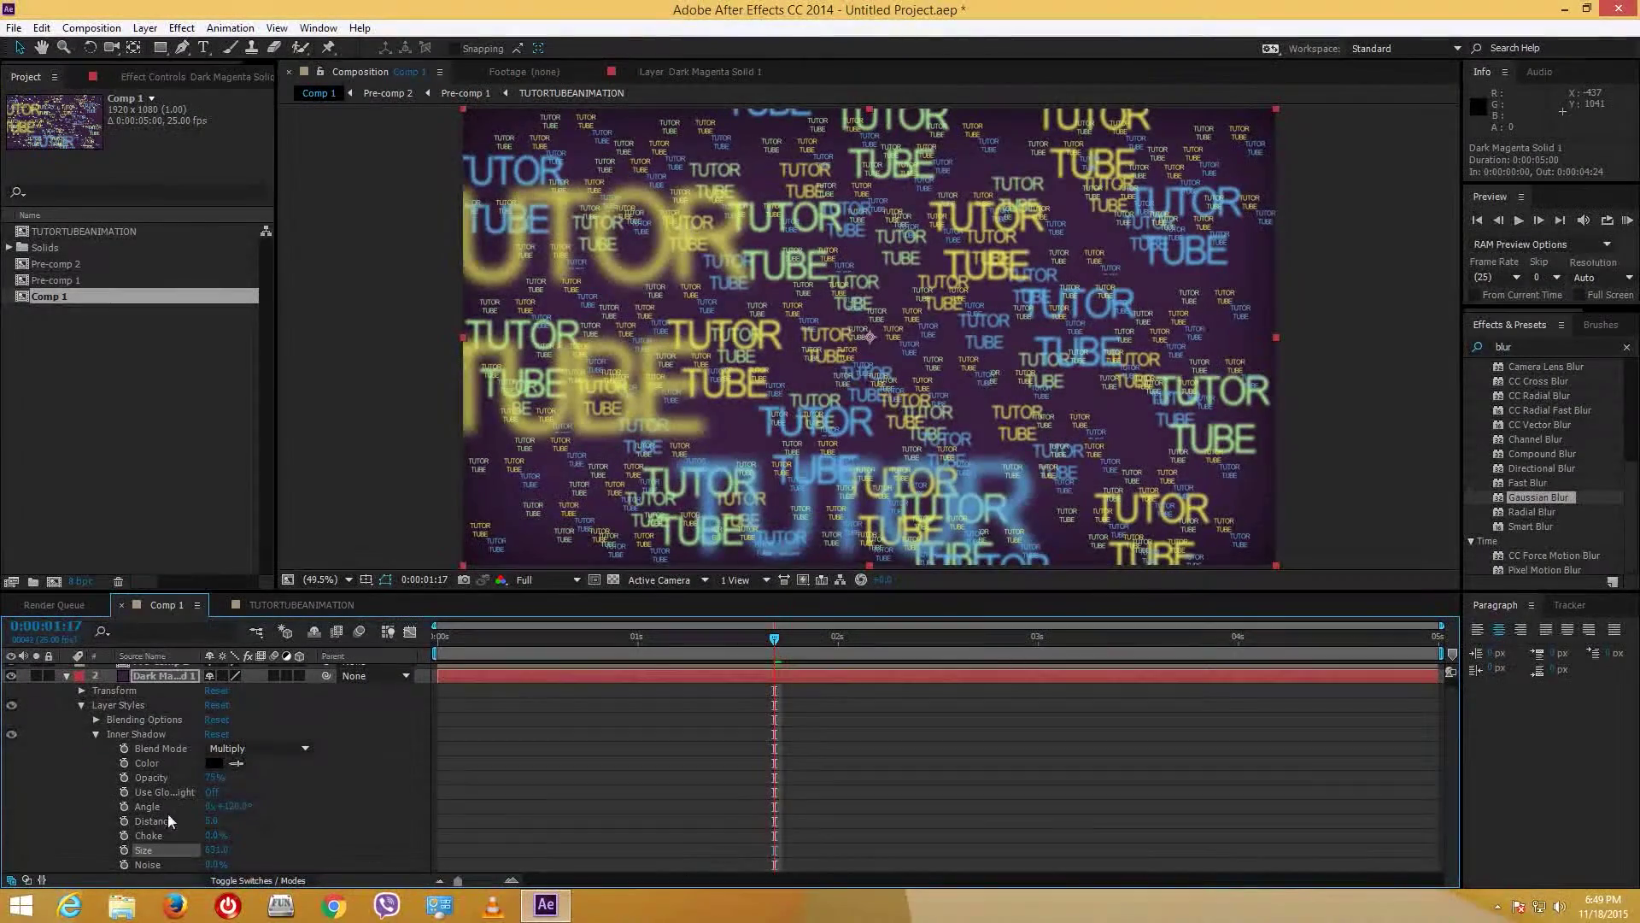
{"action": "left_click", "coordinate": [65, 675]}
{"action": "left_click", "coordinate": [179, 725]}
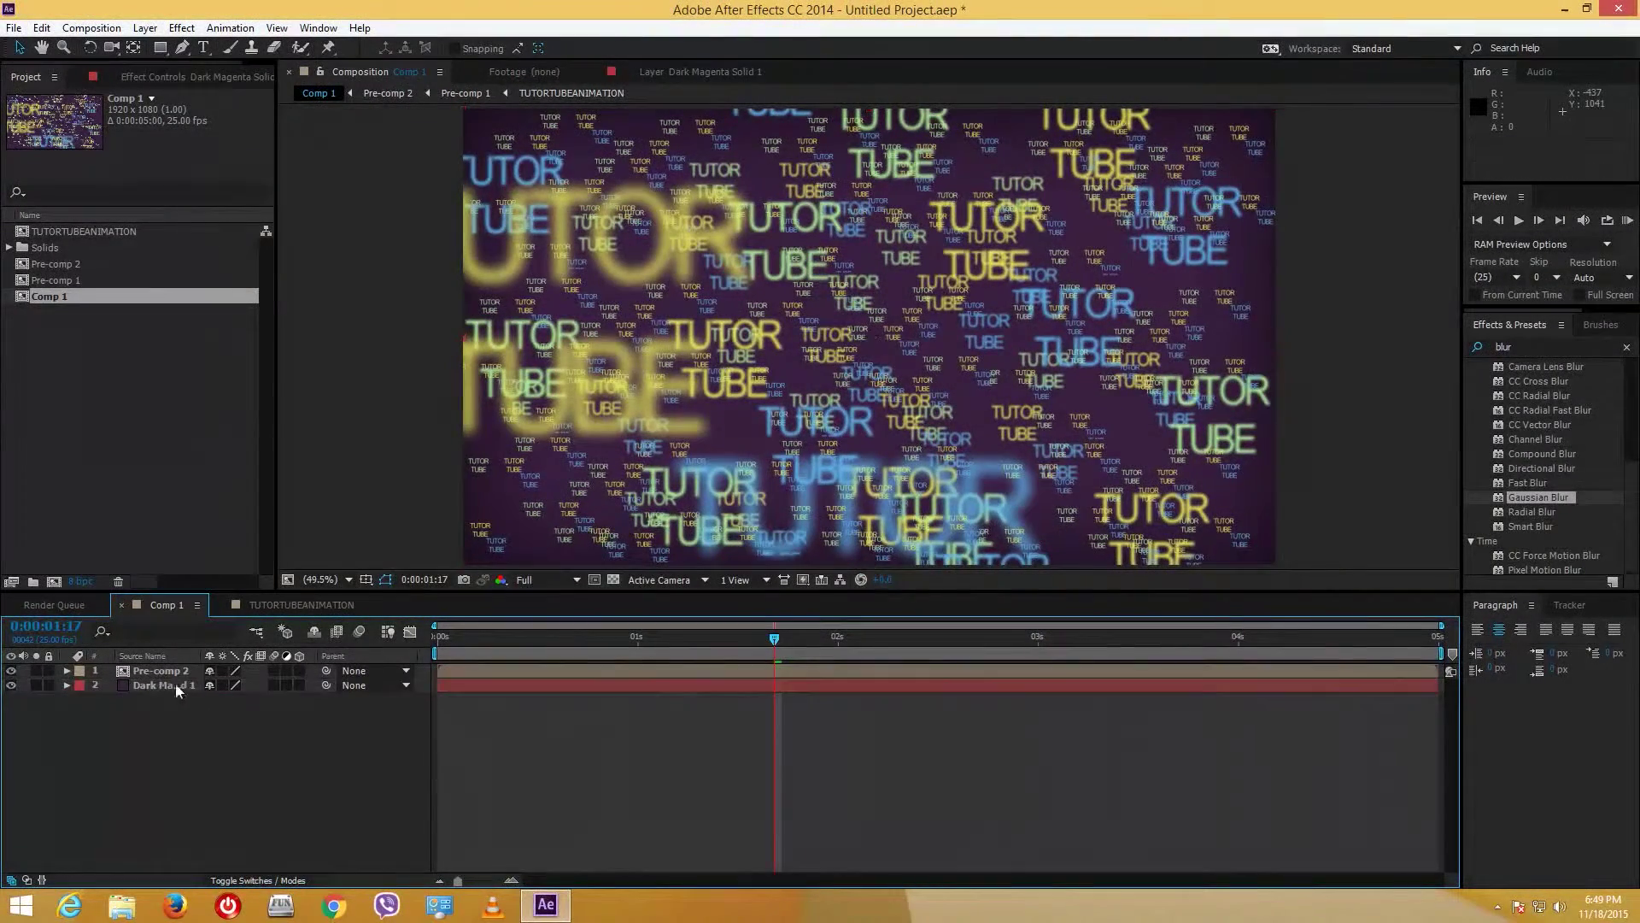
Step: Add a Drop Shadow layer style to Pre-comp 2 and expand its settings
{"action": "left_click", "coordinate": [162, 672]}
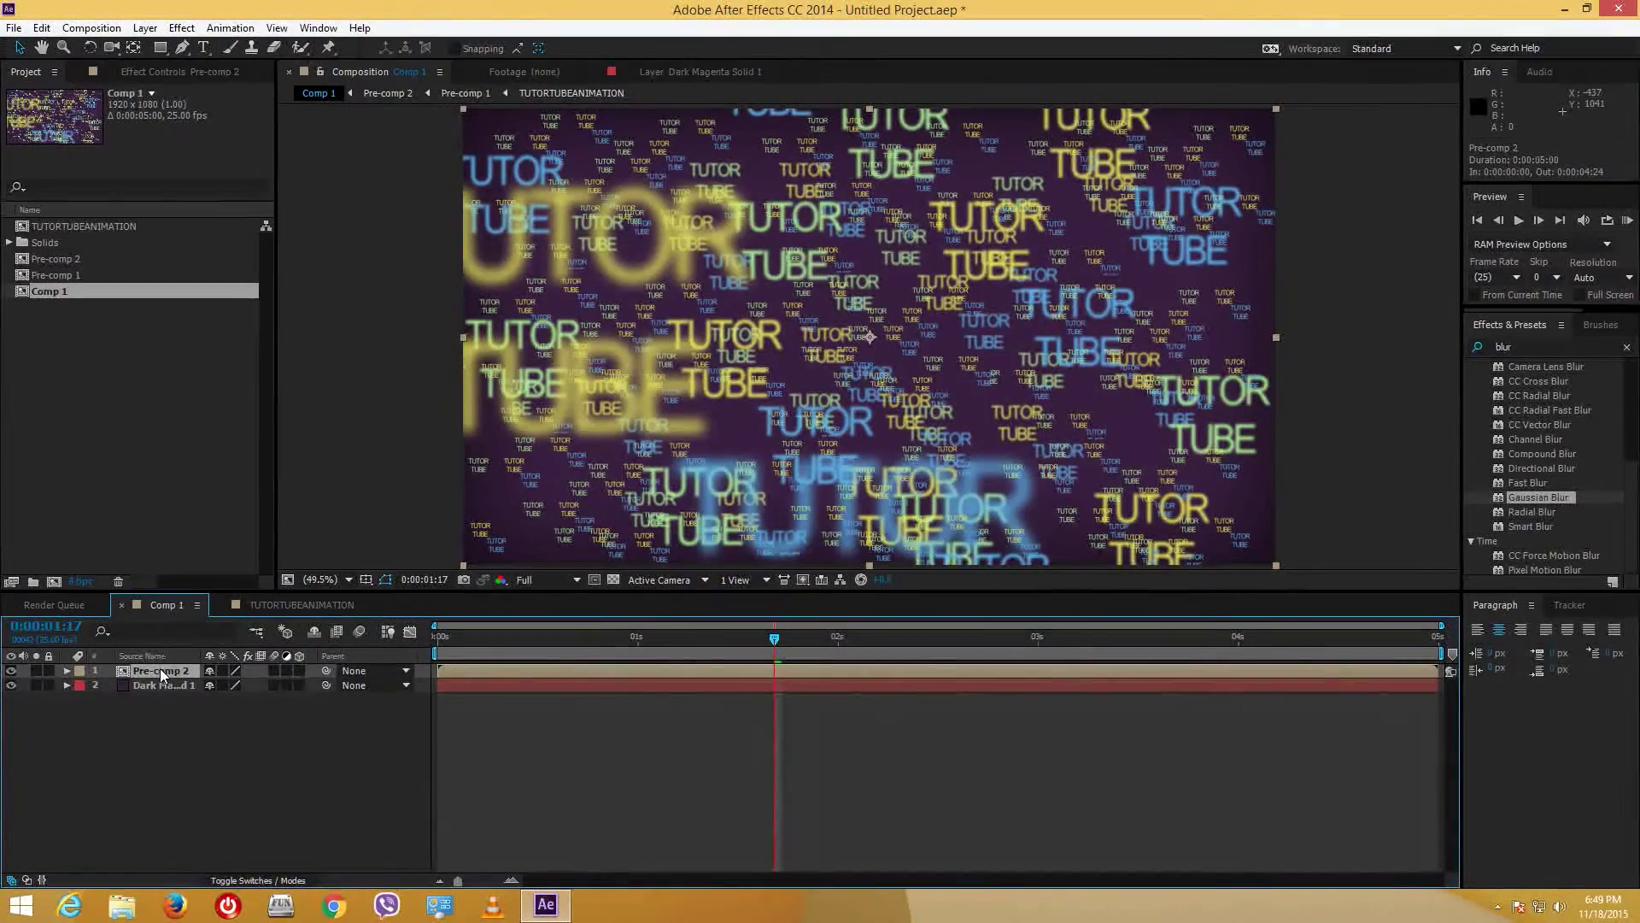
{"action": "right_click", "coordinate": [161, 668]}
{"action": "mouse_move", "coordinate": [280, 432]}
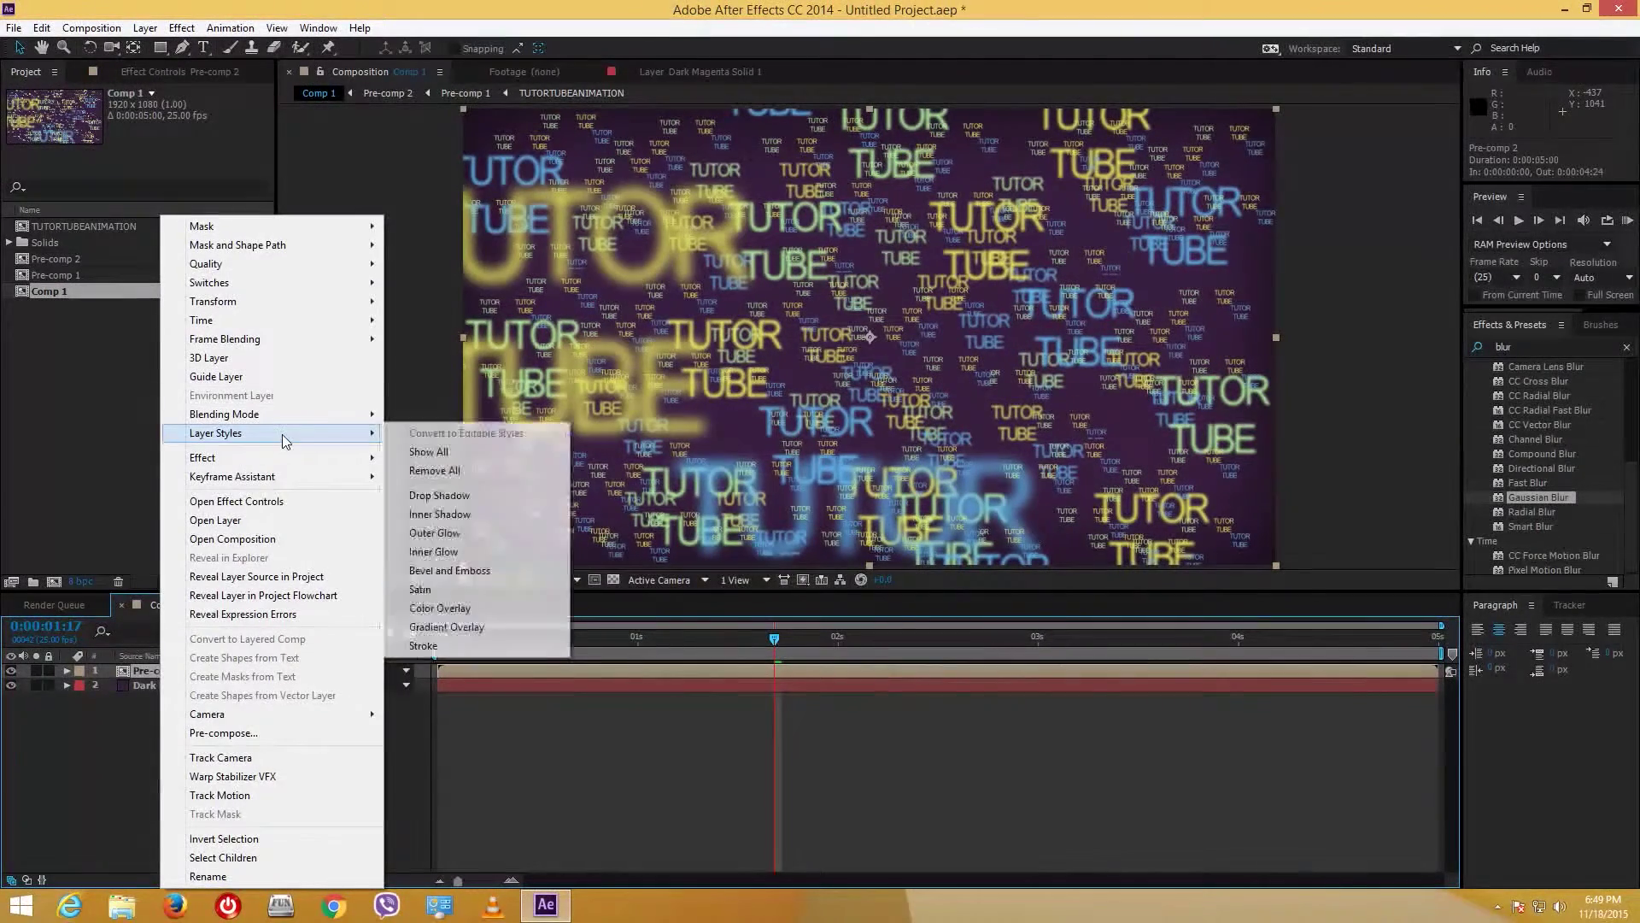
{"action": "left_click", "coordinate": [444, 497]}
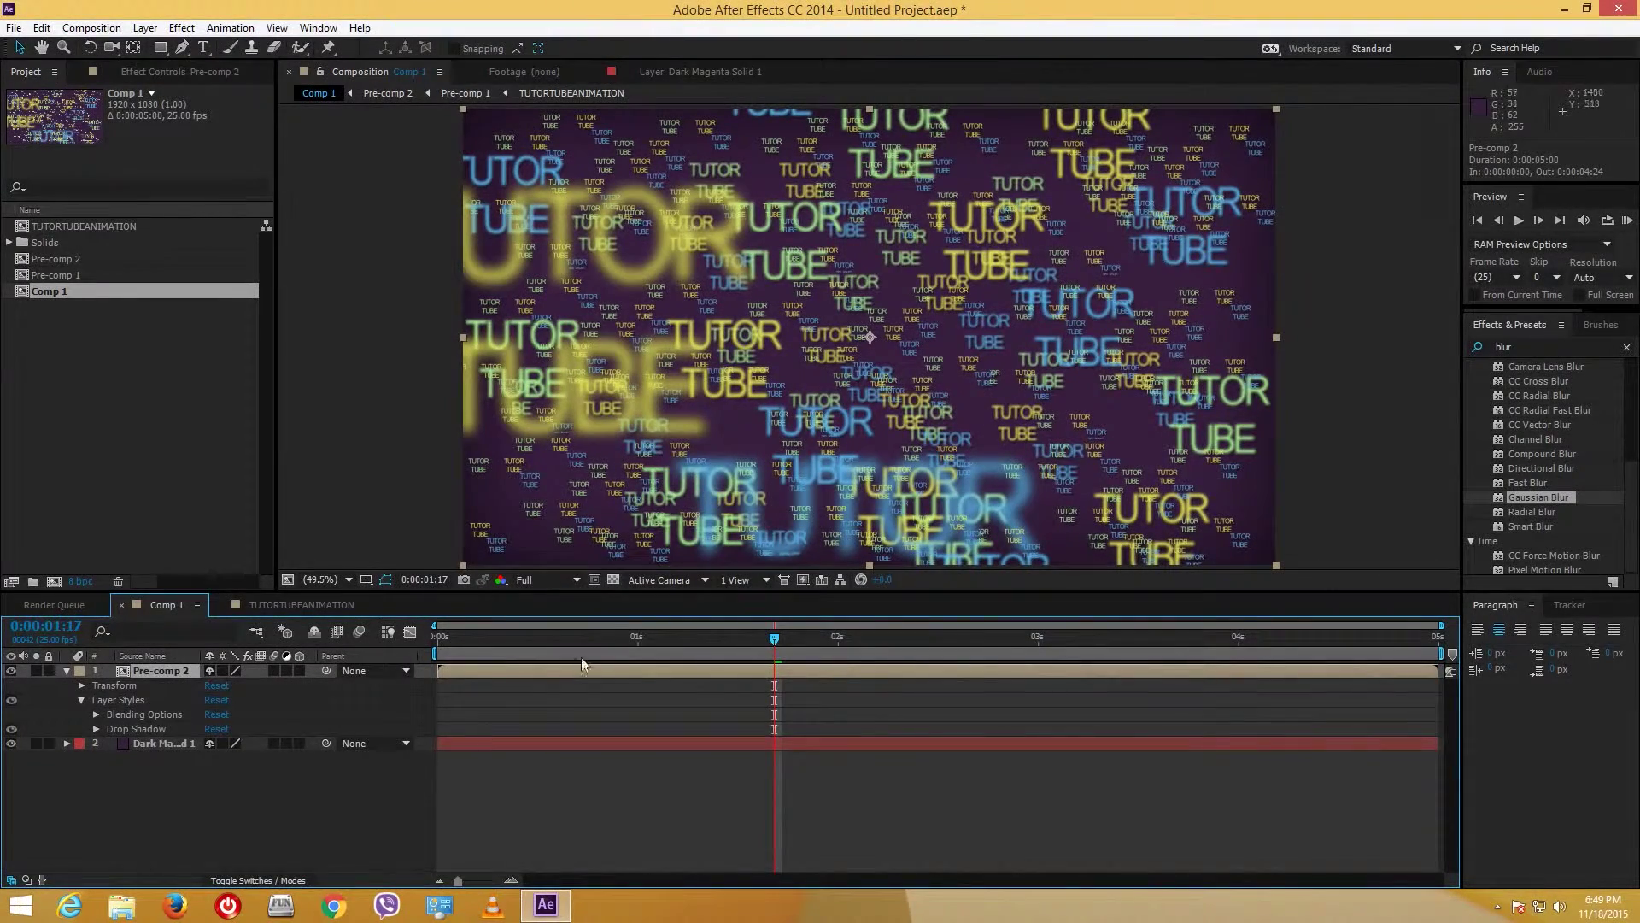
{"action": "left_click", "coordinate": [97, 728]}
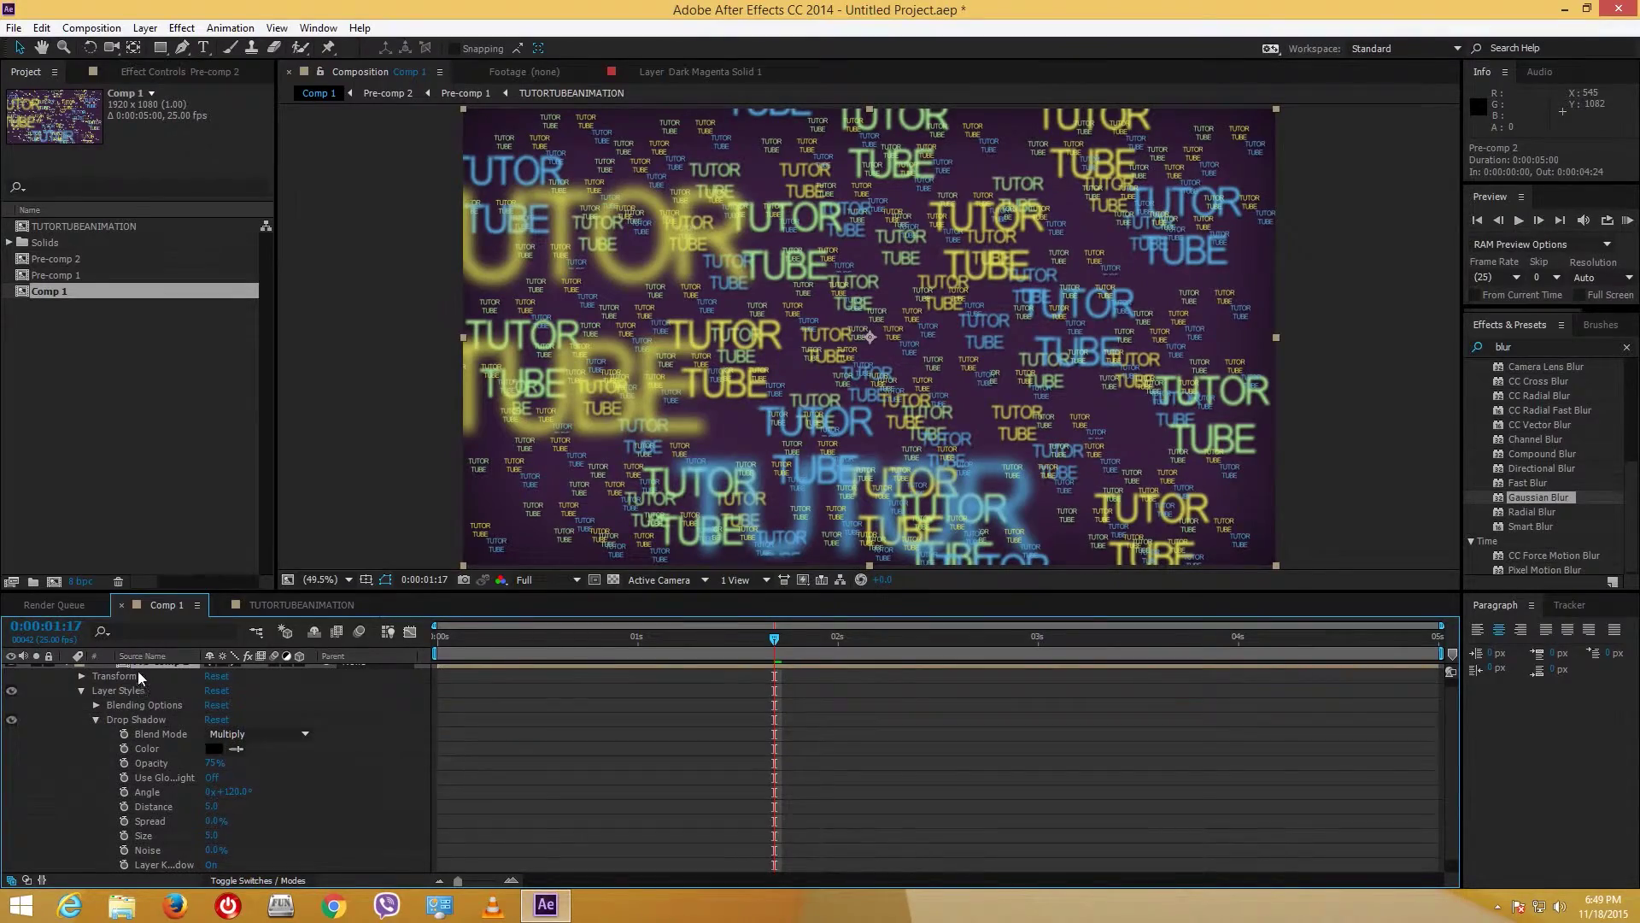
{"action": "scroll", "coordinate": [142, 690], "scroll_direction": "up", "scroll_amount": 1}
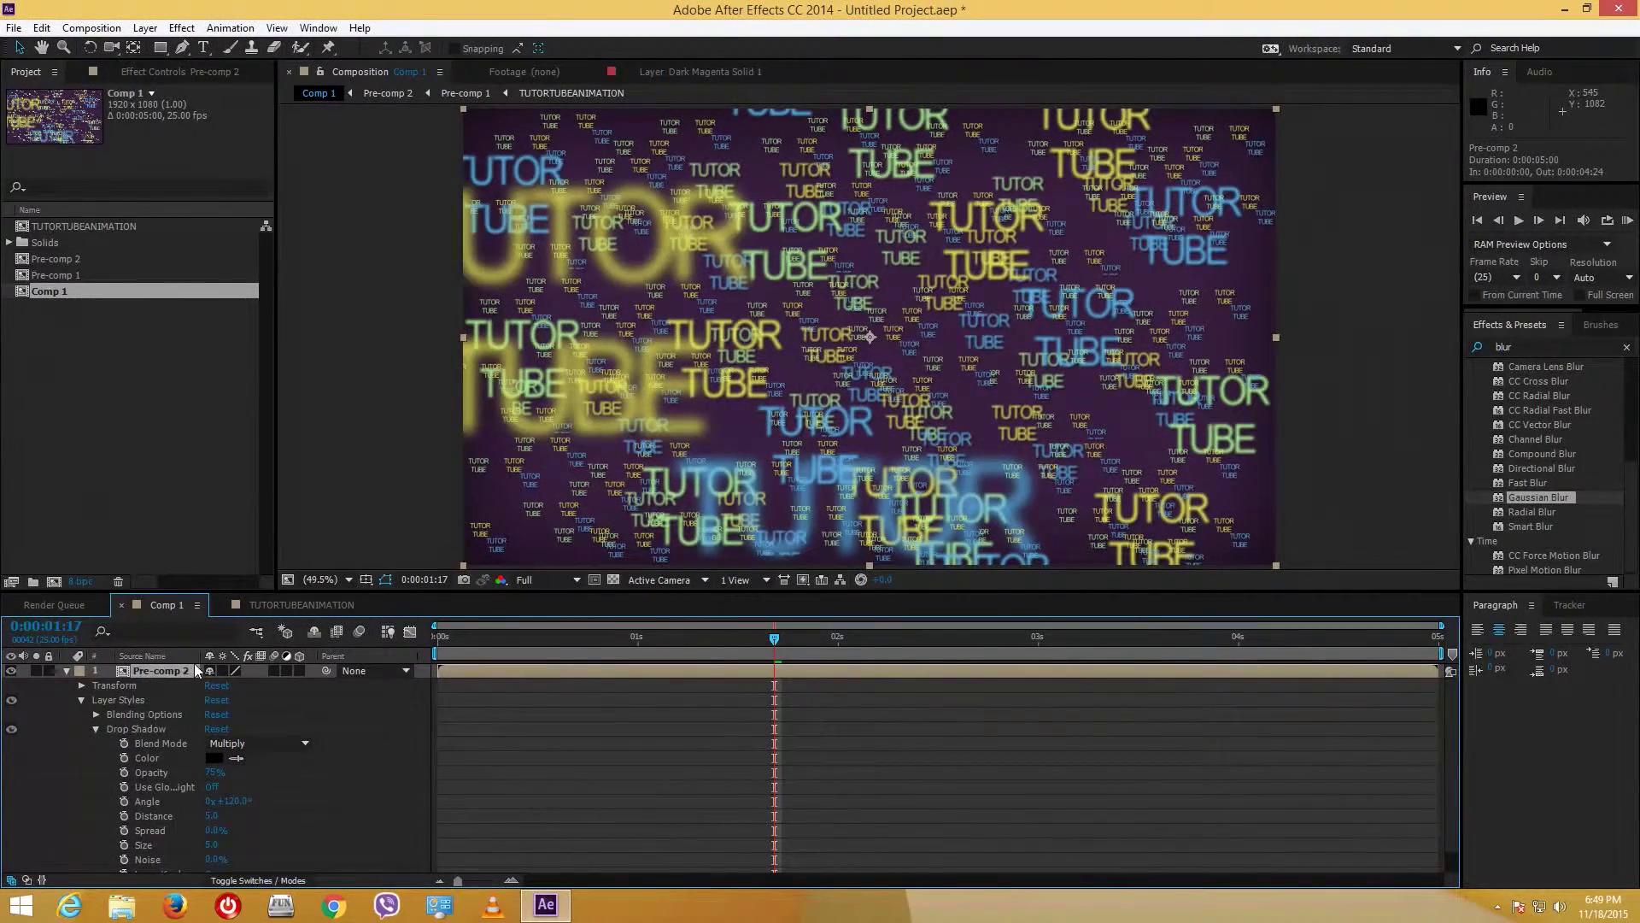
Step: Set Pre-comp 2's Drop Shadow Size to 17 and Distance to 27, after a brief look at the TUTORTUBEANIMATION composition
{"action": "double_click", "coordinate": [70, 224]}
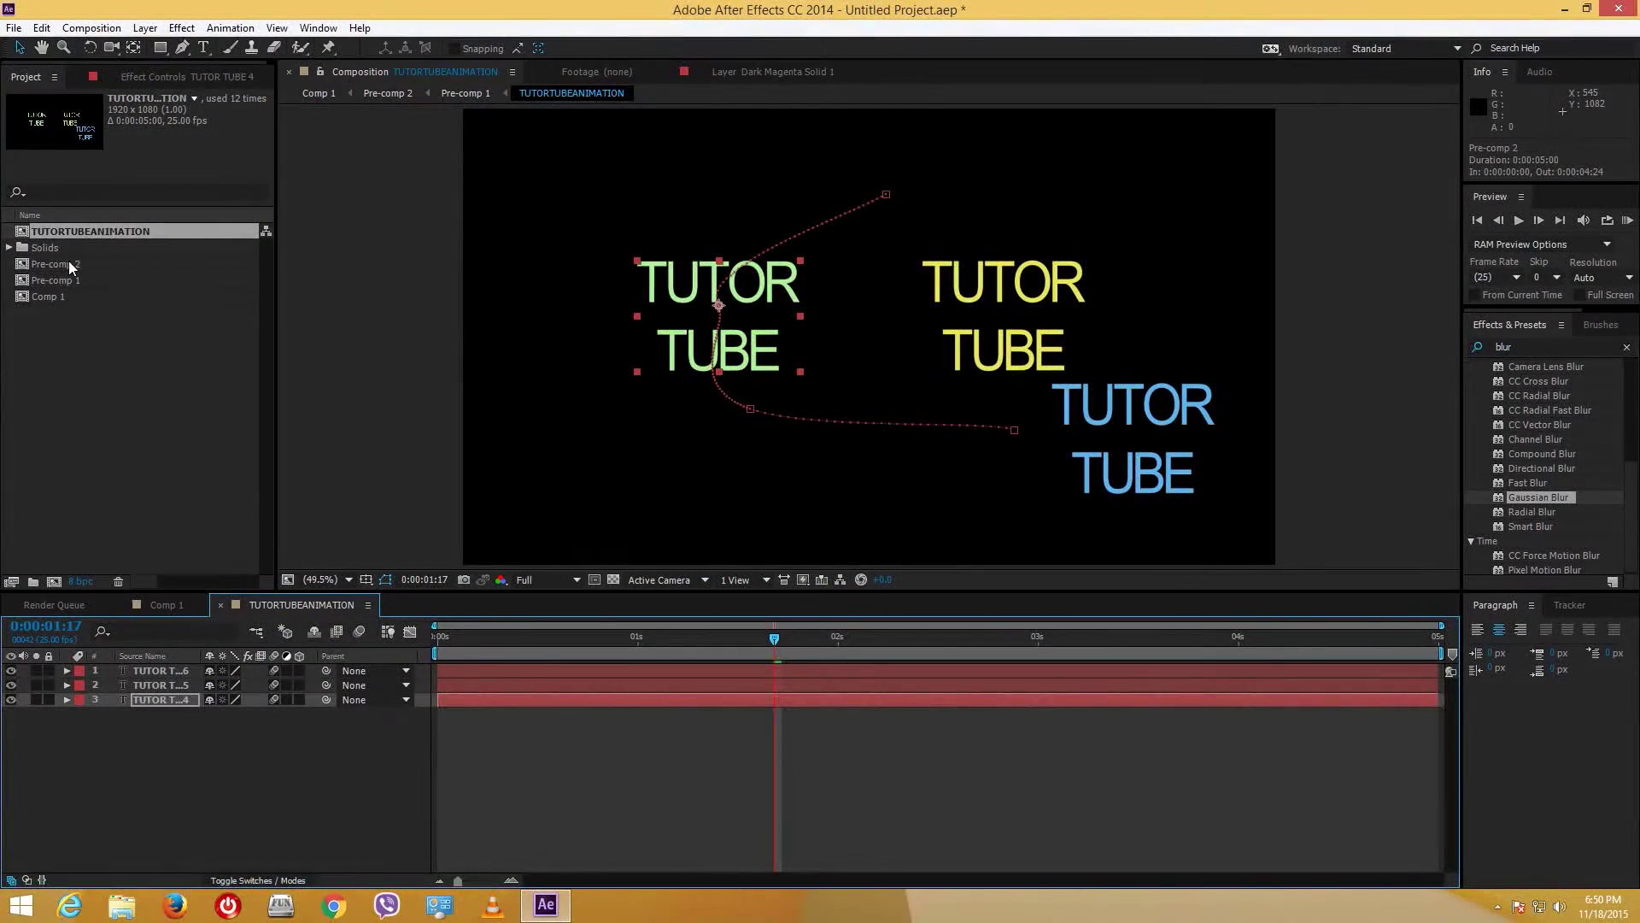
{"action": "double_click", "coordinate": [50, 297]}
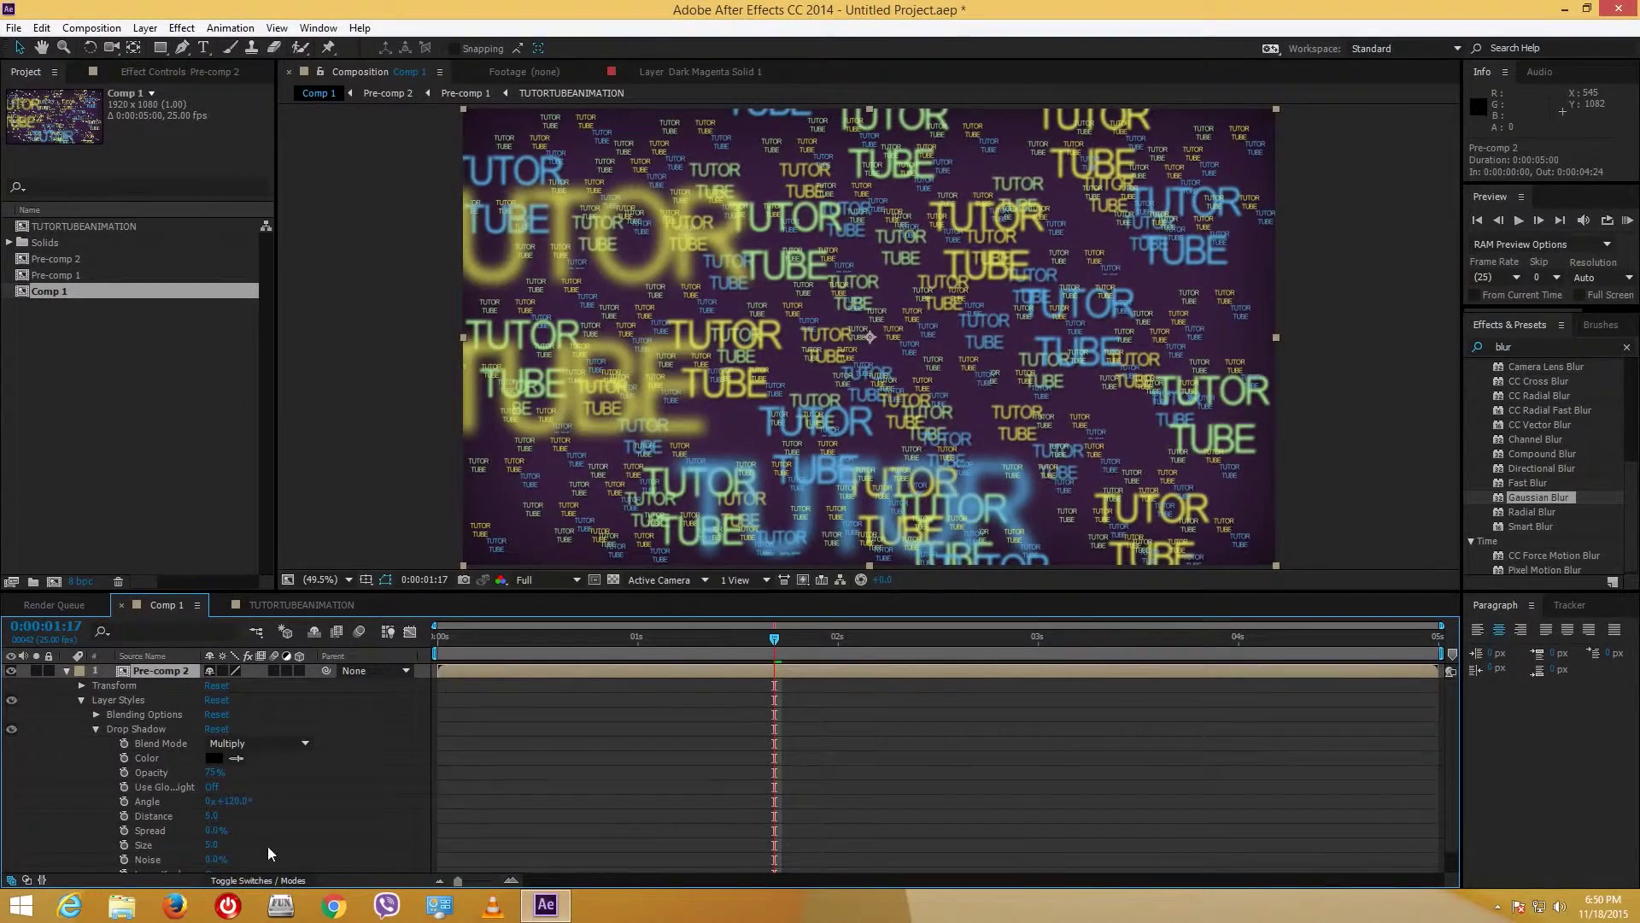
{"action": "left_click_drag", "start_coordinate": [213, 848], "coordinate": [218, 846]}
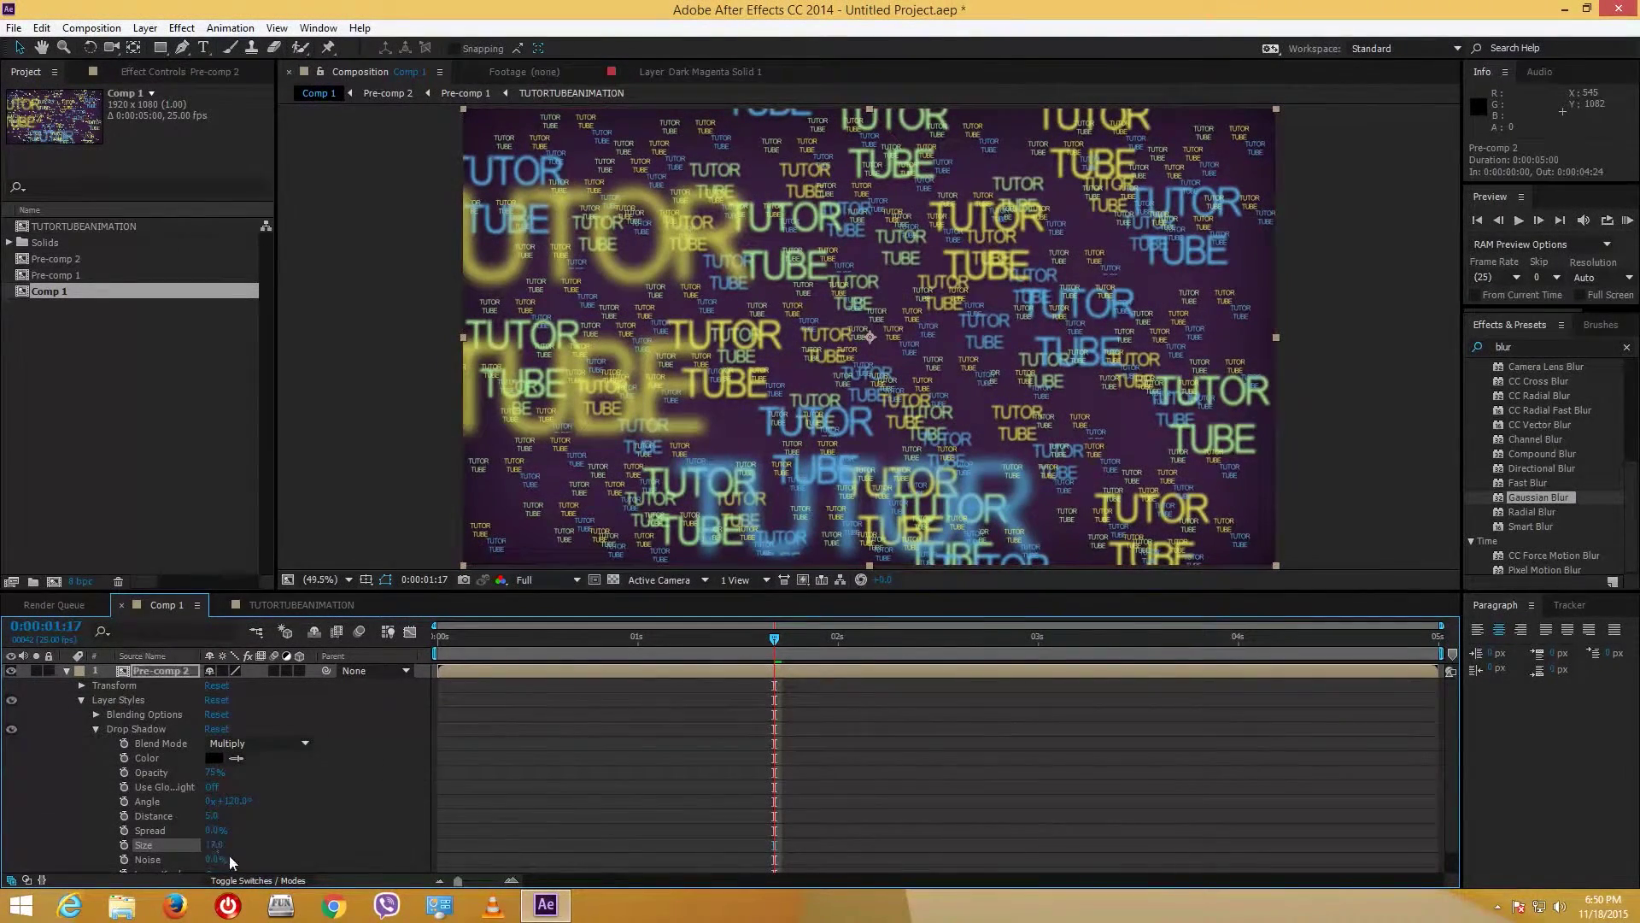
{"action": "left_click_drag", "start_coordinate": [220, 821], "coordinate": [247, 812]}
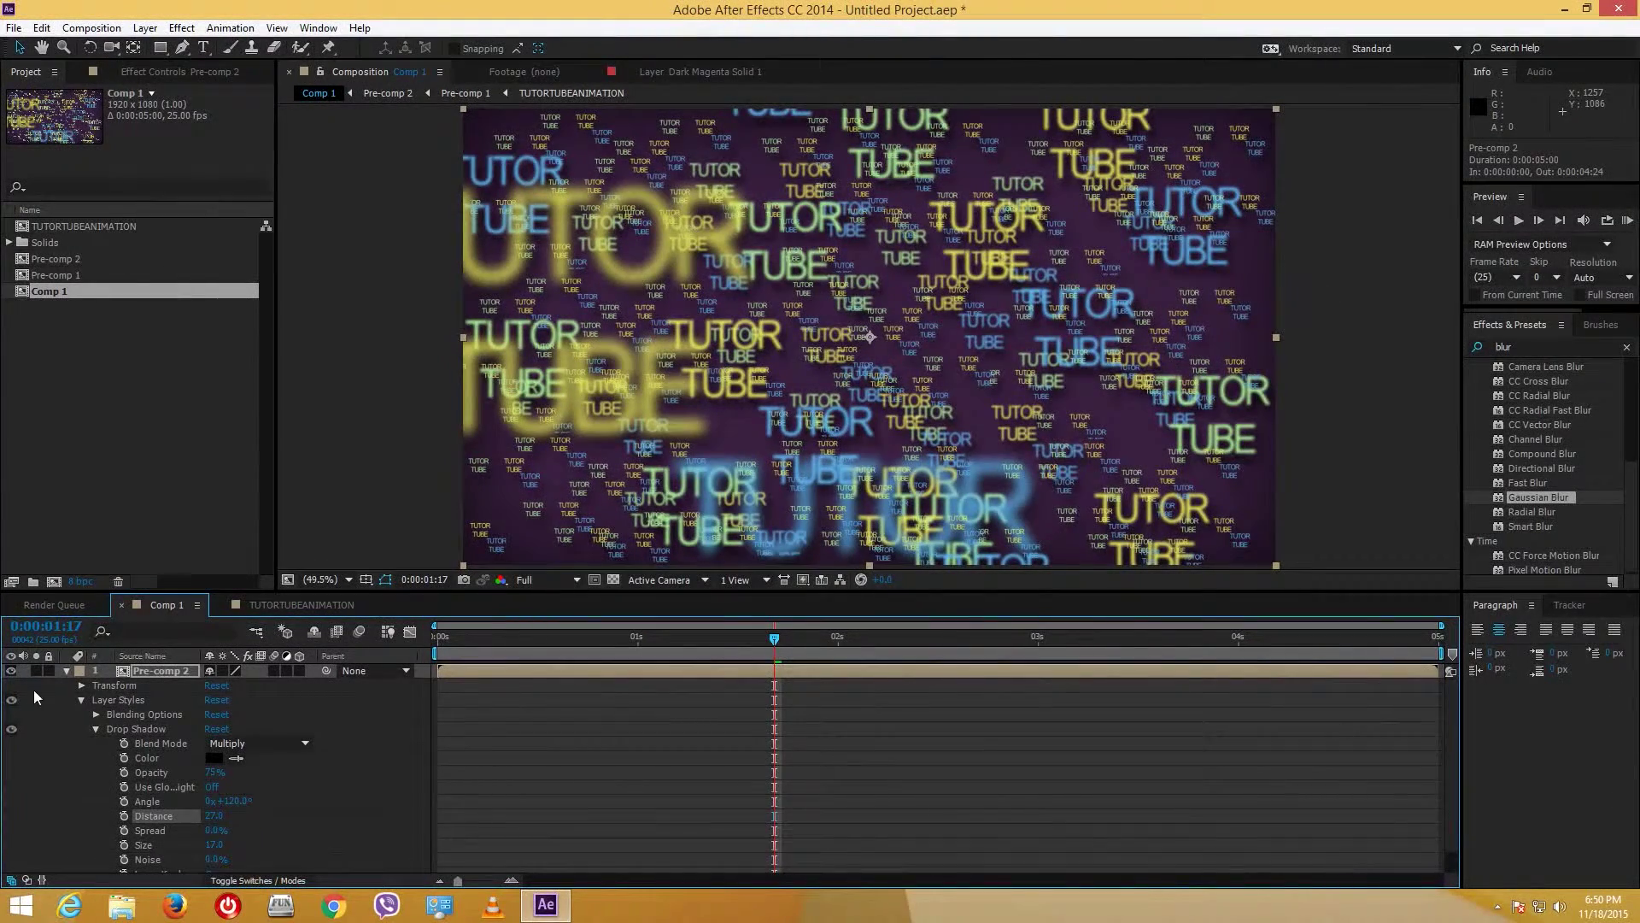
{"action": "left_click", "coordinate": [66, 670]}
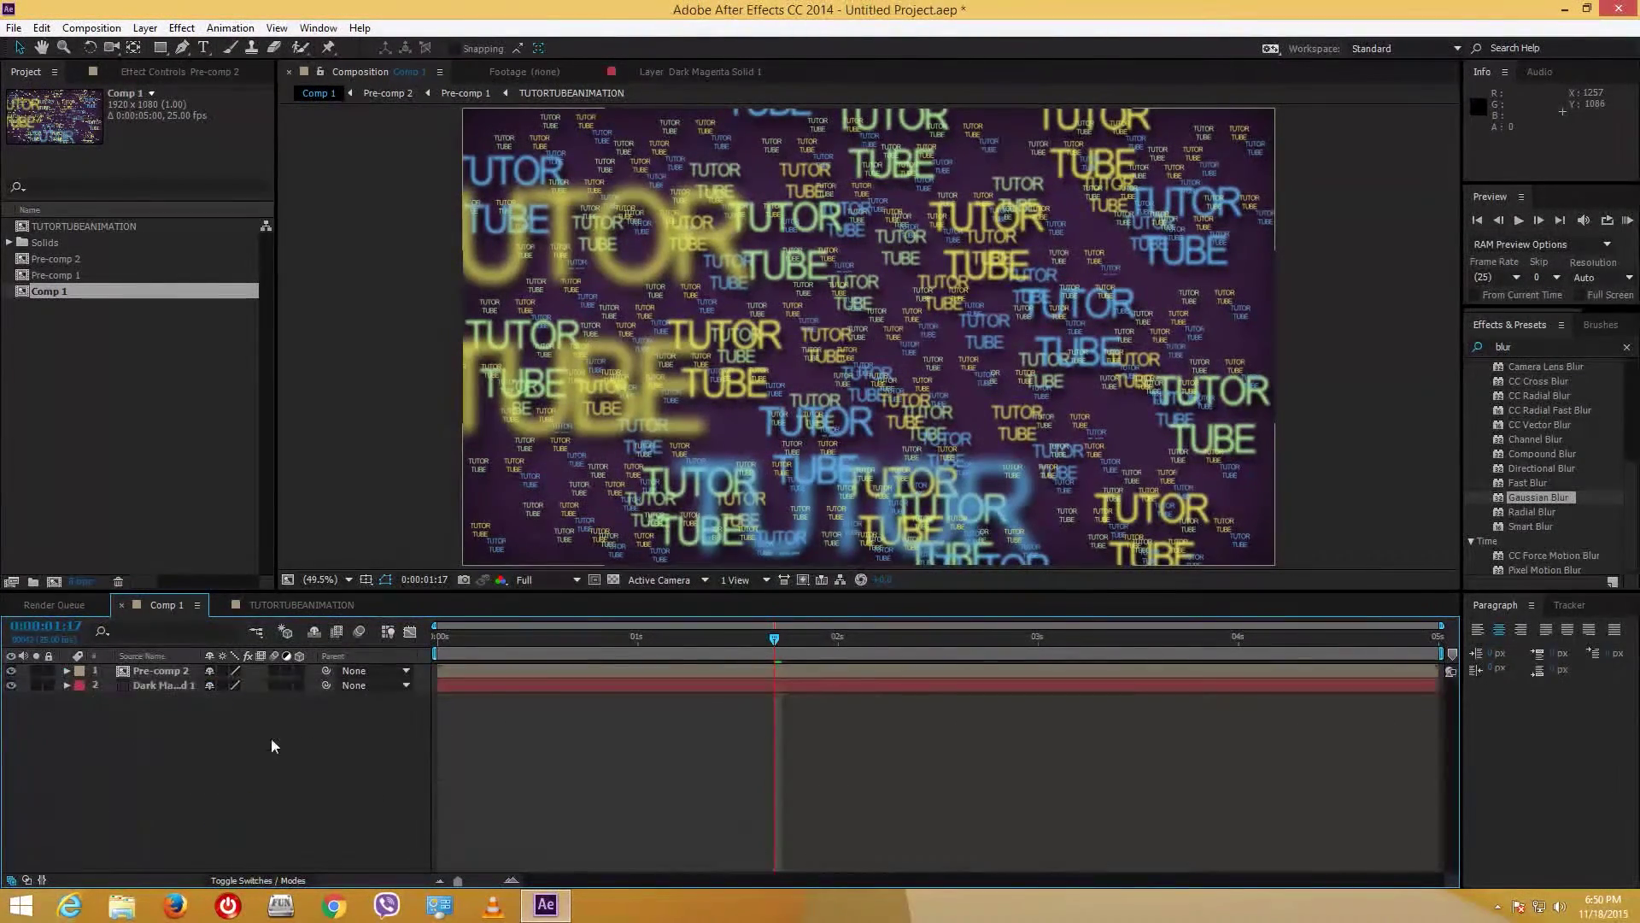
Step: Preview Comp 1 and scrub through its final seconds to find where the animation should end
{"action": "key", "text": "KP_0"}
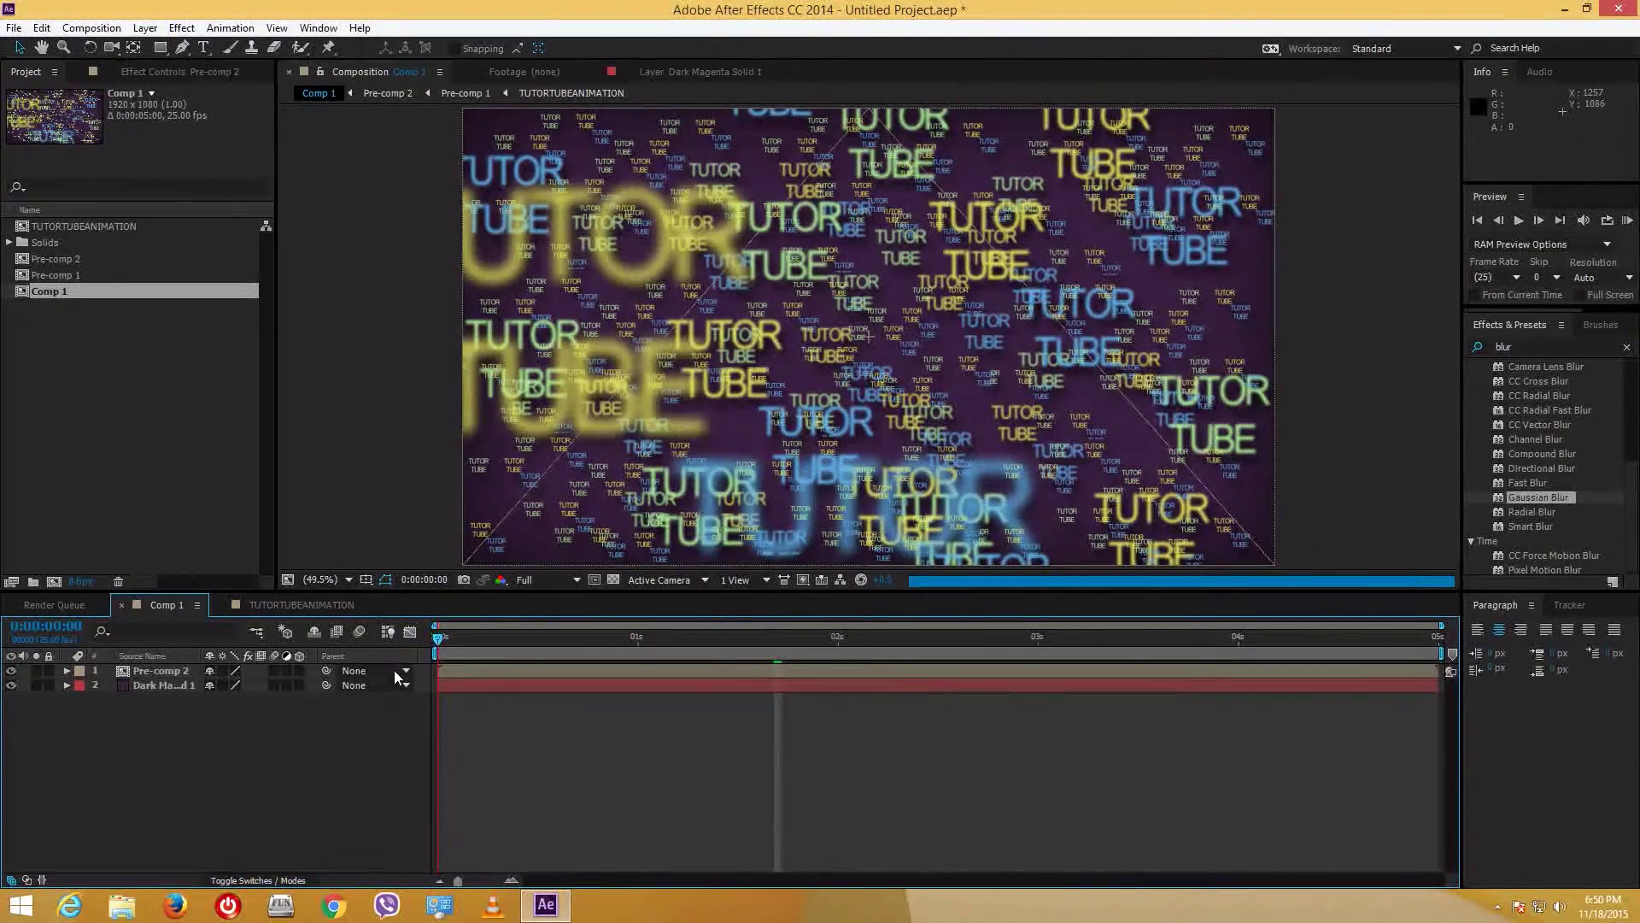
{"action": "left_click_drag", "start_coordinate": [1213, 646], "coordinate": [1435, 648]}
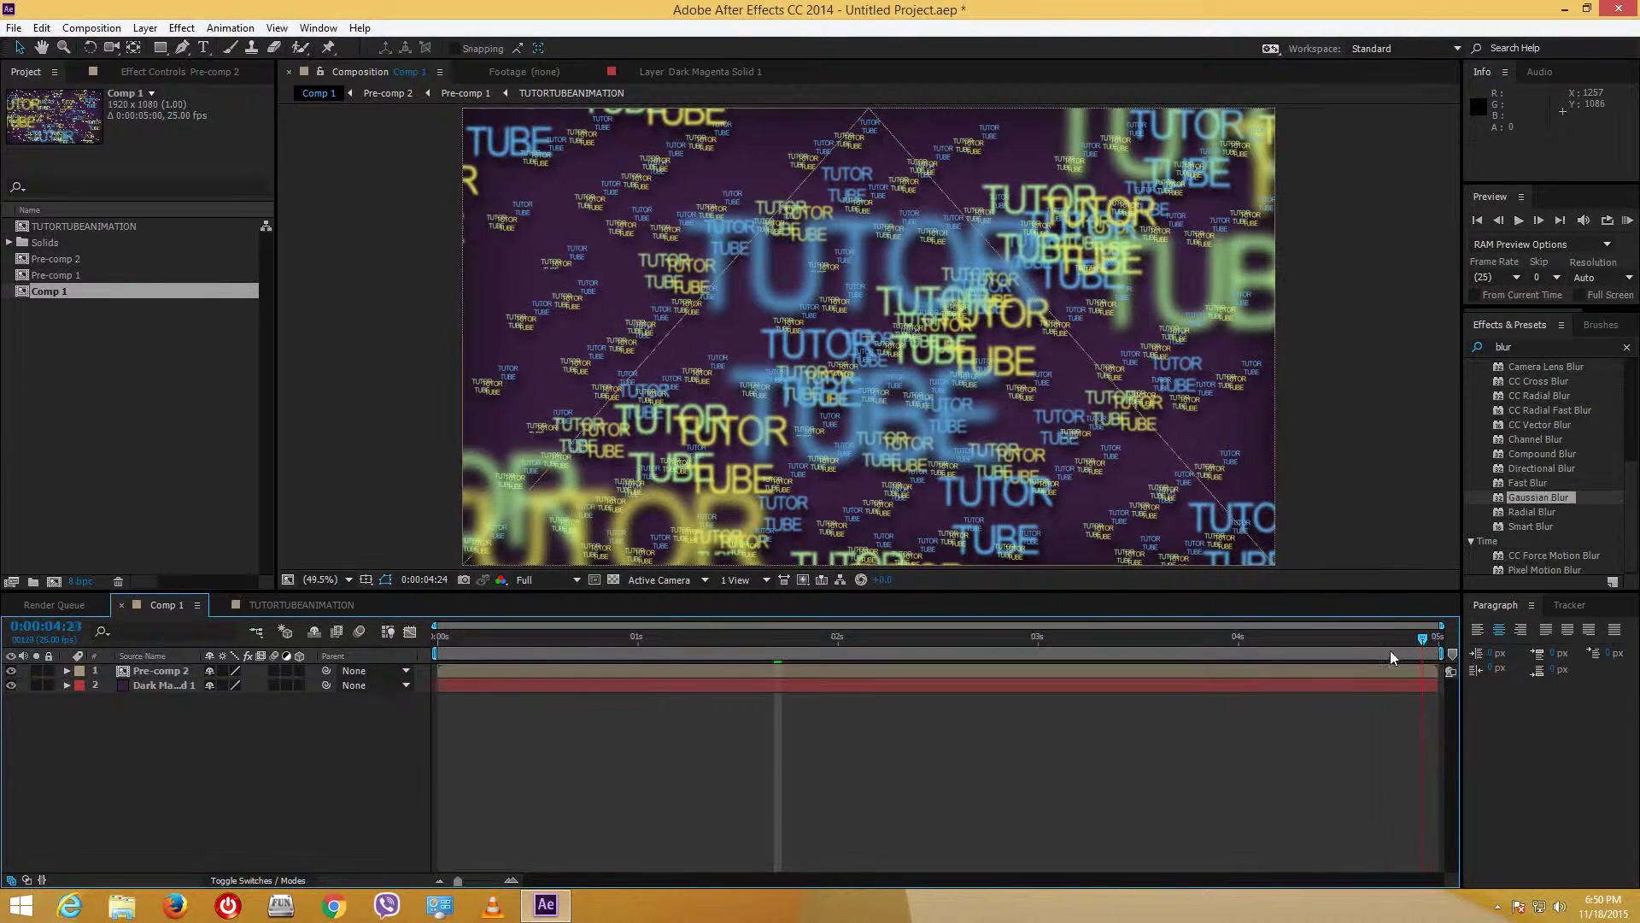
{"action": "left_click_drag", "start_coordinate": [1281, 663], "coordinate": [1219, 660]}
Step: Shorten Comp 1's work area to about four seconds and trim the composition to it
{"action": "left_click_drag", "start_coordinate": [1442, 653], "coordinate": [1239, 676]}
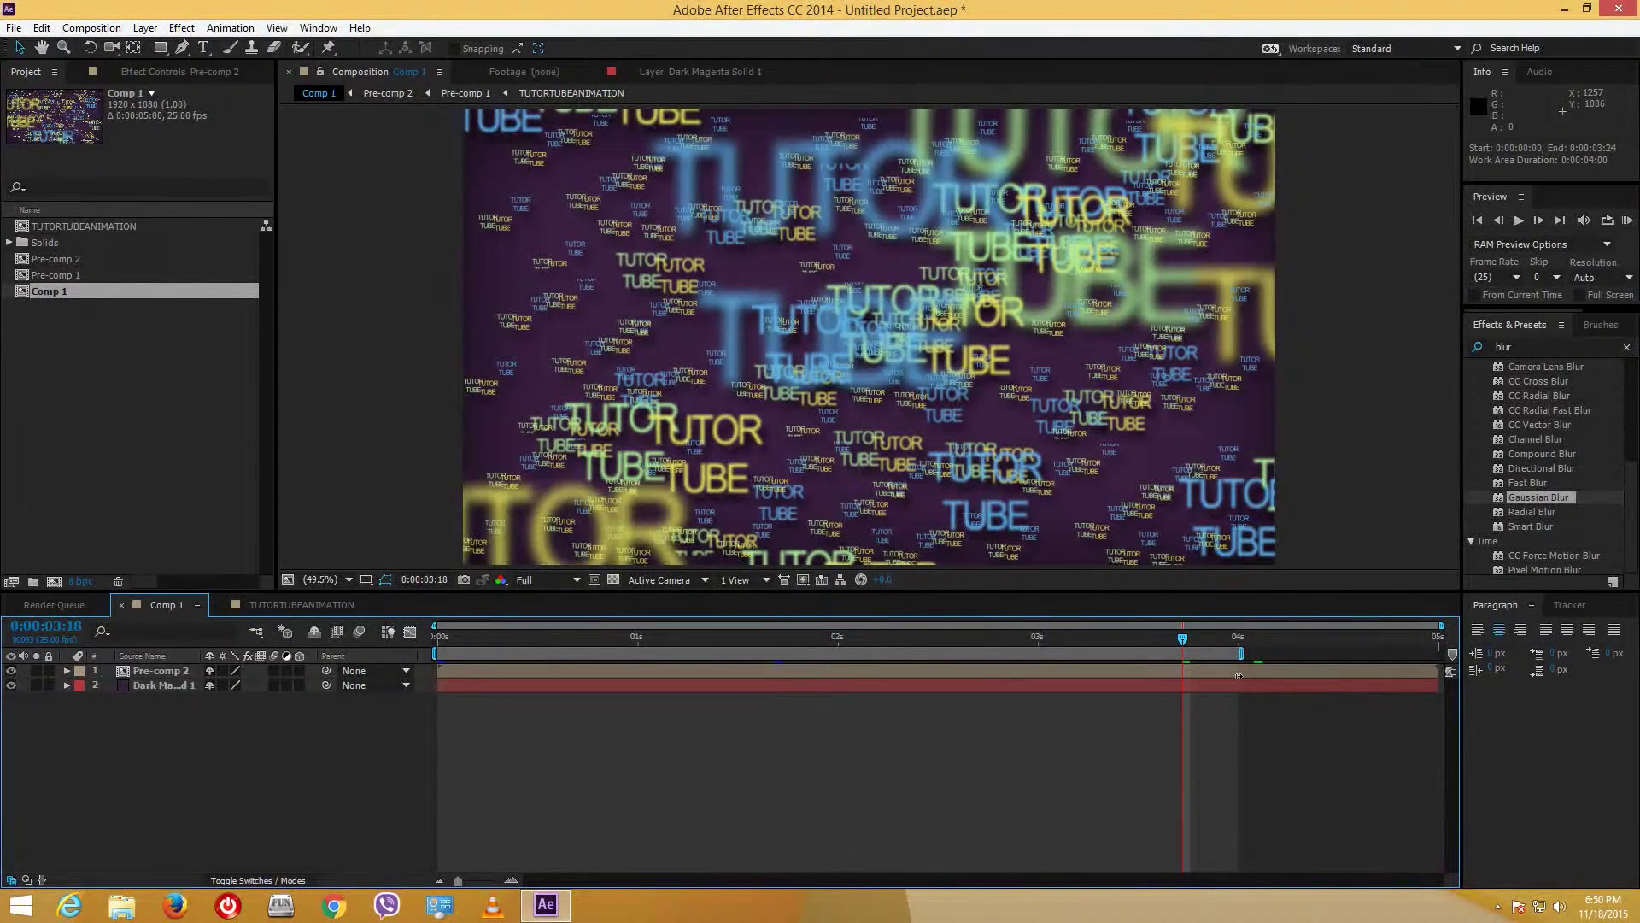
{"action": "right_click", "coordinate": [755, 656]}
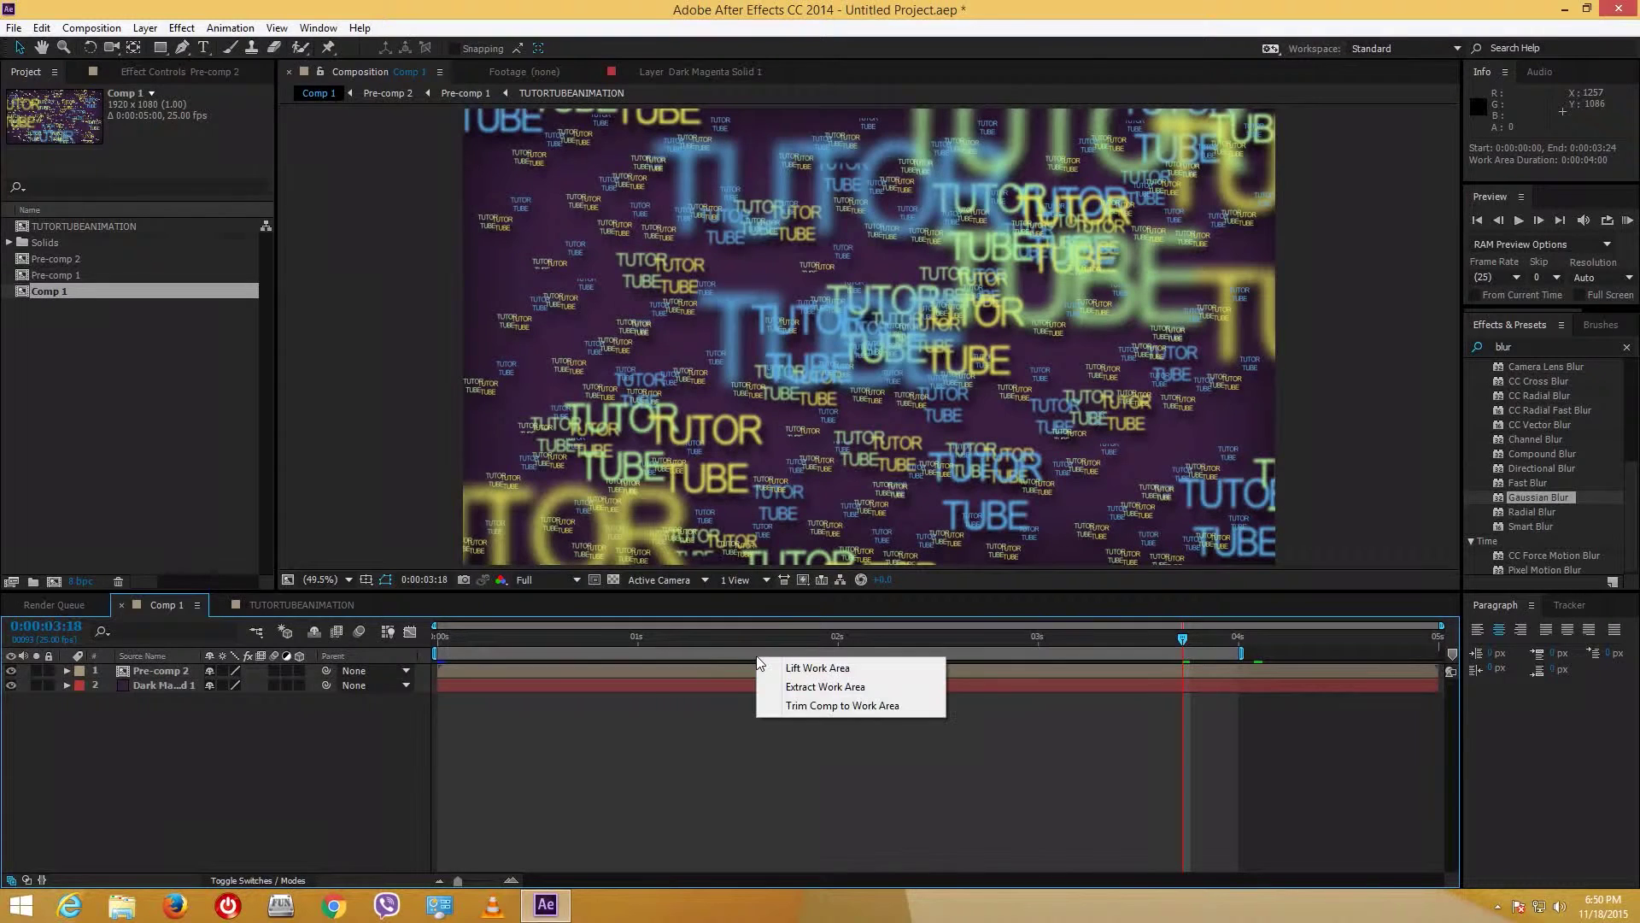
{"action": "left_click", "coordinate": [825, 706]}
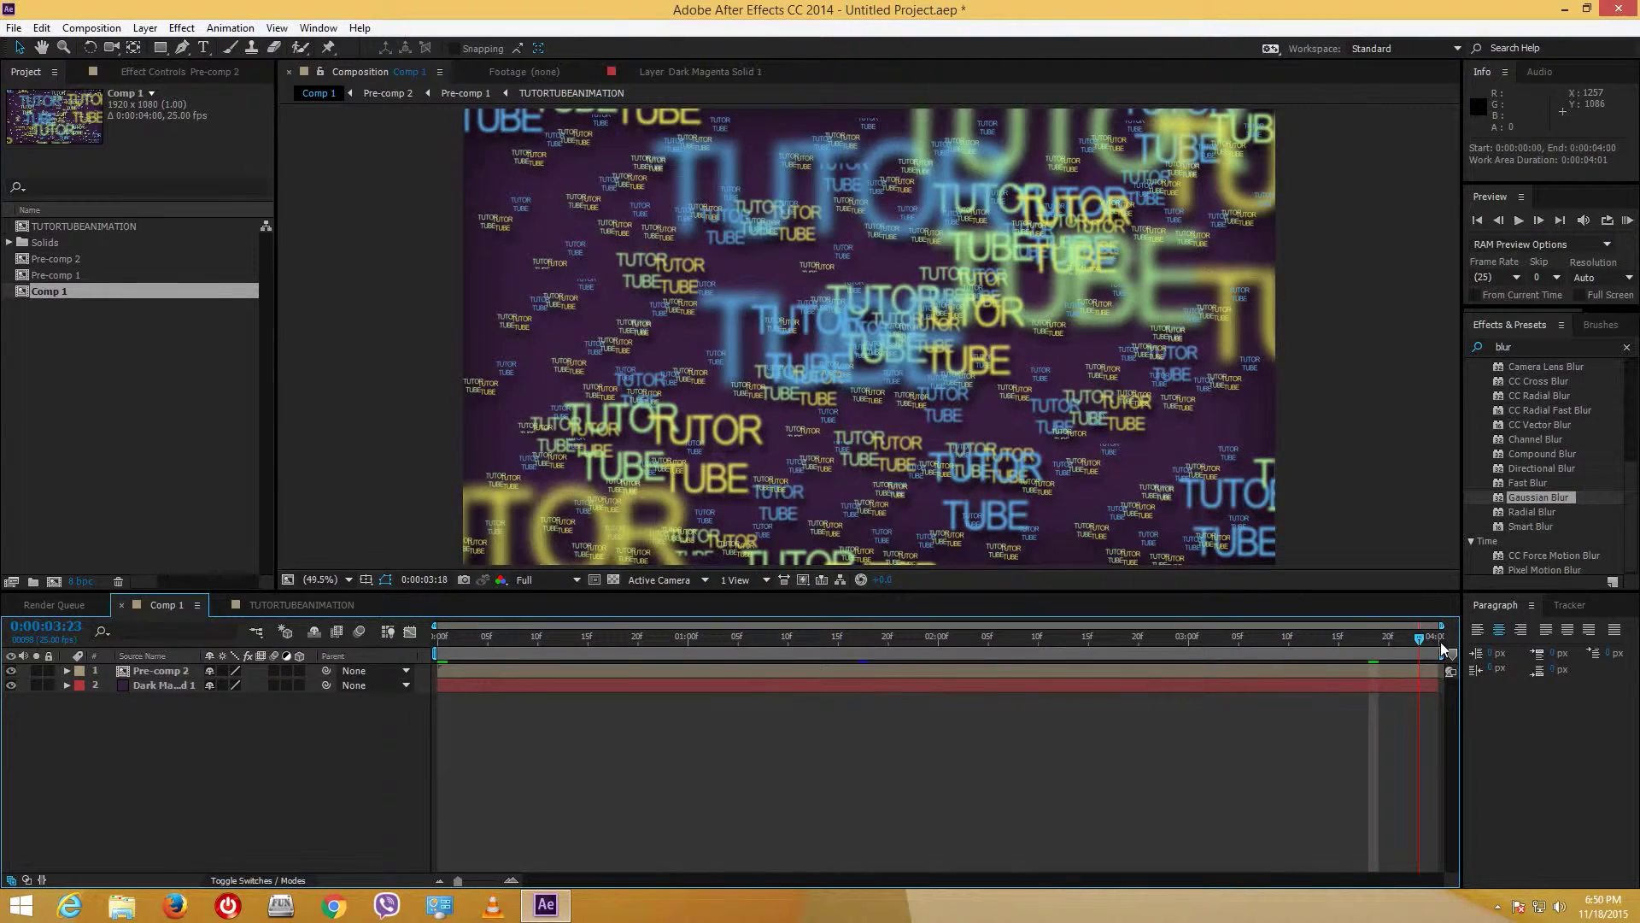
Step: Return Comp 1 to its first frame and add the composition to the render queue
{"action": "key", "text": "Home"}
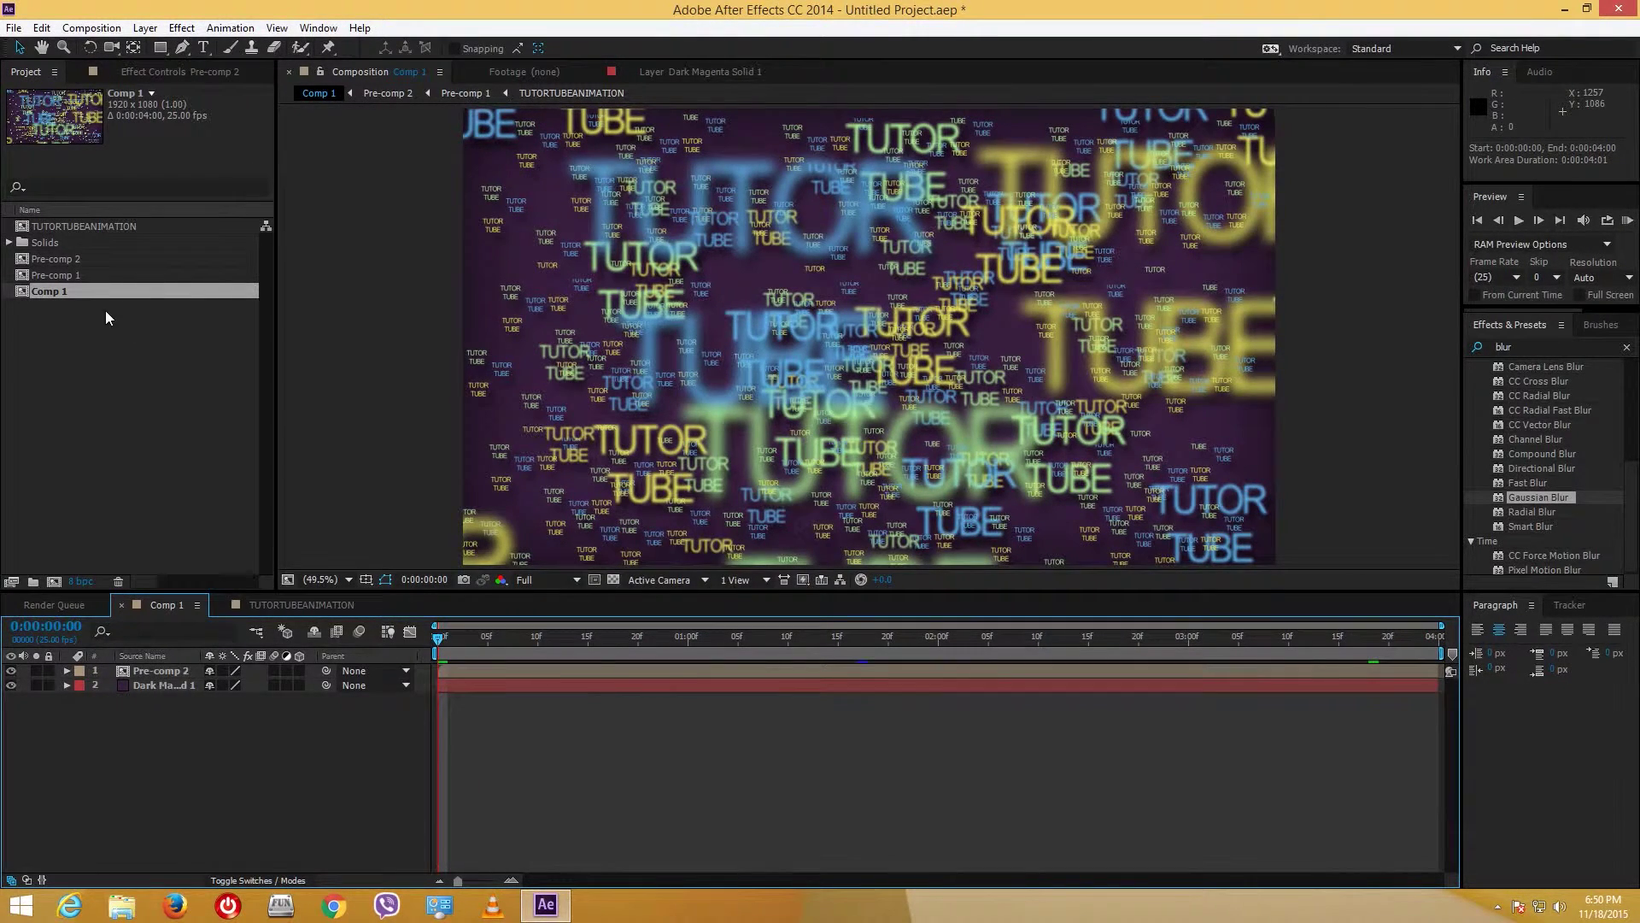
{"action": "left_click", "coordinate": [108, 31]}
{"action": "mouse_move", "coordinate": [182, 29]}
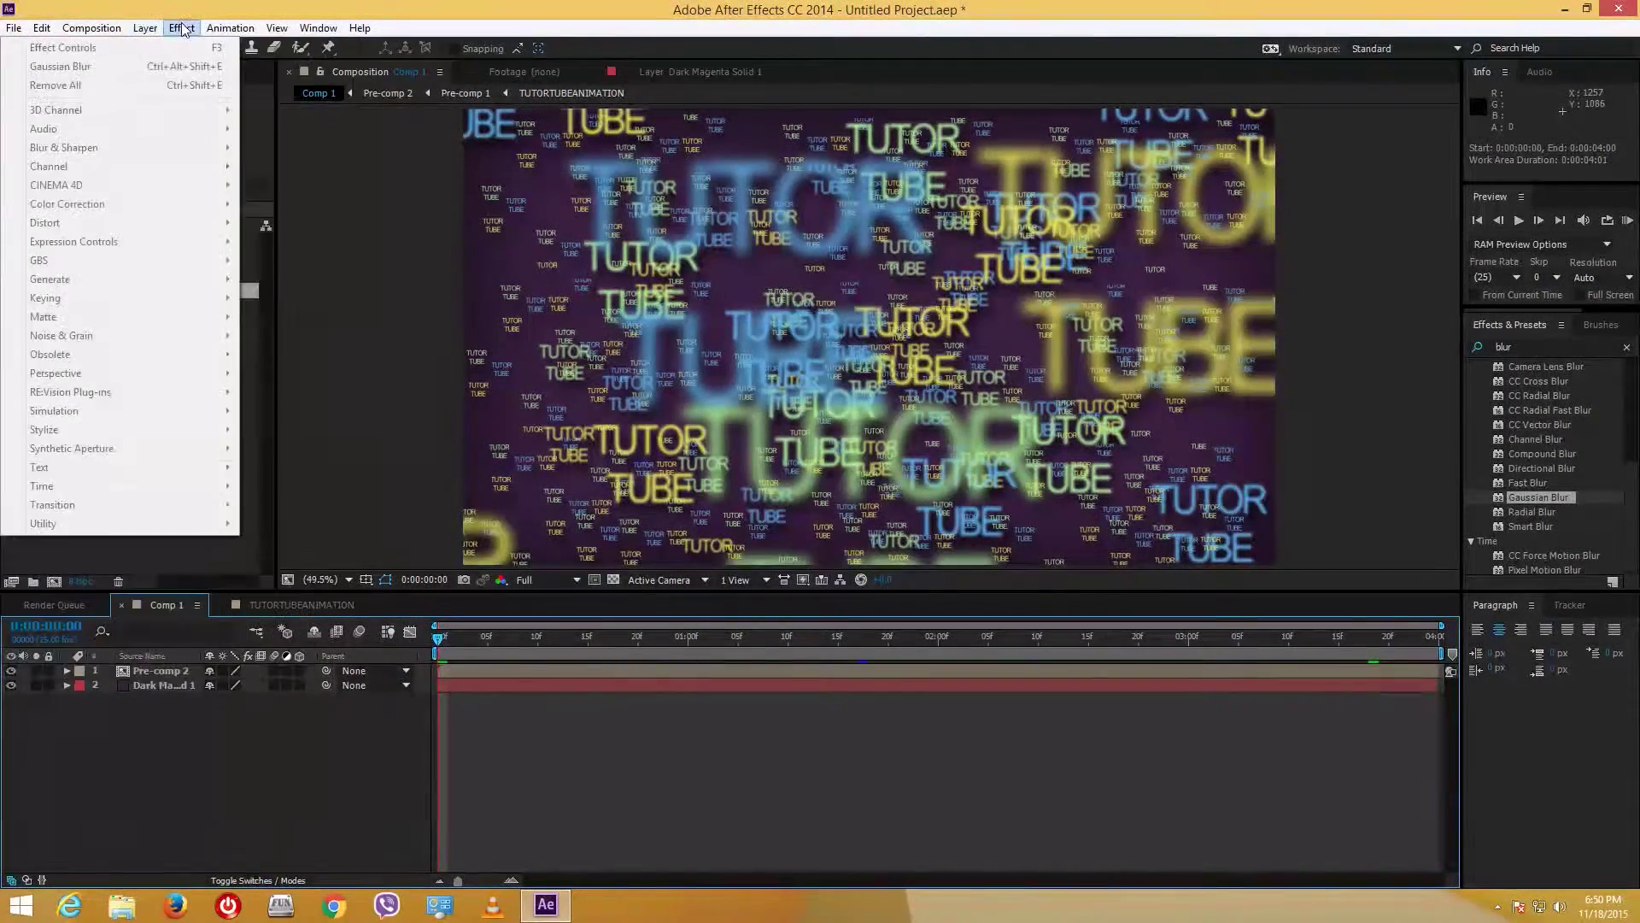
{"action": "mouse_move", "coordinate": [91, 28]}
{"action": "left_click", "coordinate": [94, 510]}
{"action": "left_click", "coordinate": [53, 291]}
{"action": "left_click", "coordinate": [14, 27]}
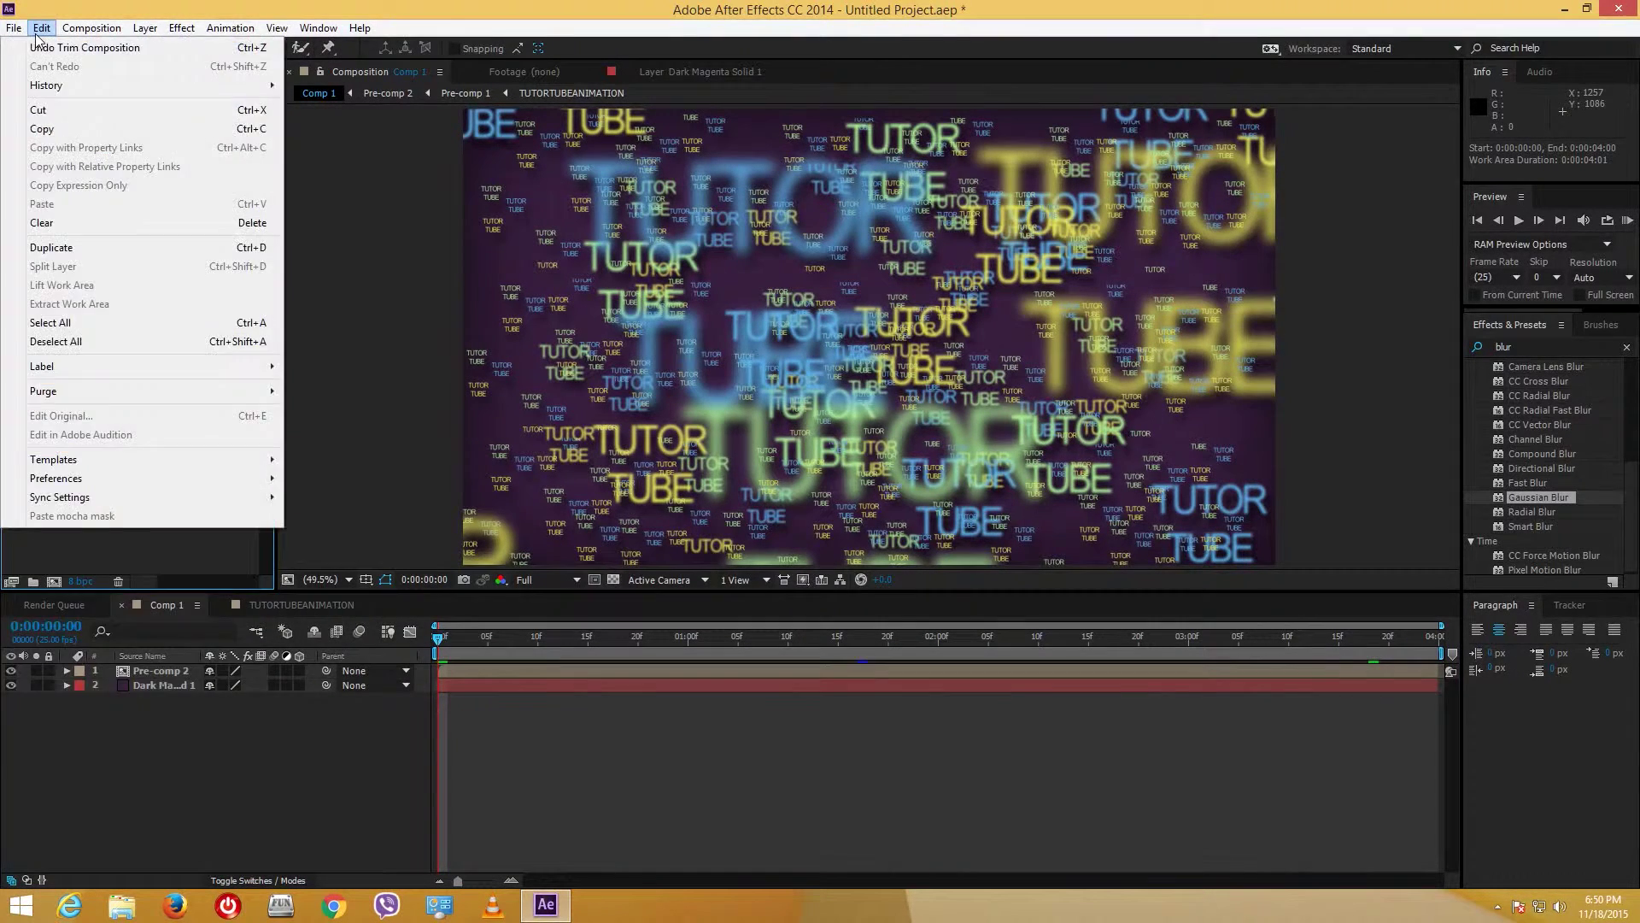
{"action": "mouse_move", "coordinate": [156, 292]}
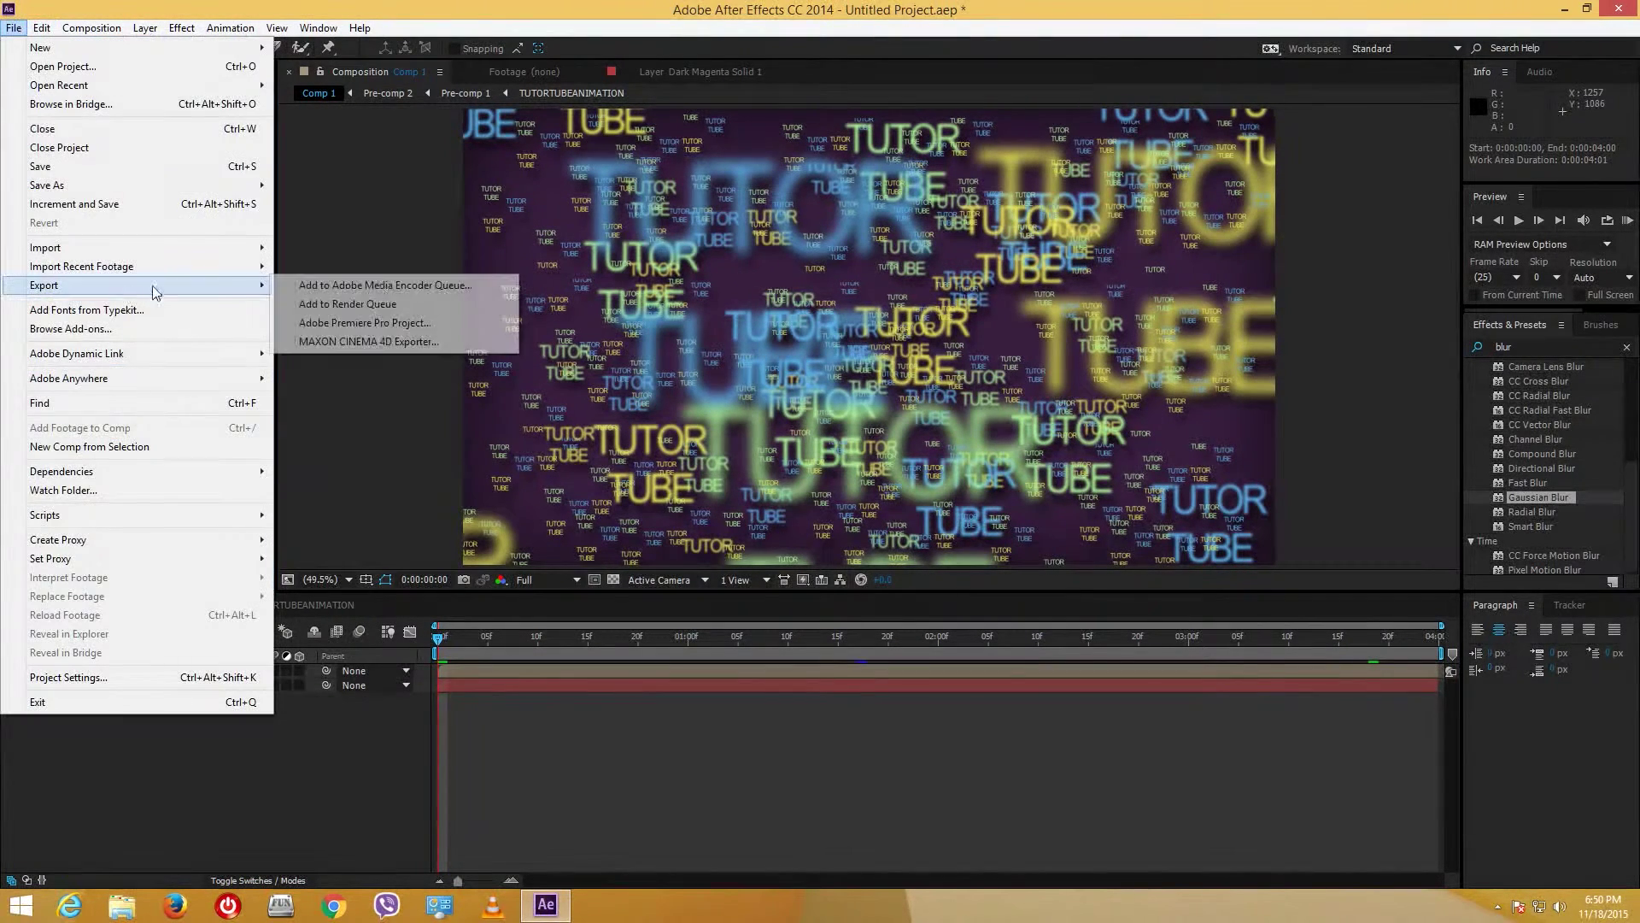
{"action": "left_click", "coordinate": [398, 305]}
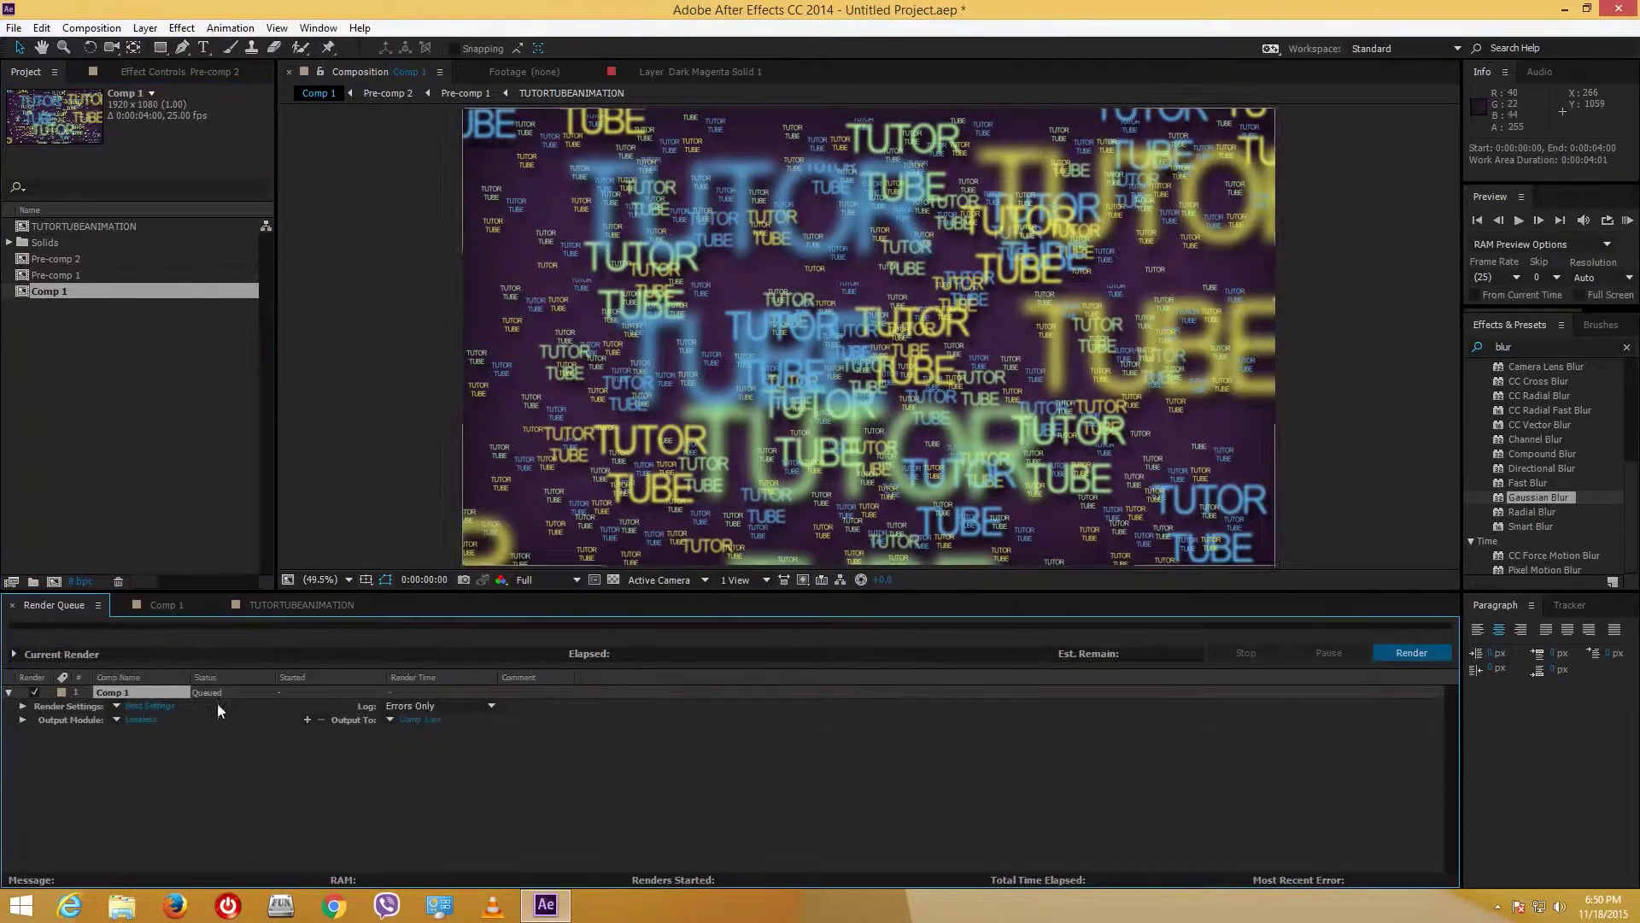
Step: Turn audio output off in the output module settings of Comp 1's render item
{"action": "left_click", "coordinate": [142, 719]}
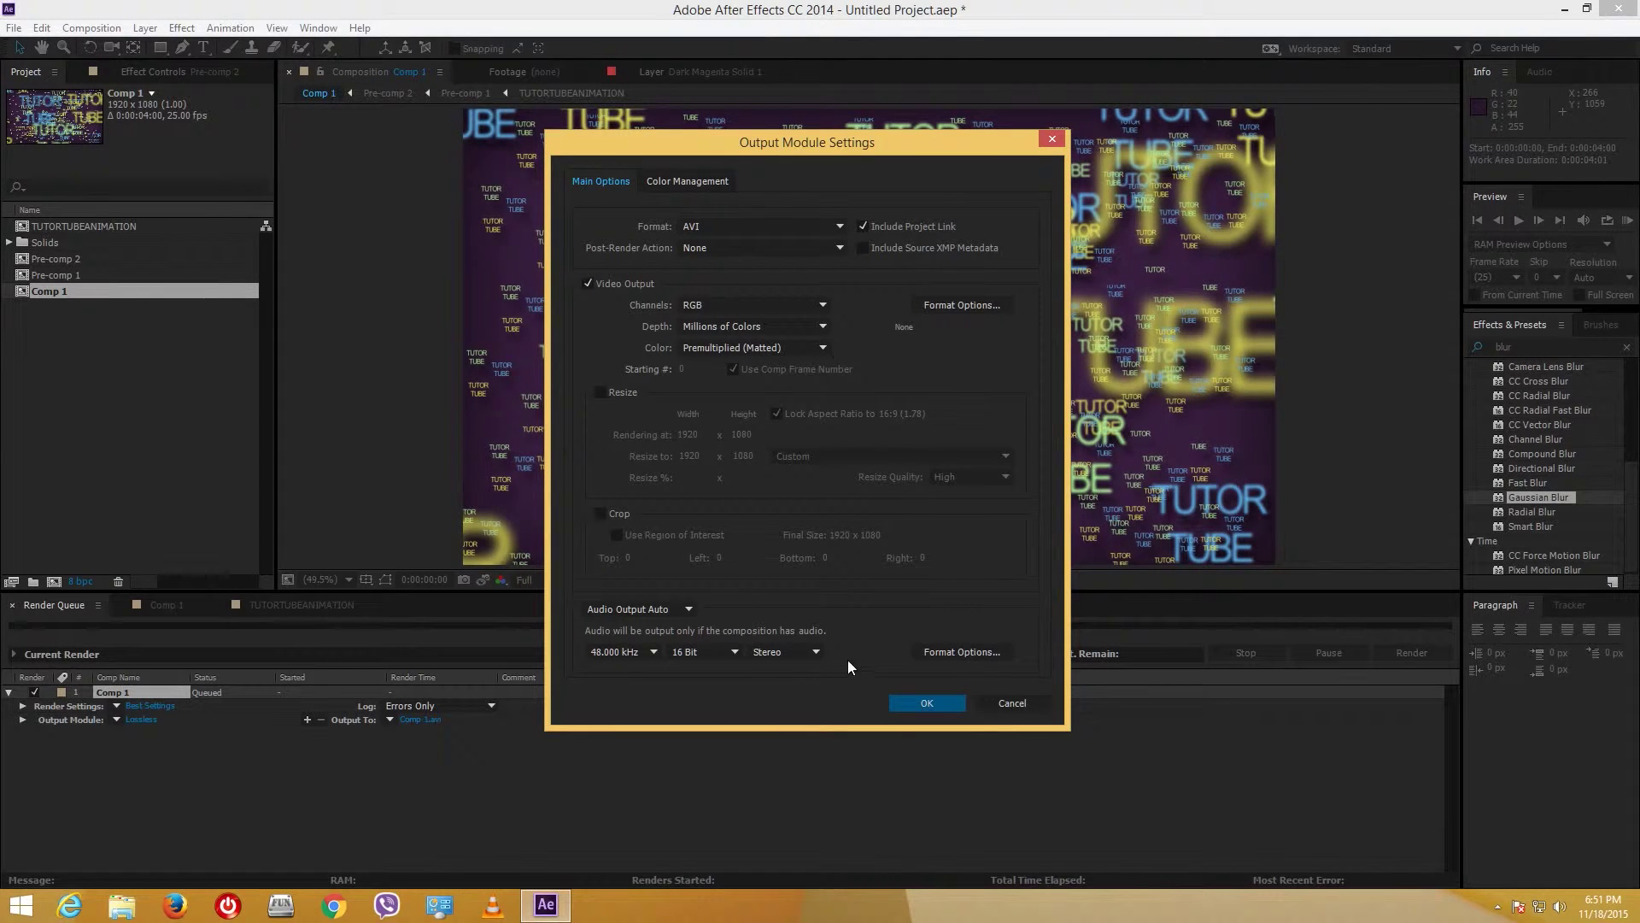
{"action": "left_click", "coordinate": [680, 608]}
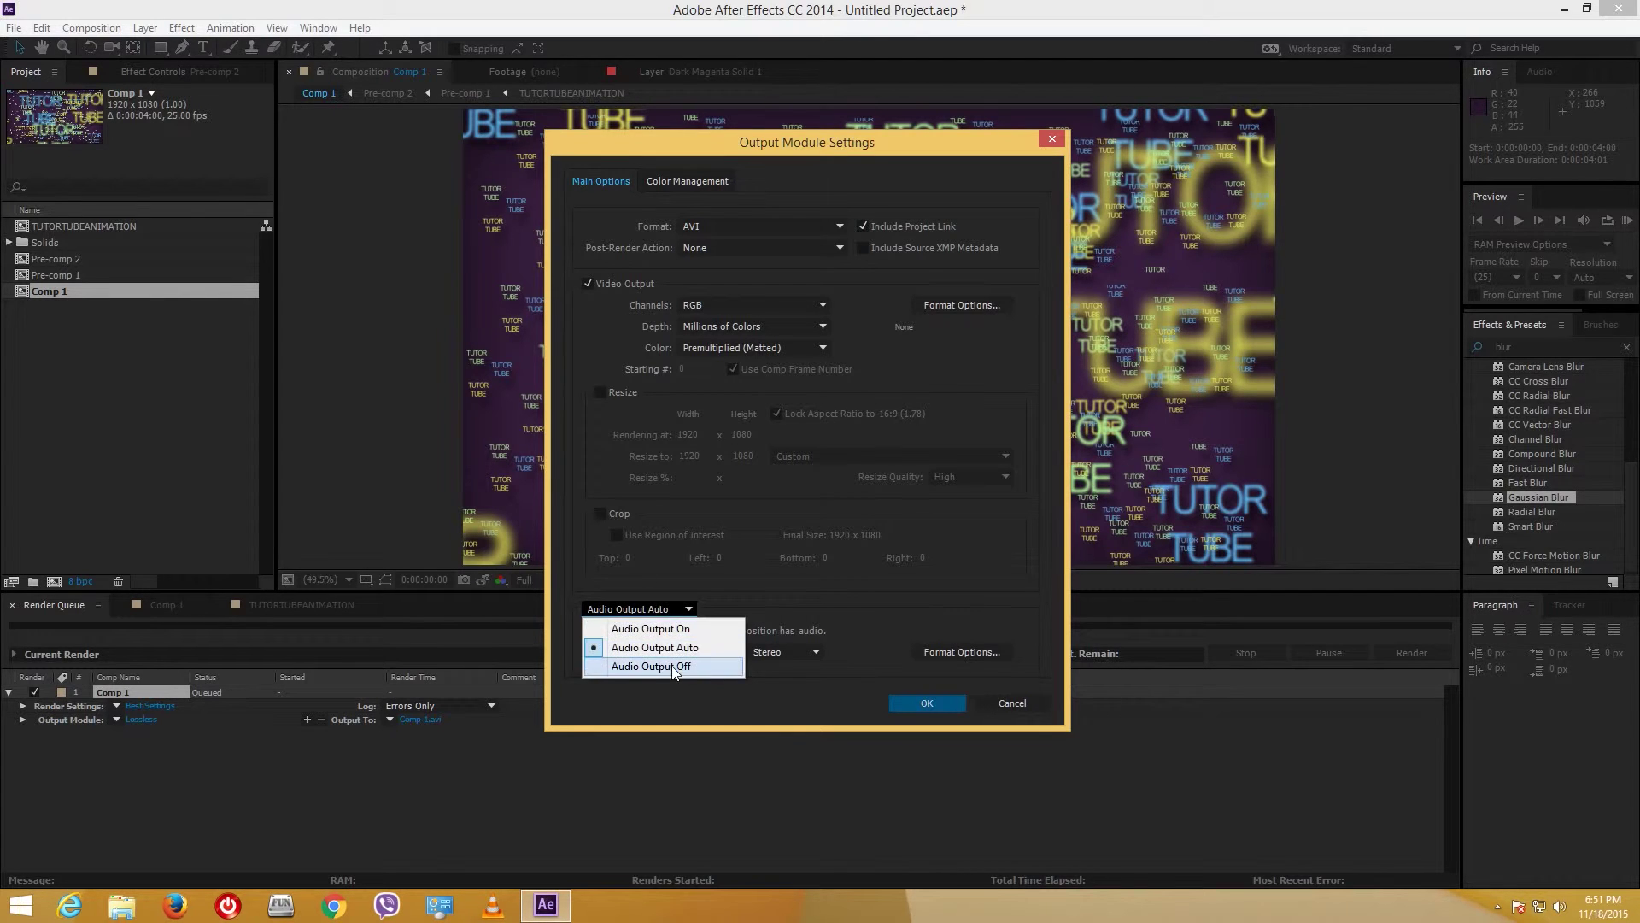
{"action": "left_click", "coordinate": [675, 667]}
{"action": "left_click", "coordinate": [948, 305]}
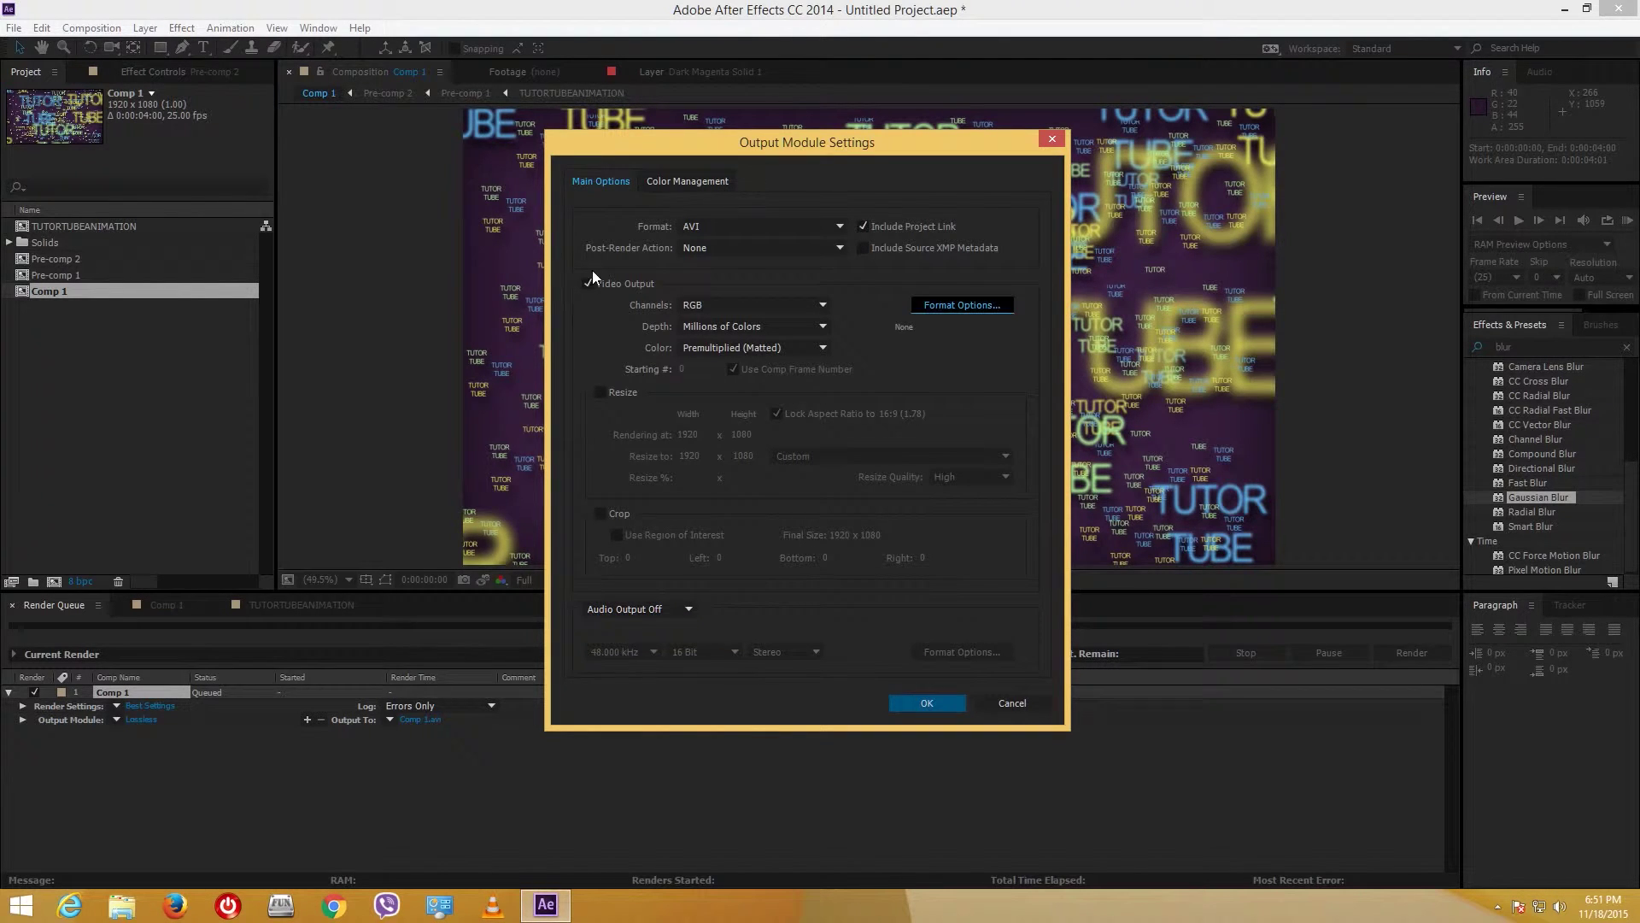
{"action": "left_click", "coordinate": [516, 236]}
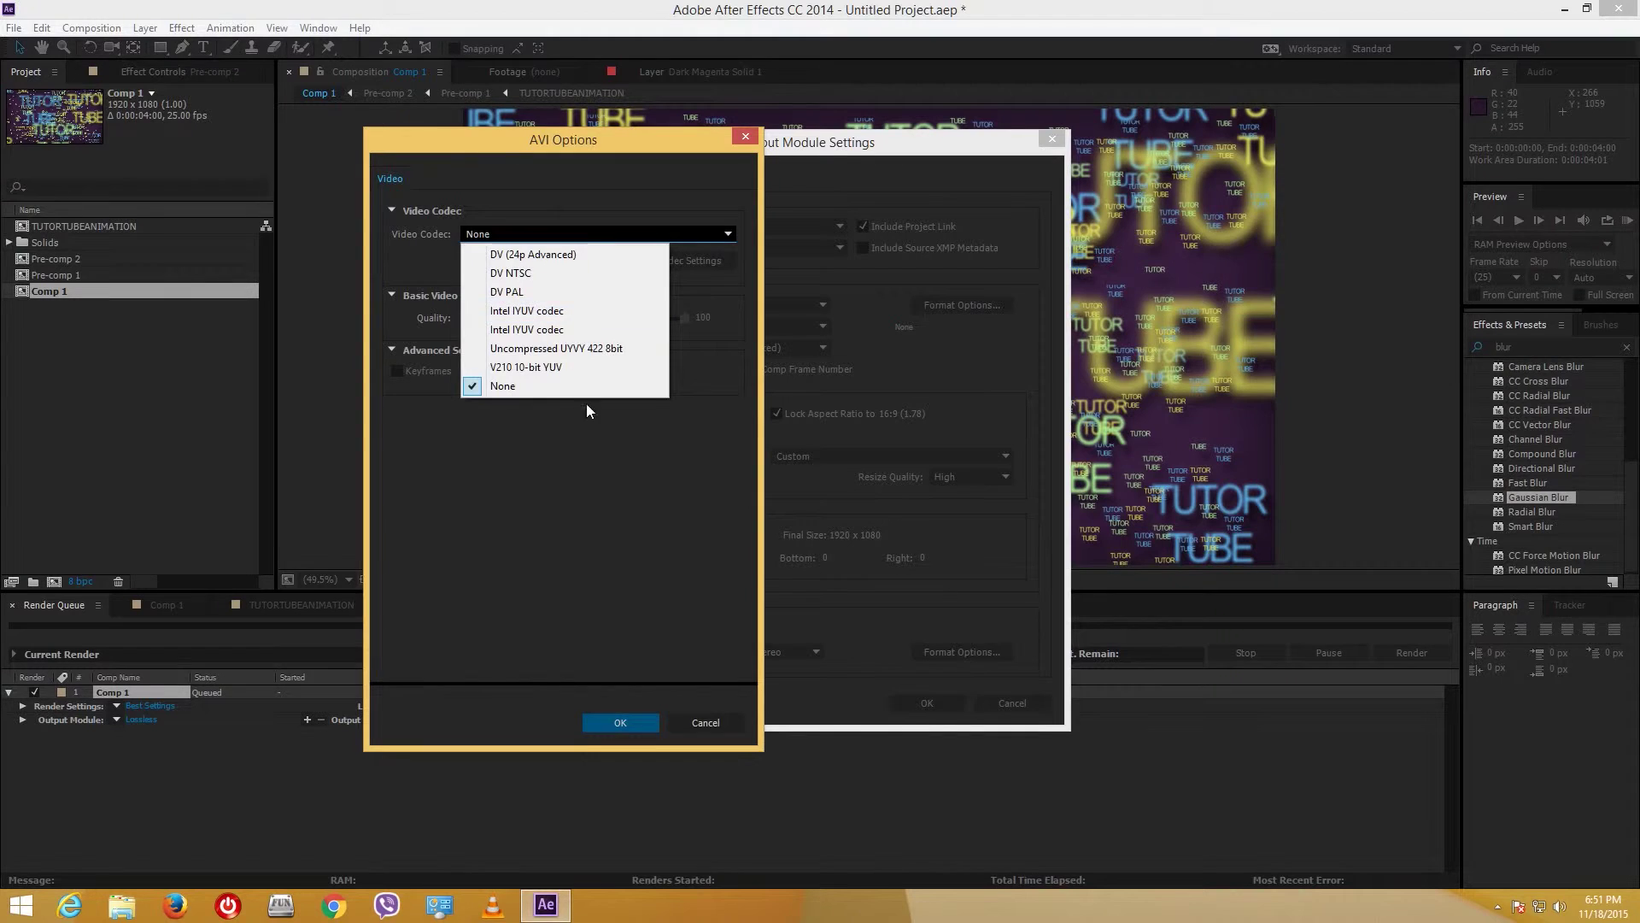
{"action": "left_click", "coordinate": [679, 542]}
{"action": "left_click", "coordinate": [706, 721]}
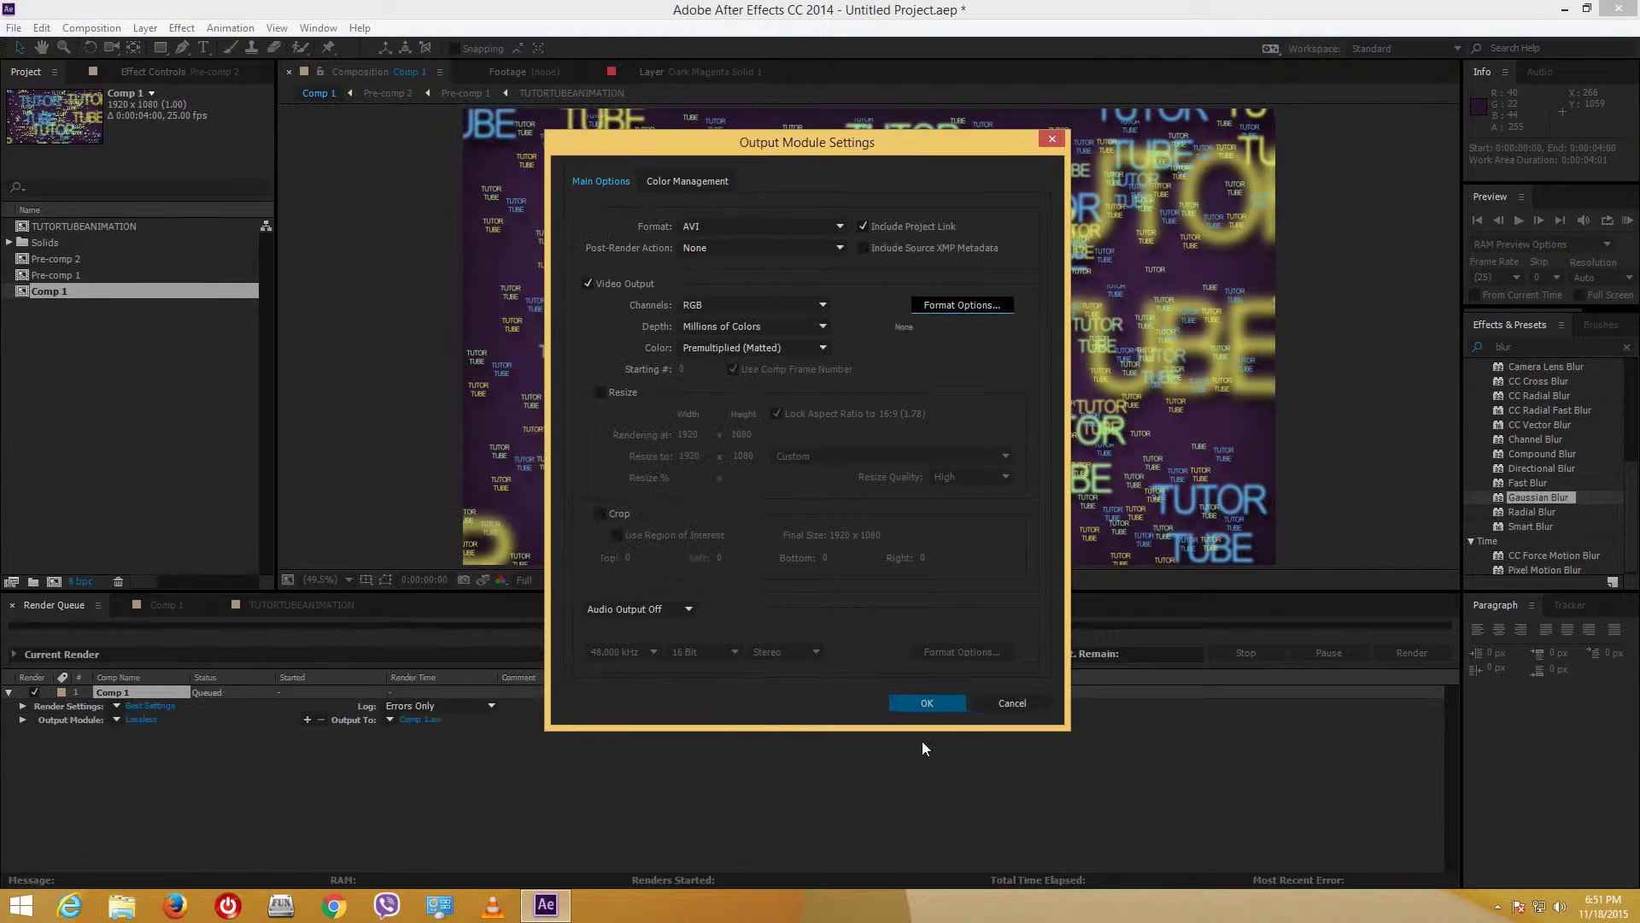
Step: Set the output format to QuickTime, accept its H.264 video options and apply the output module settings
{"action": "left_click", "coordinate": [768, 225]}
{"action": "left_click", "coordinate": [726, 433]}
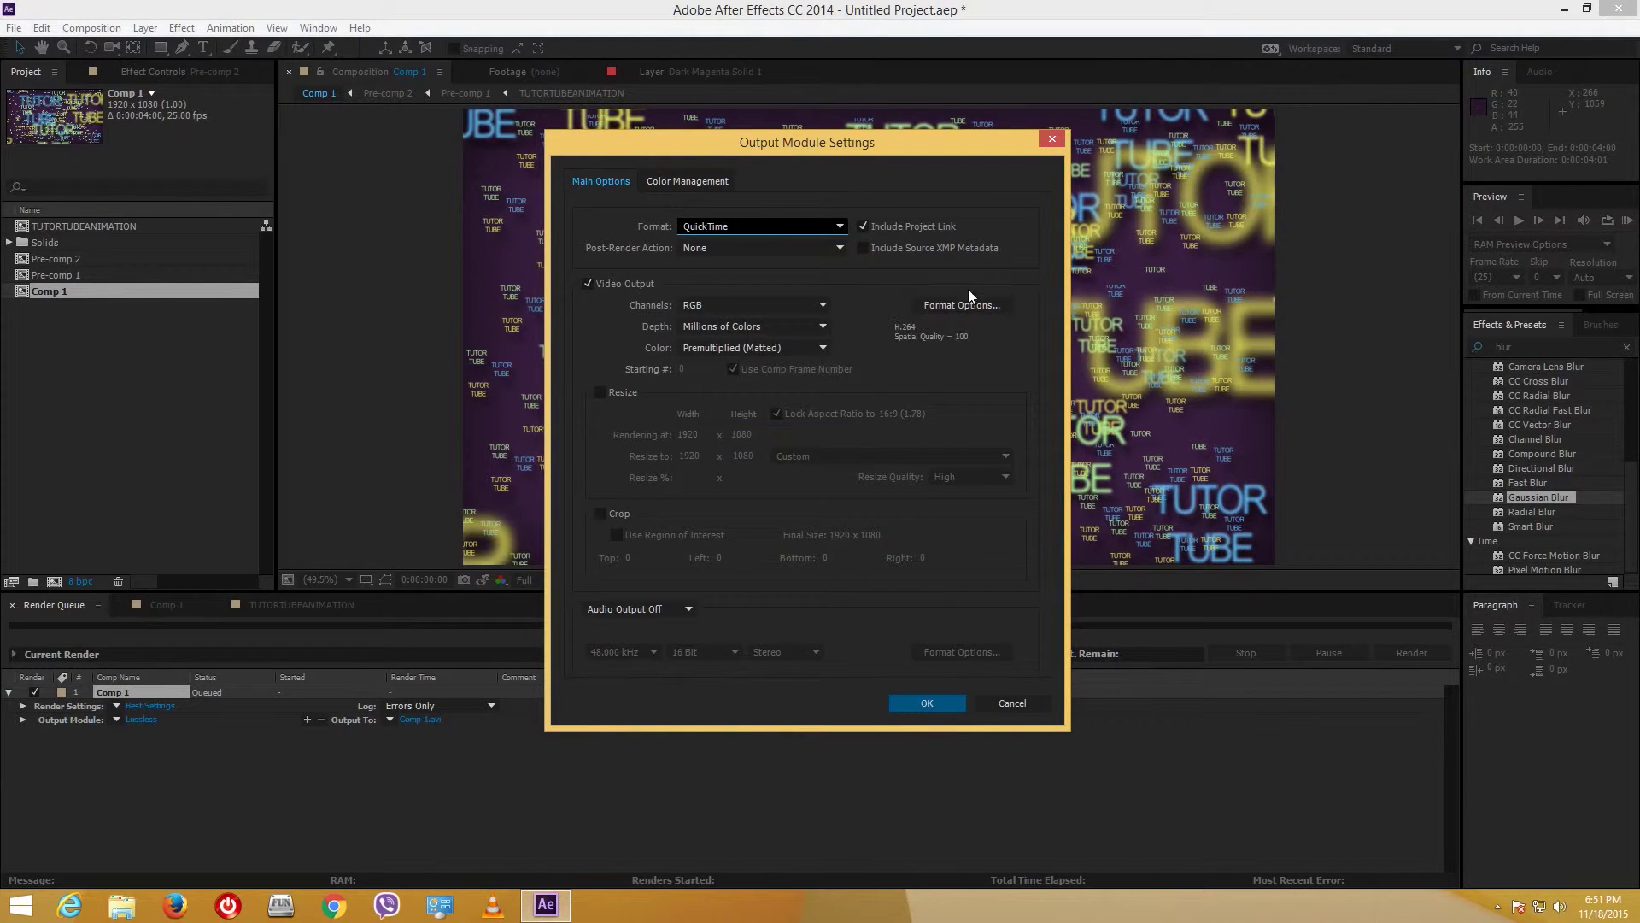
{"action": "left_click", "coordinate": [959, 305]}
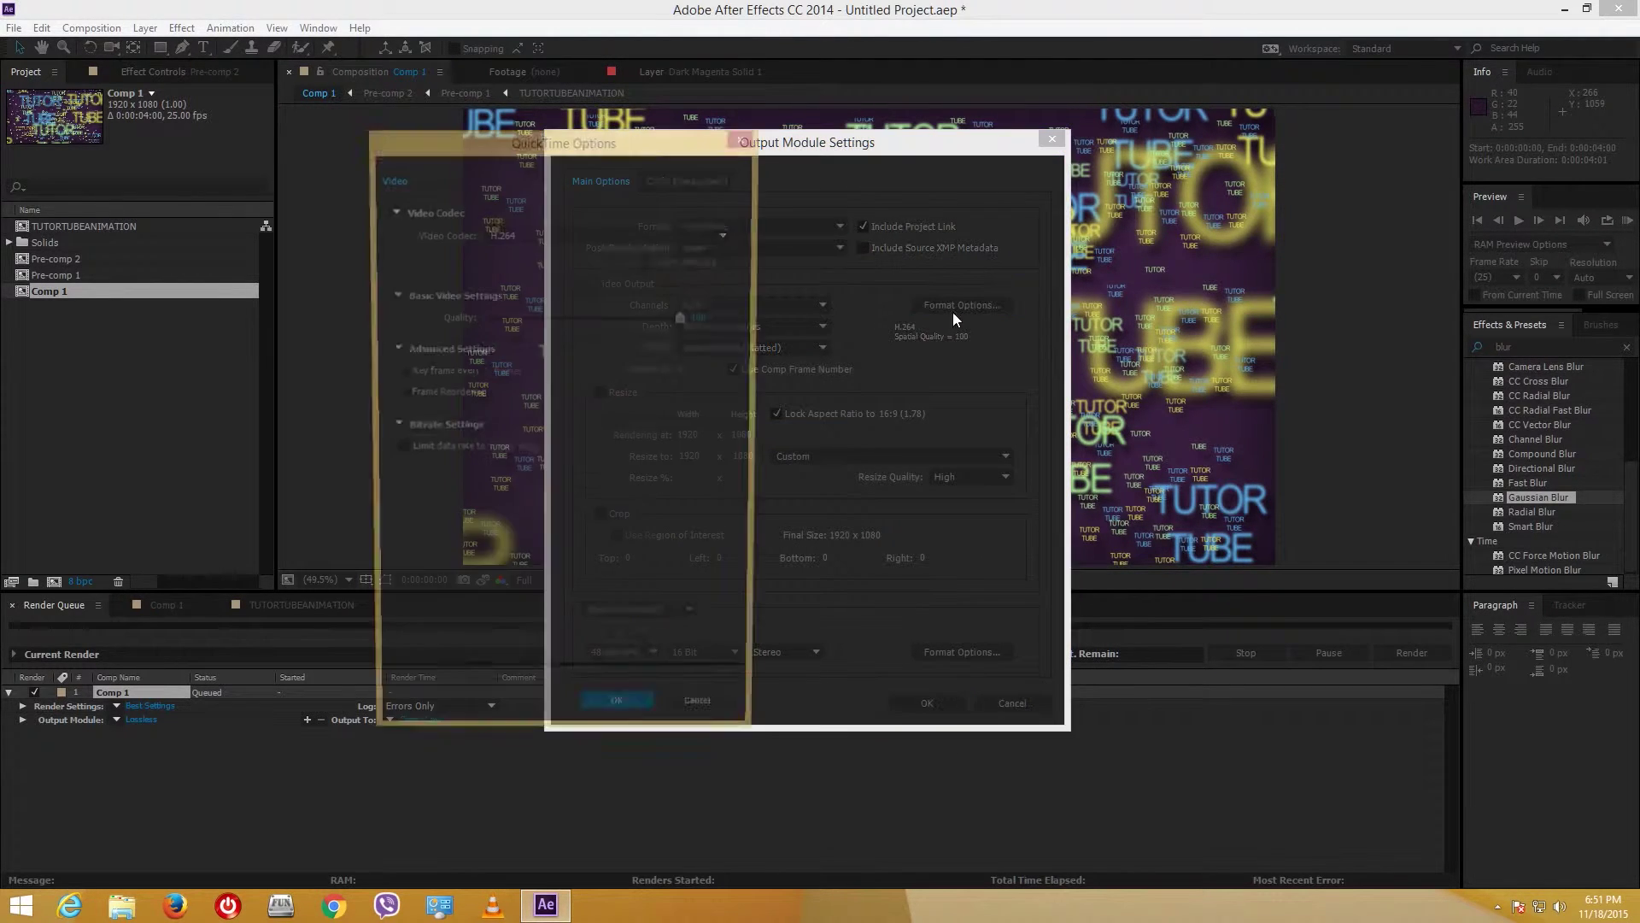
{"action": "left_click", "coordinate": [620, 722]}
{"action": "left_click", "coordinate": [927, 701]}
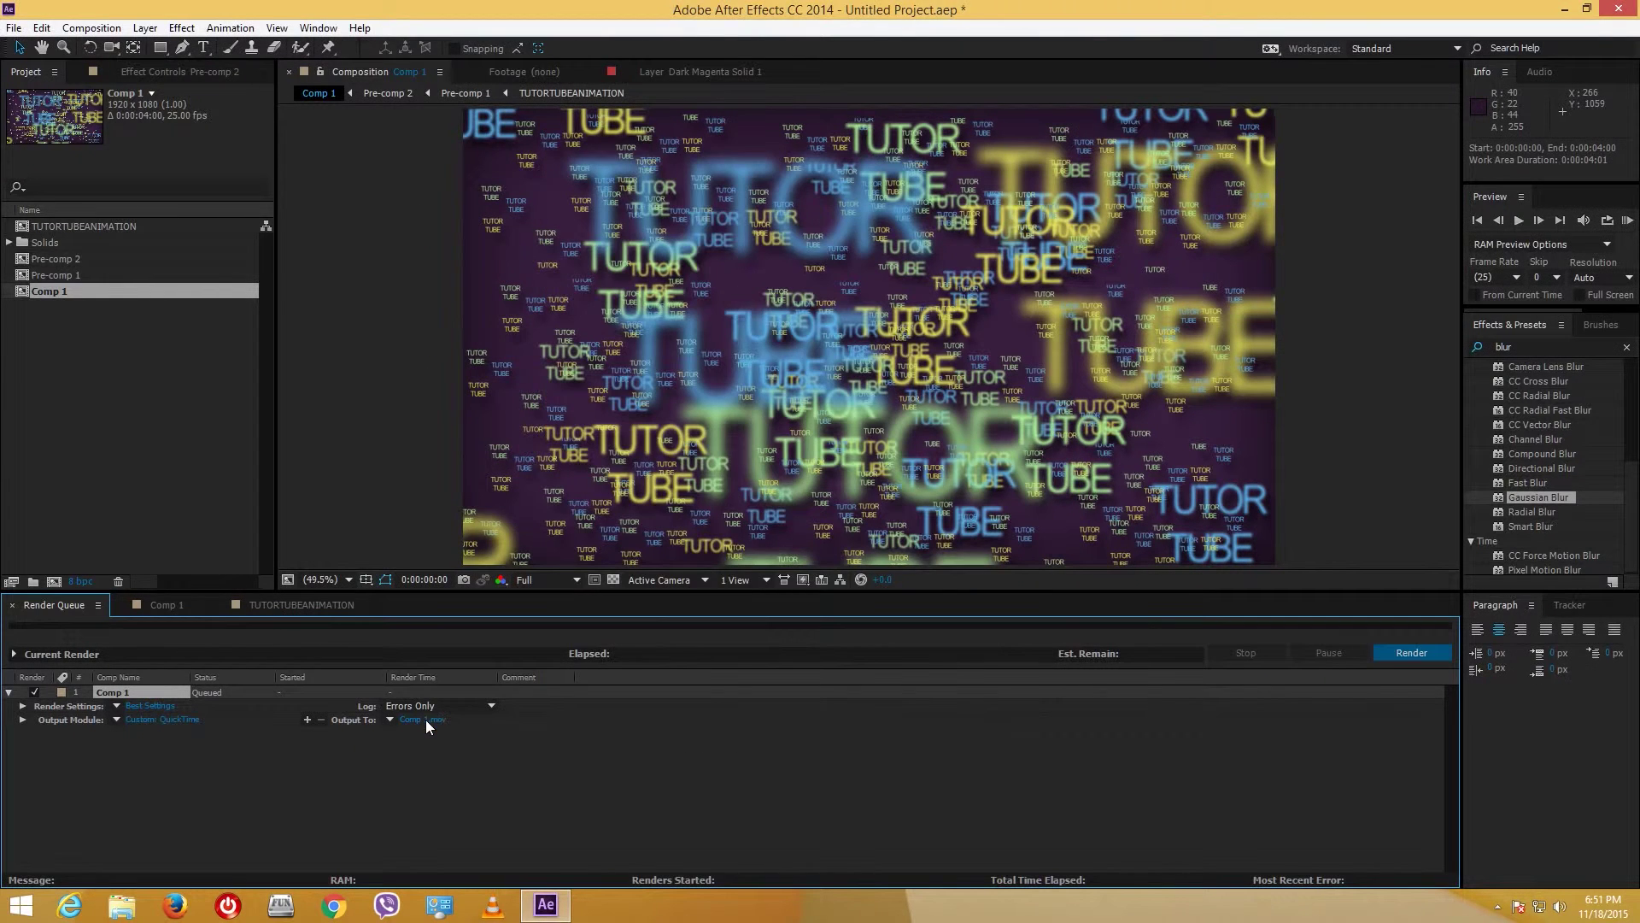
Step: Set the render's output file to Tutorial7.mov in the TutorTube folder
{"action": "left_click", "coordinate": [425, 719]}
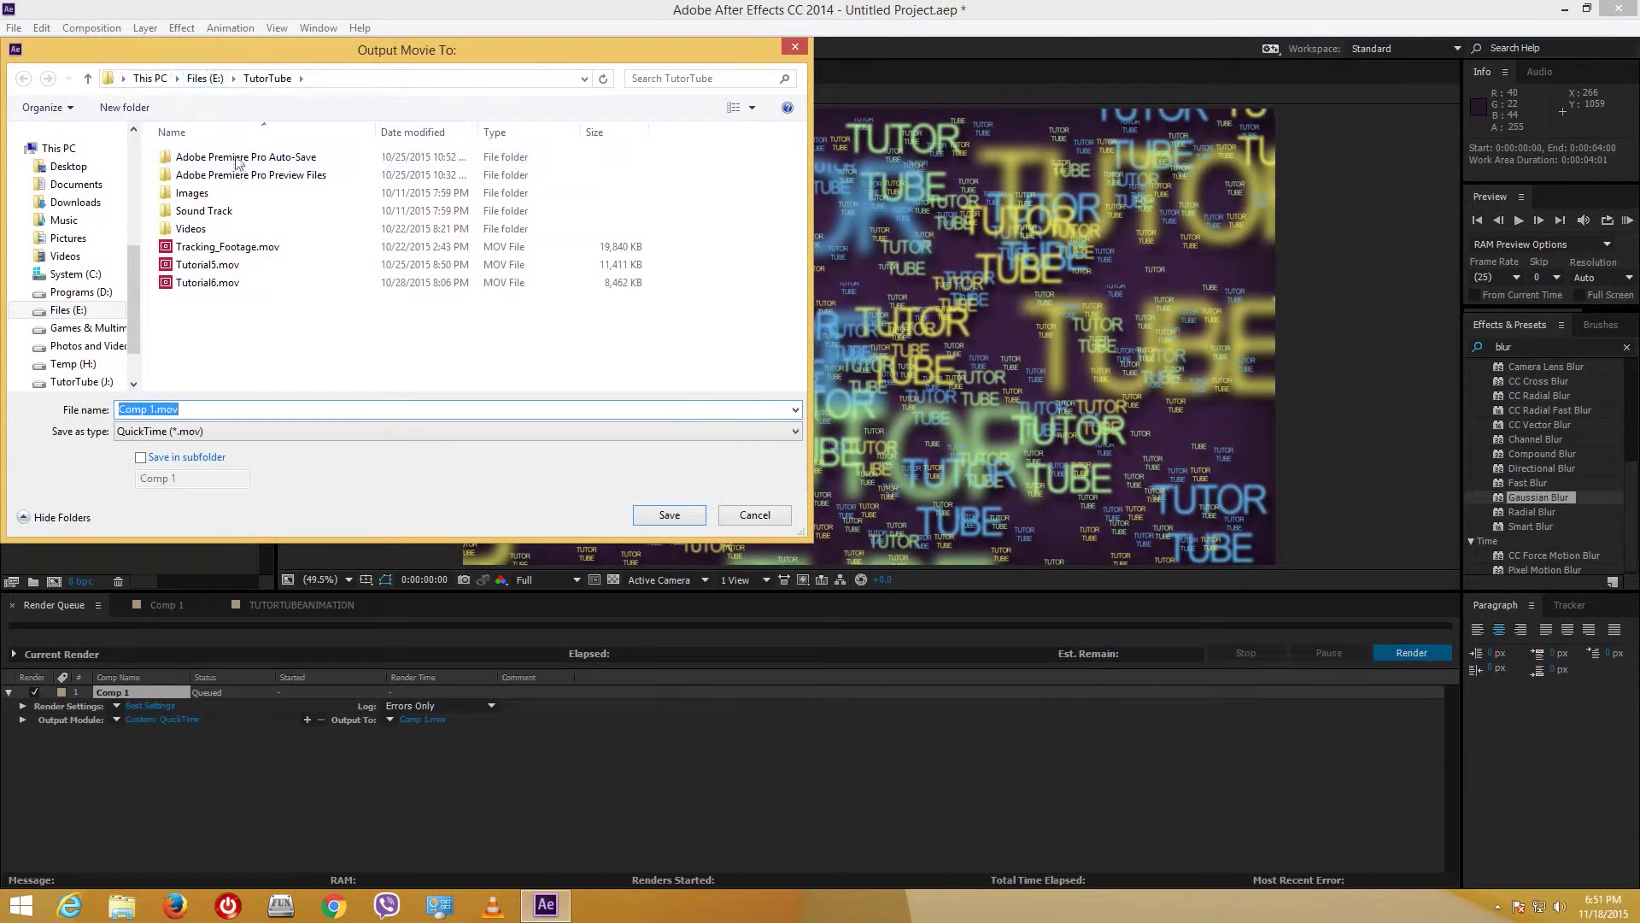
{"action": "left_click", "coordinate": [224, 284]}
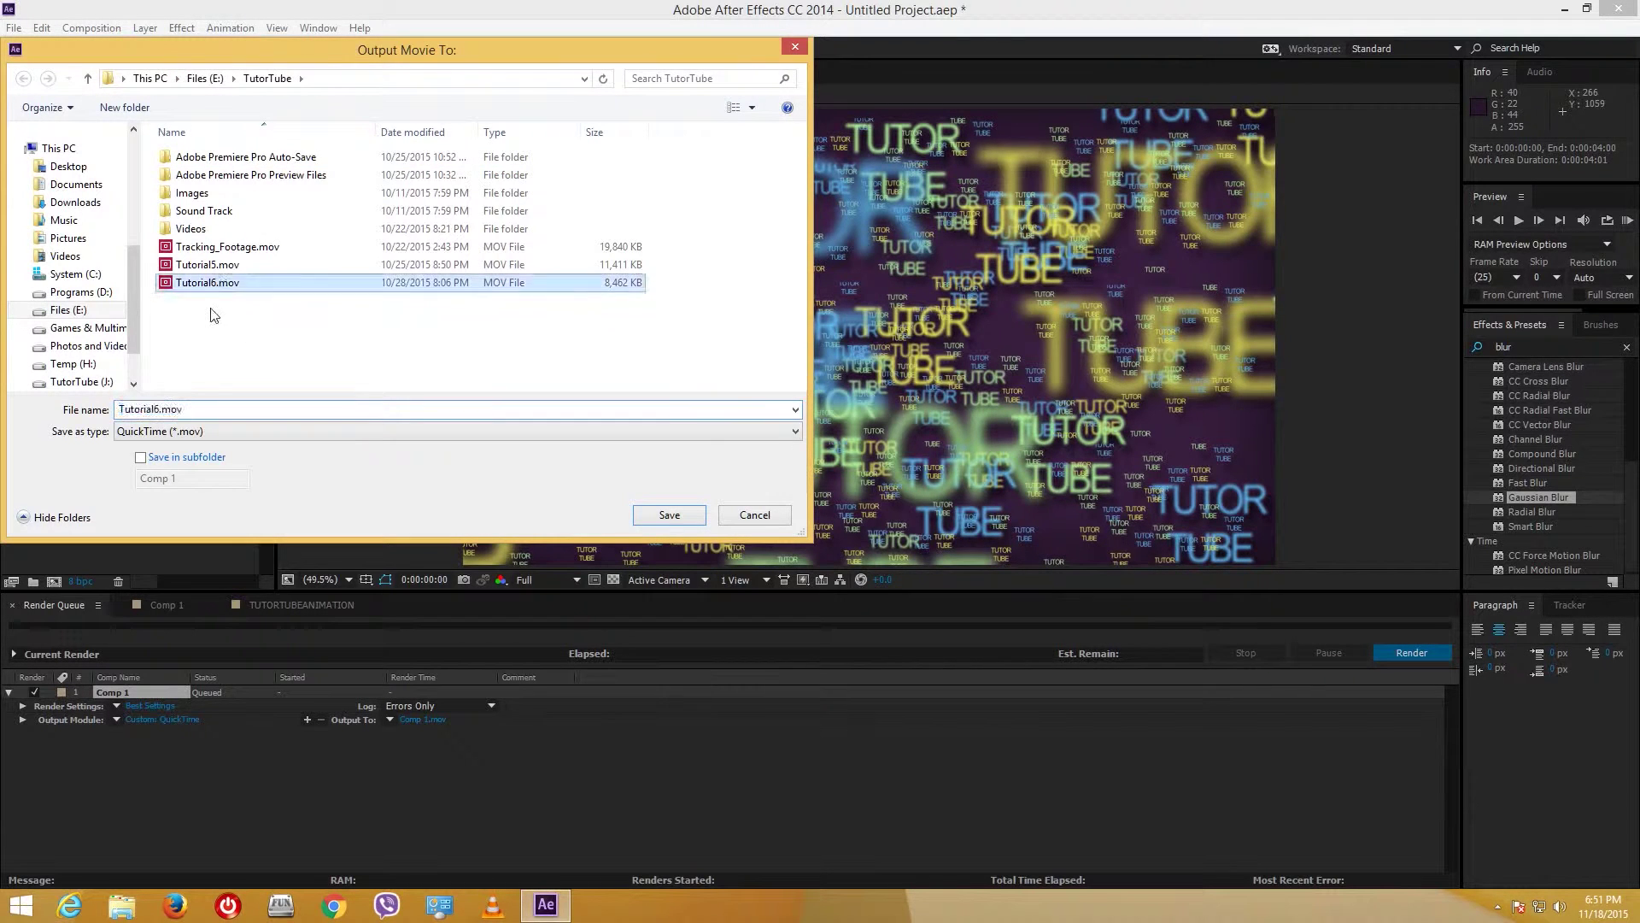
{"action": "left_click", "coordinate": [156, 410]}
{"action": "left_click", "coordinate": [152, 410]}
{"action": "key", "text": "BackSpace"}
{"action": "type", "text": "7"}
{"action": "left_click", "coordinate": [695, 521]}
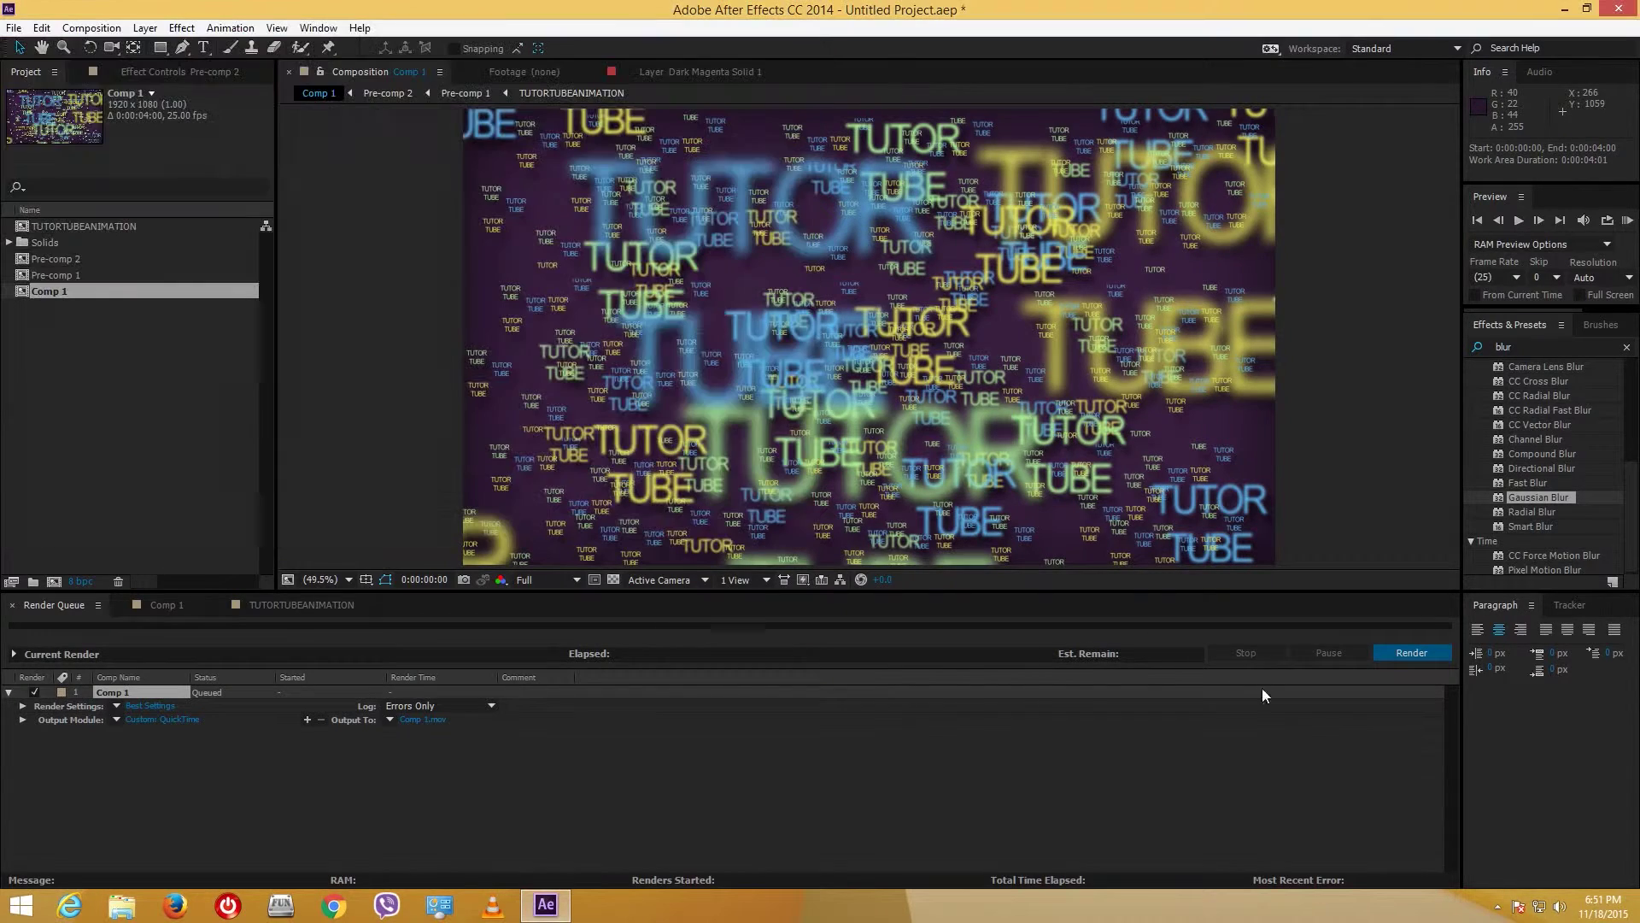
Step: Render Comp 1, switch to File Explorer and open the rendered Tutorial7.mov from the TutorTube folder
{"action": "left_click", "coordinate": [1426, 655]}
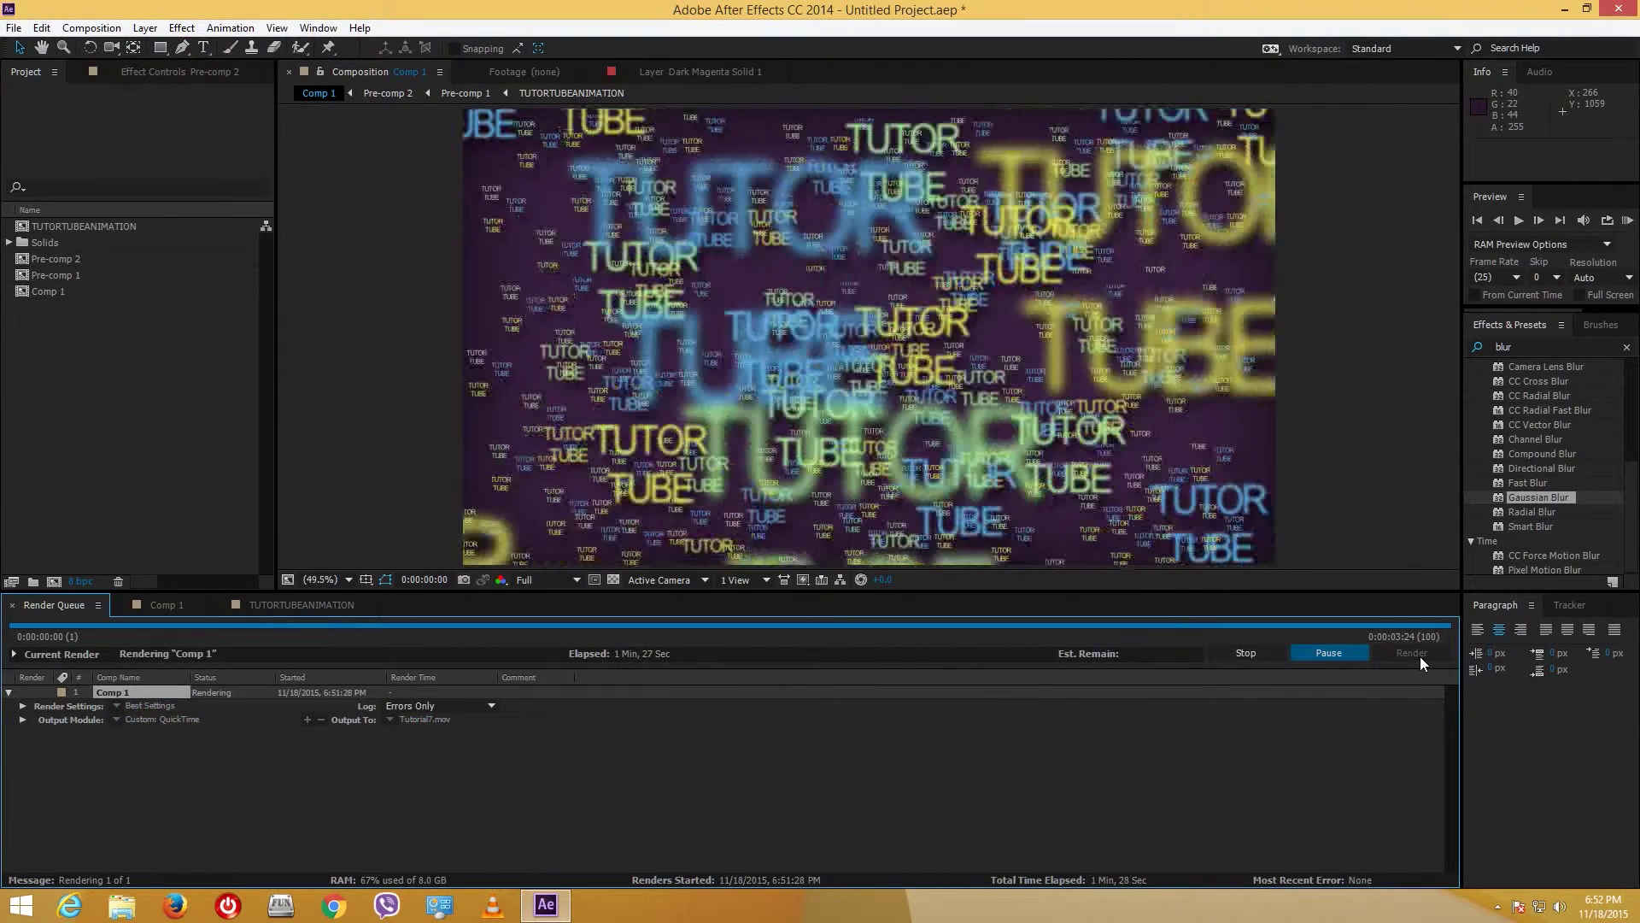
{"action": "left_click", "coordinate": [120, 905]}
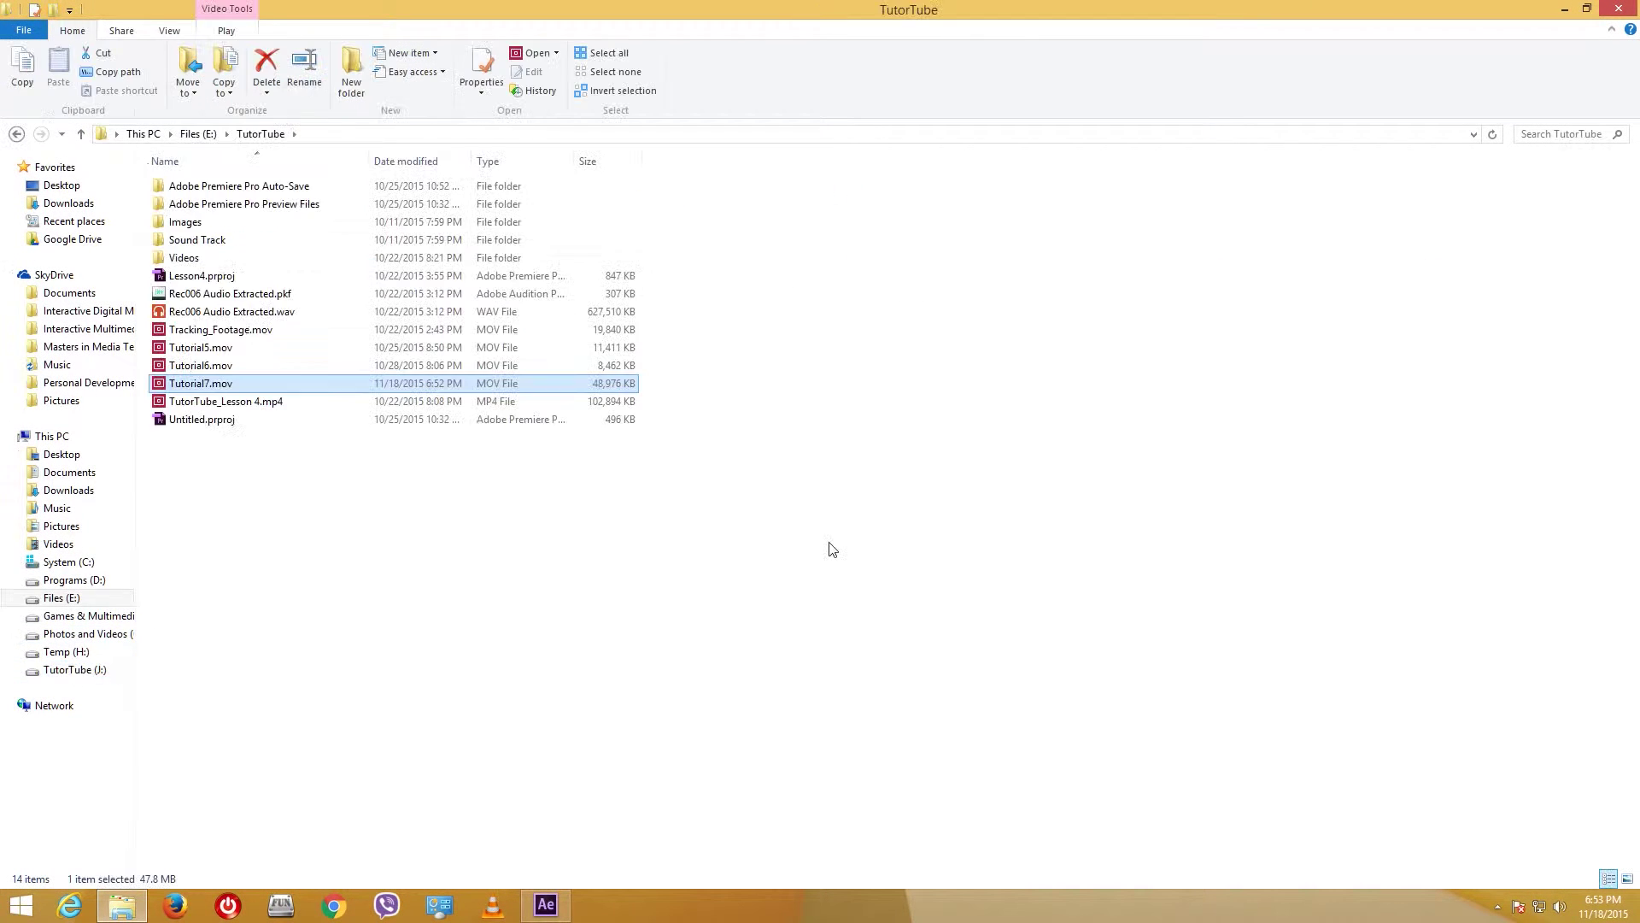
{"action": "key", "text": "Return"}
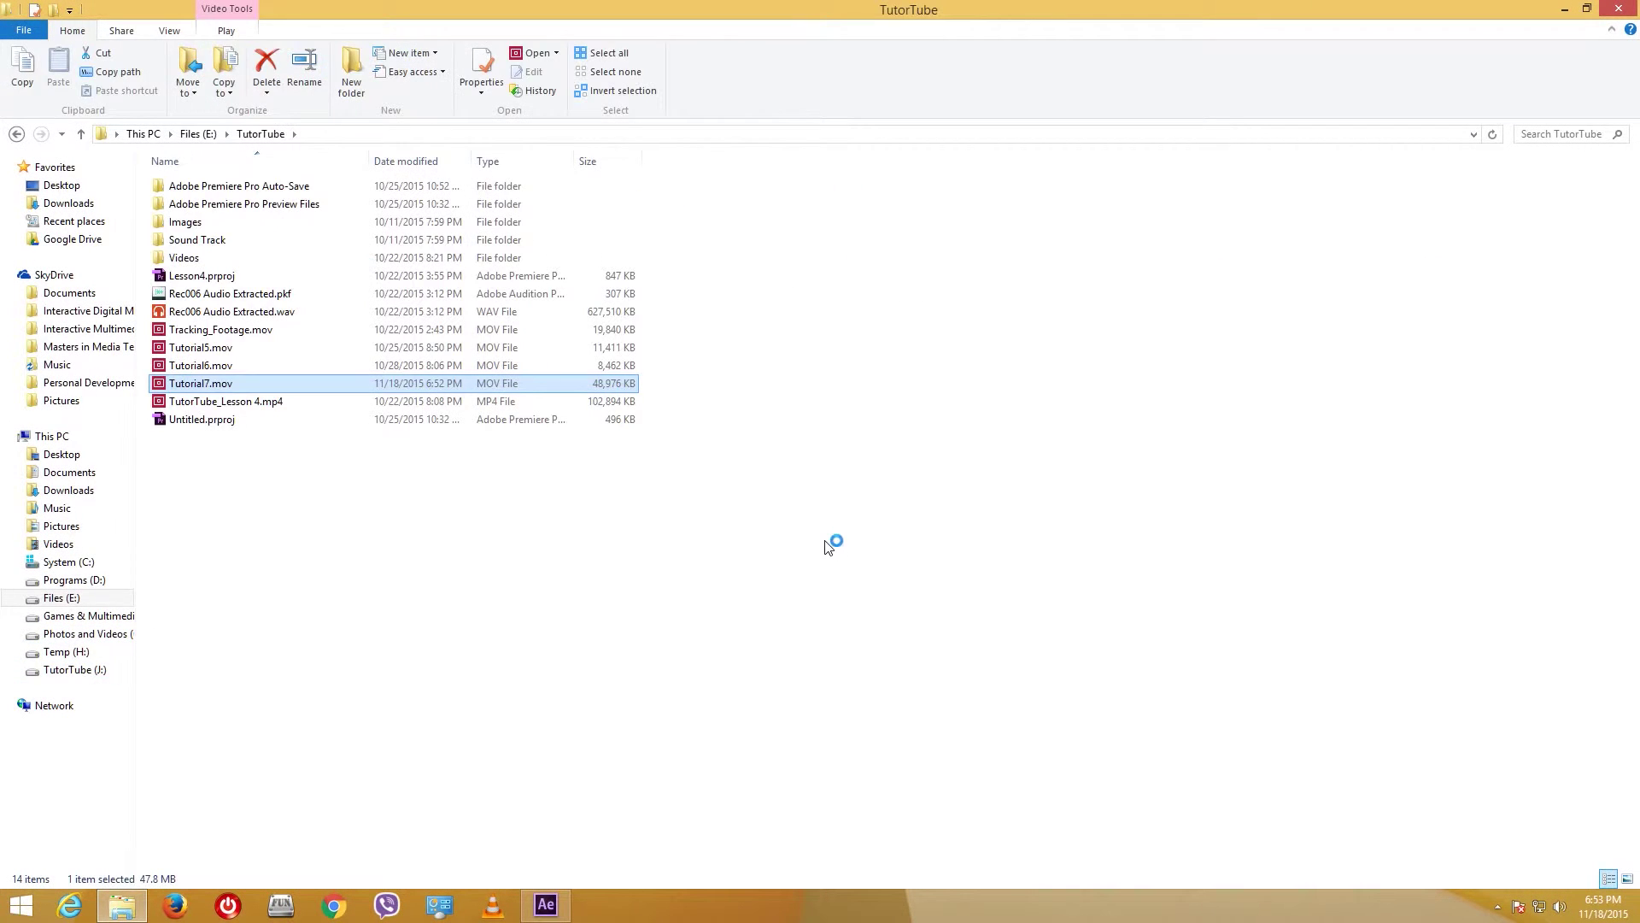